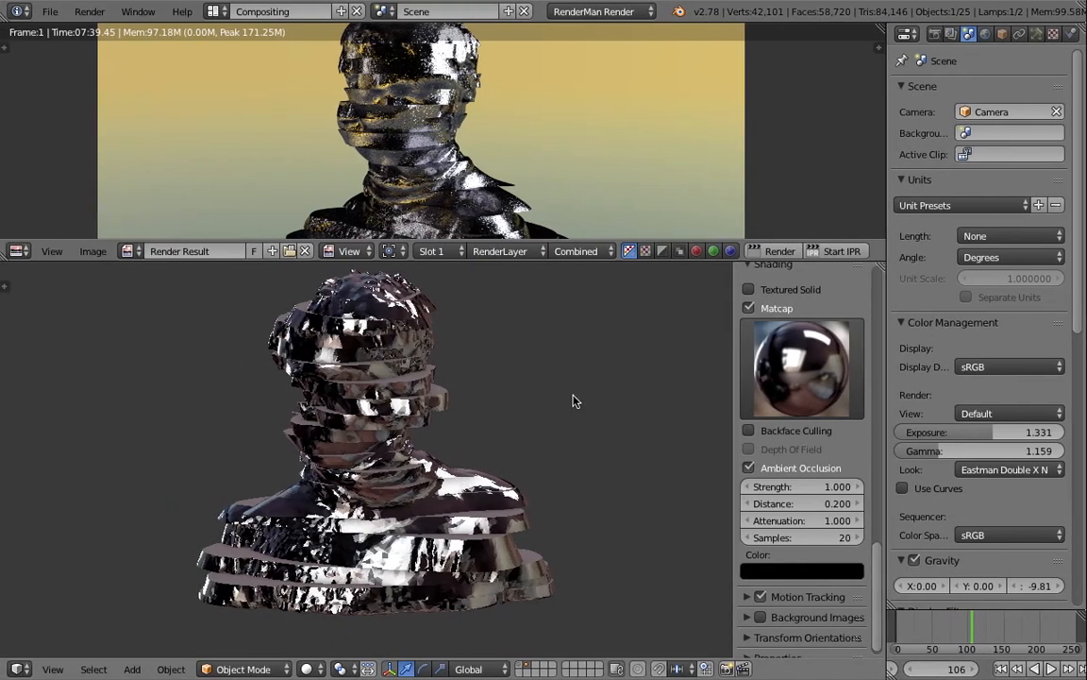
Step: Switch to Safari and examine the photos and text of the Metalmorphosis Mirror Fountain article on Colossal
key("ctrl+Right")
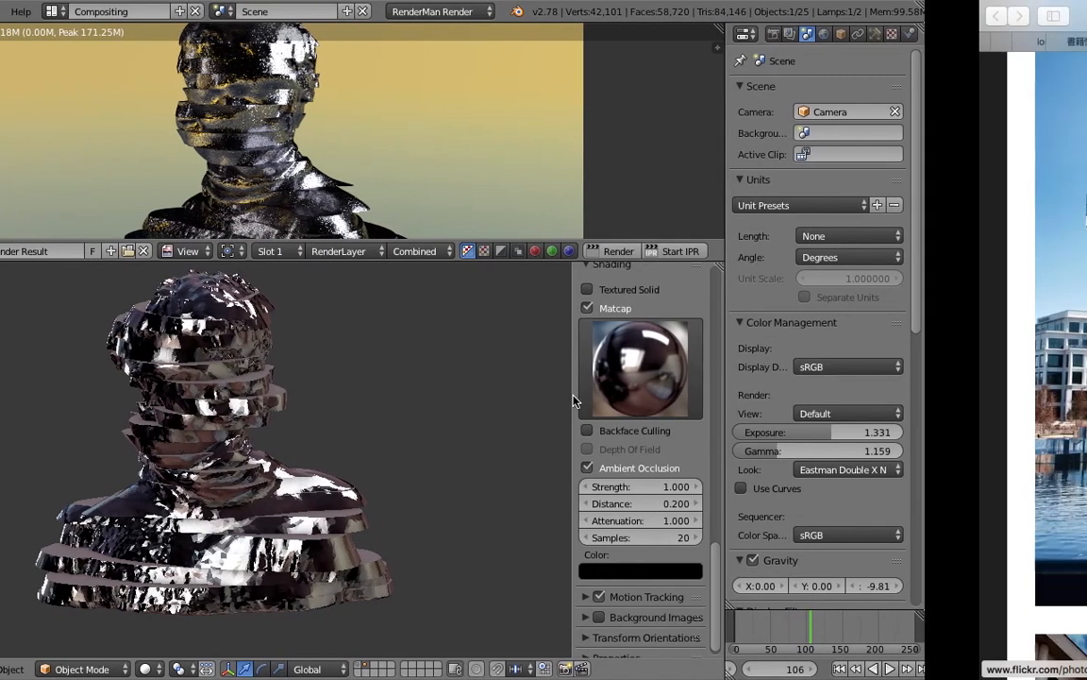
scroll(557, 378, "up", 5)
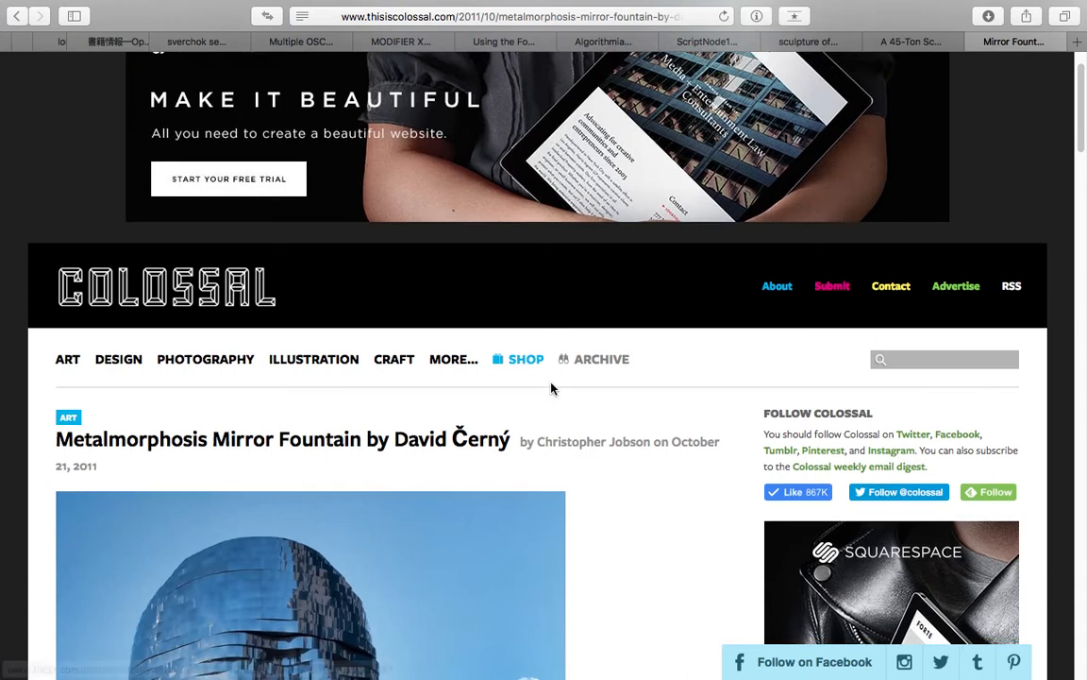
scroll(551, 388, "down", 4)
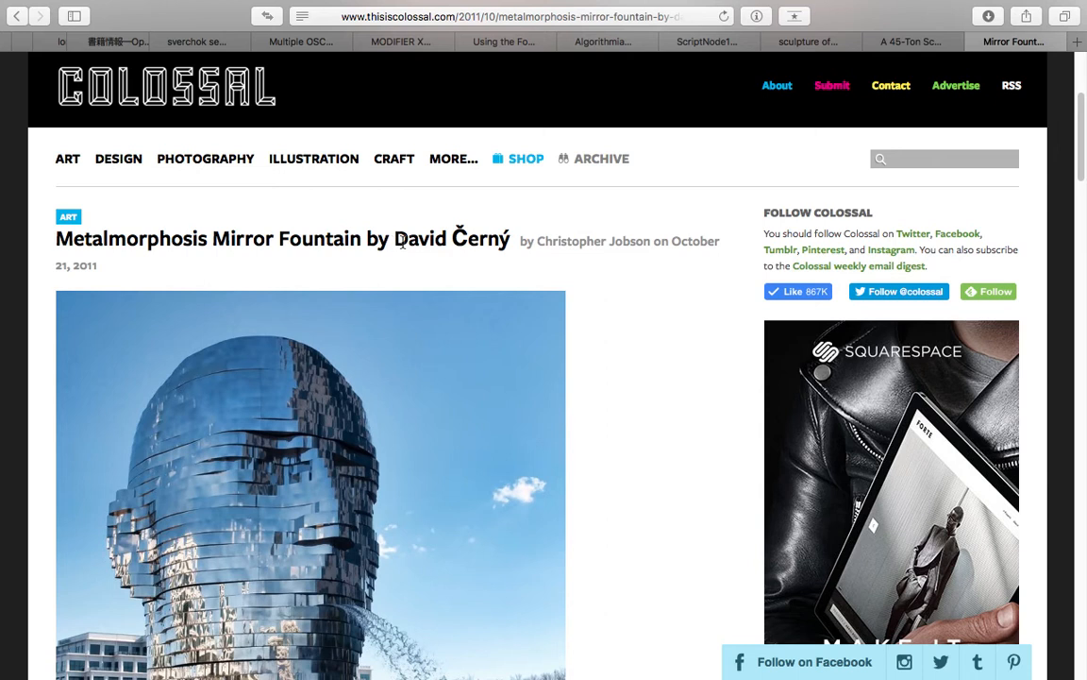
scroll(468, 260, "down", 5)
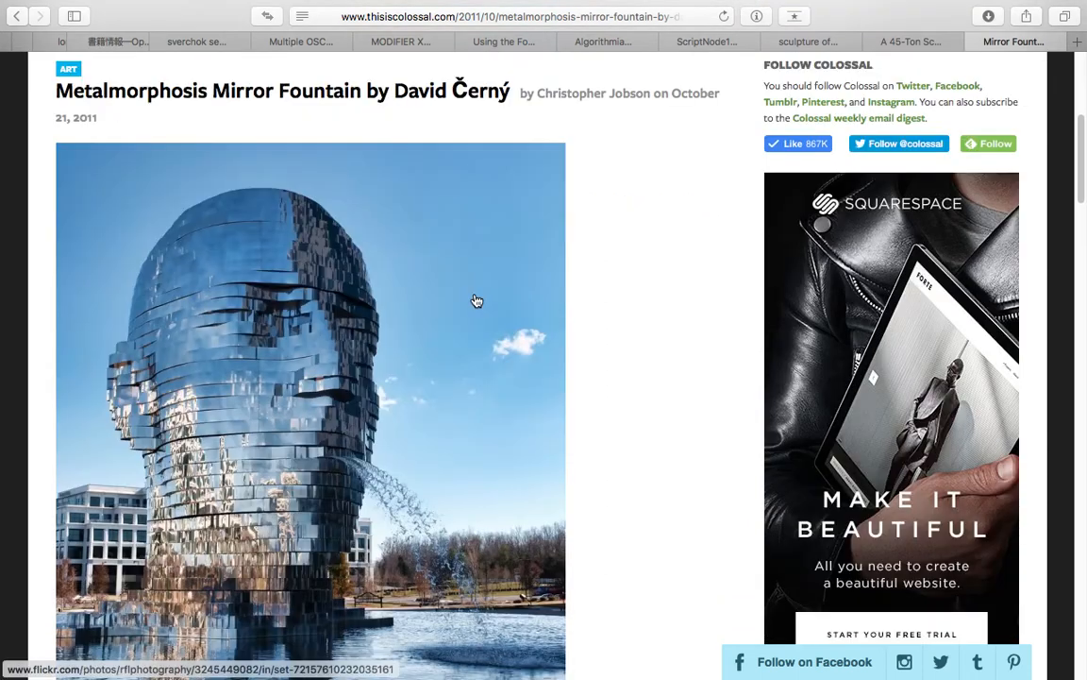
scroll(298, 261, "down", 10)
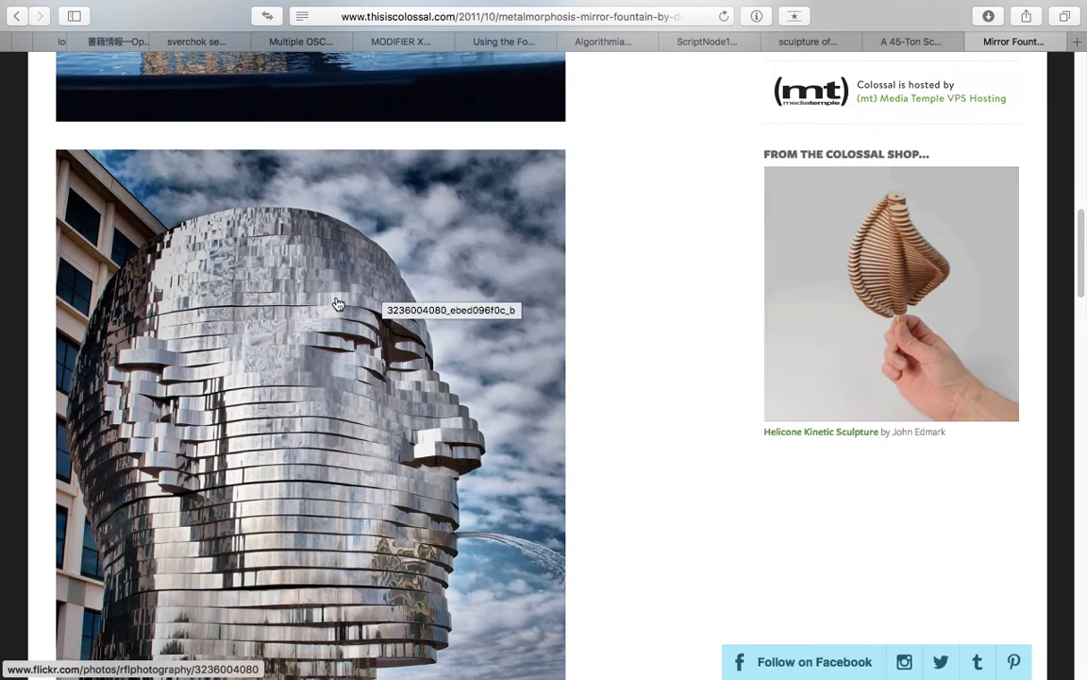
scroll(326, 323, "down", 3)
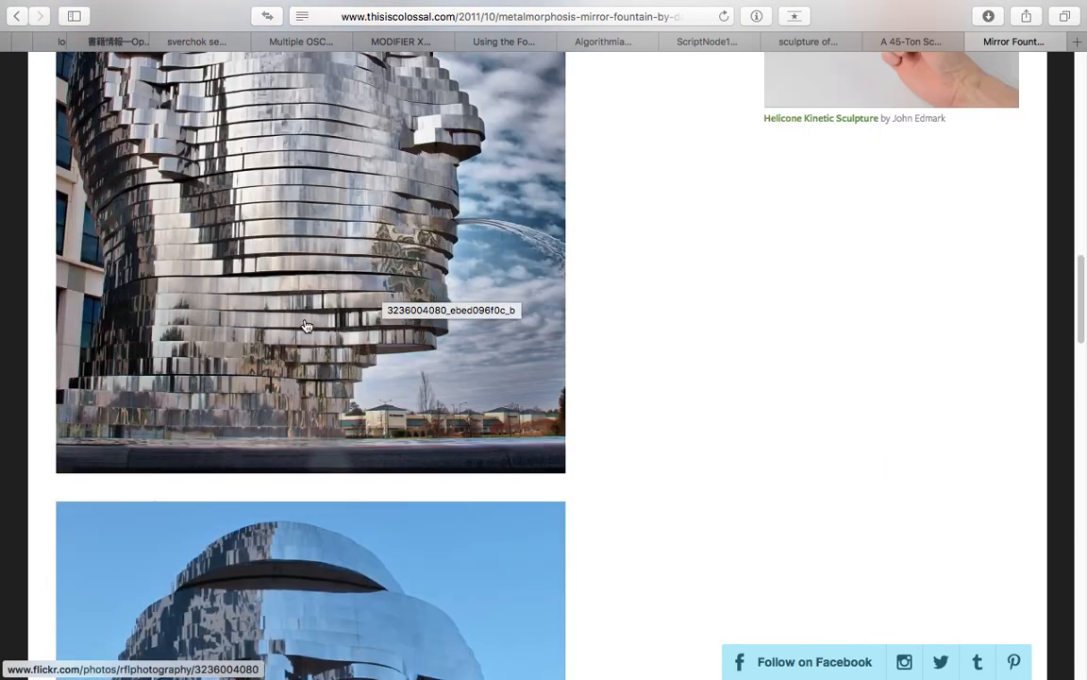
scroll(287, 311, "down", 8)
scroll(292, 364, "down", 3)
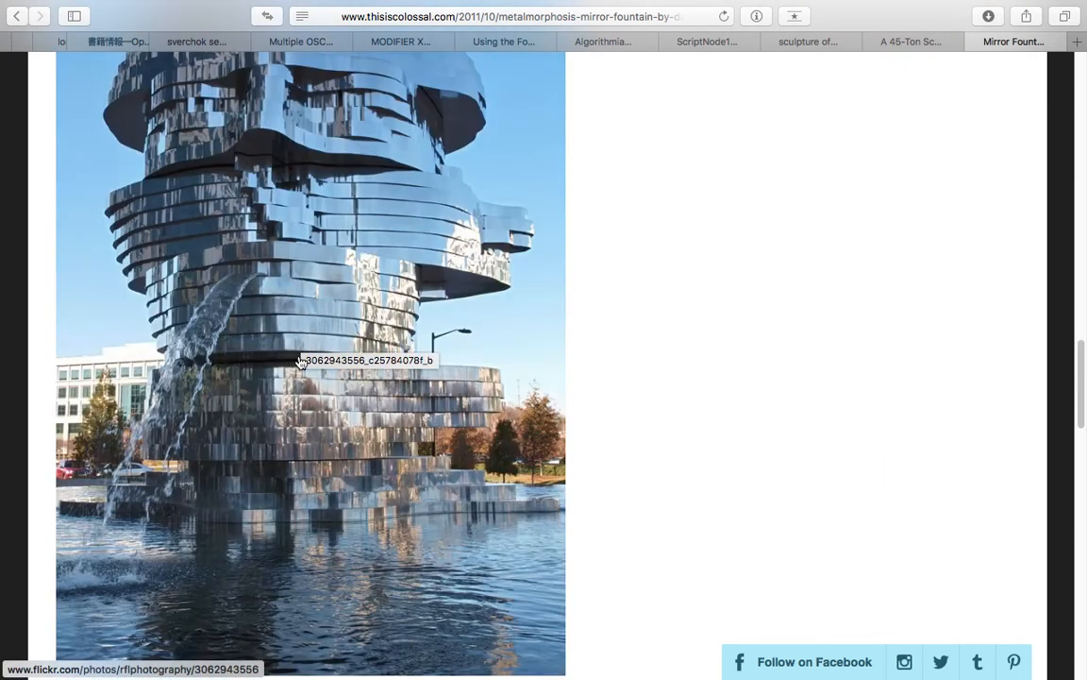
scroll(292, 366, "down", 8)
scroll(311, 368, "down", 3)
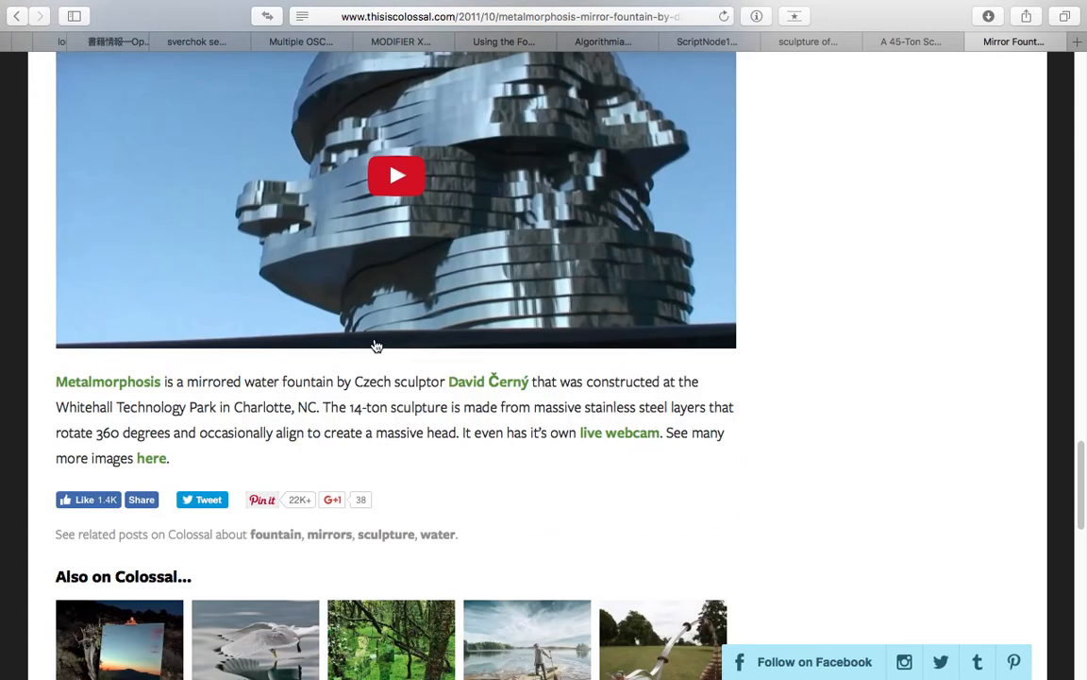
scroll(396, 312, "up", 12)
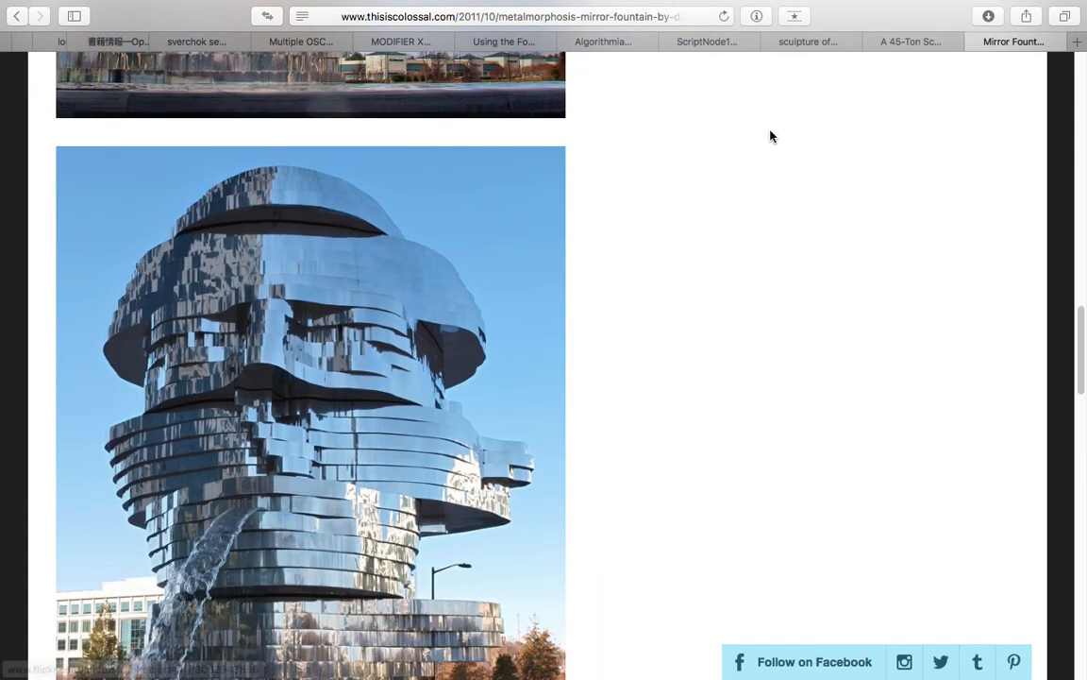
Step: Play the embedded Metalmorphosis charlotte video and skip ahead through it to see the head's layers rotating
scroll(404, 335, "down", 8)
left_click(413, 401)
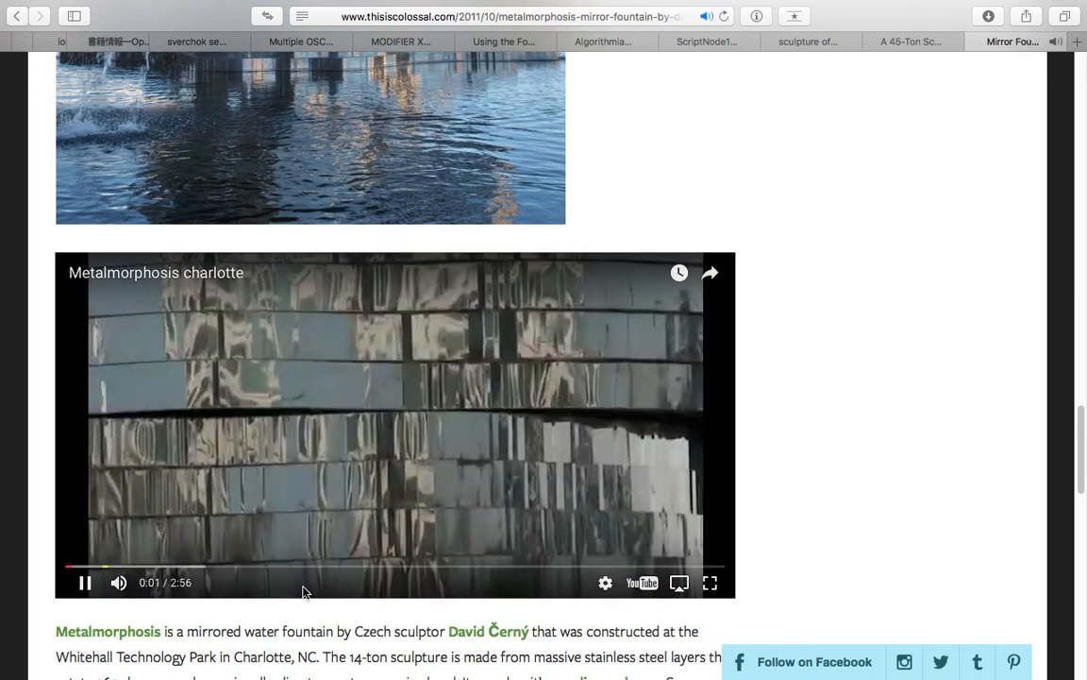
left_click(158, 566)
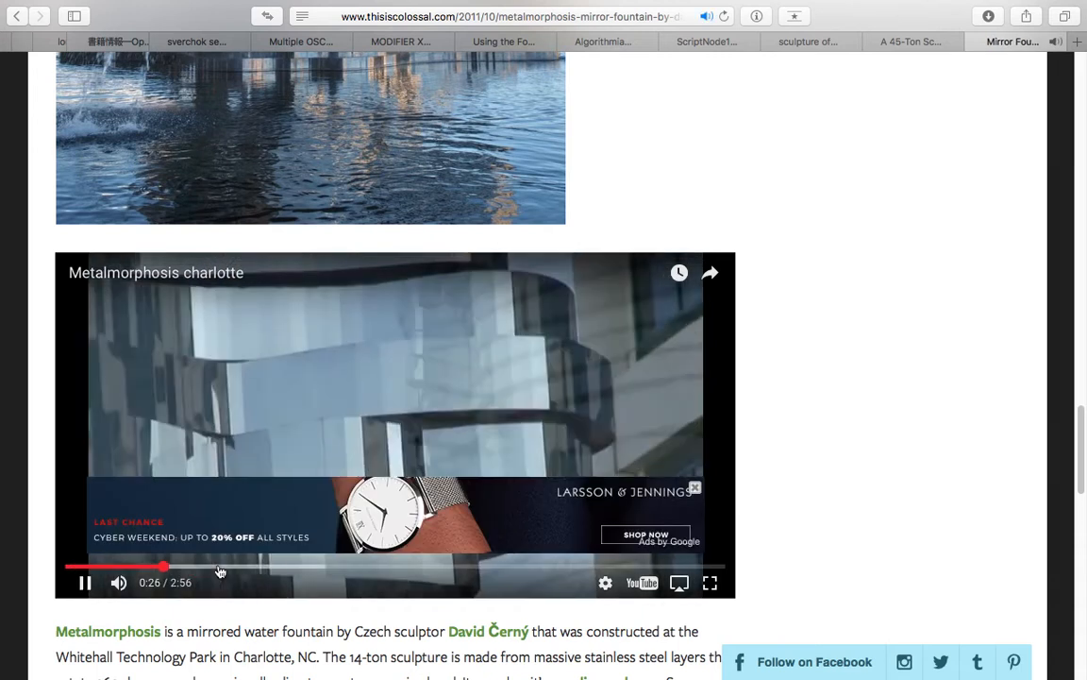
left_click(220, 567)
left_click(261, 567)
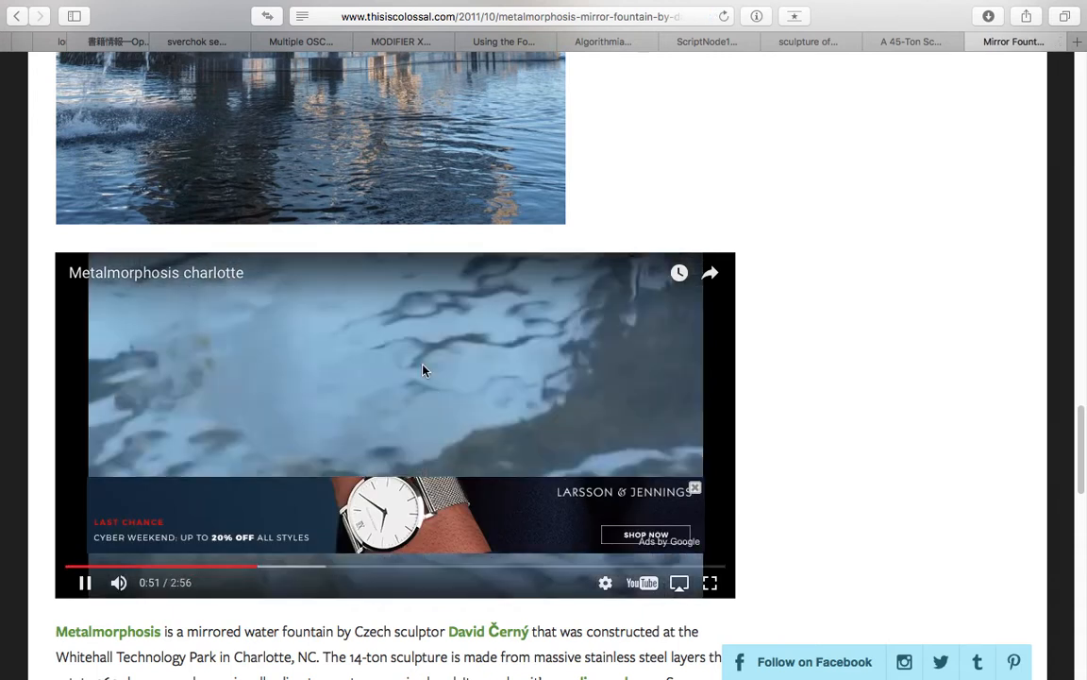
left_click(377, 567)
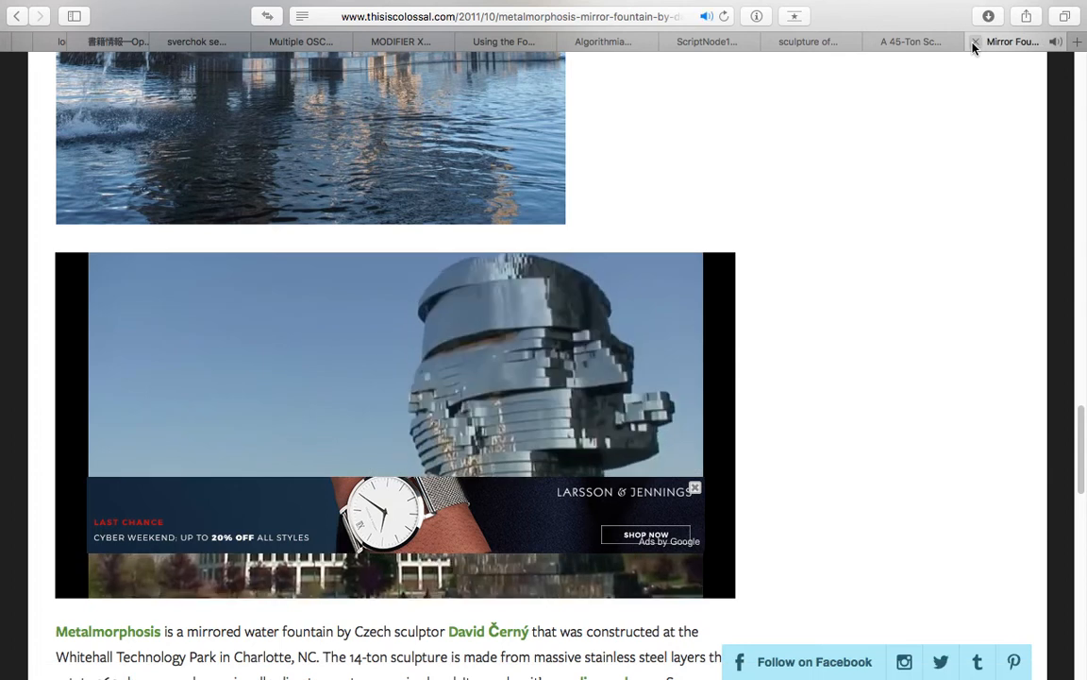
Step: Close the Mirror Fountain article and view the Creators Project article about the 45-ton sculpture of Kafka's head in Prague
left_click(974, 44)
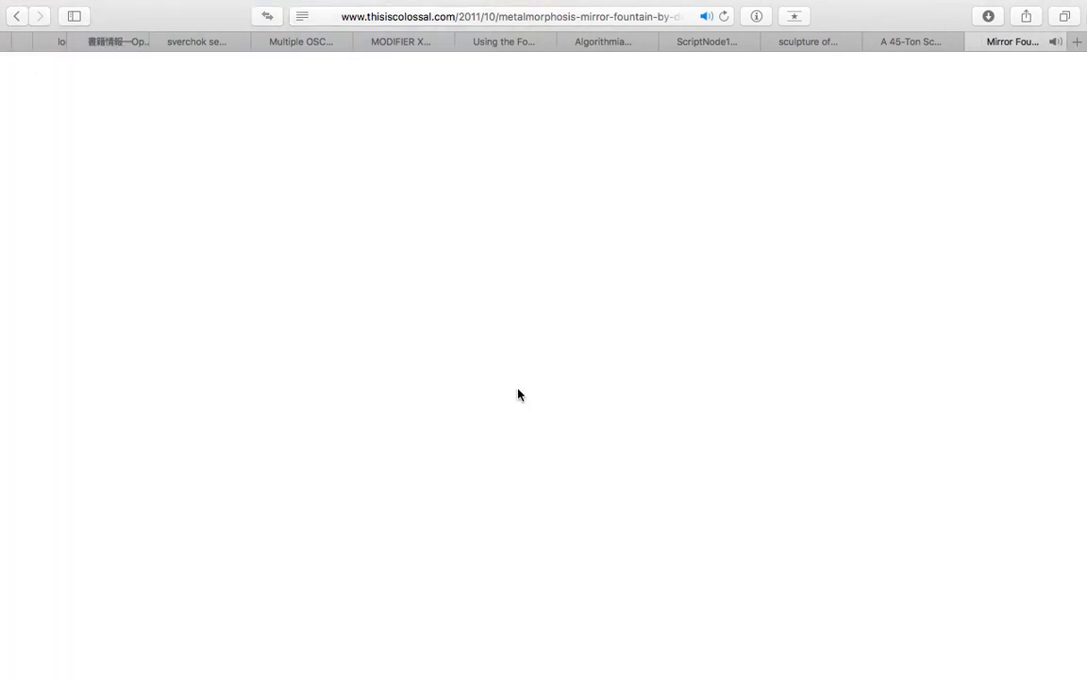
scroll(1086, 248, "up", 5)
scroll(1086, 247, "up", 1)
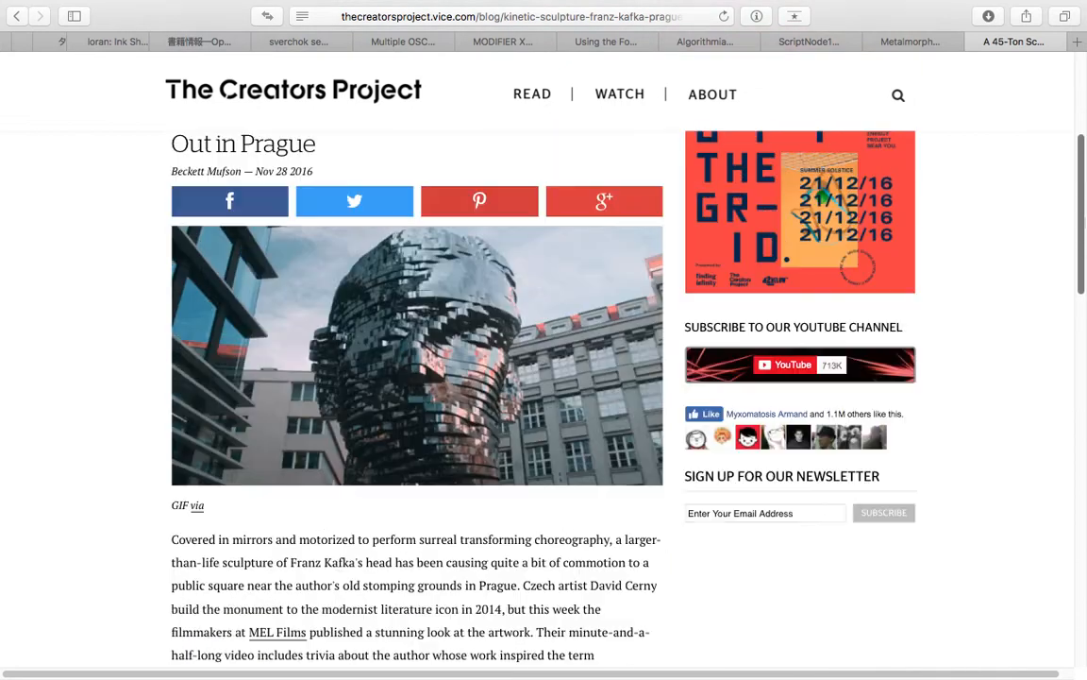
scroll(358, 413, "up", 2)
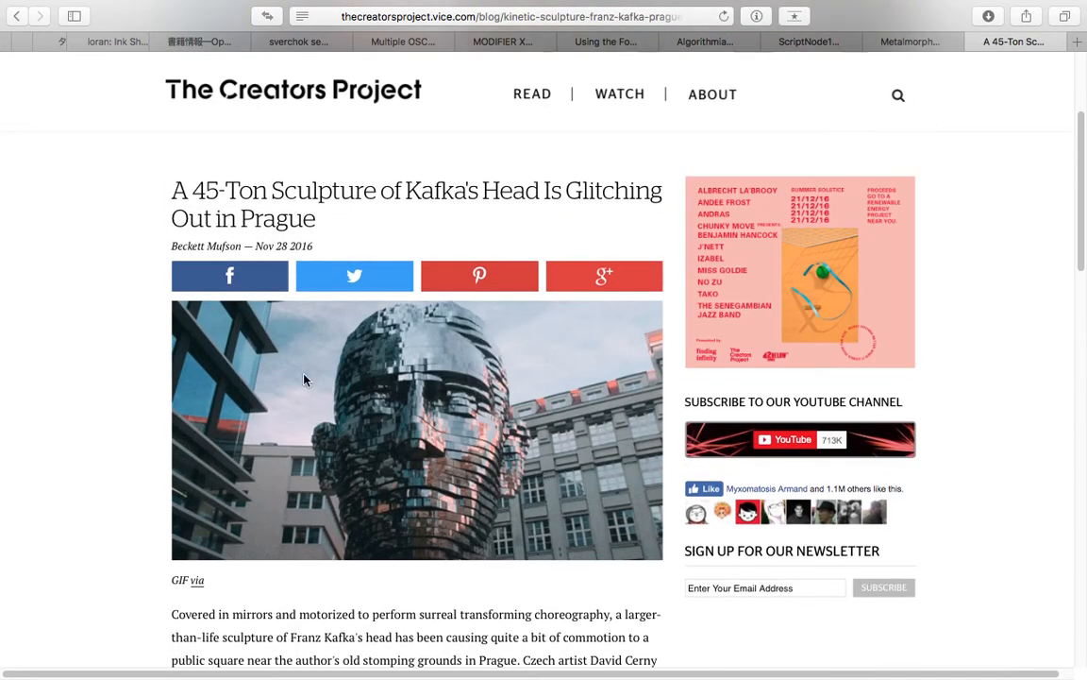
scroll(359, 412, "down", 1)
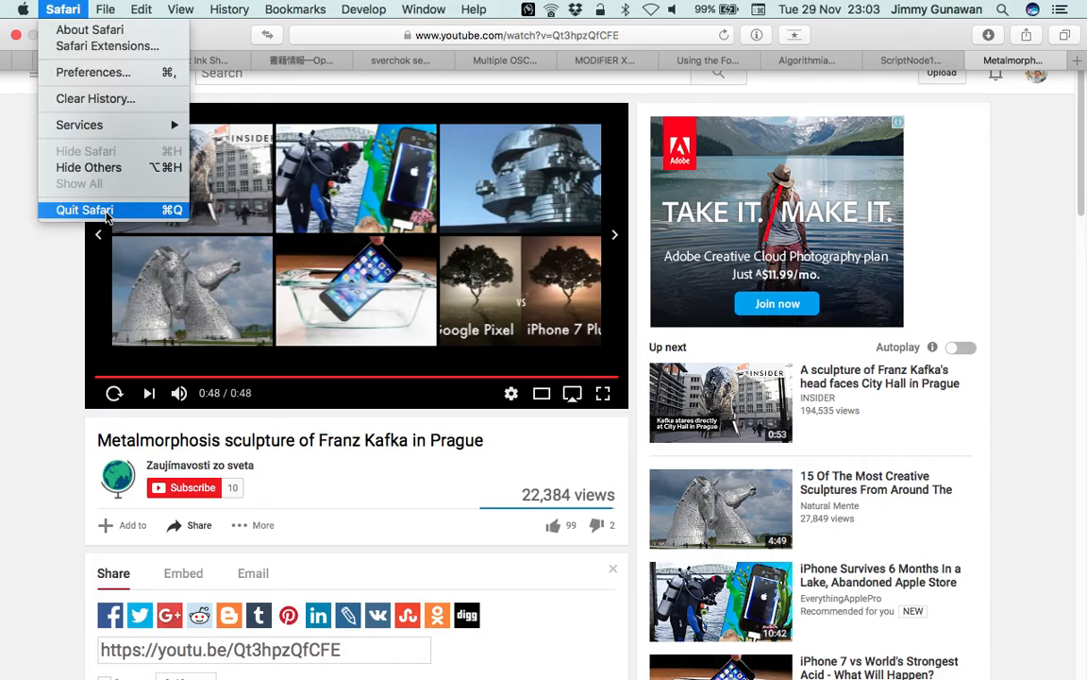
Step: Return to Blender and inspect the sliced metallic bust from several angles
left_click(142, 208)
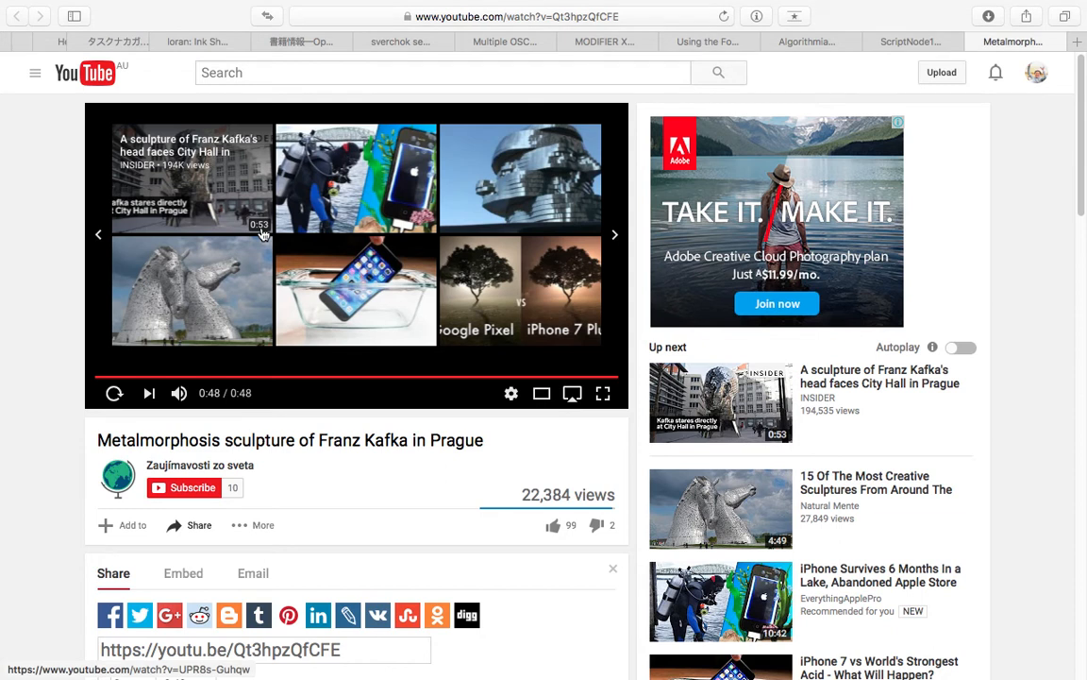
key("ctrl+Left")
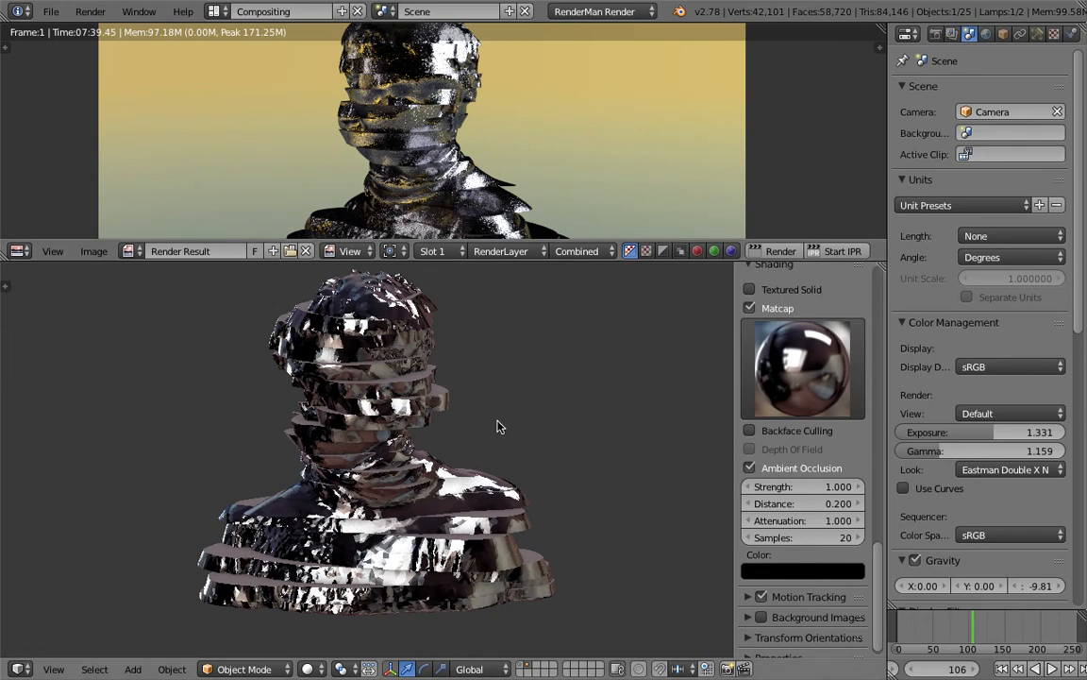
middle_click_drag(499, 426, 436, 410)
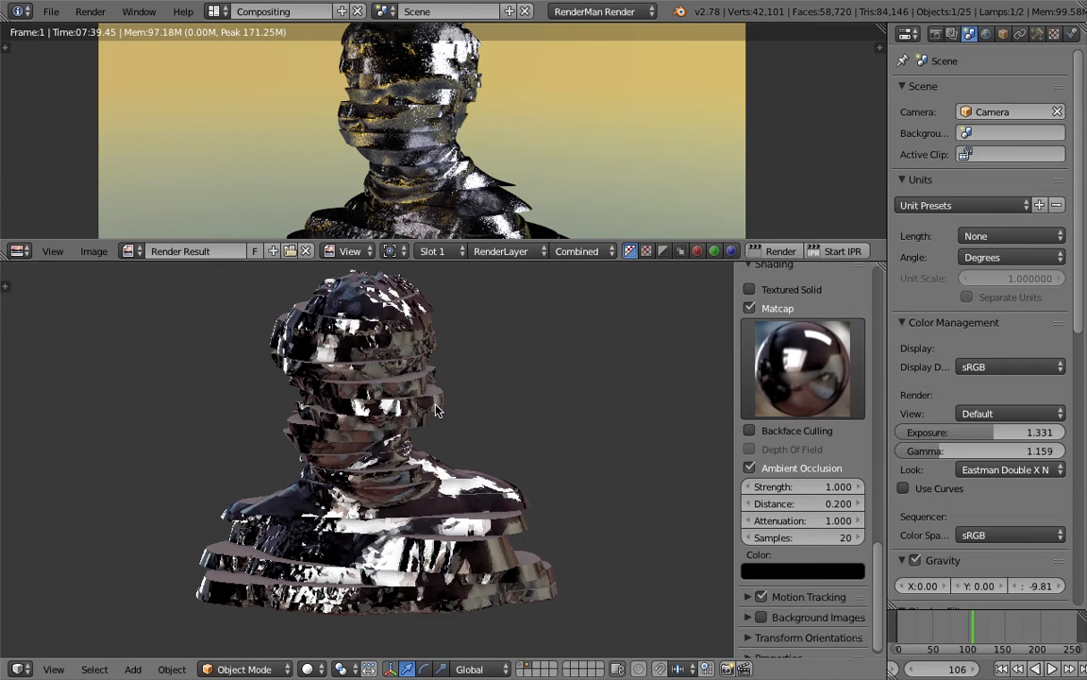
middle_click_drag(479, 379, 504, 404)
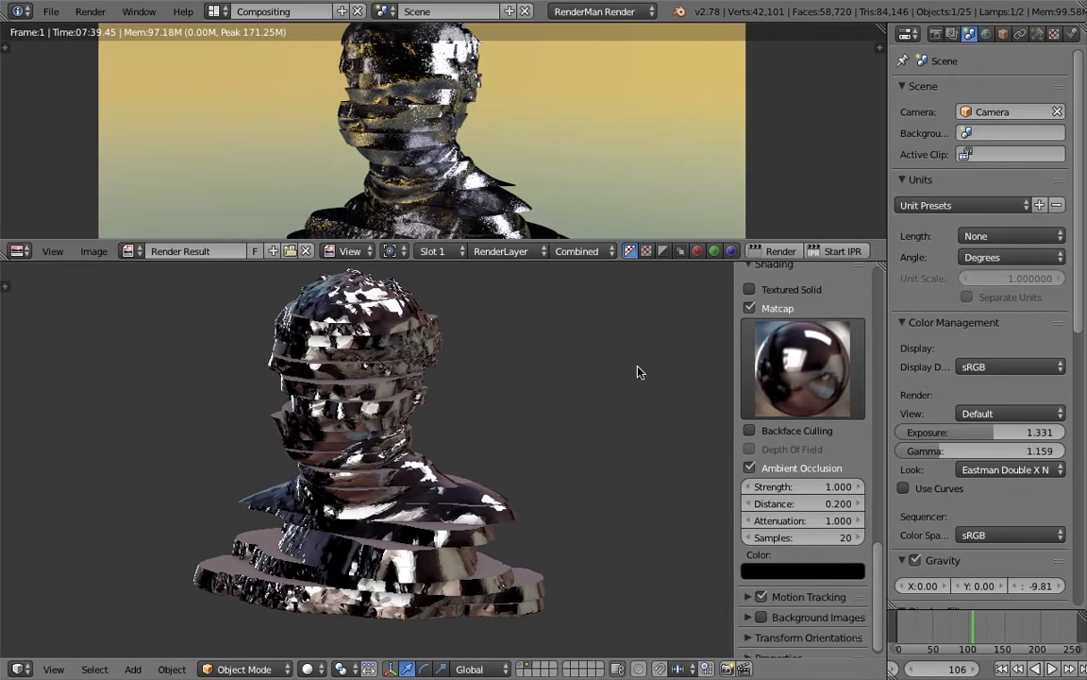
key("ctrl+Left")
key("ctrl+Right")
middle_click_drag(536, 422, 460, 360)
middle_click_drag(446, 420, 498, 432)
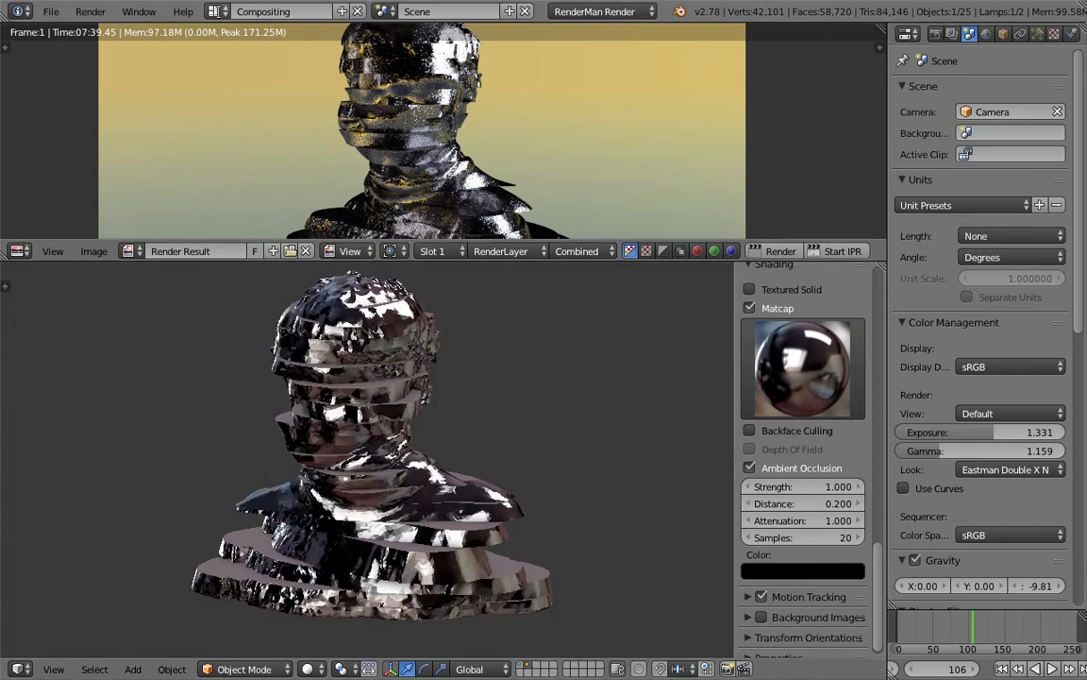
Step: Change the screen layout to 3D View Full and frame the whole bust
left_click(217, 11)
left_click(225, 39)
middle_click_drag(704, 401, 776, 363)
middle_click_drag(776, 364, 782, 283, "ctrl")
scroll(963, 208, "down", 2)
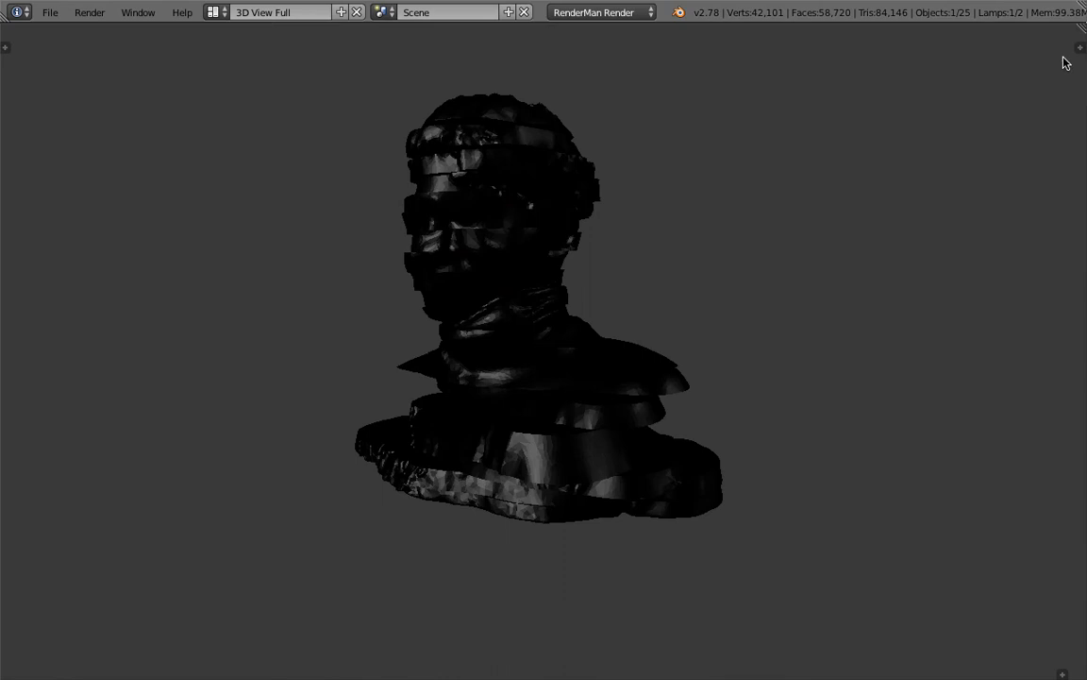
Step: Show the viewport properties and enable Matcap shading with the black, white-rimmed matcap
key("n")
scroll(989, 468, "down", 10)
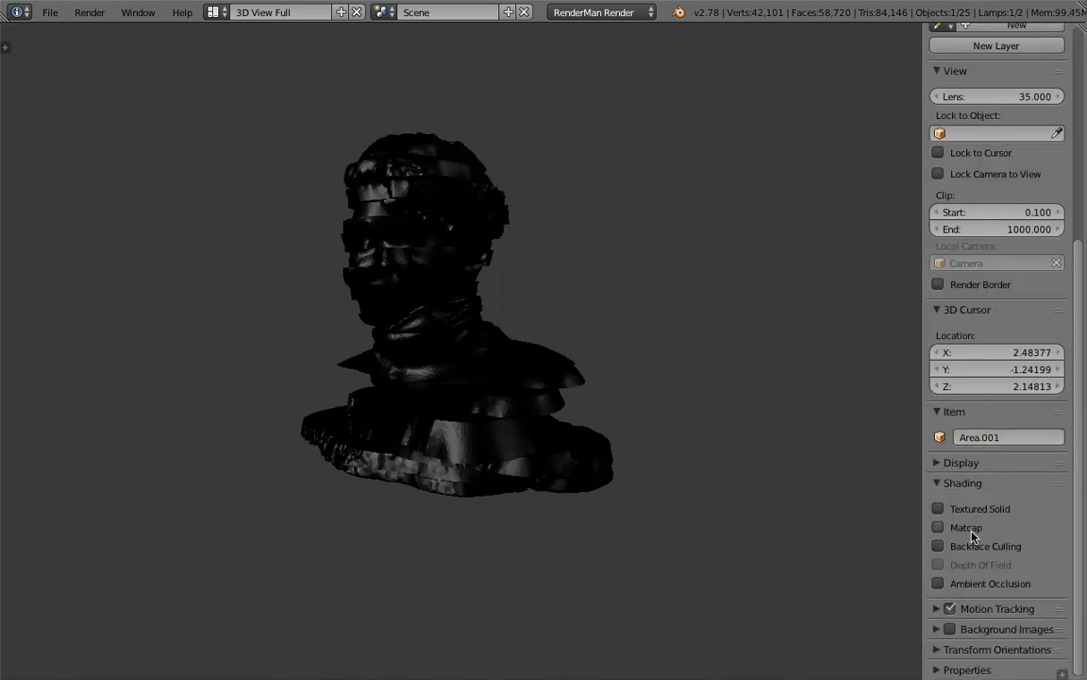
left_click(972, 536)
left_click(972, 564)
left_click(687, 411)
left_click(965, 556)
left_click(505, 400)
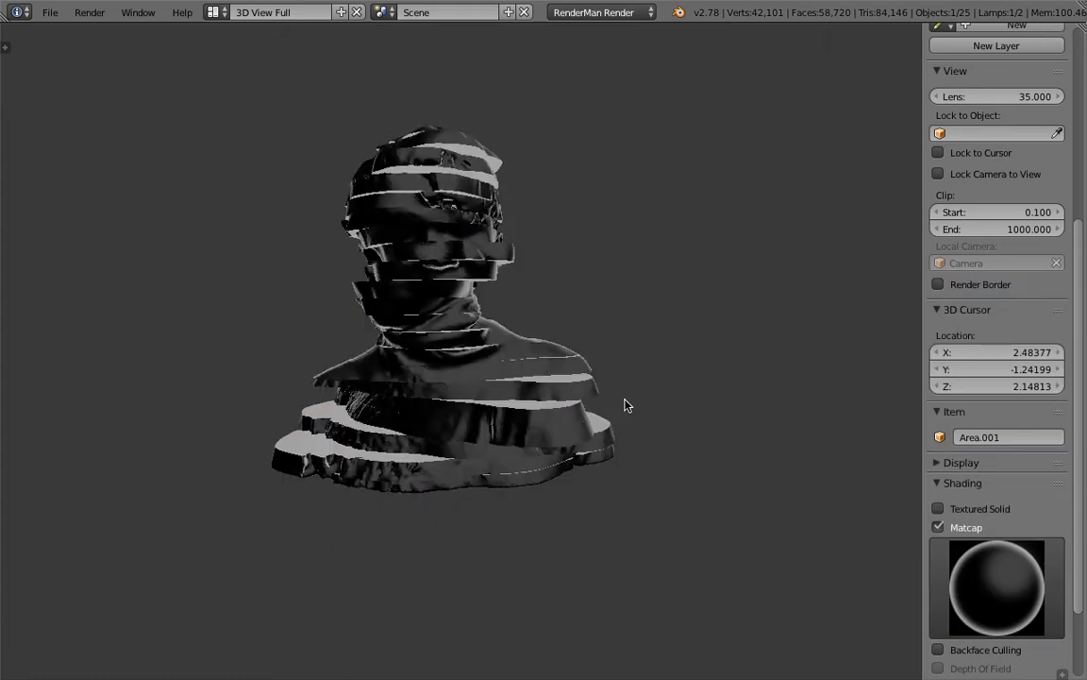
Step: Try the dark chrome and glossy gold matcaps on the bust and settle on the dark chrome one
left_click(970, 575)
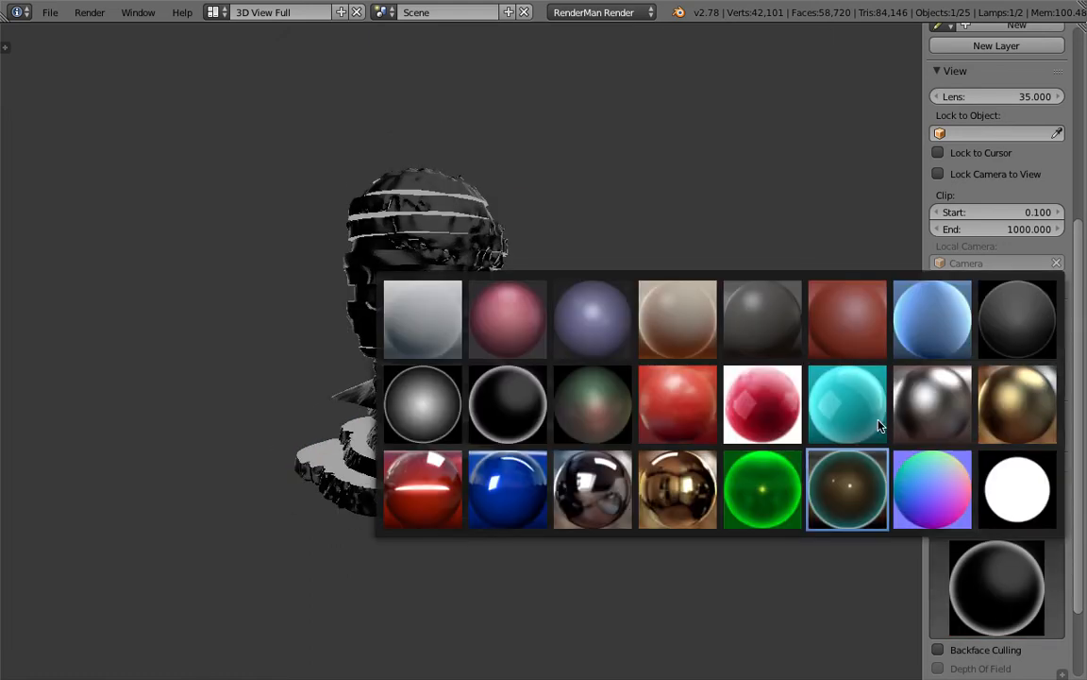
left_click(609, 492)
left_click(958, 580)
left_click(676, 488)
middle_click_drag(637, 351, 802, 397)
left_click(983, 609)
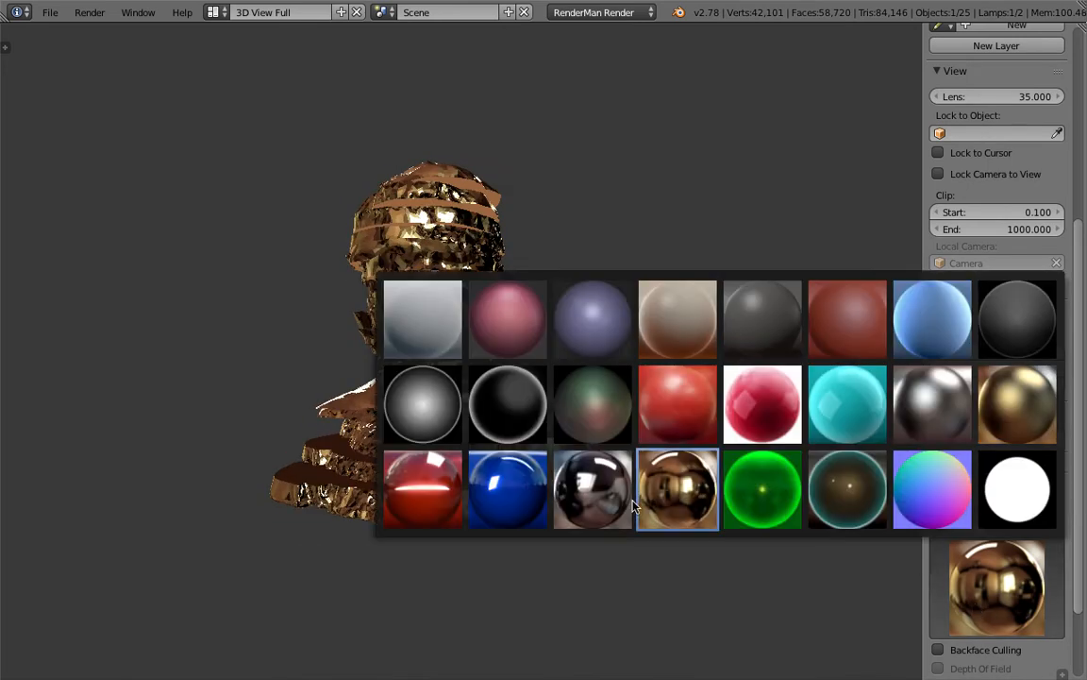
left_click(589, 497)
middle_click_drag(669, 255, 664, 309, "shift")
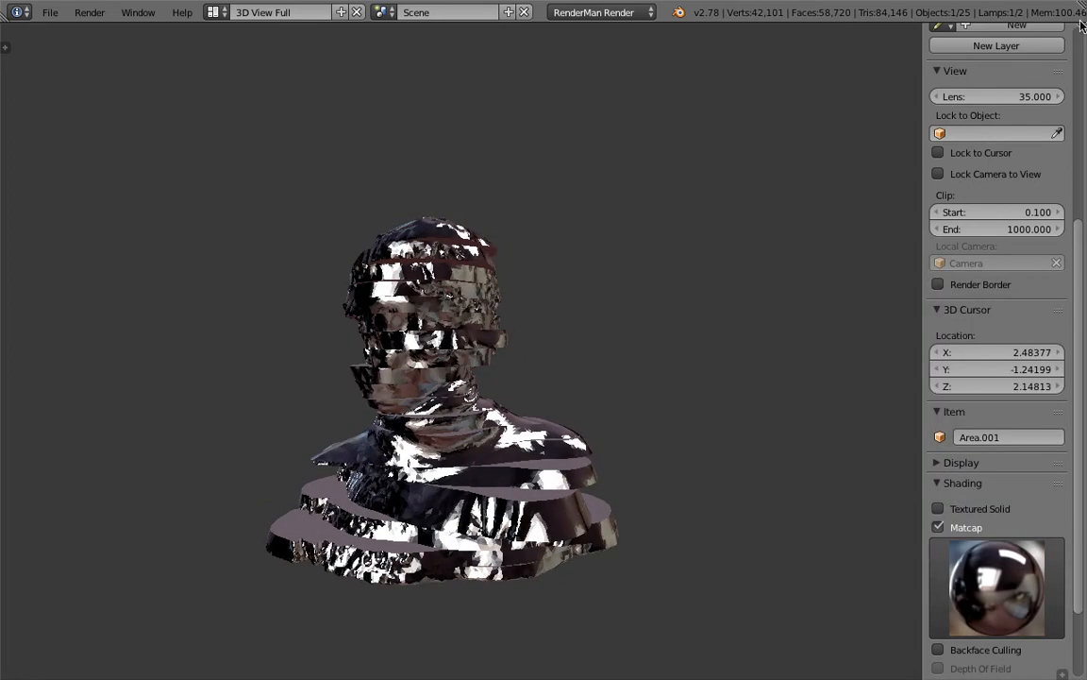
Step: Split the 3D view horizontally into a short upper area and a tall lower one, and show the upper area's header
left_click_drag(1081, 24, 260, 2)
key("n")
key("n")
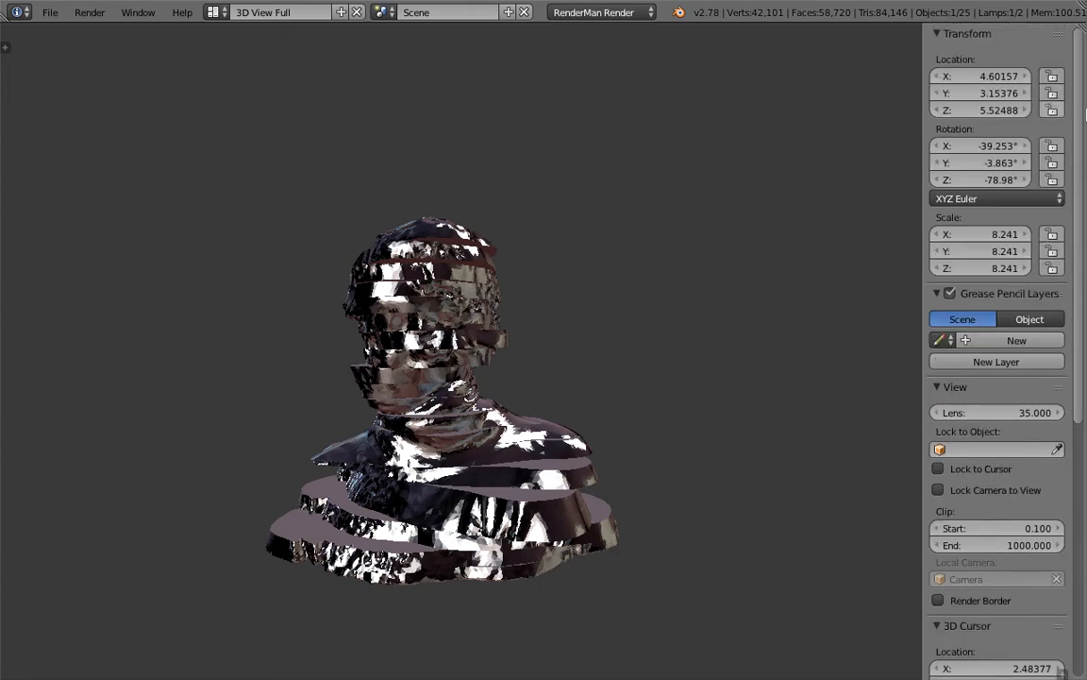
left_click_drag(1081, 48, 813, 175)
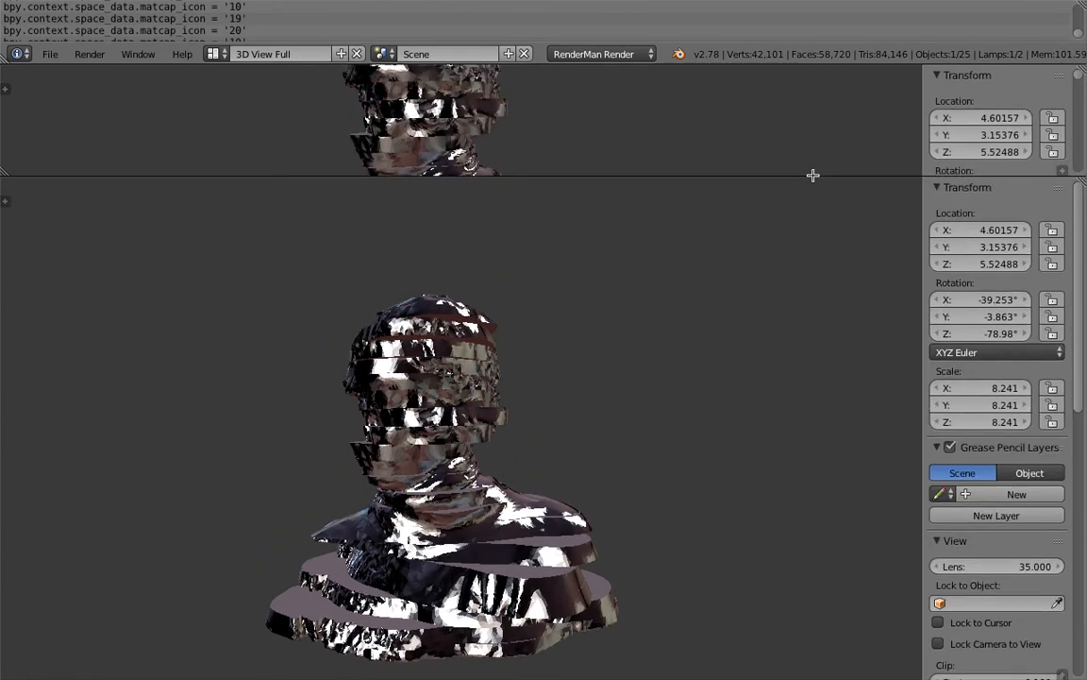
left_click(1062, 171)
Step: Change the short area above the bust's viewport into a Timeline editor
middle_click_drag(567, 391, 428, 406)
scroll(455, 462, "up", 1)
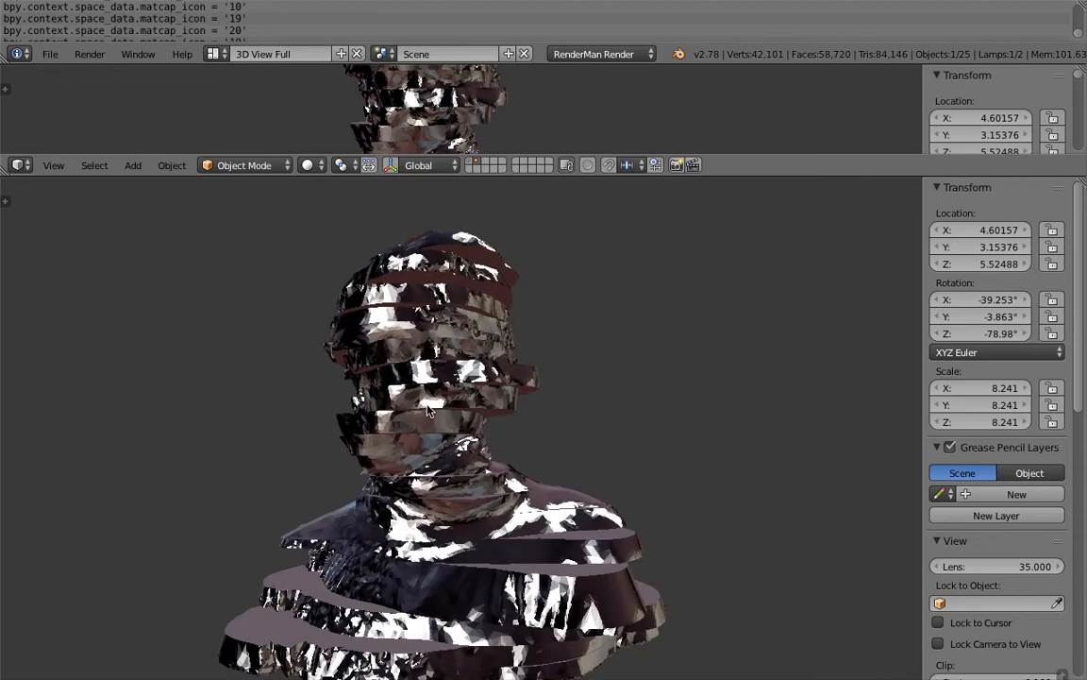
left_click(18, 167)
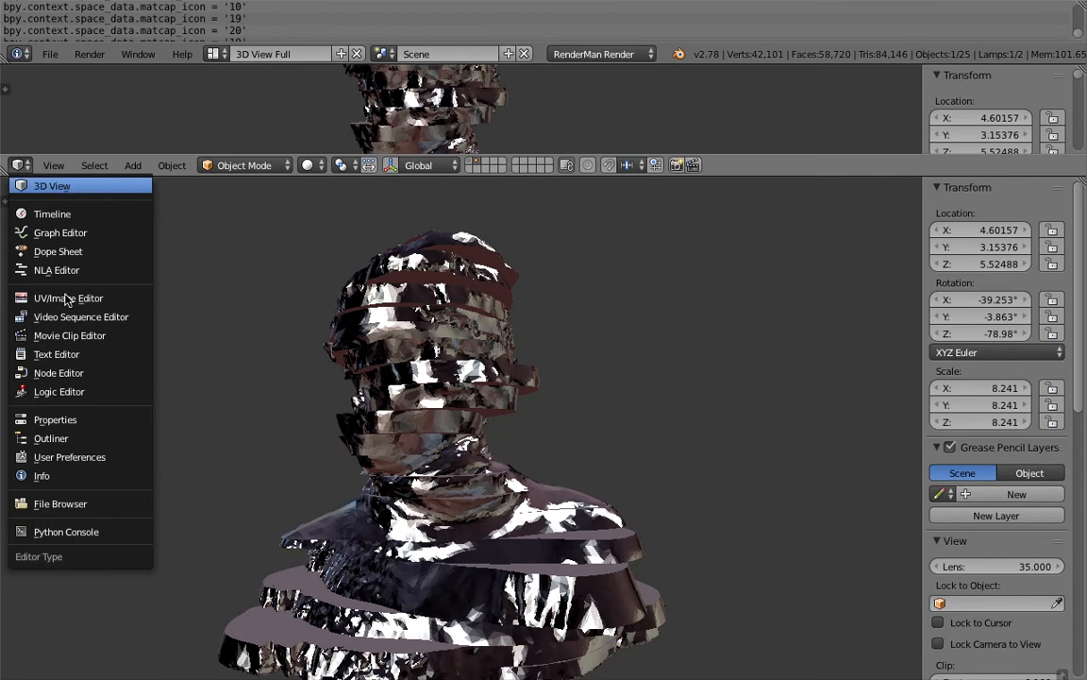
left_click(55, 214)
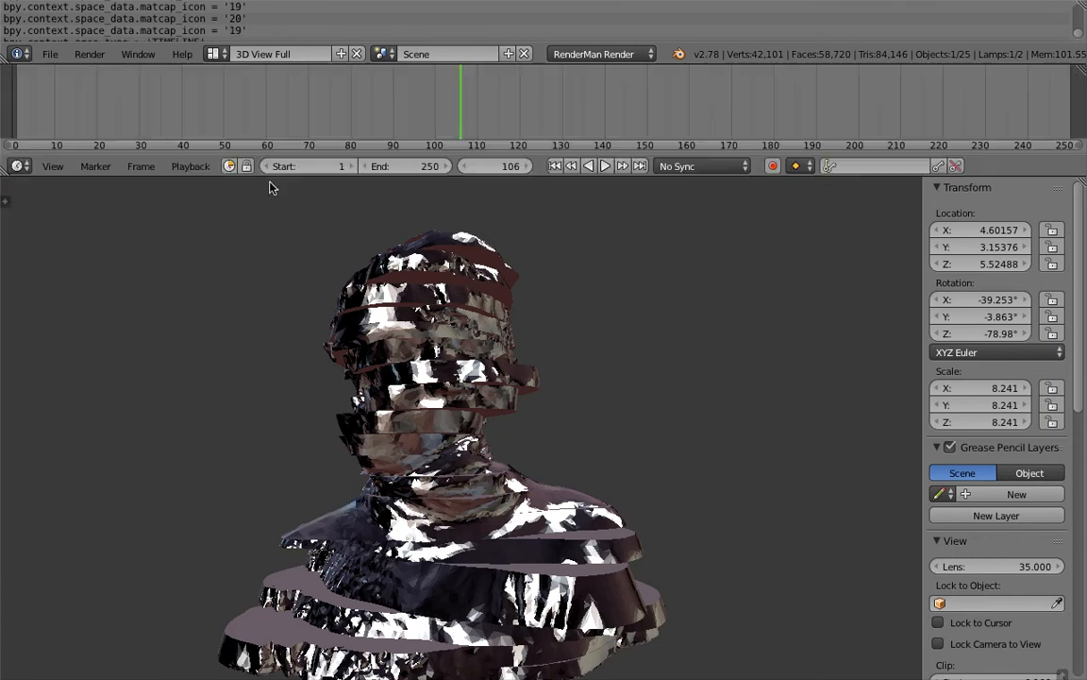
Step: Play the bust's slice animation from the start frame and stop playback
left_click(555, 166)
key("alt+a")
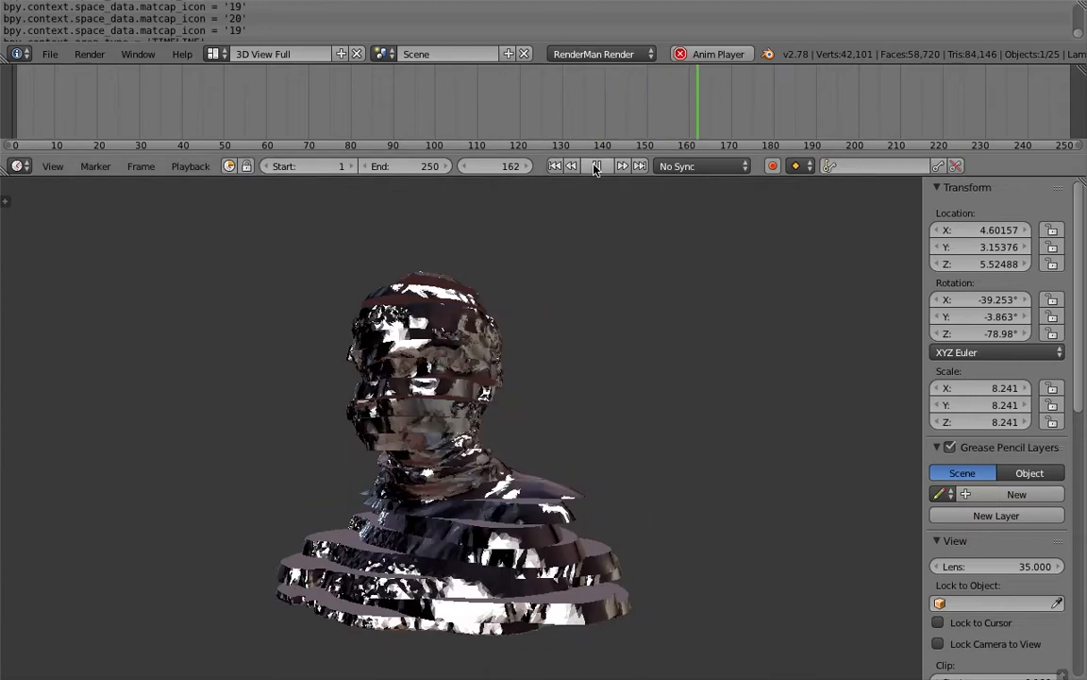
key("alt+a")
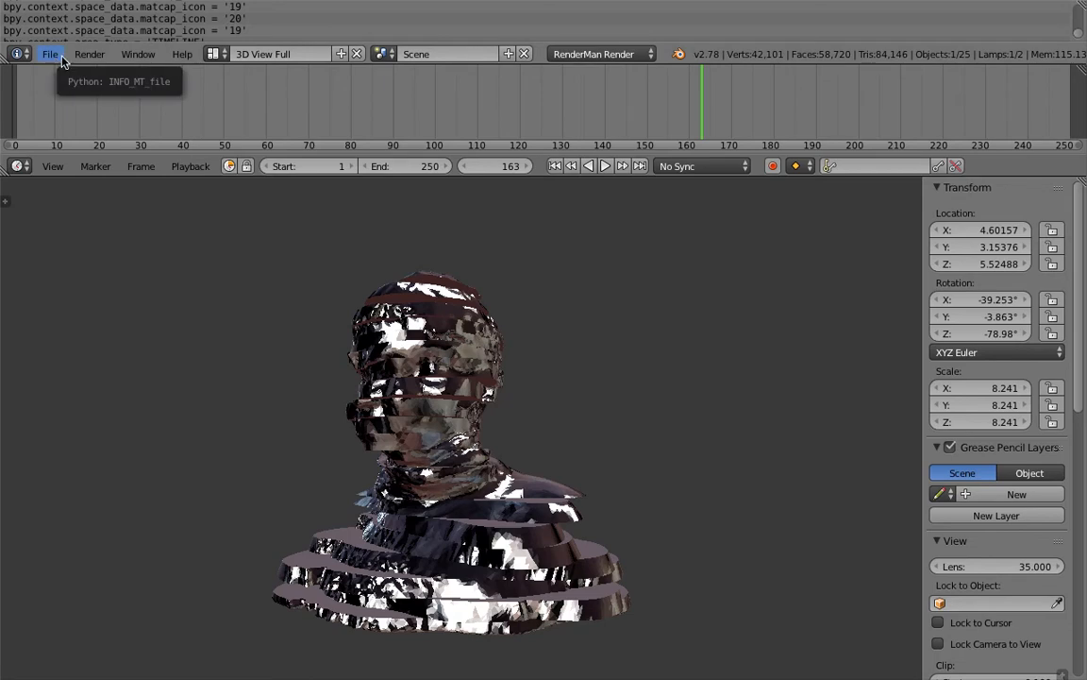
Step: Start a fresh scene by reloading the start-up file
left_click(212, 54)
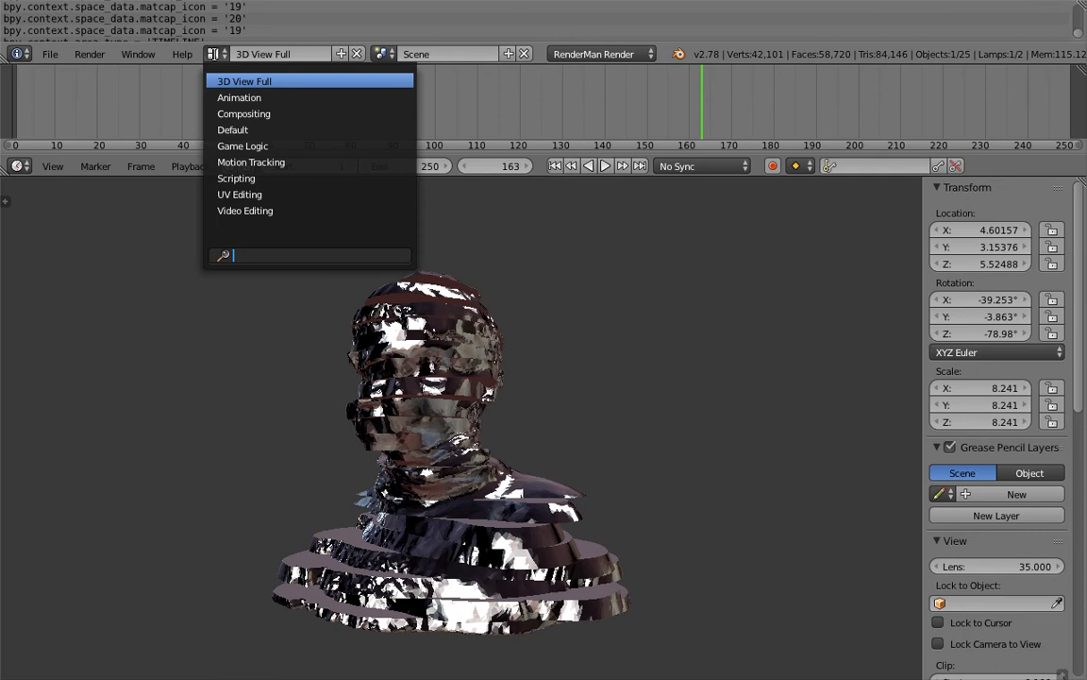
left_click(49, 54)
left_click(49, 54)
left_click(81, 76)
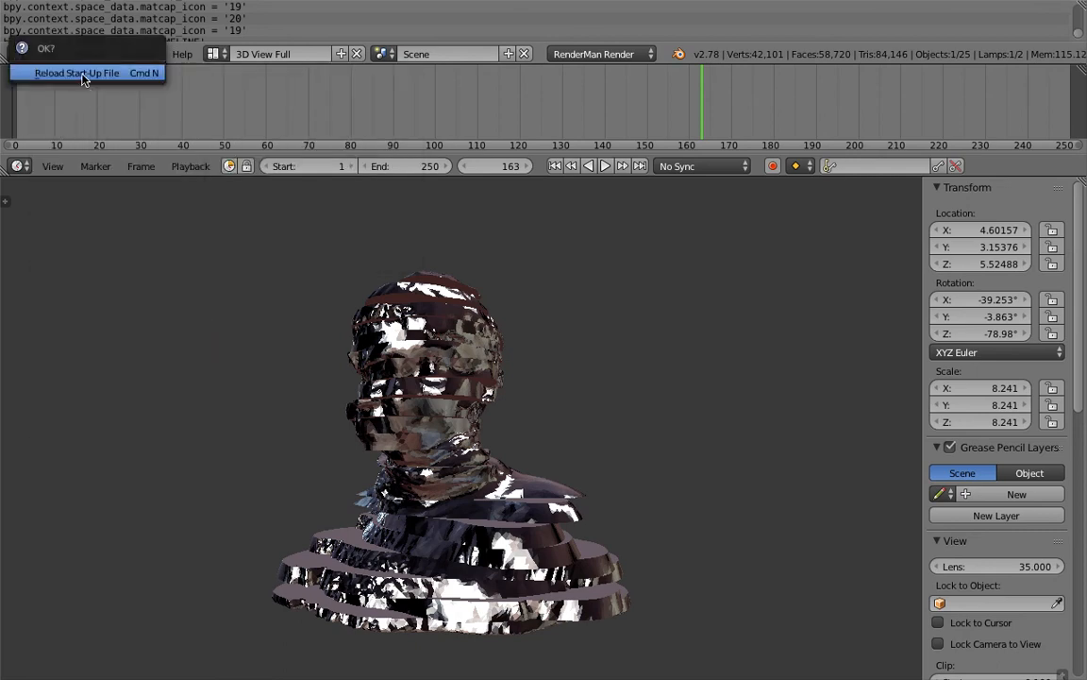
Step: Move the lamp and the camera to layer 2 so that only the cube stays on the first layer
middle_click_drag(533, 333, 485, 285)
scroll(463, 293, "down", 3)
right_click(557, 198)
right_click(388, 238, "shift")
key("m")
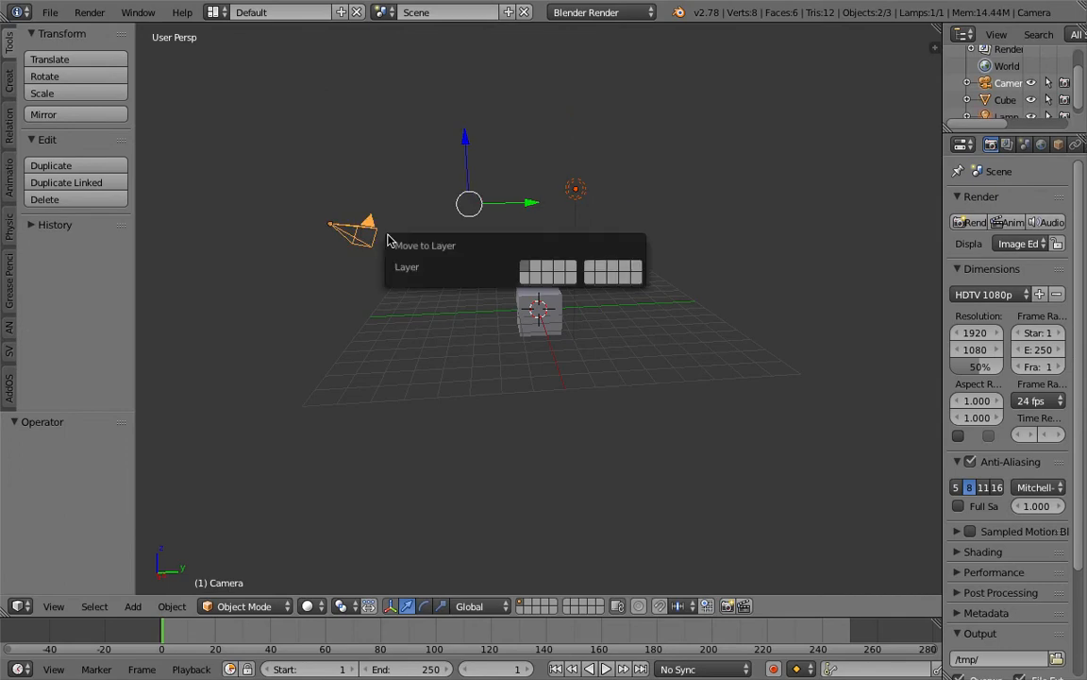
key("2")
Step: Select the cube and widen the Outliner and Properties area beside the 3D view
scroll(467, 233, "up", 4)
right_click(508, 298)
middle_click_drag(496, 301, 623, 265)
scroll(579, 293, "up", 3)
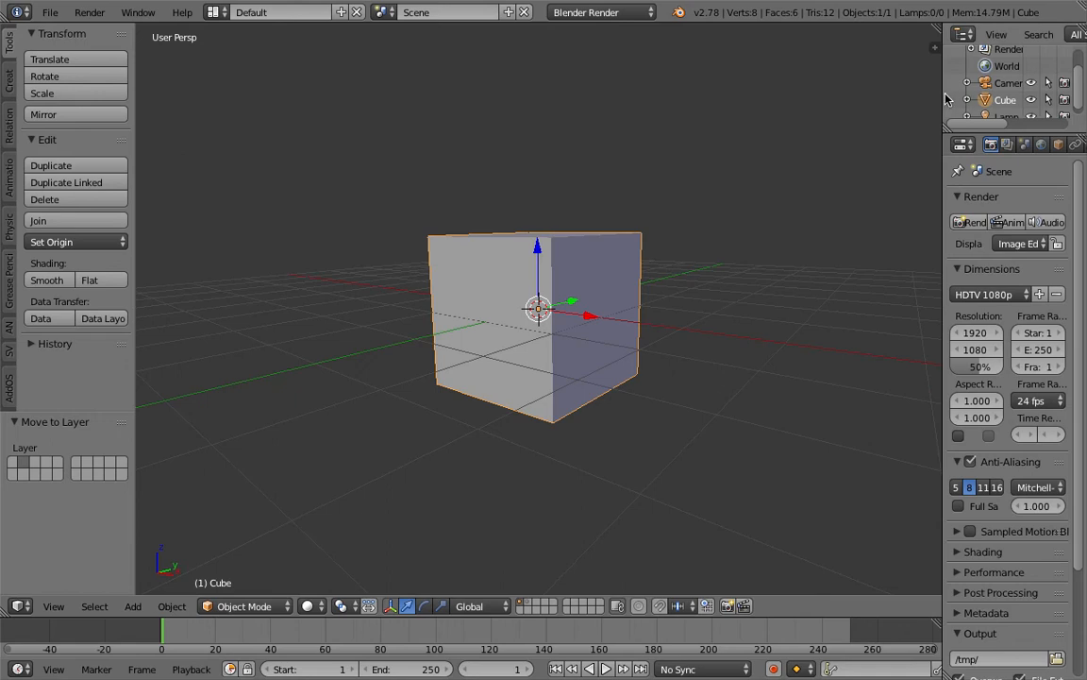
left_click_drag(944, 98, 769, 108)
scroll(453, 311, "up", 3)
middle_click_drag(454, 311, 411, 294)
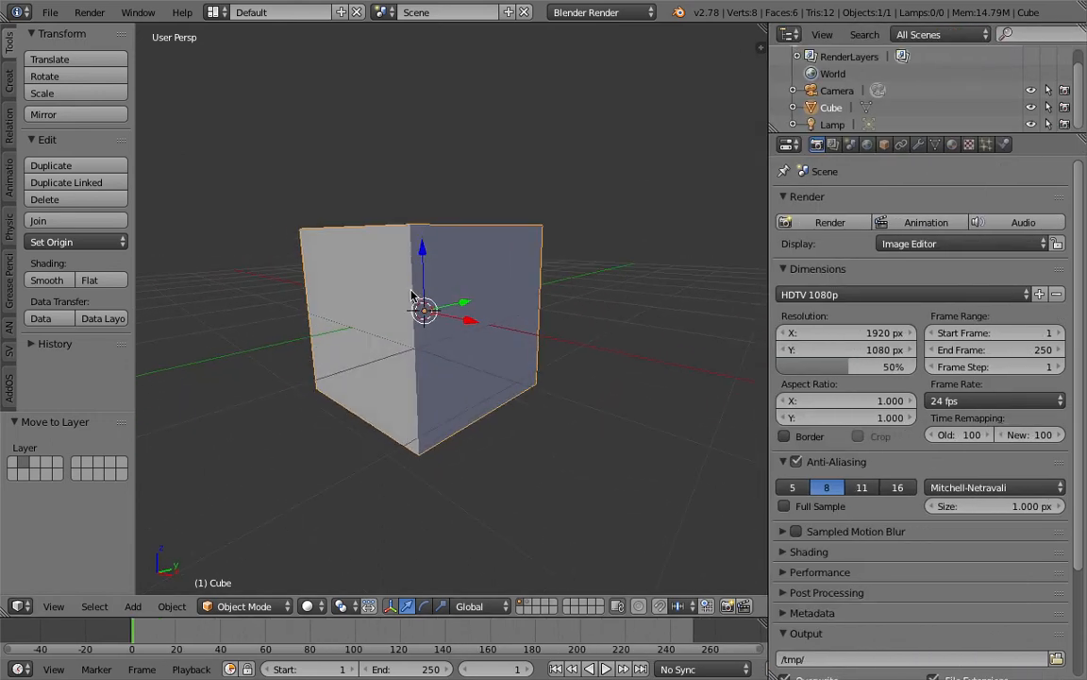
Step: Add a mesh plane at the cube's centre and scale it up until it extends past the cube's sides
key("shift+a")
mouse_move(411, 311)
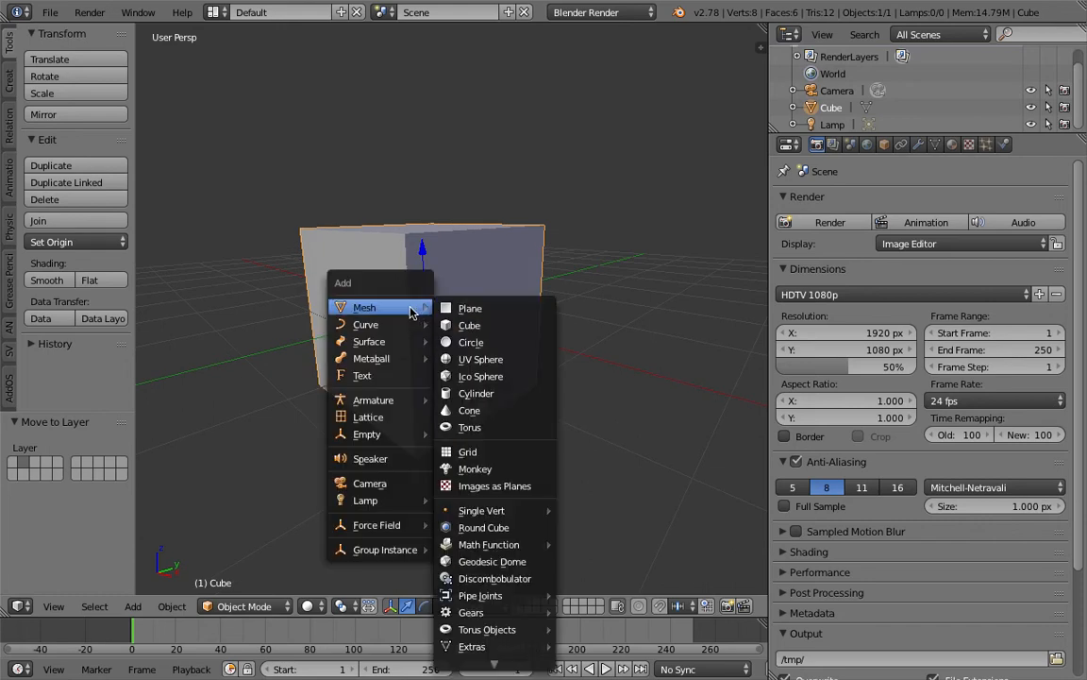
left_click(456, 311)
key("s")
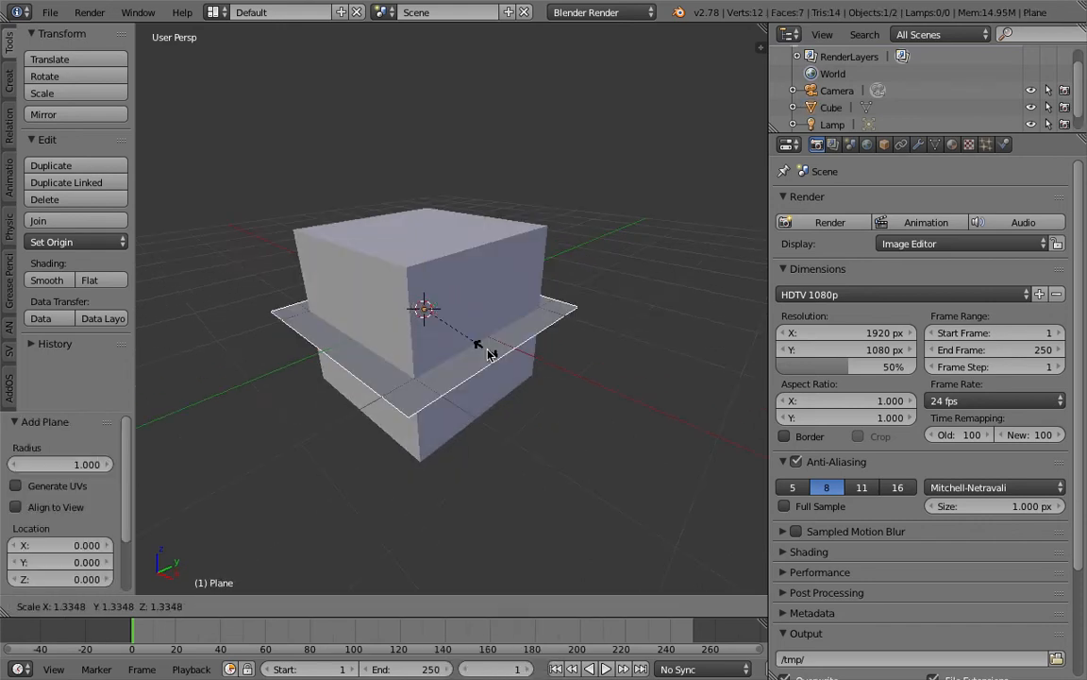
left_click(448, 354)
Step: Lower the plane along Z until it crosses the lower part of the cube, with a last move of -0.592
middle_click_drag(449, 354, 453, 279)
key("g")
key("z")
left_click(440, 256)
left_click_drag(431, 253, 437, 286)
right_click(439, 286)
middle_click_drag(440, 286, 493, 273)
right_click(528, 345)
right_click(490, 309)
middle_click_drag(479, 417, 362, 347)
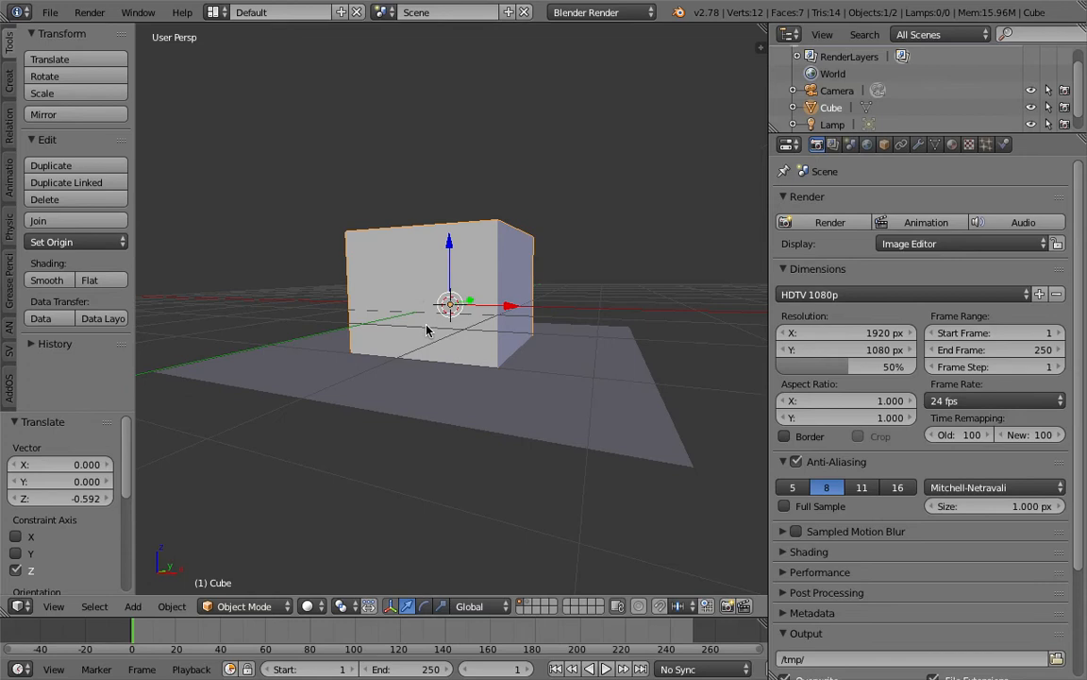
middle_click_drag(435, 234, 411, 250)
Step: Add a Solidify modifier to the plane and set its thickness to 0.0001
right_click(577, 352)
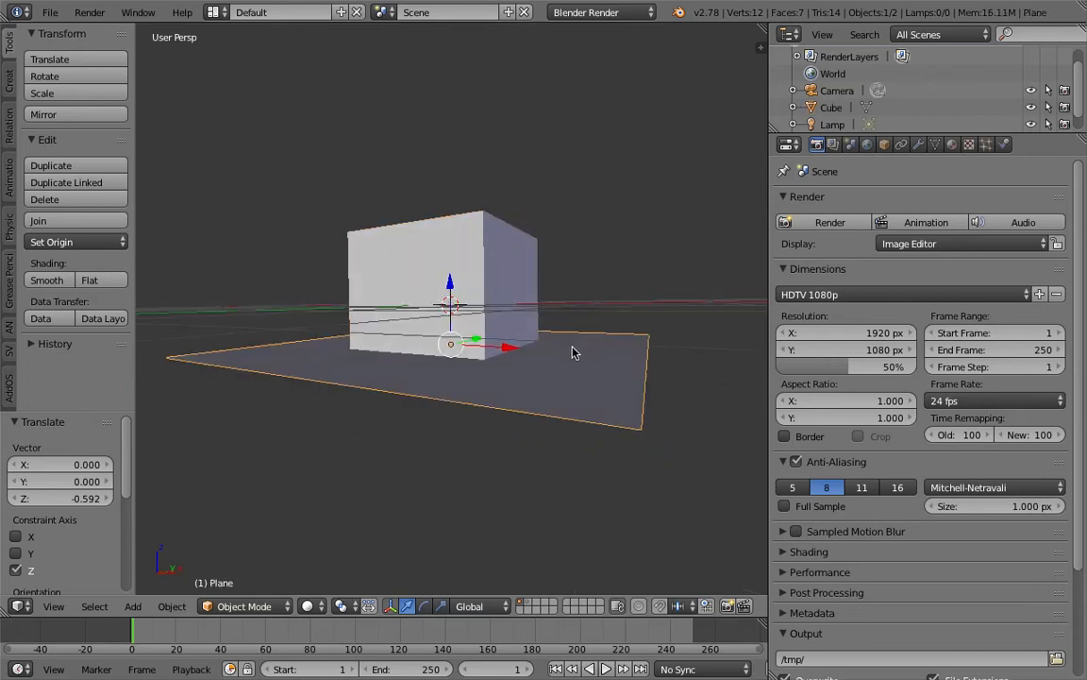
left_click(934, 145)
left_click(918, 143)
left_click(903, 201)
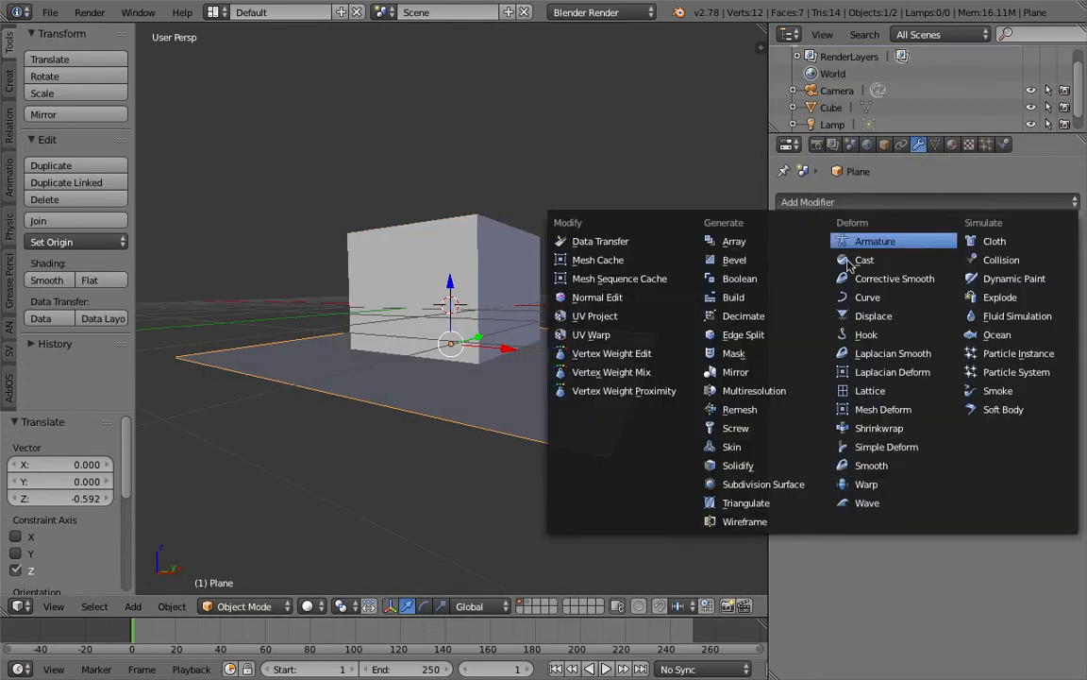
left_click(778, 466)
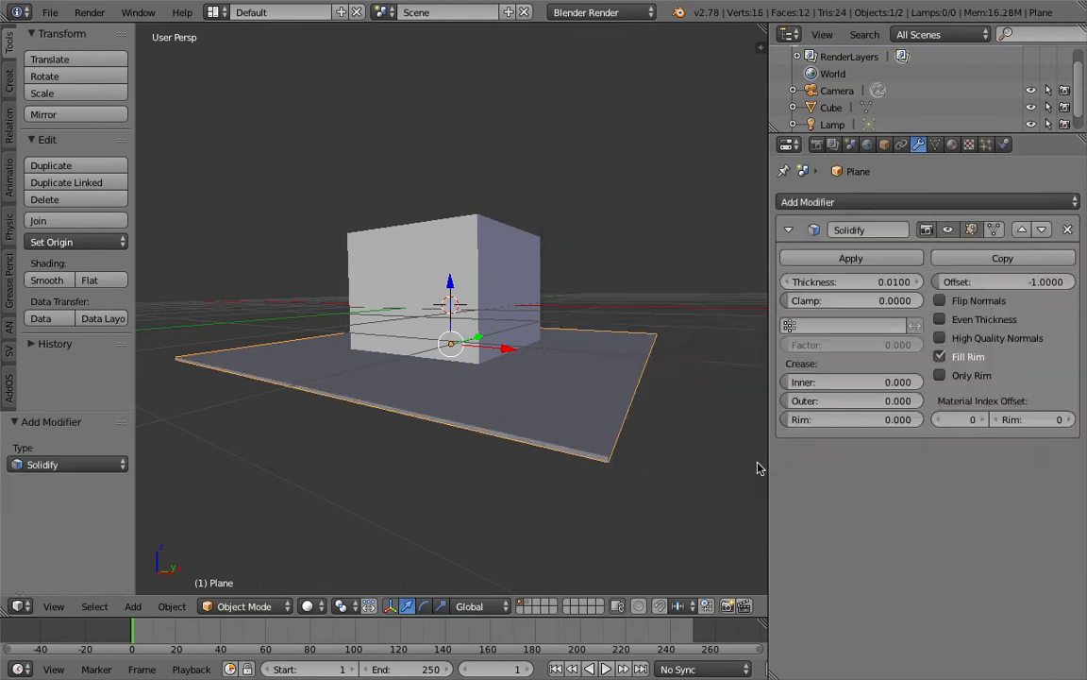
left_click(882, 282)
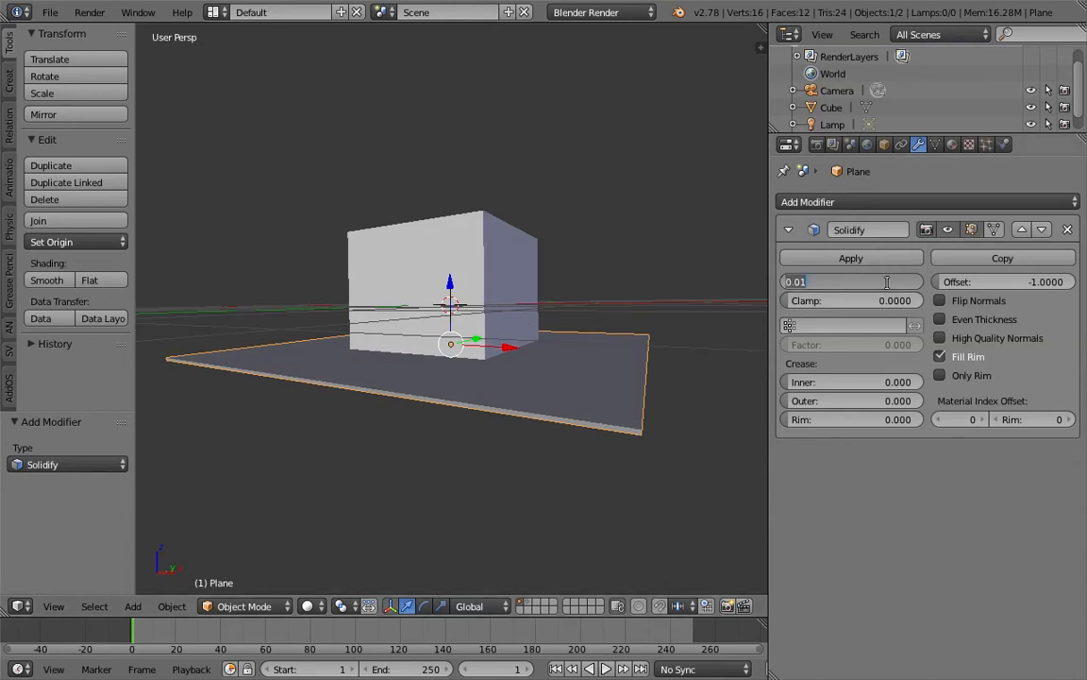
type("0.0001")
key("Return")
middle_click_drag(707, 286, 529, 300)
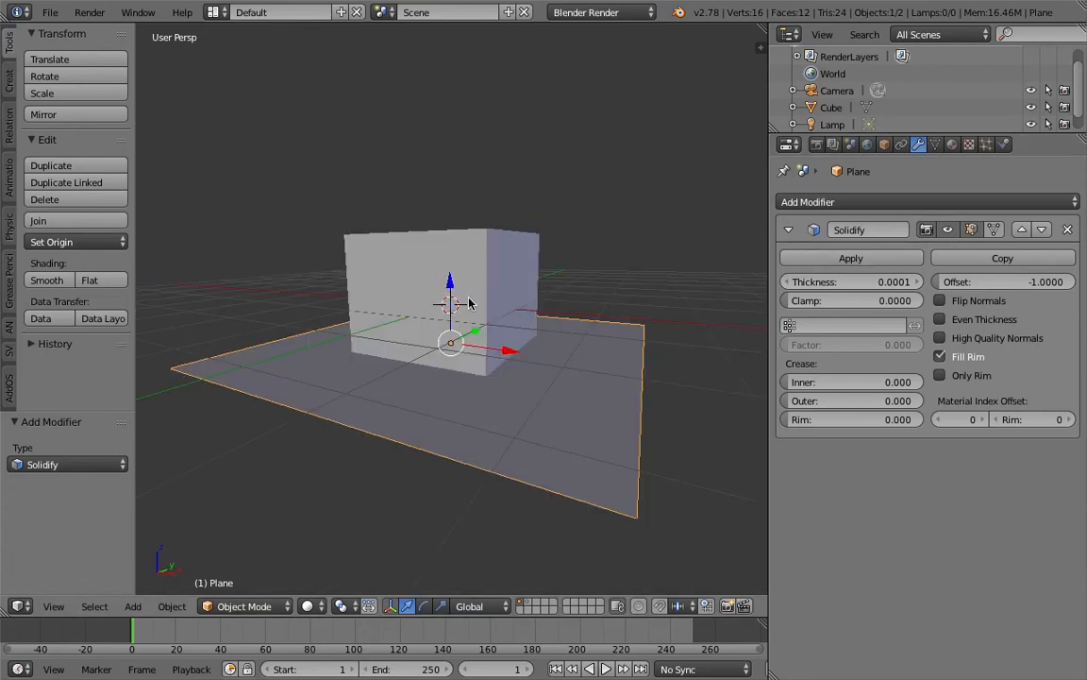
Step: Raise the plane 0.46 along Z and add a Boolean modifier to the cube
left_click_drag(447, 283, 449, 247)
mouse_move(529, 286)
middle_mouse_down()
mouse_move(538, 274)
mouse_move(522, 284)
middle_mouse_up()
right_click(522, 285)
left_click(776, 201)
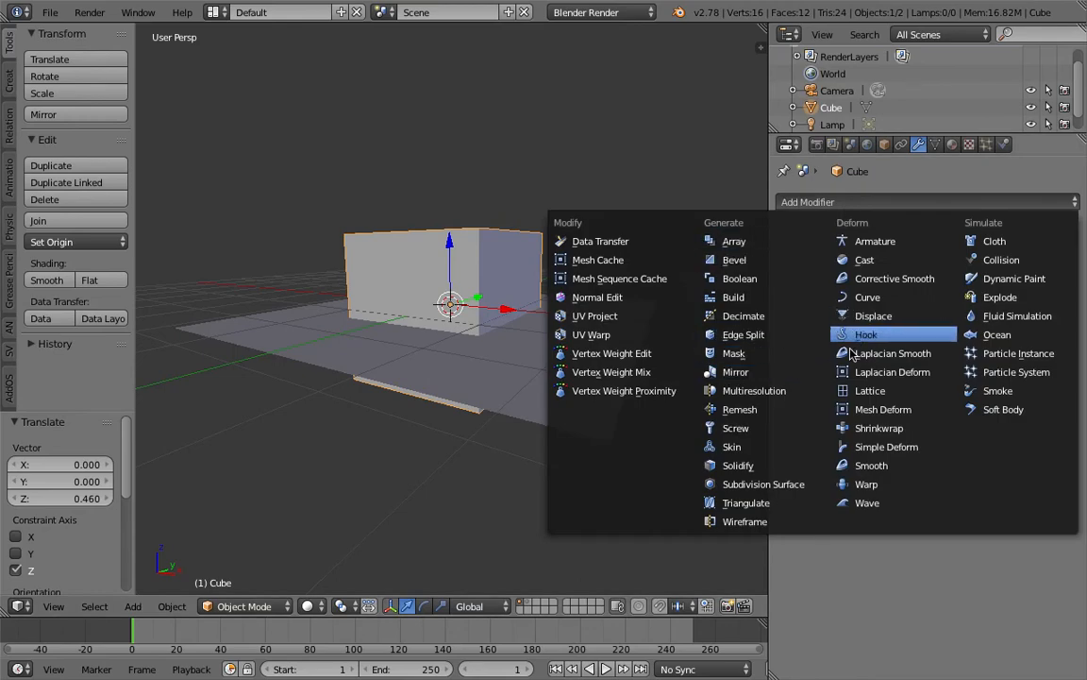
left_click(717, 278)
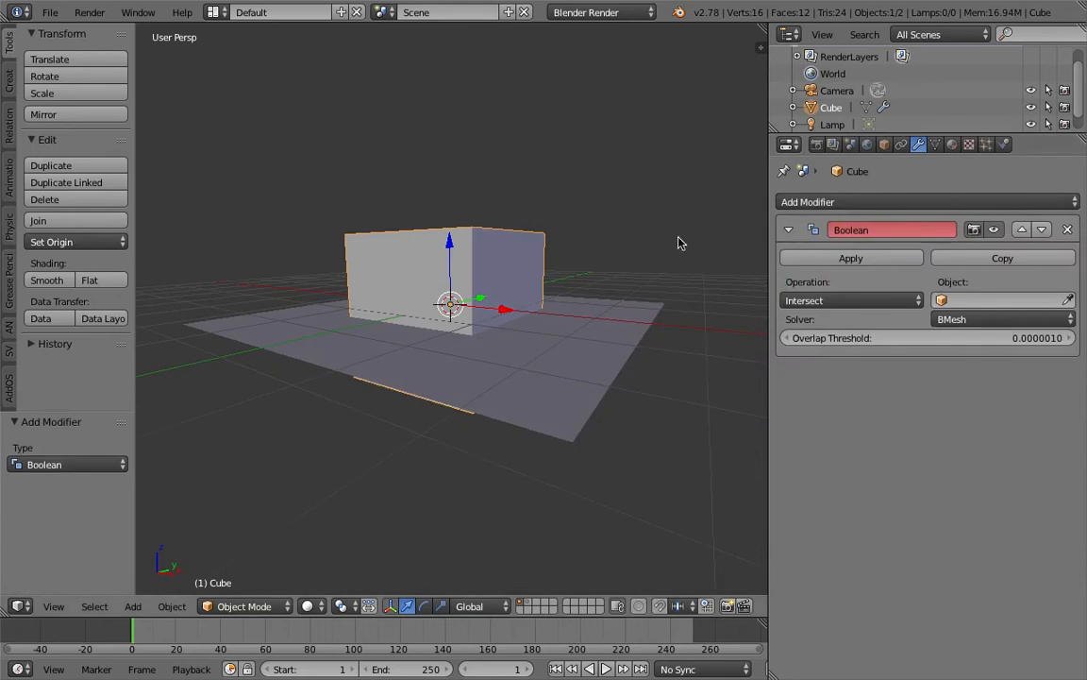
Step: Set the cube's Boolean modifier to Difference with Plane as its object, keeping the BMesh solver
left_click(854, 300)
left_click(858, 242)
left_click(941, 301)
left_click(964, 330)
mouse_move(626, 281)
middle_mouse_down()
mouse_move(631, 266)
mouse_move(641, 283)
middle_mouse_up()
left_click(959, 320)
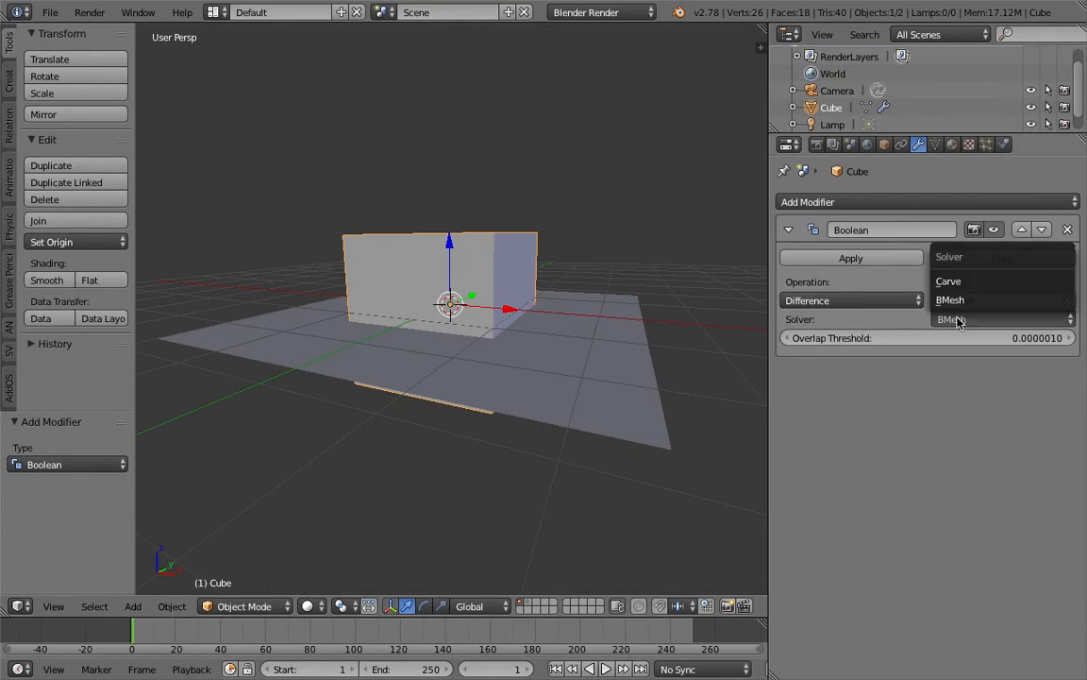
left_click(652, 213)
middle_click_drag(653, 212, 623, 236)
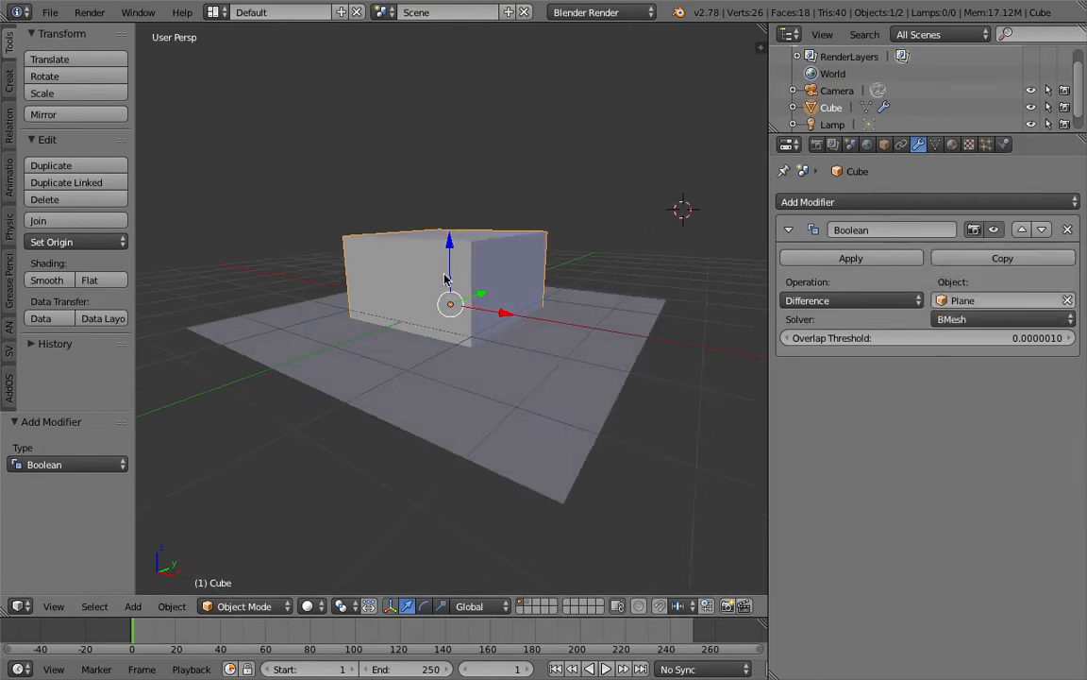
Step: Save the file on the Desktop as kafka_metalmorphosis_slicing_001.blend
left_click(50, 12)
left_click(108, 143)
left_click(250, 75)
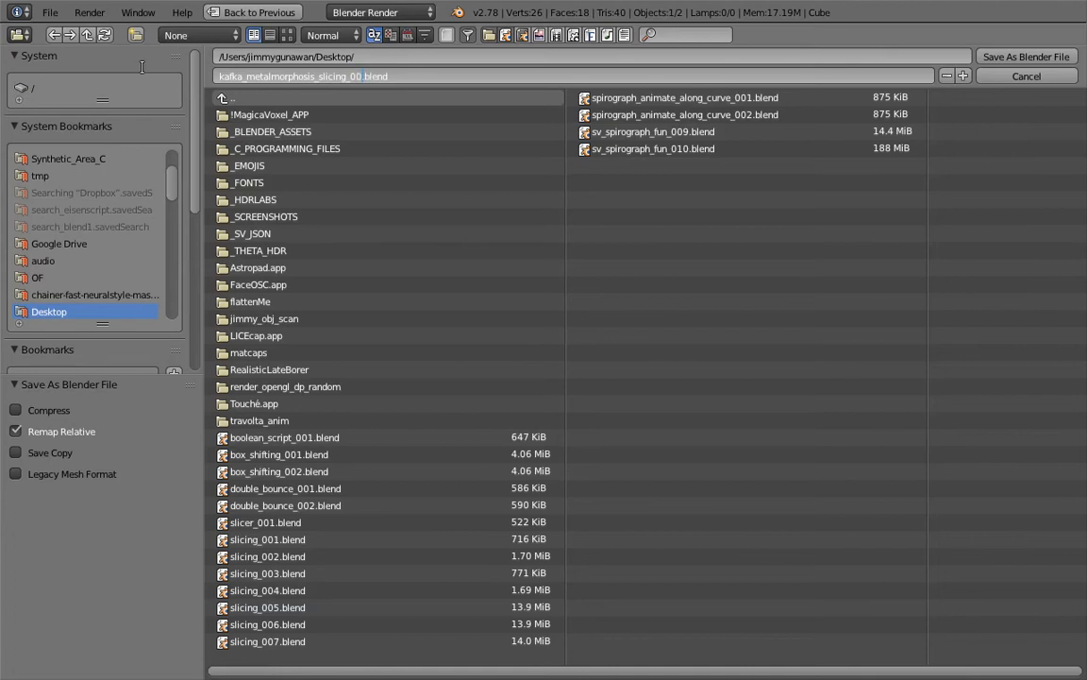
type("1")
key("Return")
left_click(1038, 57)
Step: Duplicate the cube in place and apply the Boolean modifier on the duplicate
middle_click_drag(714, 190, 531, 264)
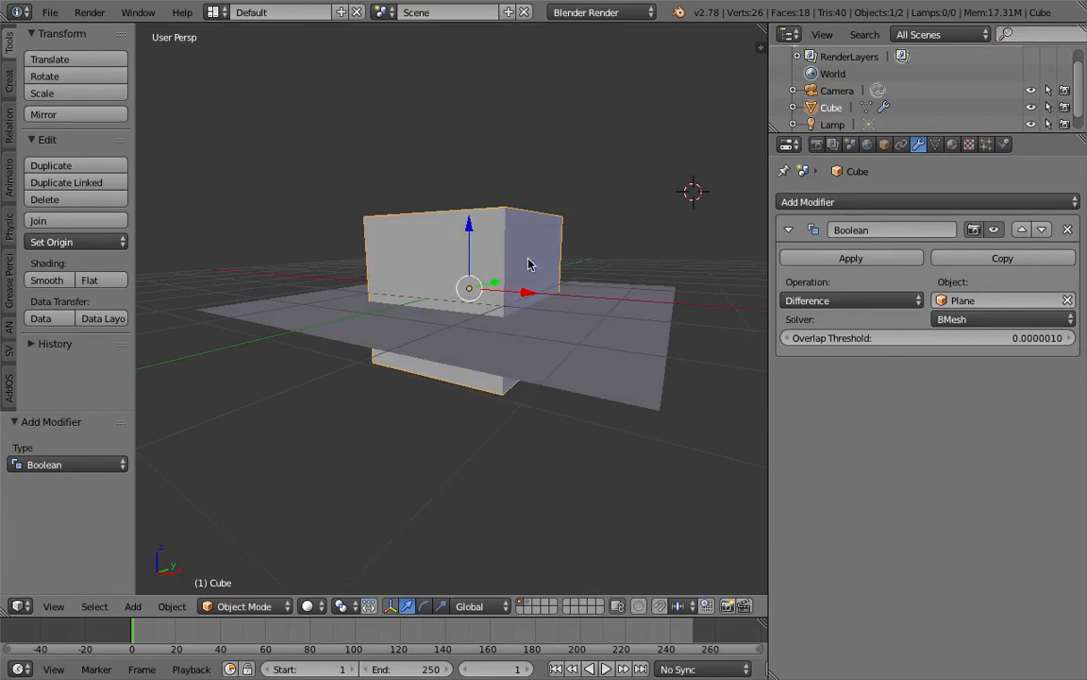
key("shift+d")
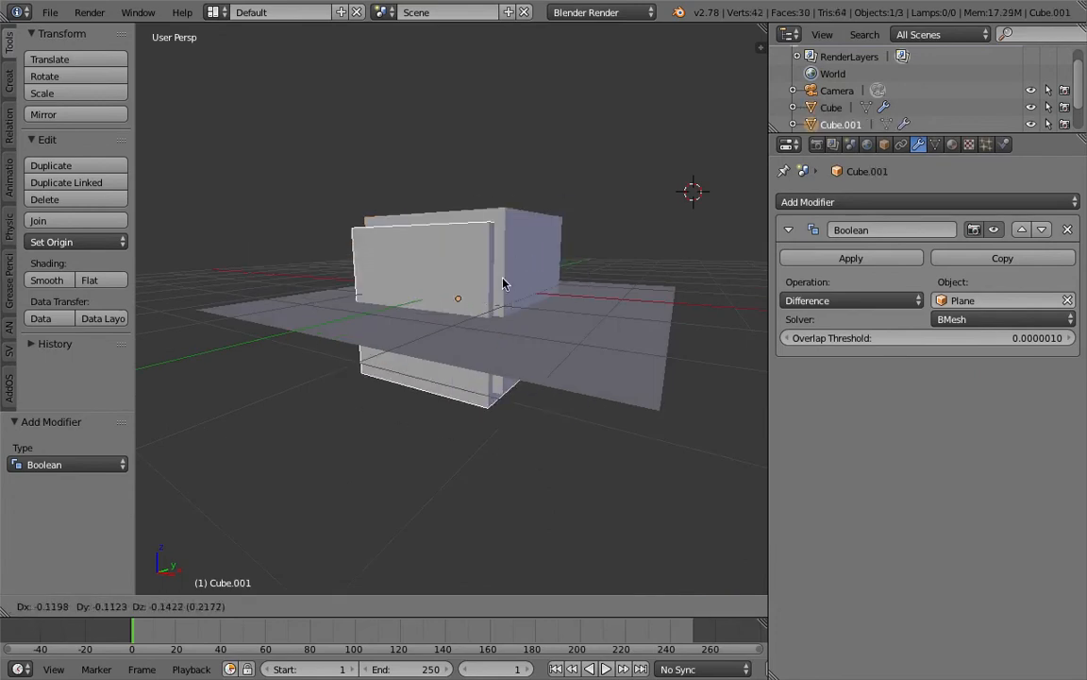
right_click(505, 281)
left_click(812, 268)
Step: Move the sliced duplicate up and away from the original cube by 2.009 in X, 2.207 in Y and 2.374 in Z
middle_click_drag(548, 273, 541, 313)
scroll(534, 306, "down", 2)
key("g")
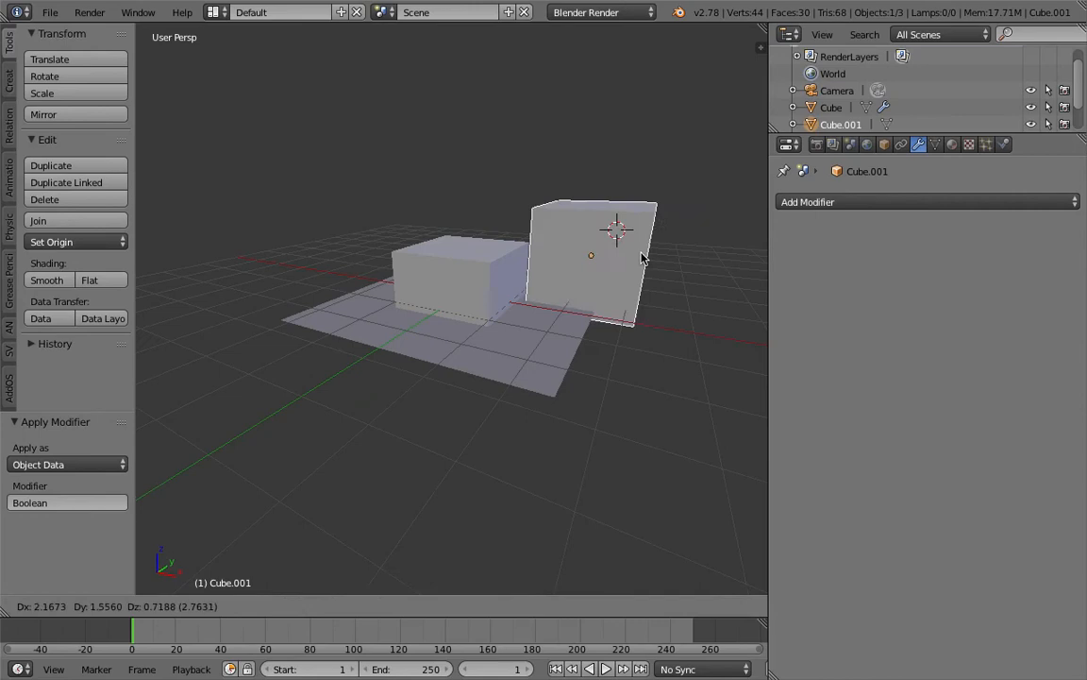
left_click(634, 182)
middle_click_drag(631, 185, 602, 187)
middle_click_drag(602, 187, 509, 259, "shift")
scroll(544, 260, "up", 3)
key("z")
key("z")
scroll(551, 272, "down", 3)
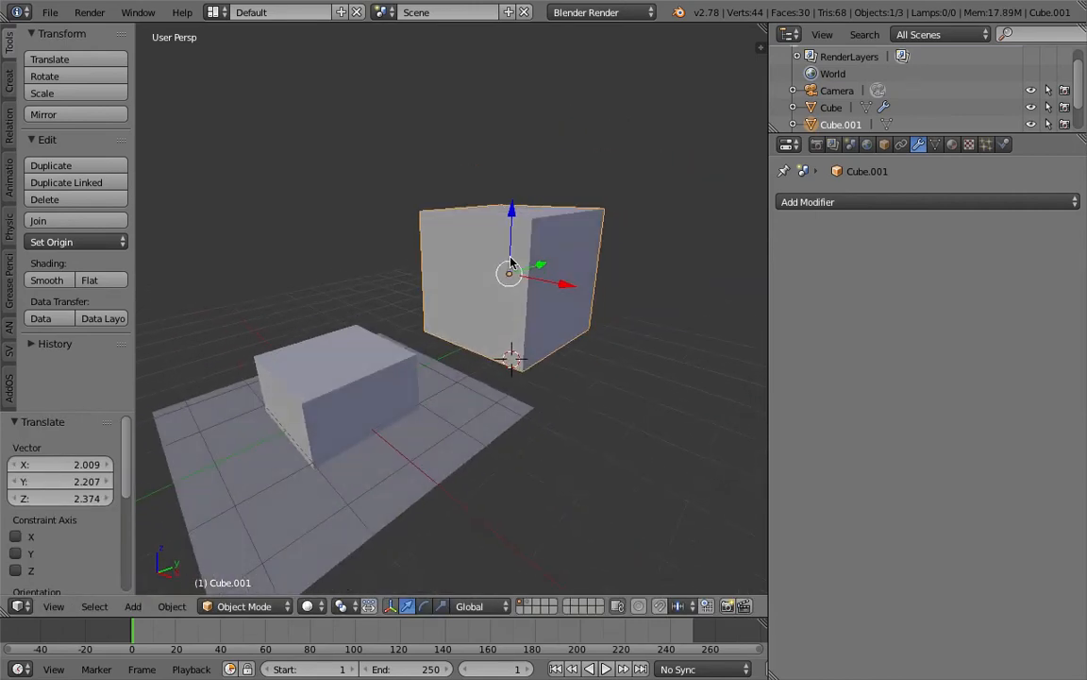
Step: Separate the sliced duplicate into its loose parts
key("space")
type("sep")
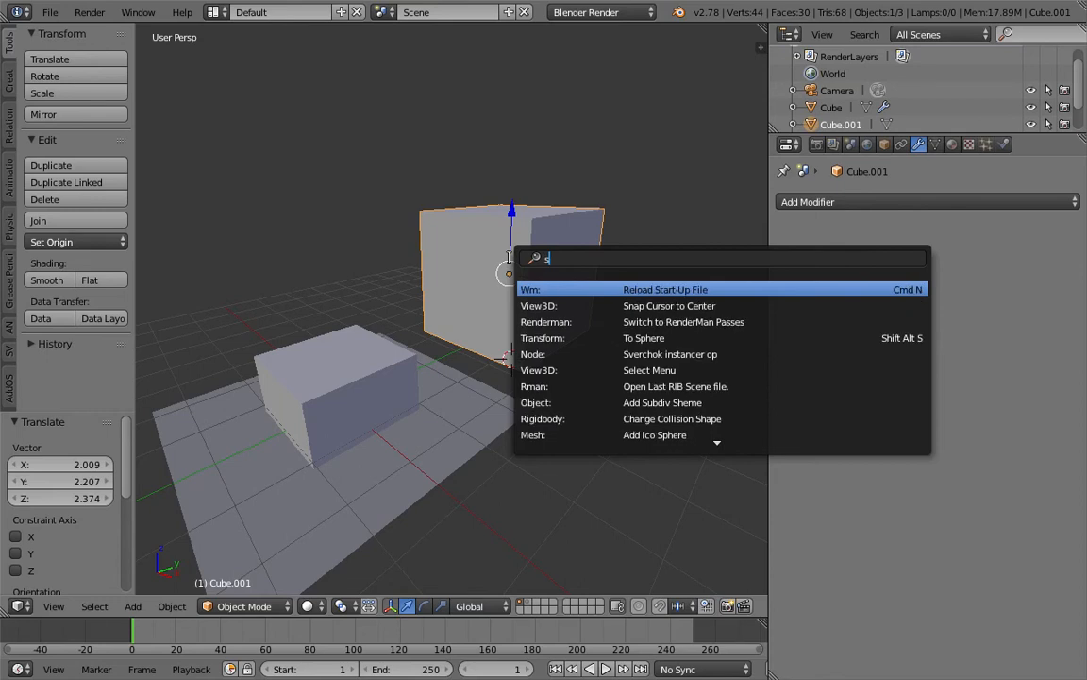
key("BackSpace")
type("pa")
key("Return")
left_click(505, 301)
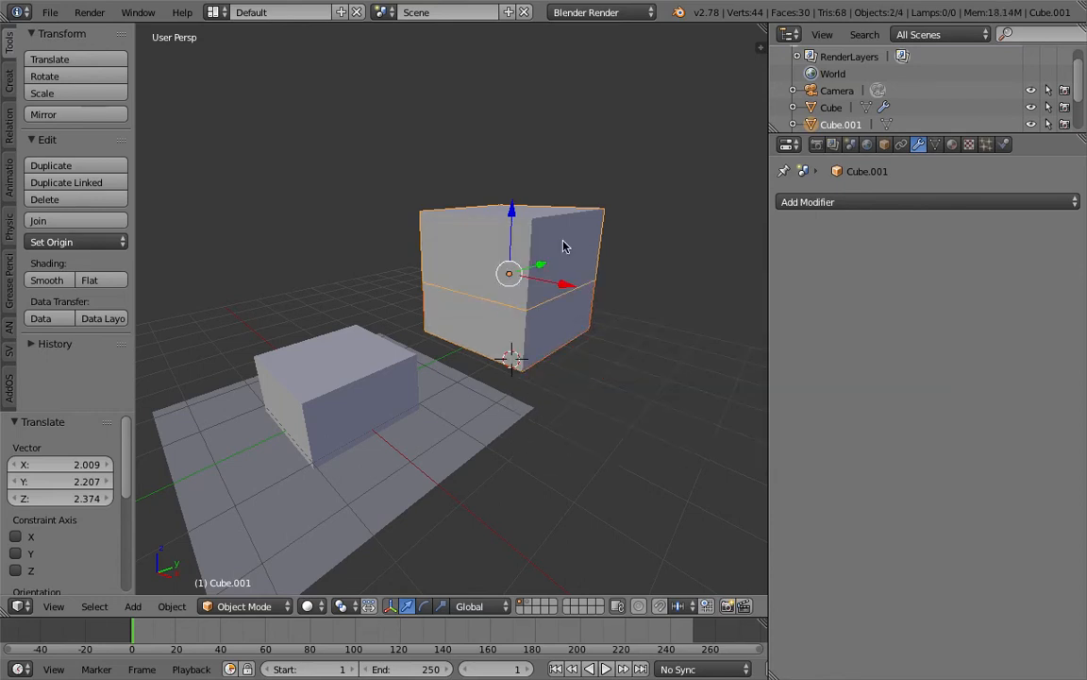
Step: Raise the upper part of the duplicate 0.51 along Z above the lower part and check both in wireframe
right_click(558, 235)
key("g")
key("z")
left_click(508, 184)
right_click(543, 306)
middle_click_drag(543, 306, 548, 230)
key("z")
key("z")
Step: Select the original cube and change its Boolean solver to Carve
right_click(408, 333)
scroll(469, 252, "up", 3)
scroll(431, 284, "up", 5)
scroll(431, 284, "down", 5)
middle_click_drag(431, 284, 477, 278)
right_click(415, 343)
right_click(419, 344)
middle_click_drag(419, 343, 564, 281)
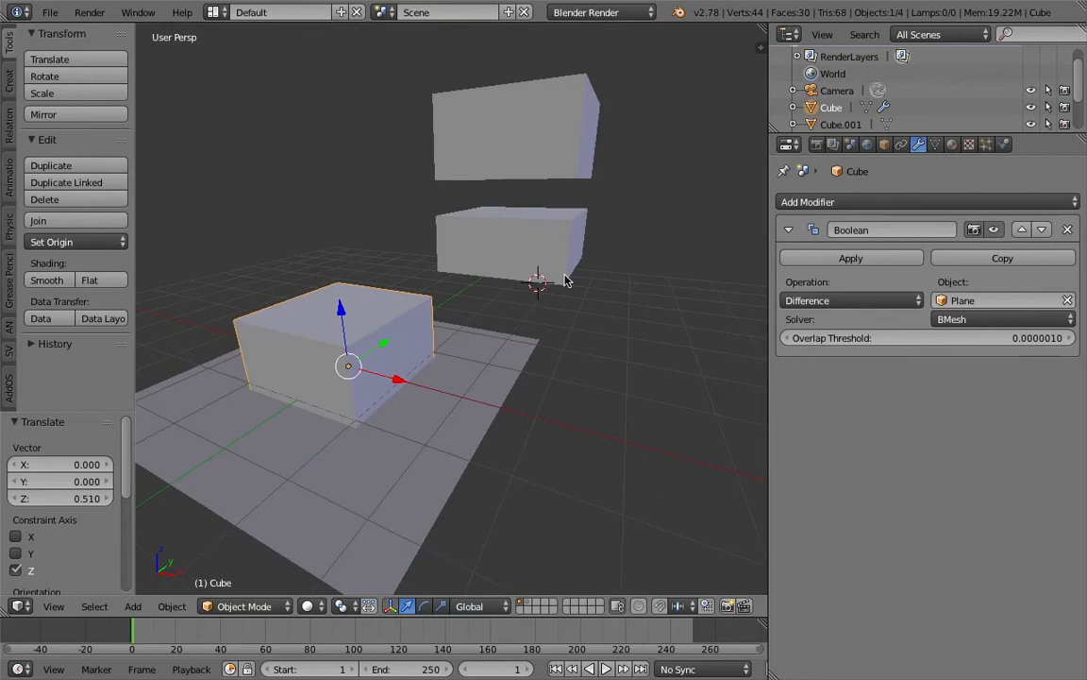
left_click(953, 319)
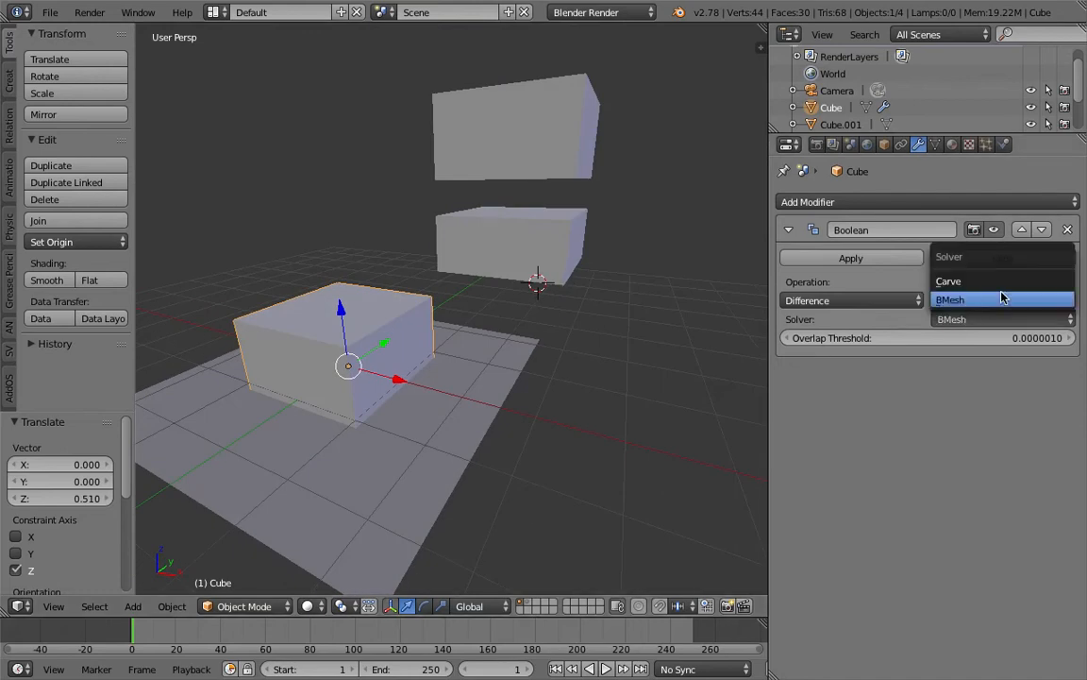
left_click(989, 281)
Step: Make a second in-place duplicate of the cube and apply its Carve Boolean modifier
middle_click_drag(399, 308, 422, 295)
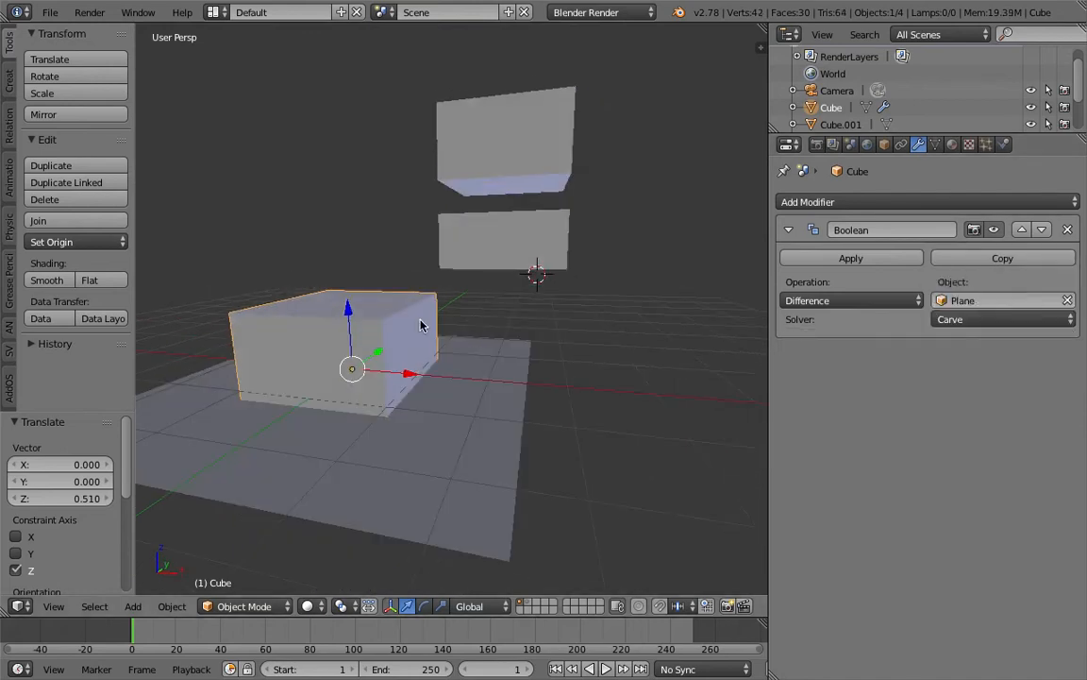
key("shift+d")
key("Escape")
left_click(850, 258)
Step: Move the second duplicate clear of the original cube, finishing with a shift of 0.397 in X, 0.396 in Y and 0.099 in Z
key("g")
left_click(645, 316)
middle_click_drag(644, 316, 566, 335)
key("g")
left_click(565, 331)
Step: Separate the second duplicate into its loose parts
key("space")
type("sepa")
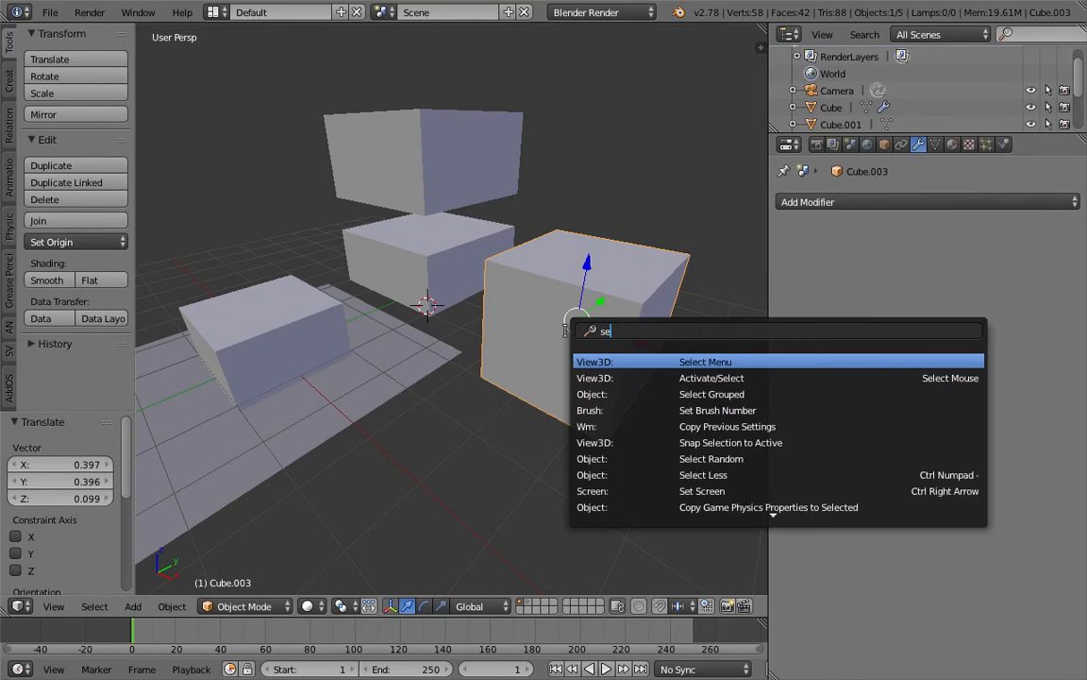
key("Return")
left_click(563, 335)
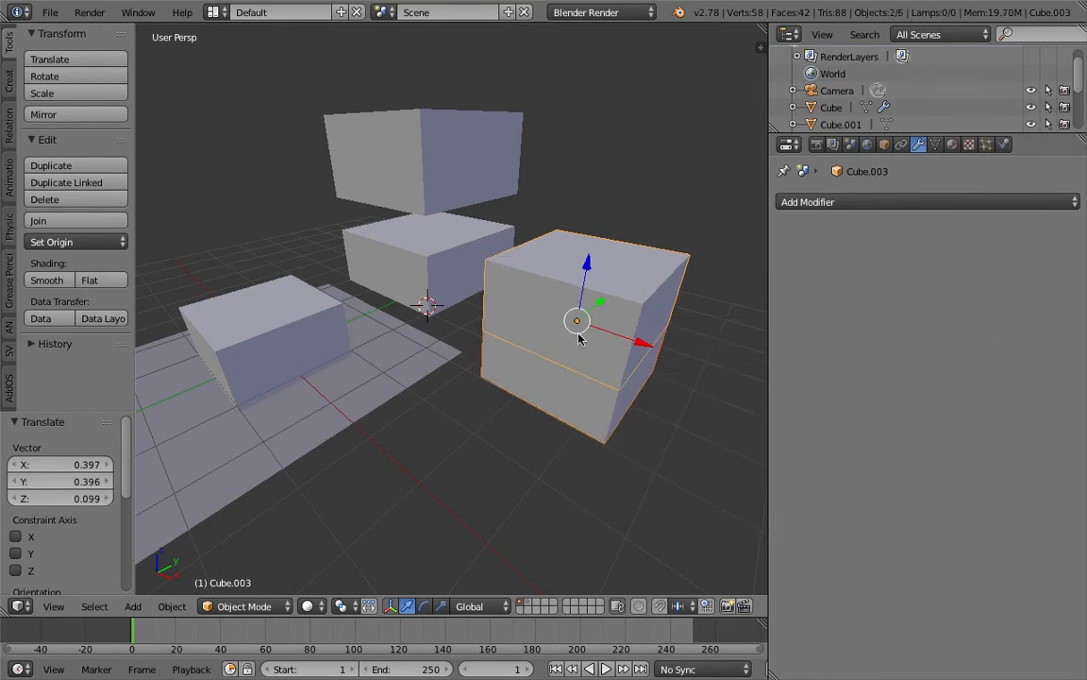
Step: Move the second duplicate's lower part down by 0.251 in X, -0.245 in Y and -0.668 in Z, and select the upper part
key("g")
left_click(609, 345)
right_click(609, 343)
middle_click_drag(606, 337, 583, 294)
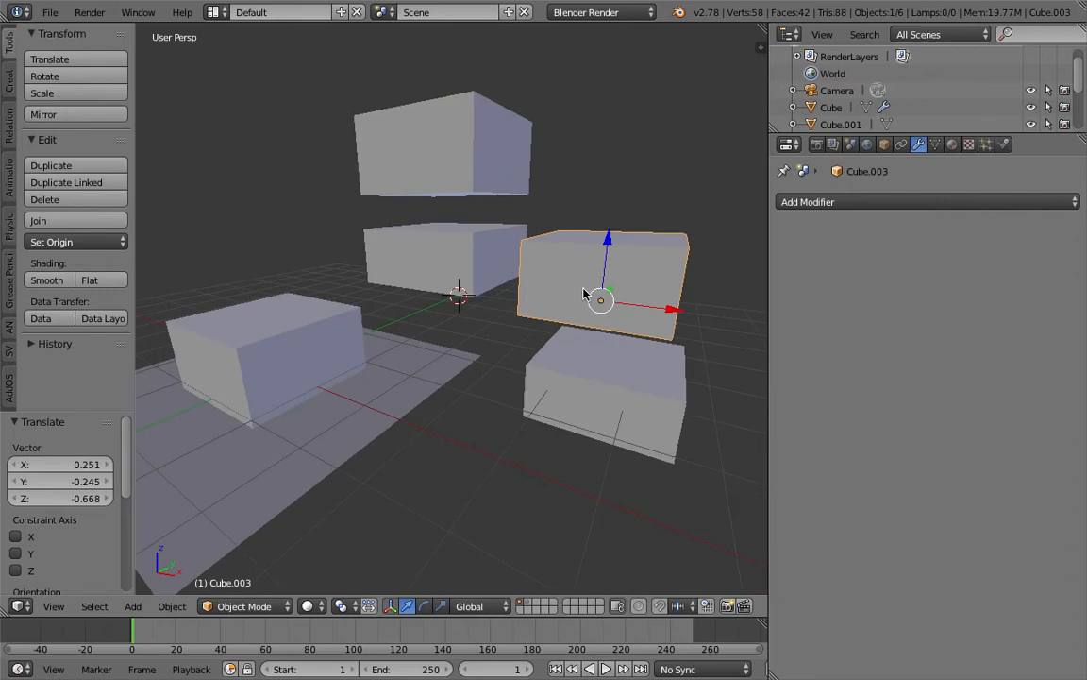
middle_click_drag(627, 316, 543, 341)
Step: Select the slicing plane under the original cube and lower it along Z
right_click(382, 342)
middle_click_drag(383, 343, 427, 312)
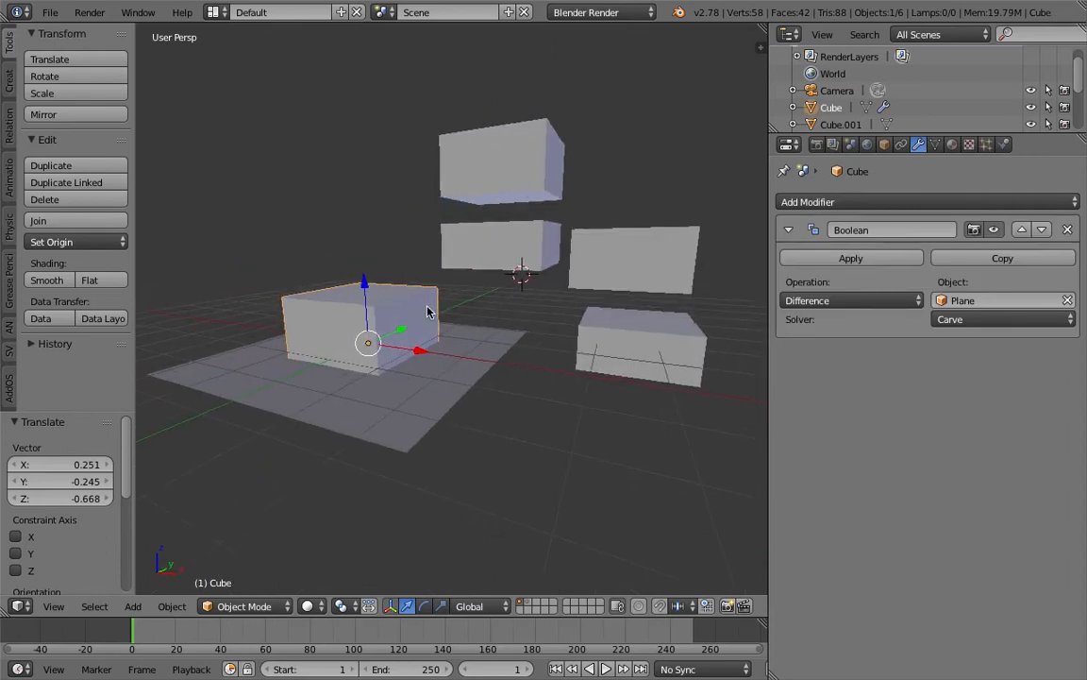
right_click(439, 378)
middle_click_drag(439, 379, 466, 356)
left_click_drag(375, 285, 377, 319)
Step: Add an Array modifier with a count of 4 to the slicing plane and save the file
middle_click_drag(379, 320, 481, 331)
left_click(859, 202)
left_click(858, 241)
middle_click_drag(555, 327, 505, 358)
scroll(921, 425, "down", 2)
left_click(1053, 482)
left_click(1053, 482)
scroll(612, 411, "down", 3)
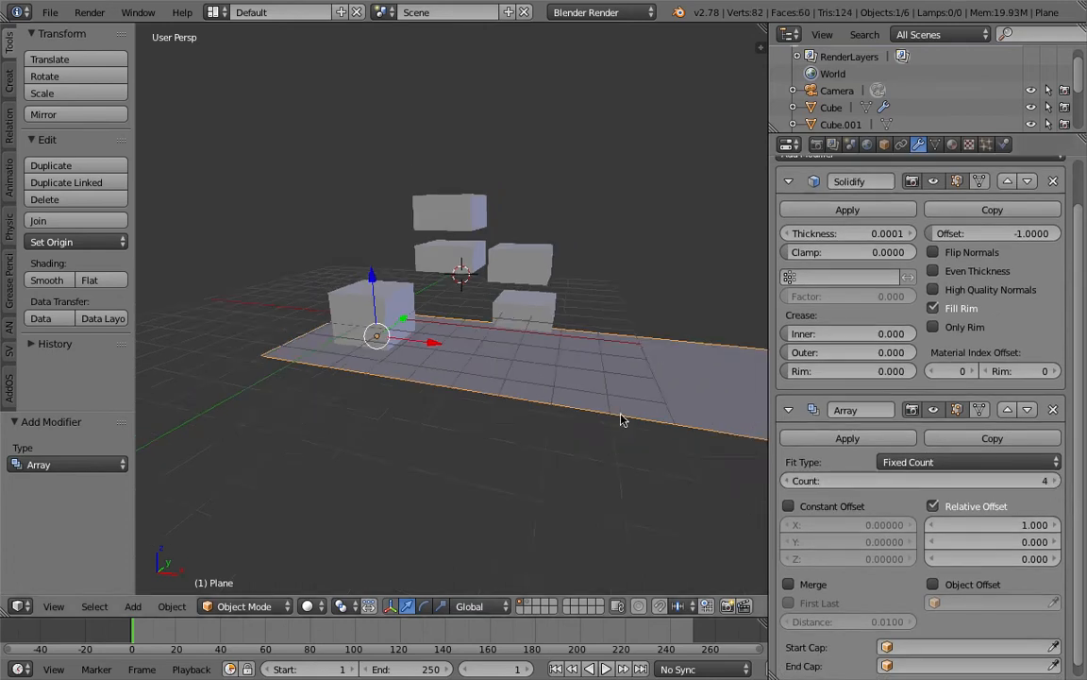
key("ctrl+s")
left_click(612, 409)
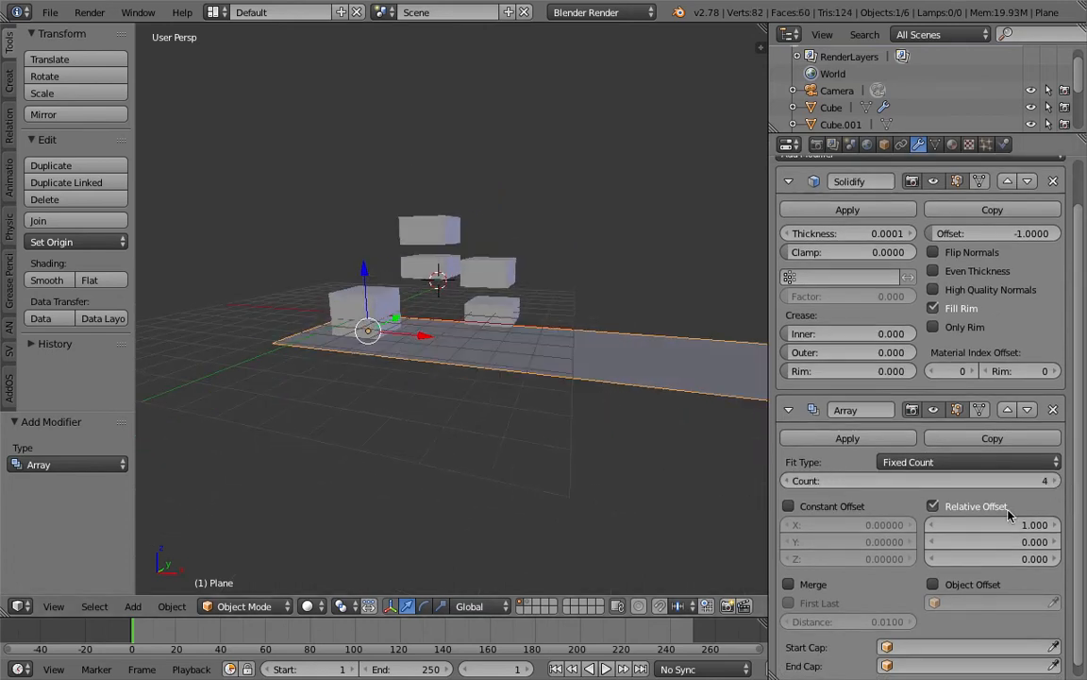
Step: Set the array's relative offset to 0 in X and 1.2 in Z
type("0")
key("Return")
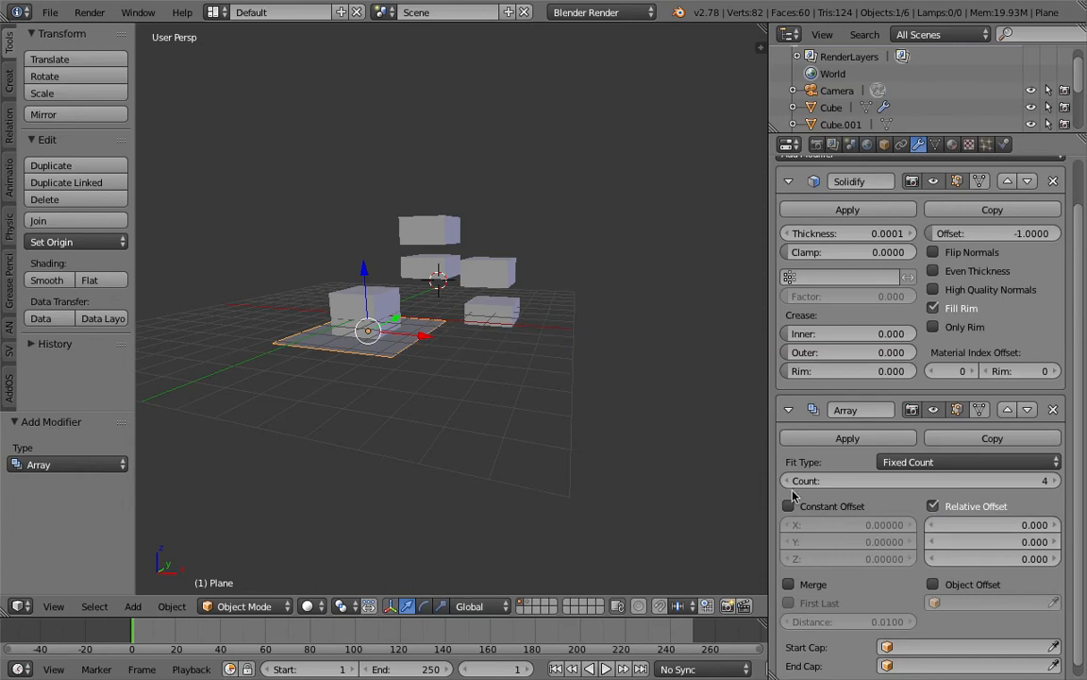
middle_click_drag(725, 460, 655, 449)
left_click(951, 559)
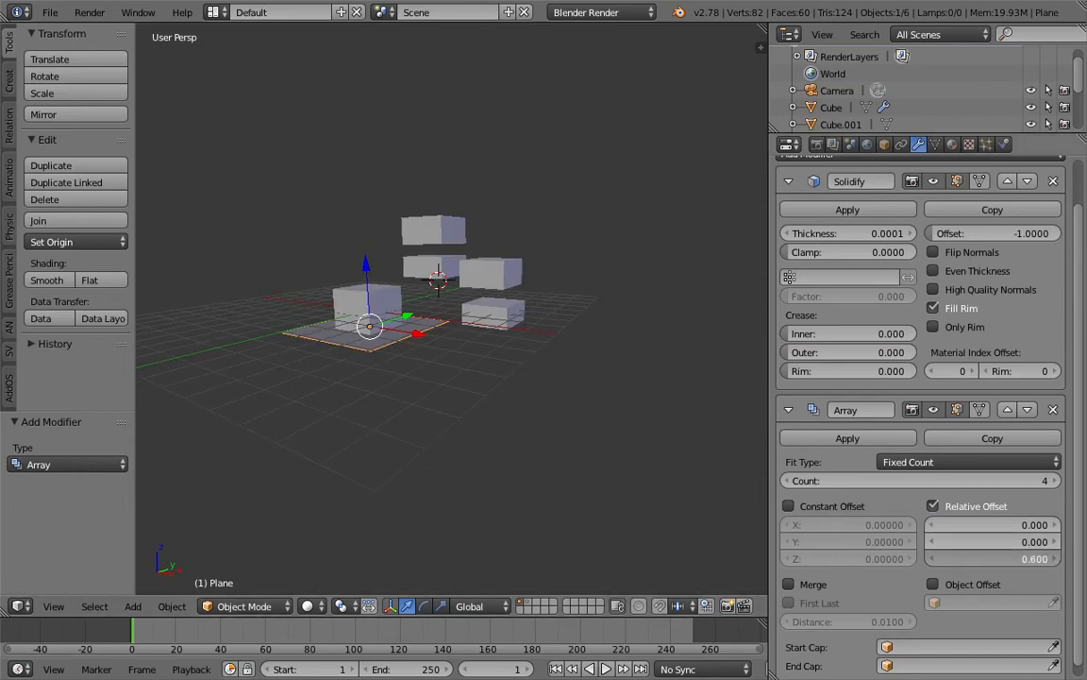
scroll(449, 360, "up", 5)
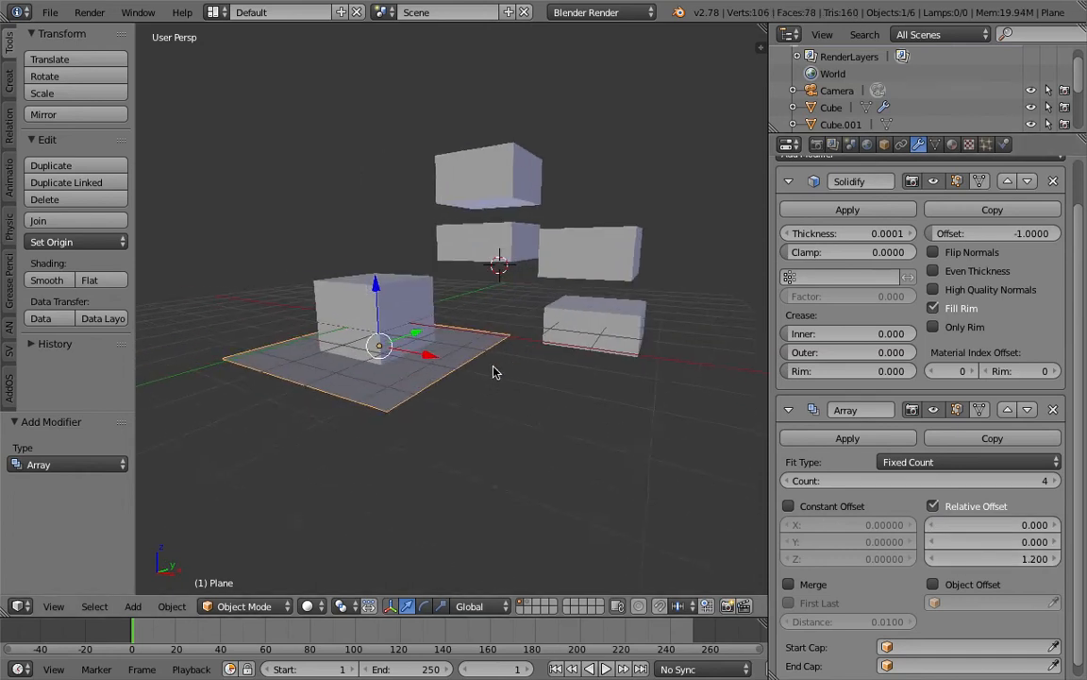
middle_click_drag(536, 410, 479, 370)
Step: Switch the array from relative to constant offset and set the constant Z offset to 0.17
left_click(938, 507)
left_click(843, 506)
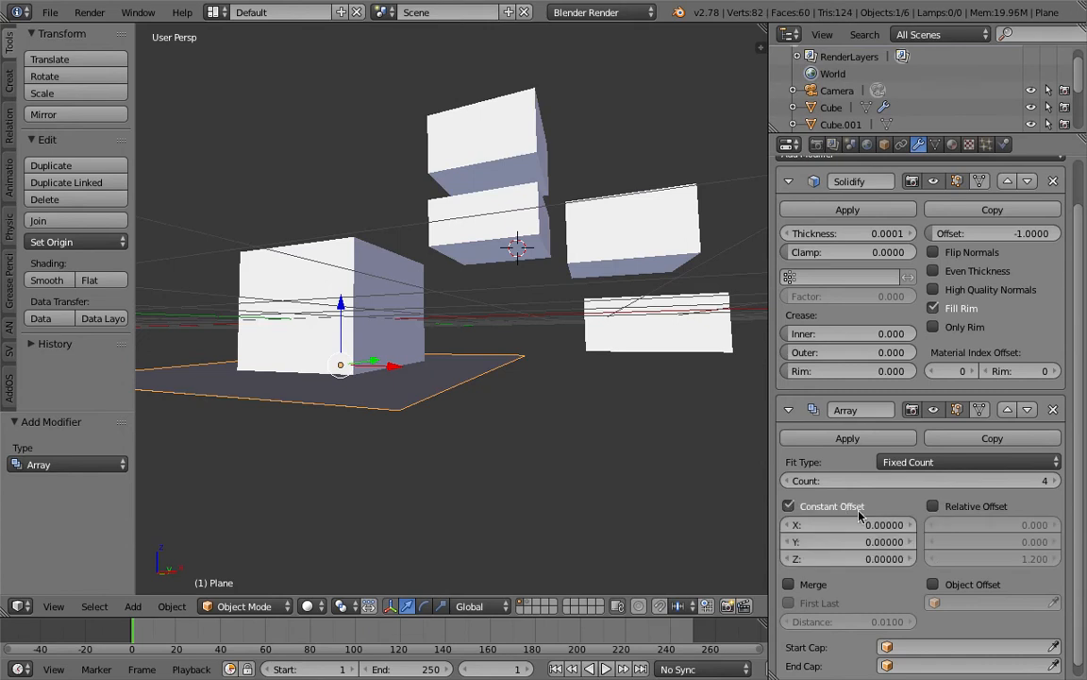
left_click_drag(868, 559, 916, 559)
middle_click_drag(372, 324, 432, 342)
scroll(474, 331, "down", 2)
middle_click_drag(339, 191, 345, 278, "shift")
Step: Sketch a Grease Pencil cube crossed by straight and diagonal cutting lines above the slicing planes
key("d")
left_click_drag(242, 154, 246, 210)
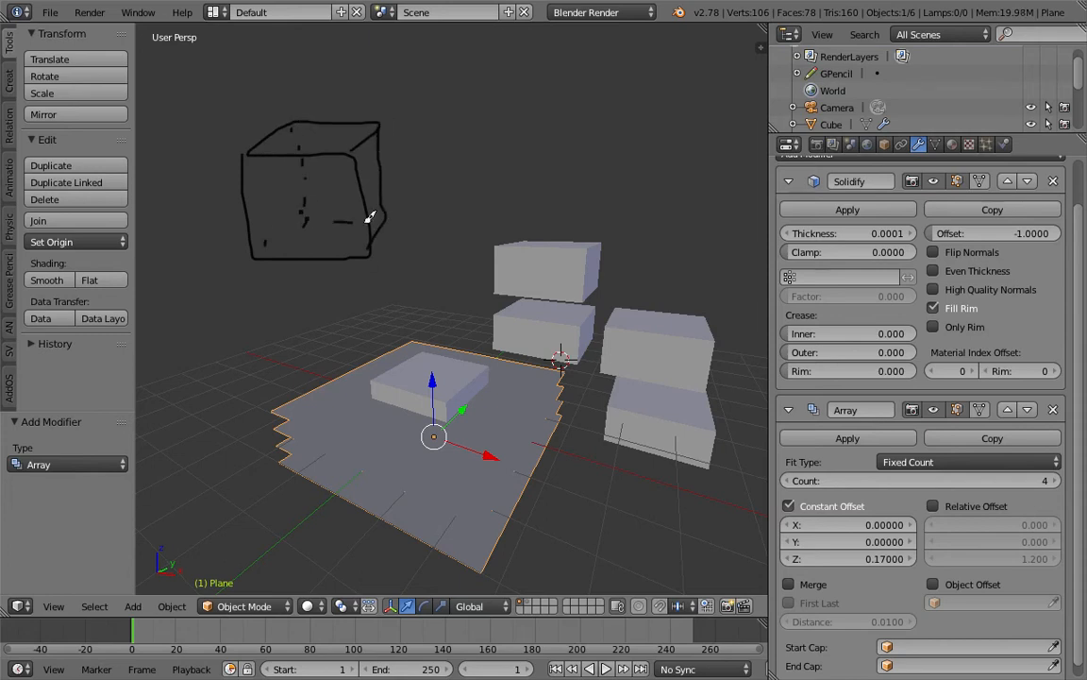
mouse_move(174, 186)
middle_mouse_down()
mouse_move(456, 182)
mouse_move(327, 193)
mouse_move(345, 177)
middle_mouse_up()
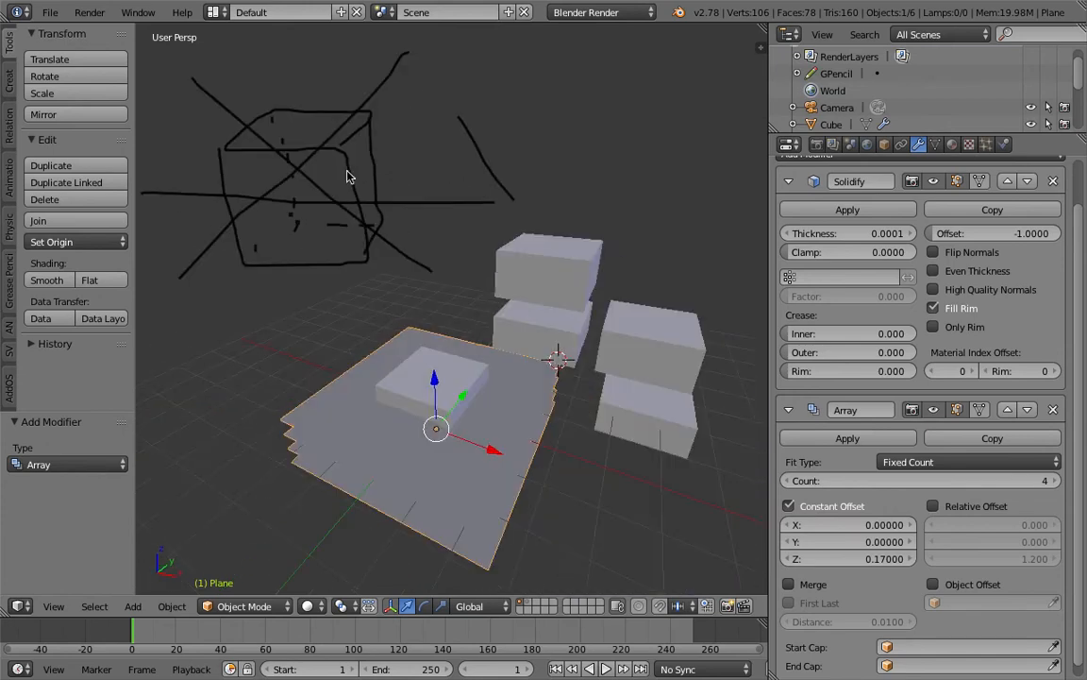
scroll(354, 115, "down", 1)
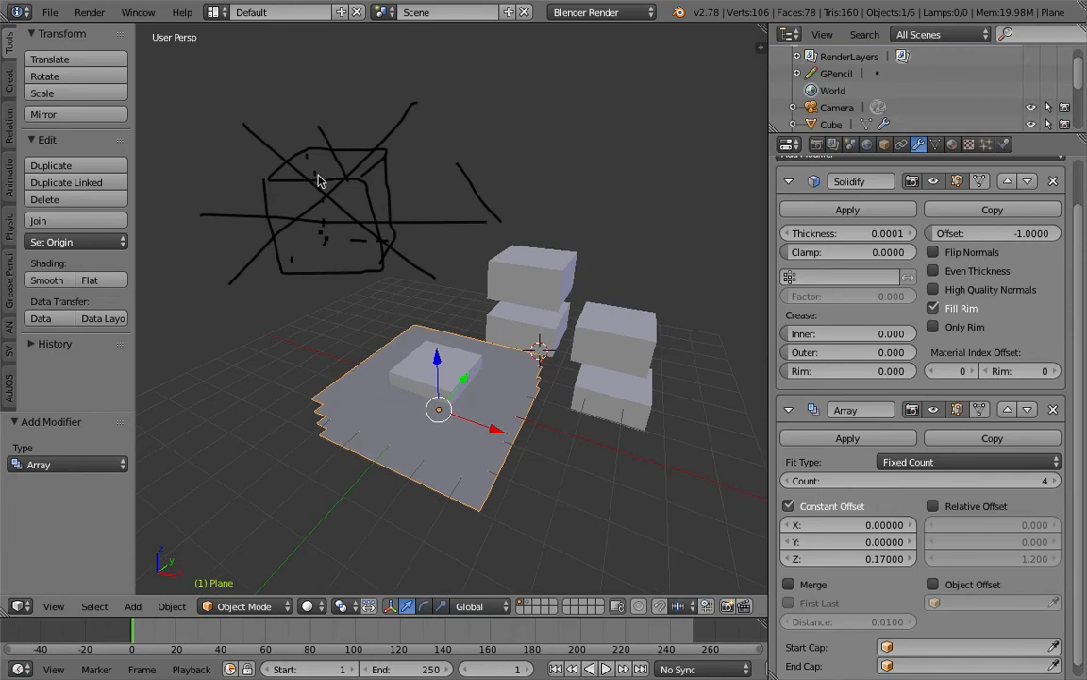
middle_click_drag(354, 192, 381, 194, "shift")
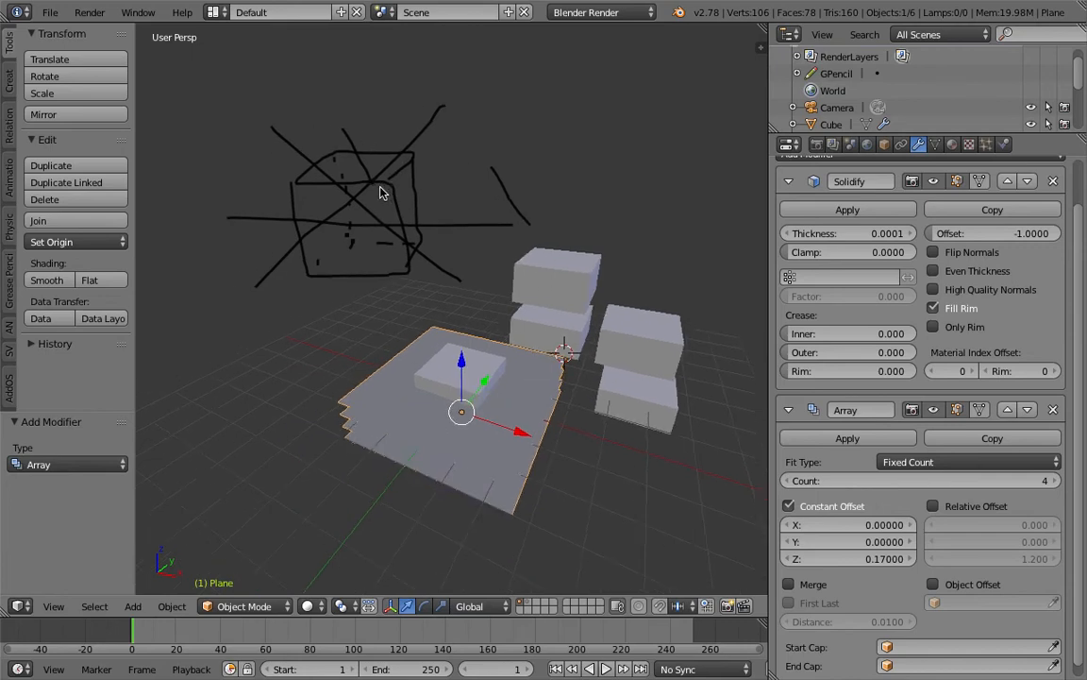
middle_click_drag(381, 192, 513, 350)
Step: Set the slicing plane's array count to 6 and save the file
right_click(496, 340)
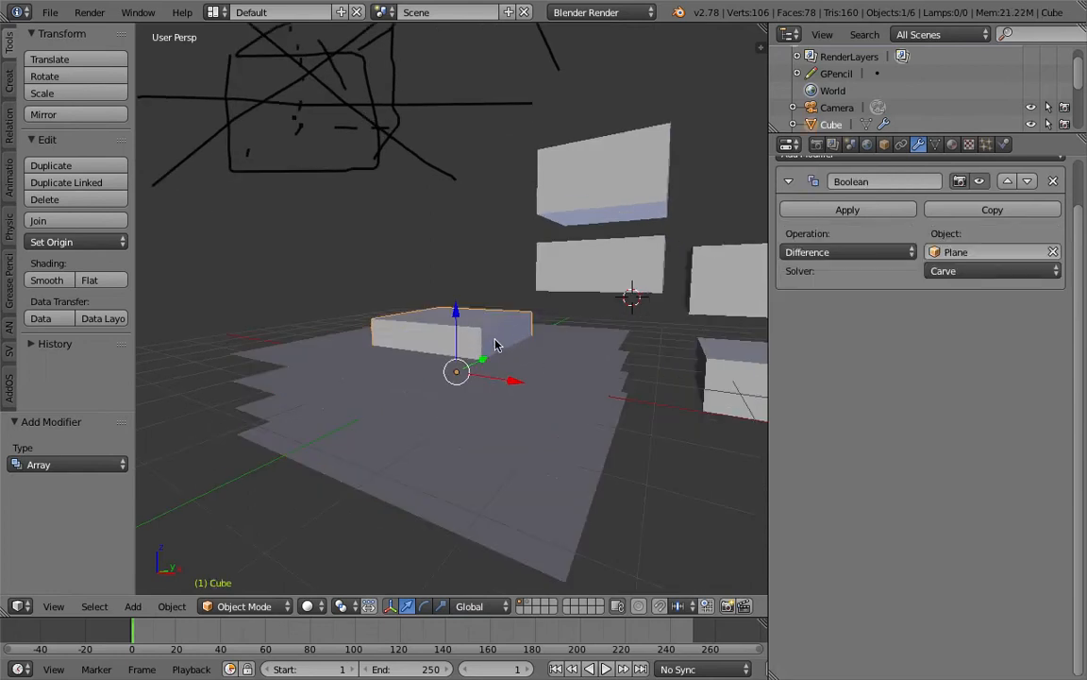
right_click(552, 370)
mouse_move(552, 370)
middle_mouse_down()
mouse_move(556, 350)
mouse_move(544, 338)
mouse_move(560, 349)
middle_mouse_up()
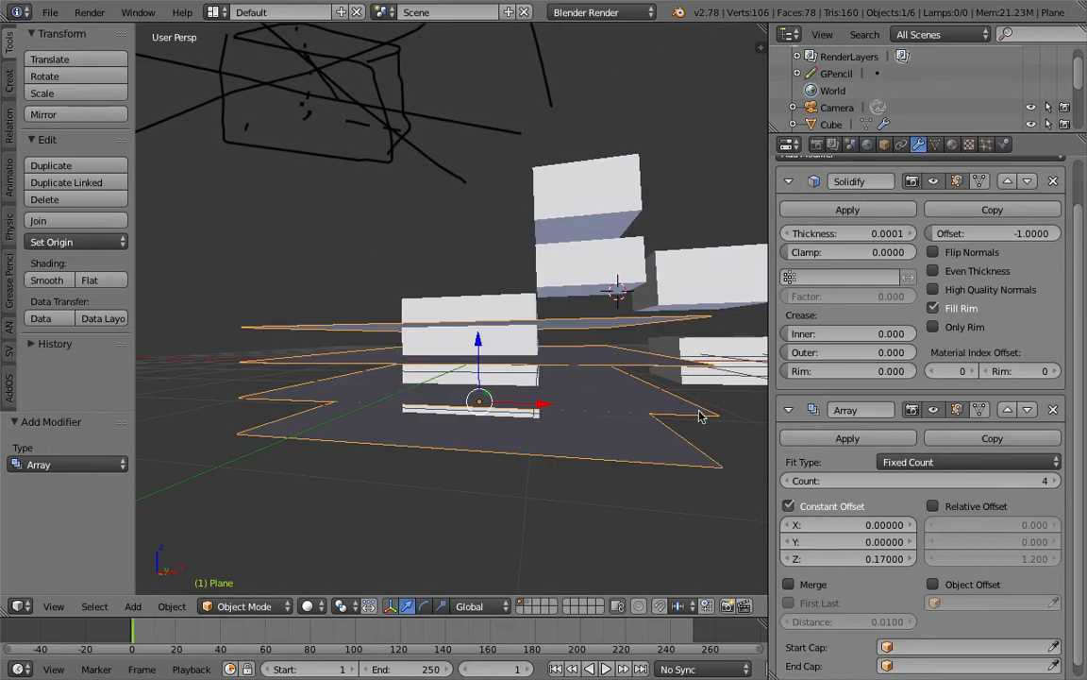
left_click_drag(1035, 484, 1057, 484)
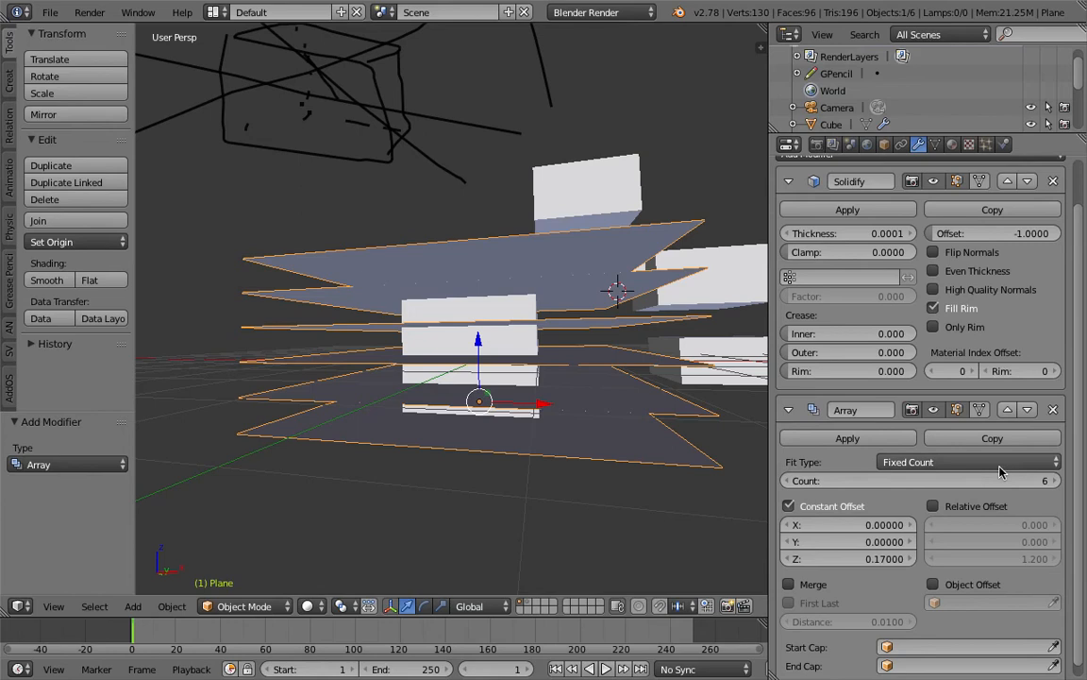
key("ctrl+s")
left_click(570, 407)
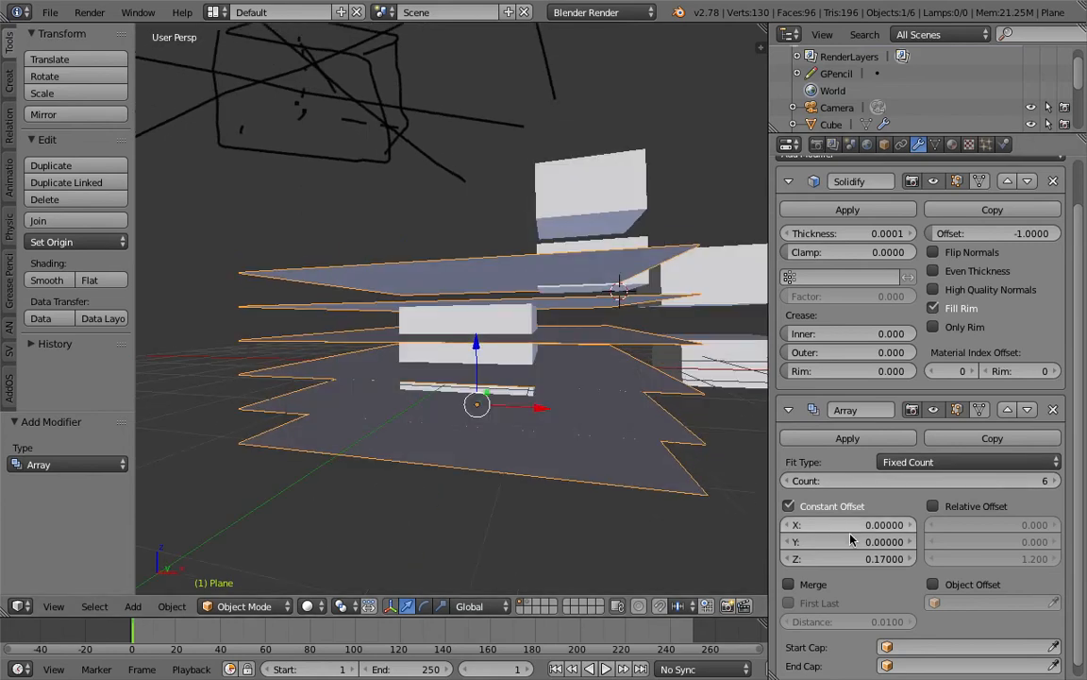
Step: Set the array's constant Z offset to 0.13
left_click_drag(807, 558, 784, 558)
middle_click_drag(478, 360, 494, 292)
scroll(436, 340, "up", 1)
Step: Select the original cube and pick Plane again as its Boolean object
right_click(448, 334)
left_click(947, 252)
left_click(908, 342)
Step: Examine the cuts through the cube in wireframe and solid display
middle_click_drag(585, 284, 526, 290)
right_click(515, 286)
right_click(512, 289)
key("z")
key("z")
key("z")
mouse_move(485, 288)
middle_mouse_down()
mouse_move(534, 292)
mouse_move(505, 314)
mouse_move(485, 298)
middle_mouse_up()
key("z")
key("z")
key("z")
key("z")
key("z")
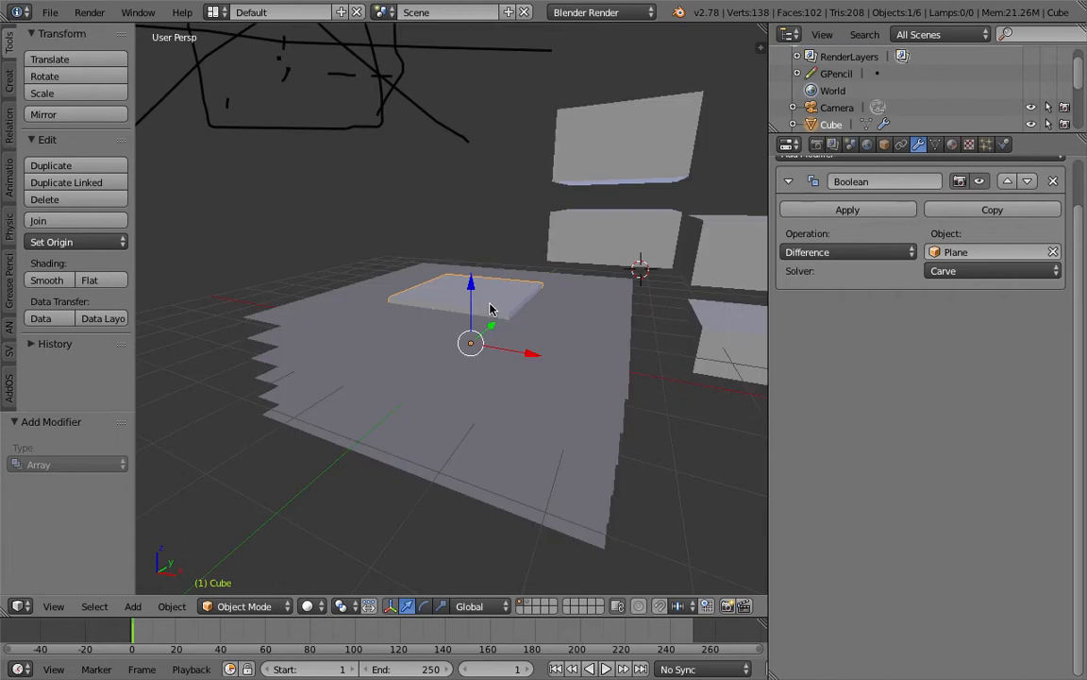
Step: Duplicate the original cube in place and apply the duplicate's Boolean modifier
key("shift+d")
right_click(534, 302)
left_click(863, 219)
Step: Move the duplicate above the other objects, finishing with a shift of -0.309 in X, 0.026 in Y and 0.376 in Z
scroll(586, 290, "down", 4)
key("g")
left_click(659, 172)
scroll(515, 286, "up", 3)
middle_click_drag(660, 172, 507, 257)
key("g")
left_click(482, 295)
Step: Add a Smooth modifier with a factor of 0.940 to the sliced duplicate and check its slices in wireframe
left_click(874, 202)
left_click(553, 139)
right_click_drag(561, 201, 553, 174)
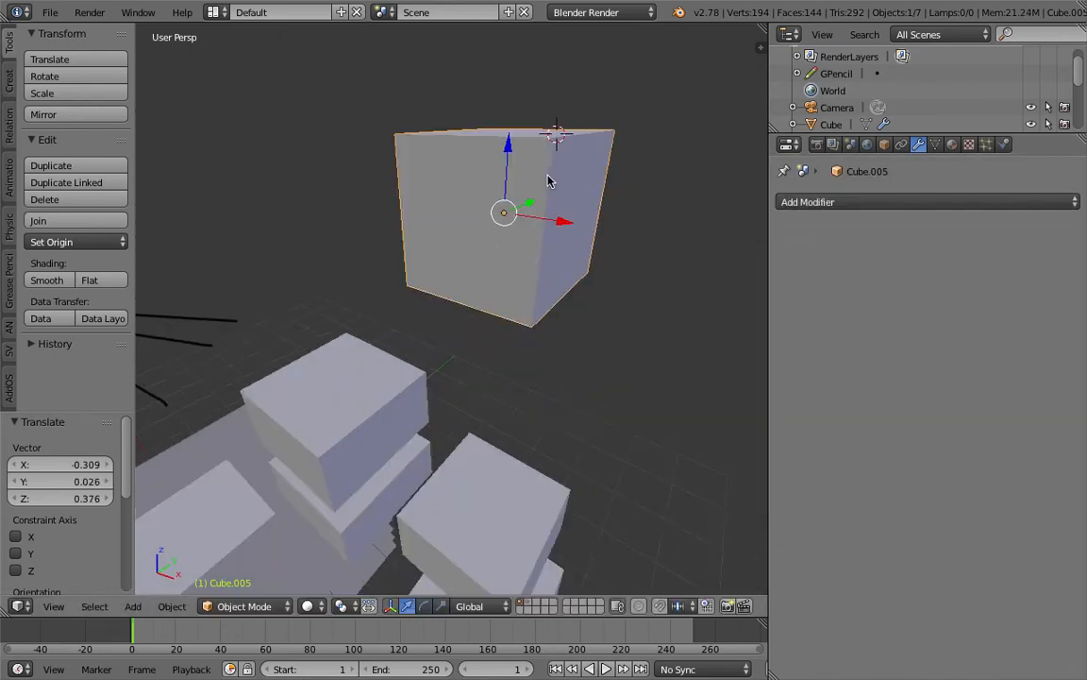
left_click(903, 203)
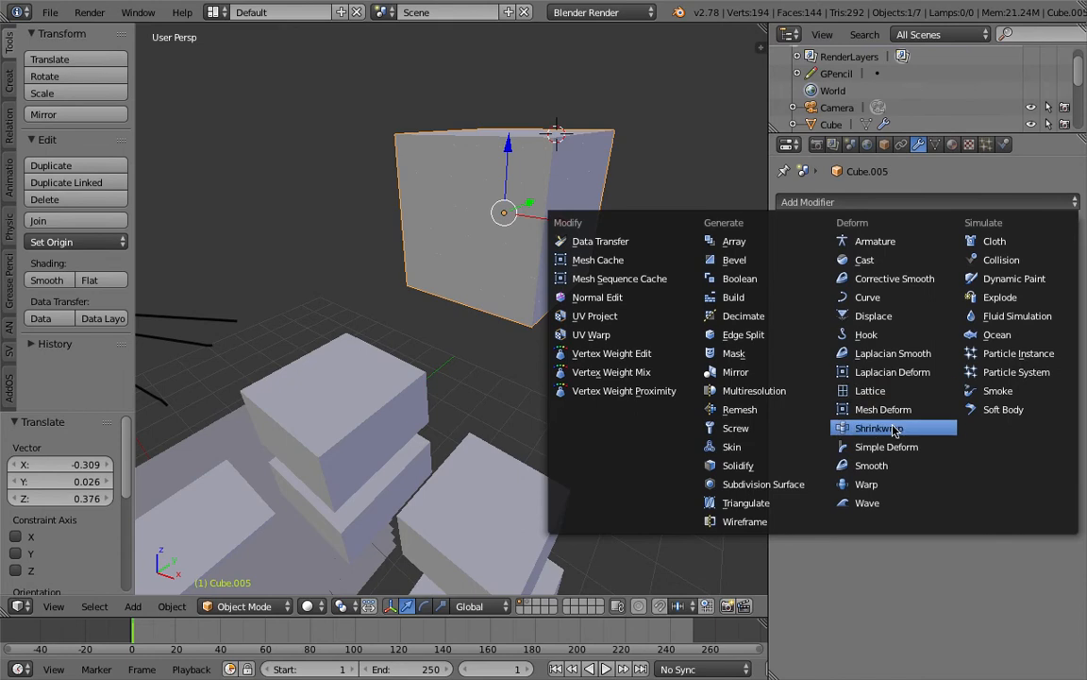
left_click(885, 465)
middle_click_drag(558, 268, 604, 243)
left_click_drag(963, 281, 1019, 281)
middle_click_drag(614, 201, 463, 321)
key("z")
key("z")
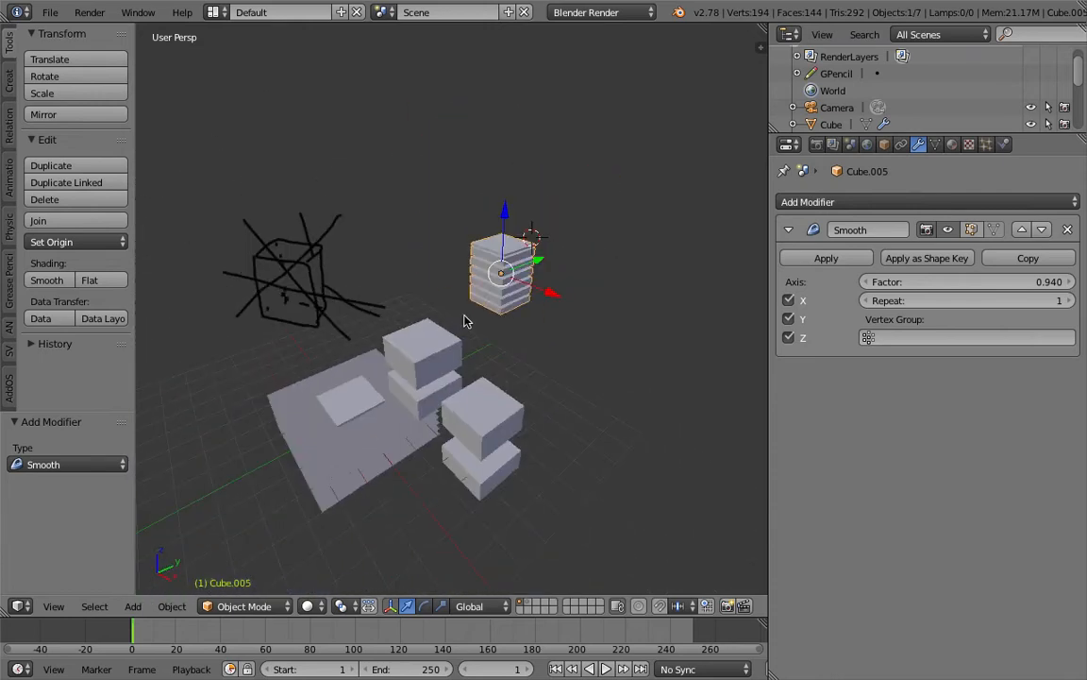
Step: Delete the smoothed duplicate cube
scroll(457, 340, "down", 2)
scroll(439, 301, "up", 3)
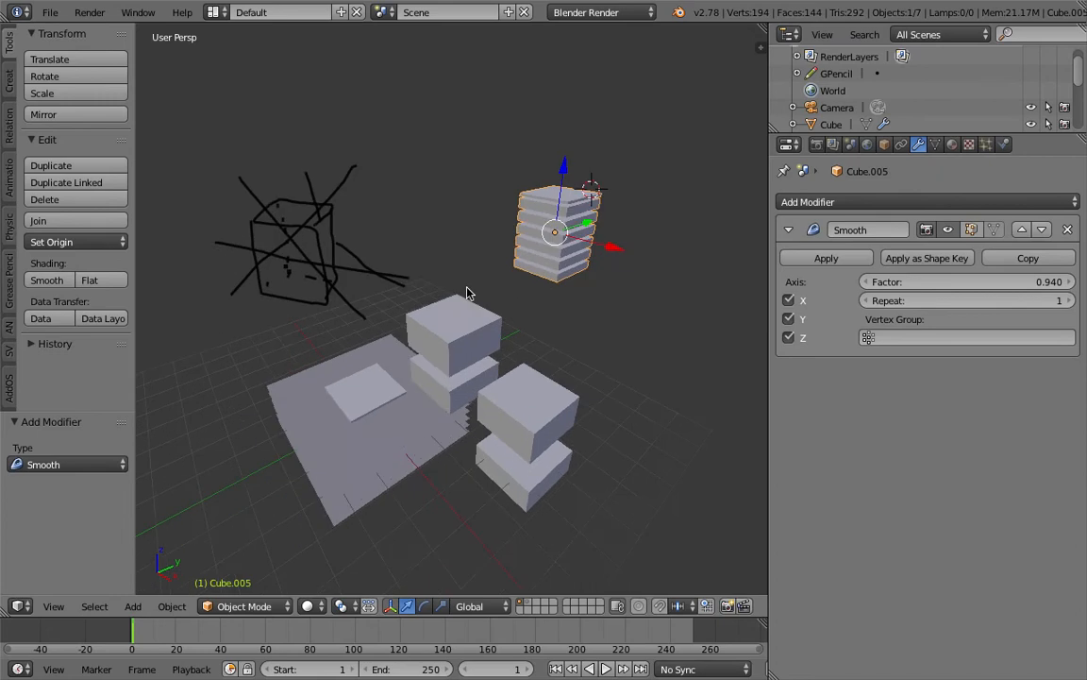
middle_click_drag(463, 296, 689, 187)
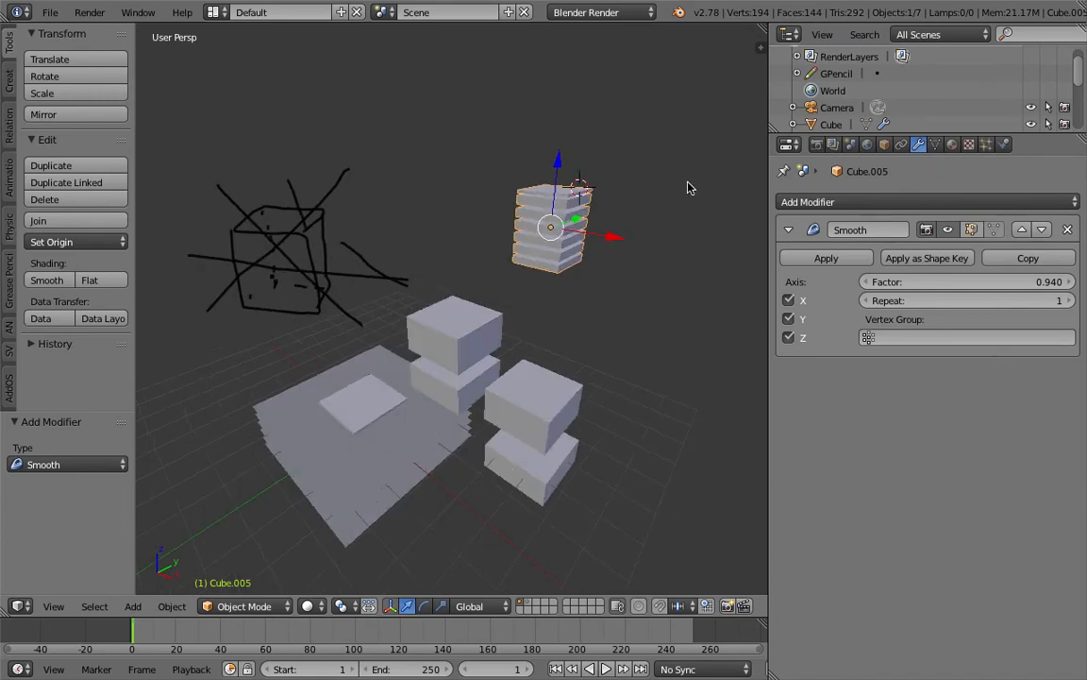
middle_click_drag(737, 79, 604, 239)
key("a")
key("a")
right_click(576, 253)
key("x")
left_click(556, 251)
middle_click_drag(557, 251, 474, 289)
middle_click_drag(426, 340, 457, 421)
right_click(432, 388)
left_click_drag(433, 385, 436, 390)
mouse_move(436, 390)
middle_mouse_down()
mouse_move(465, 323)
mouse_move(437, 398)
middle_mouse_up()
left_click_drag(420, 423, 415, 418)
middle_click_drag(416, 418, 420, 383)
Step: Delete the four separated cube parts, keeping only the original cube and the slicing plane
right_click(504, 344)
key("g")
left_click(513, 339)
key("x")
left_click(515, 338)
right_click(526, 312)
key("x")
left_click(526, 312)
right_click(584, 338)
key("x")
left_click(585, 339)
right_click(647, 431)
key("x")
left_click(647, 430)
Step: Select the original cube between the slicing planes and save the file
mouse_move(416, 342)
middle_mouse_down()
mouse_move(458, 373)
mouse_move(449, 340)
mouse_move(472, 335)
mouse_move(461, 337)
middle_mouse_up()
key("ctrl+s")
left_click(458, 370)
right_click(454, 386)
scroll(453, 388, "up", 1)
right_click(450, 400)
key("ctrl+s")
left_click(462, 337)
Step: Remove the Grease Pencil layer holding the cube sketch
key("n")
scroll(726, 353, "down", 5)
left_click(738, 317)
middle_click_drag(446, 267, 409, 329)
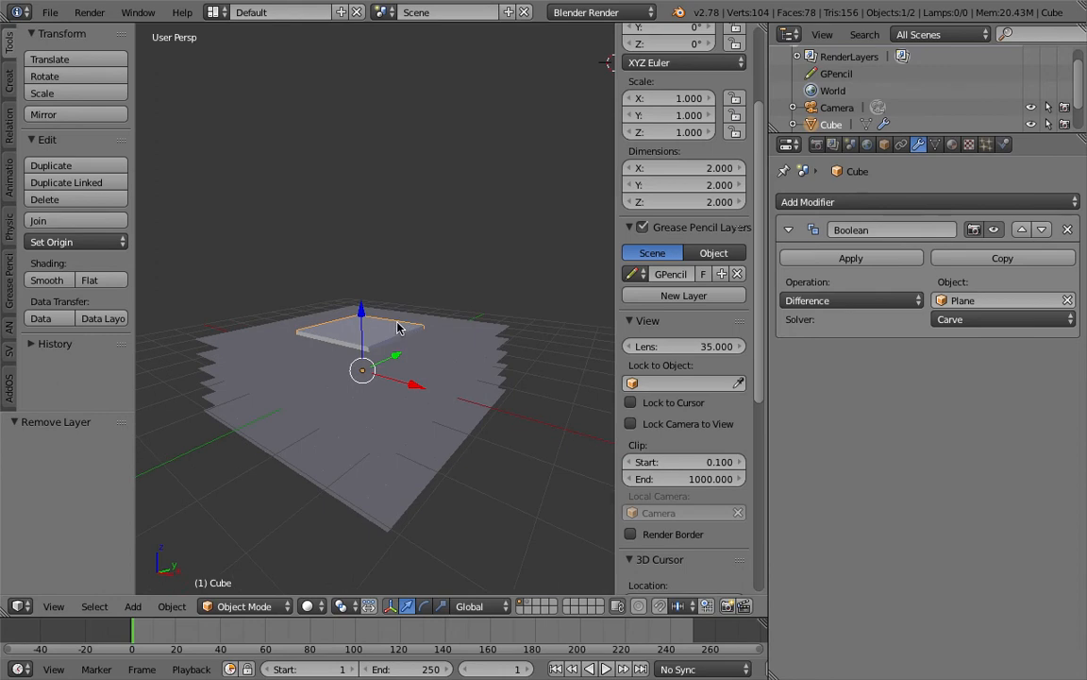
Step: Duplicate the cube in place and apply the copy's Boolean modifier
key("shift+d")
key("Escape")
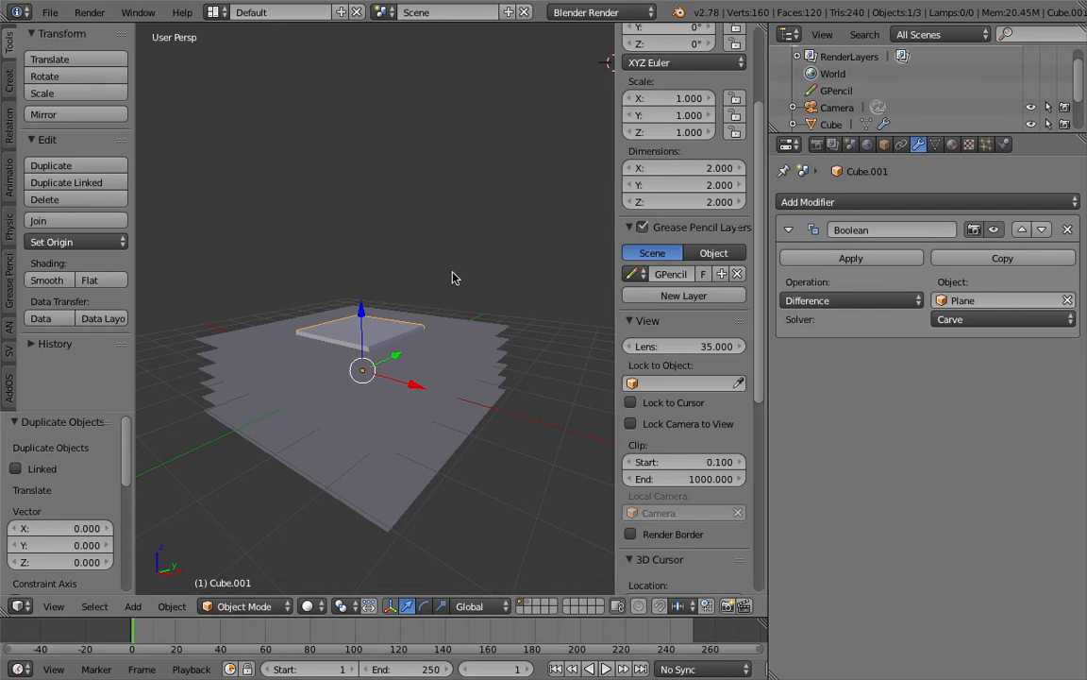
left_click(821, 263)
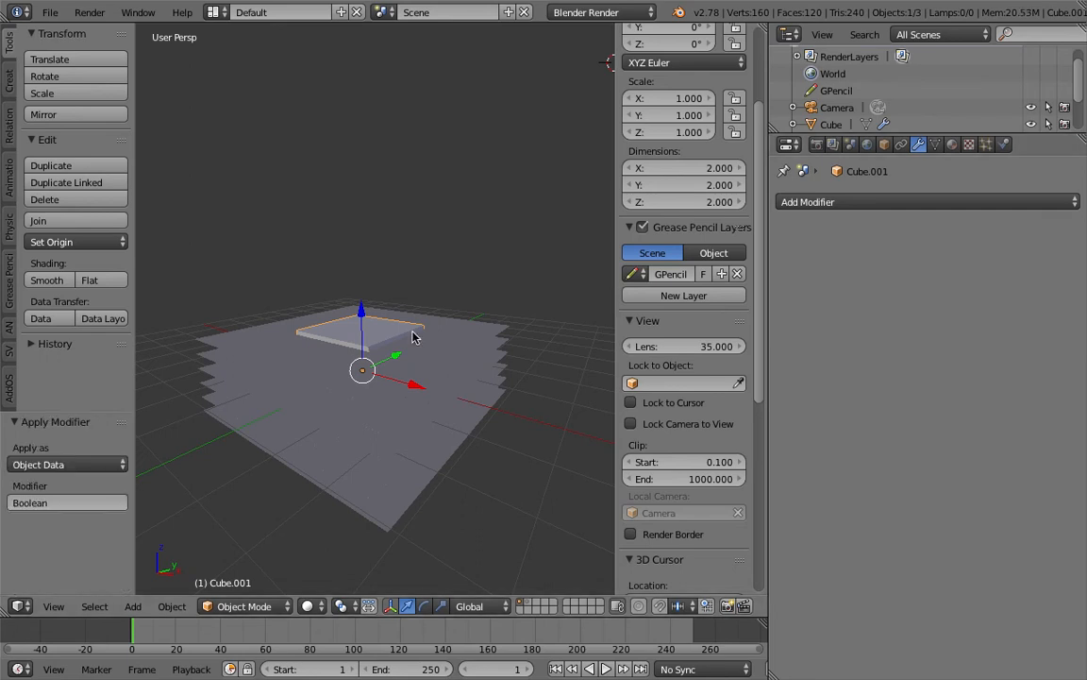
Step: Move the sliced copy above the slicing planes, to a height of about 2.77 in Z
key("g")
left_click(403, 201)
middle_click_drag(370, 218, 392, 244)
middle_click_drag(395, 292, 398, 313)
Step: Rename the slicing plane object as SLICER_ARRAY
key("a")
right_click(382, 326)
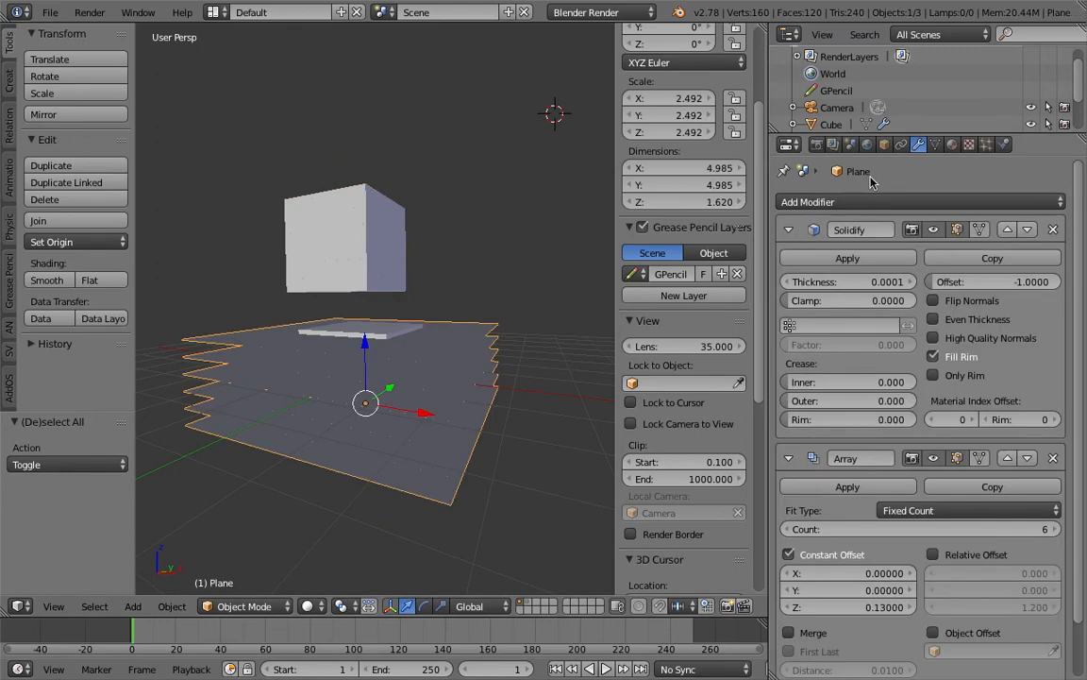
left_click(883, 143)
left_click(866, 202)
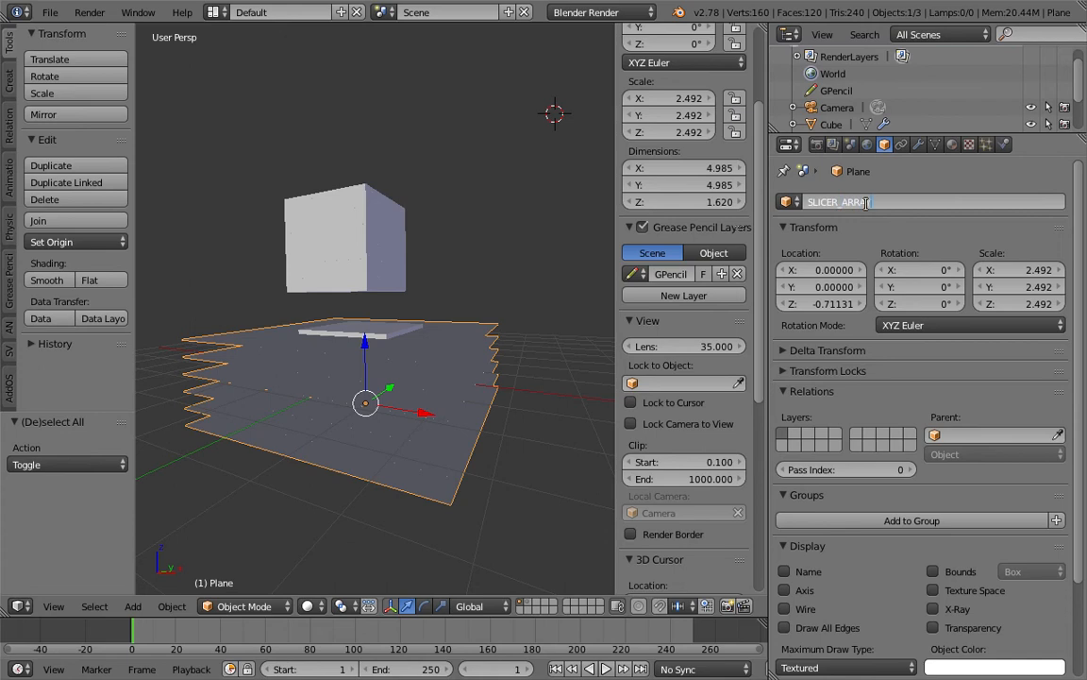
key("Return")
Step: Select the slicing plane together with the original cube and move both to layer 2
middle_click_drag(462, 326, 437, 321)
key("a")
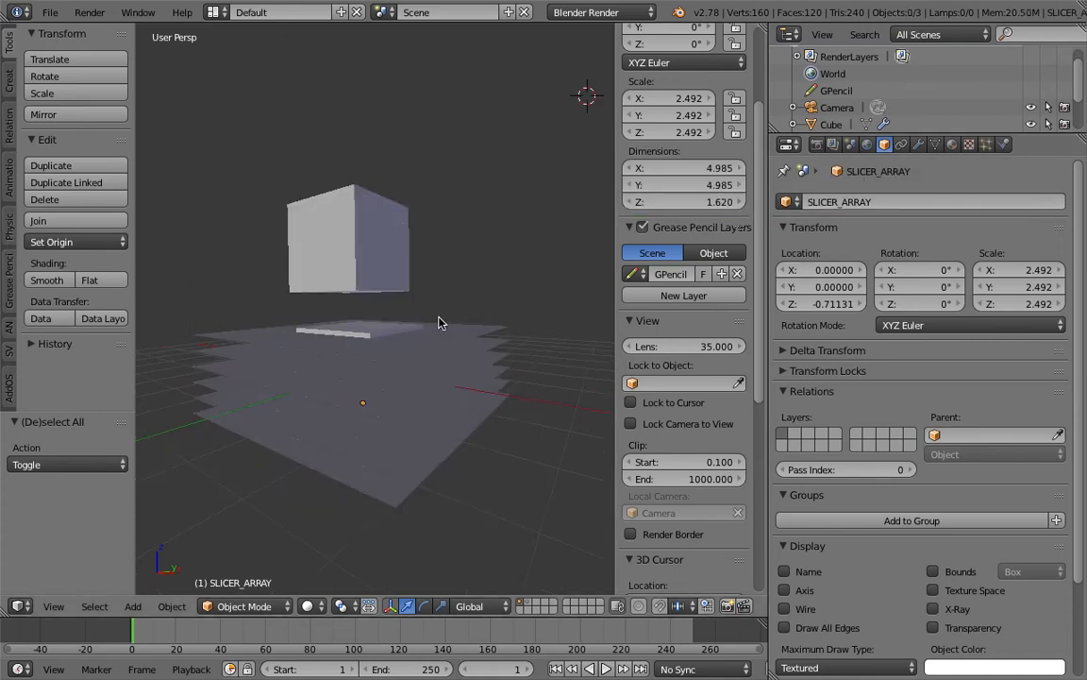
key("b")
left_click_drag(449, 317, 337, 447)
key("m")
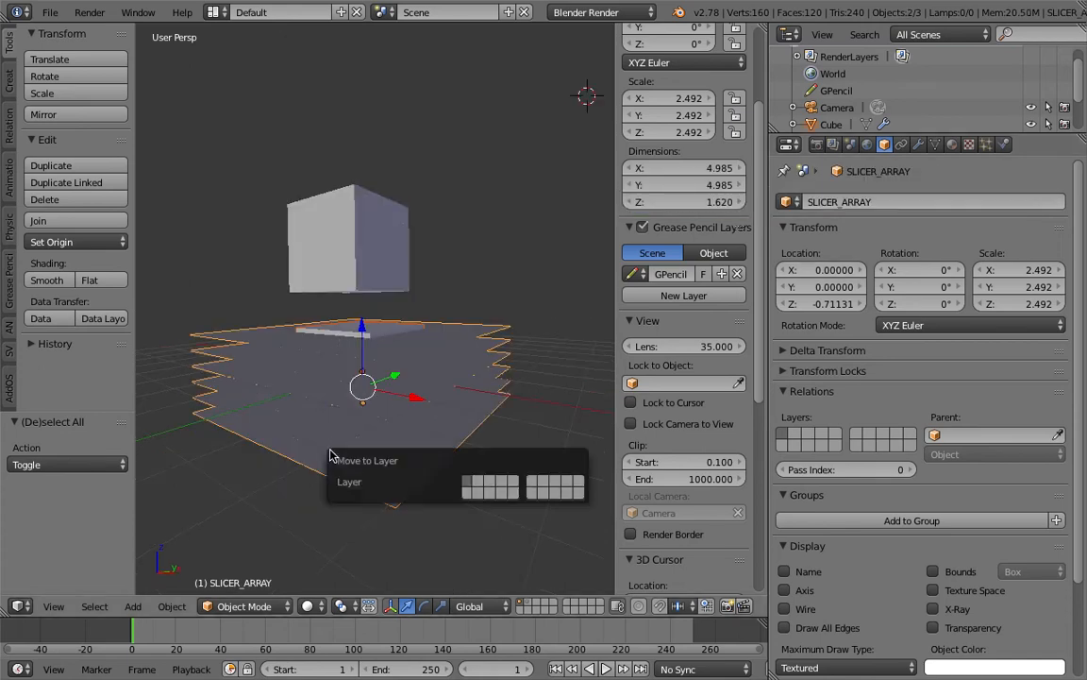
key("2")
left_click(371, 301)
Step: Clear the sliced cube's location and add it to a new group
right_click(359, 271)
middle_click_drag(360, 271, 390, 329)
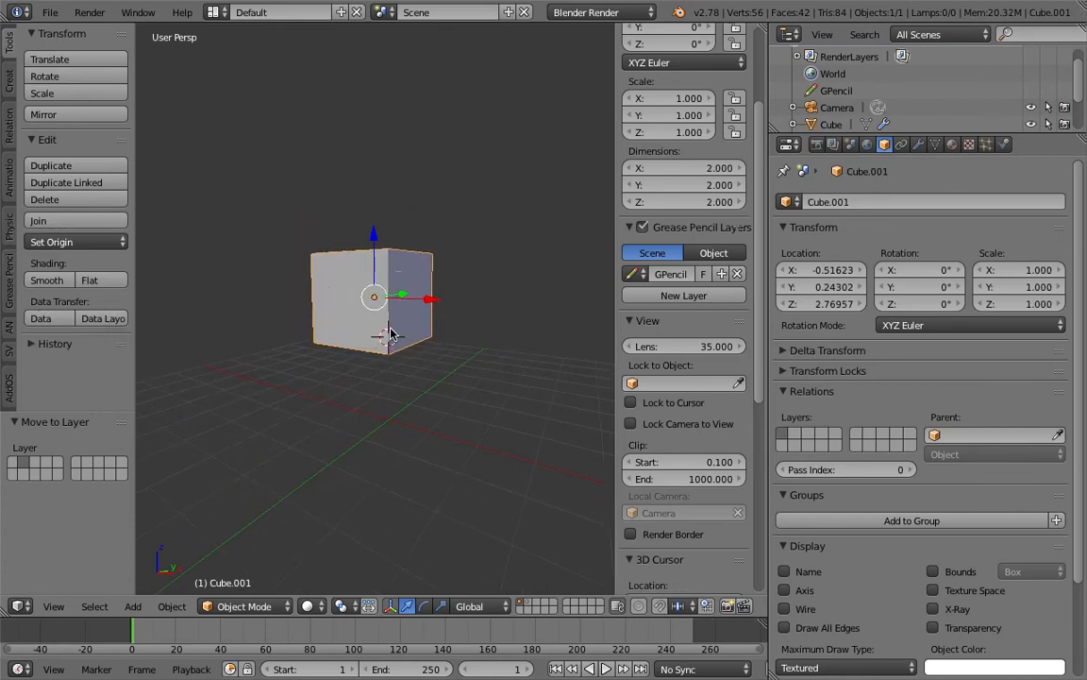
key("alt+g")
scroll(391, 335, "up", 2)
middle_click_drag(392, 335, 400, 357)
key("ctrl+g")
Step: Separate the sliced cube into its loose parts
key("space")
type("sepa")
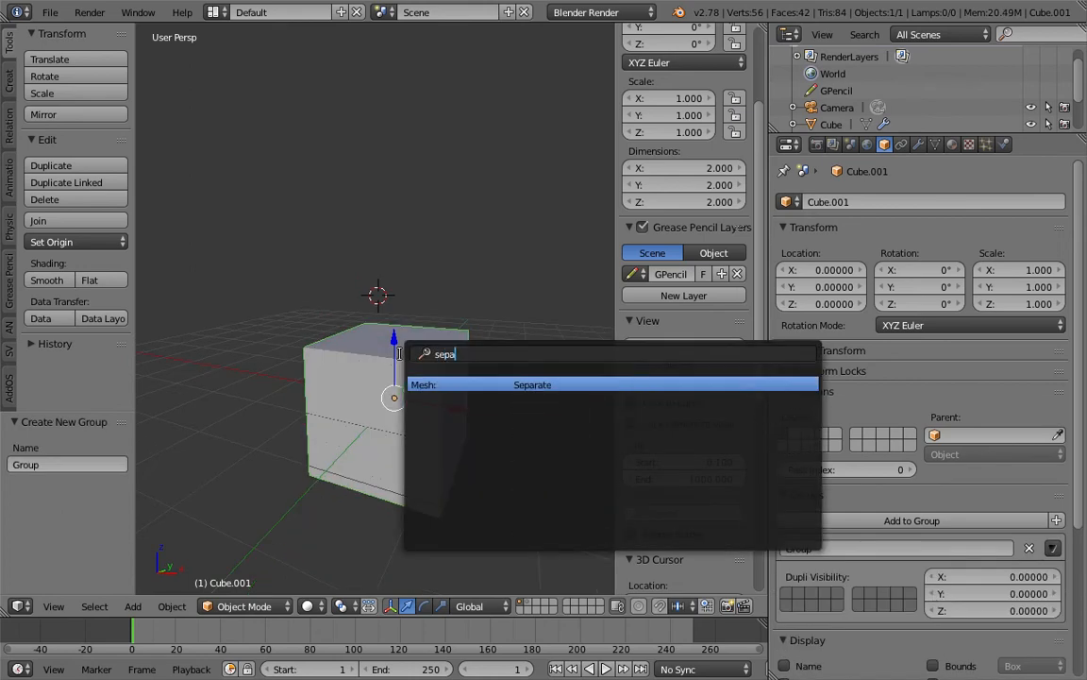
key("Return")
left_click(401, 355)
Step: Check the separated slices in wireframe and save the file
key("z")
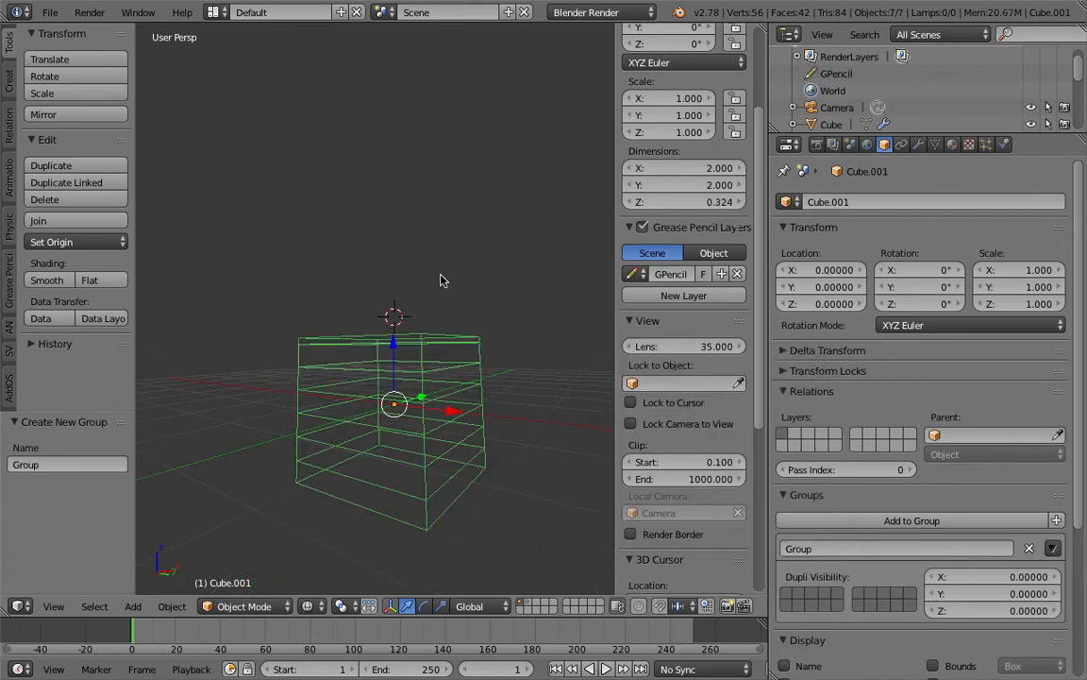
key("z")
key("z")
middle_click_drag(445, 325, 442, 389)
key("ctrl+s")
left_click(441, 368)
Step: Switch to the Compositing screen layout and enlarge the image editor and 3D view areas
key("n")
left_click(213, 12)
left_click(244, 72)
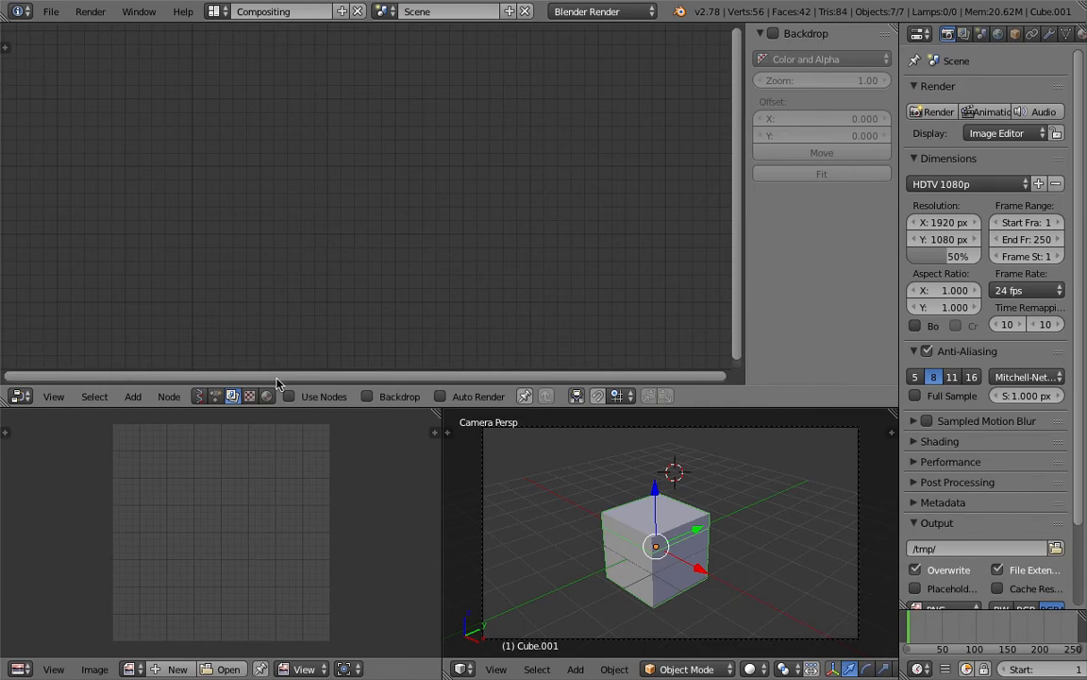
left_click_drag(326, 407, 240, 361)
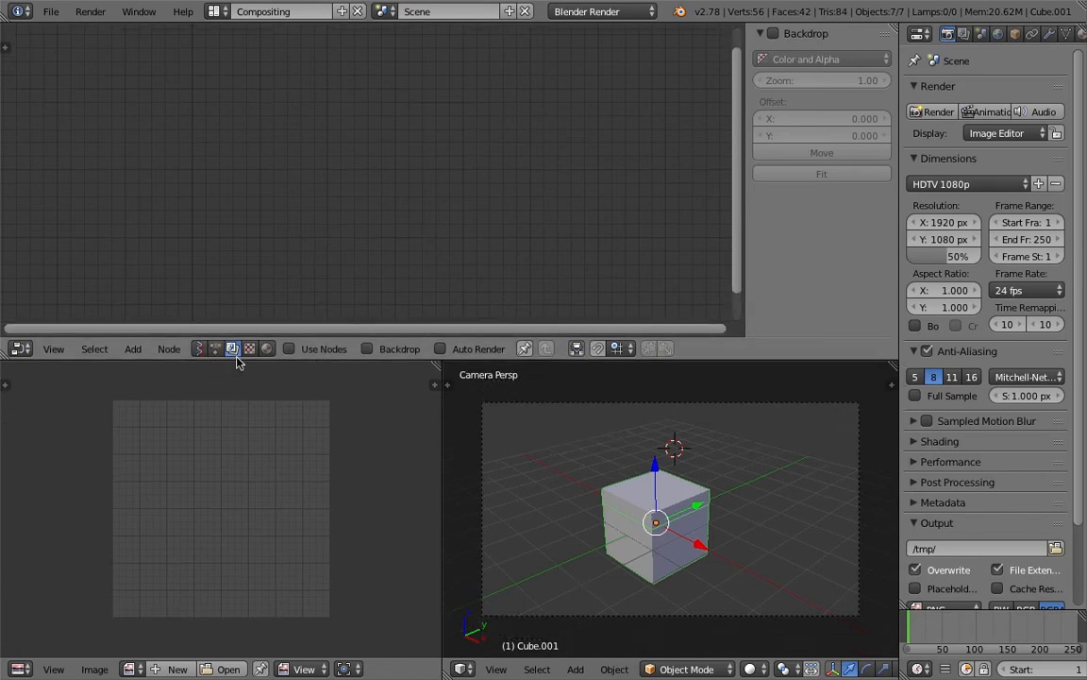
Step: Set the node editor to Animation Nodes and create a new node tree
left_click(215, 349)
left_click(363, 349)
mouse_move(665, 486)
middle_mouse_down()
mouse_move(692, 466)
mouse_move(704, 478)
mouse_move(672, 455)
mouse_move(658, 491)
mouse_move(646, 477)
mouse_move(646, 498)
middle_mouse_up()
scroll(656, 490, "up", 2)
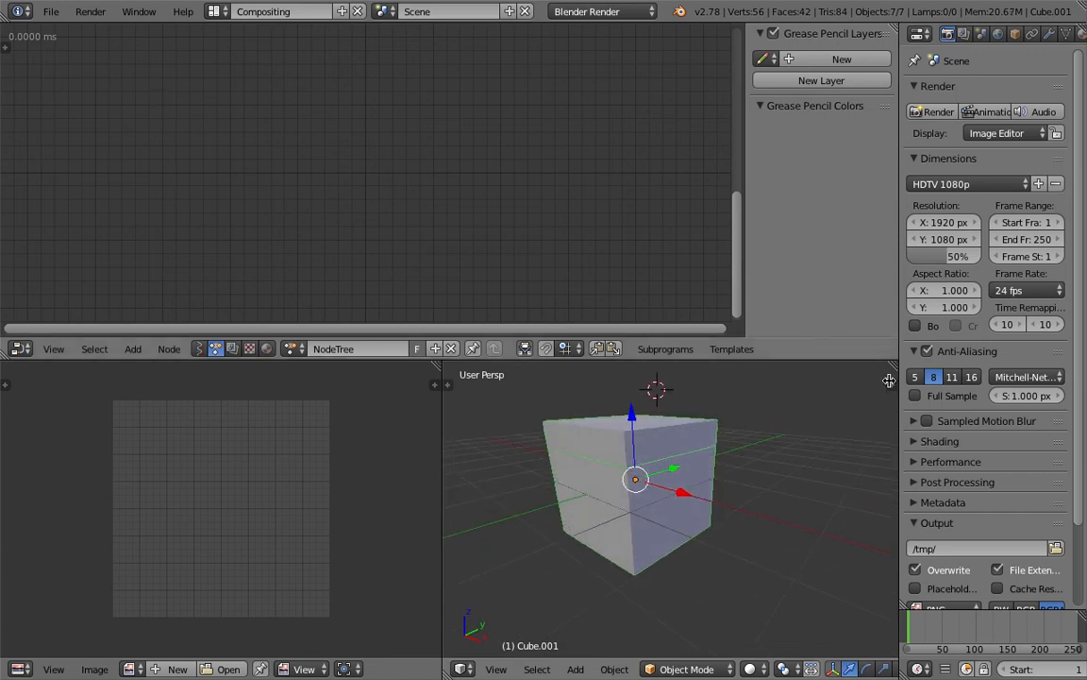
Step: Turn on Matcap shading in the 3D view's display settings and choose the blue matcap
key("n")
scroll(870, 577, "down", 6)
scroll(870, 577, "down", 10)
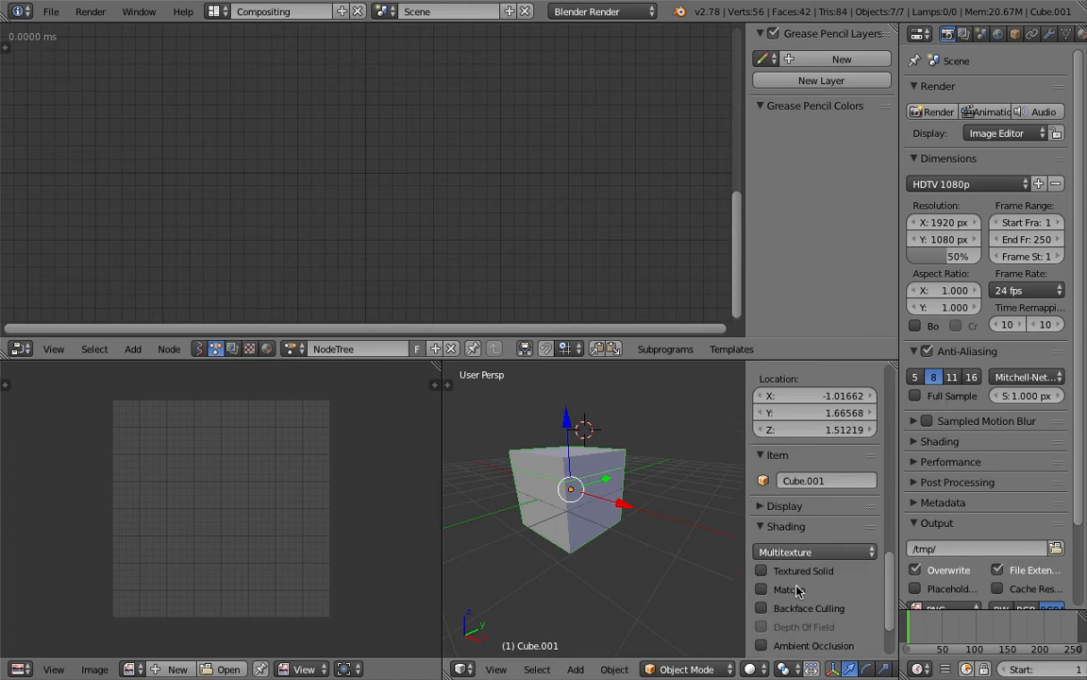
left_click(789, 555)
left_click(804, 519)
left_click(809, 602)
left_click(406, 520)
mouse_move(531, 511)
middle_mouse_down()
mouse_move(617, 480)
mouse_move(535, 514)
middle_mouse_up()
left_click(802, 600)
left_click(801, 390)
middle_click_drag(648, 549, 615, 523)
left_click(810, 604)
left_click(625, 430)
middle_click_drag(619, 432, 630, 480)
left_click(798, 585)
left_click(735, 354)
Step: Enable ambient occlusion for the viewport shading and widen the 3D view area
scroll(818, 607, "down", 1)
left_click(805, 563)
middle_click_drag(651, 525, 470, 446)
left_click_drag(445, 437, 338, 424)
scroll(456, 461, "up", 2)
scroll(472, 476, "down", 5)
left_click_drag(451, 428, 597, 530)
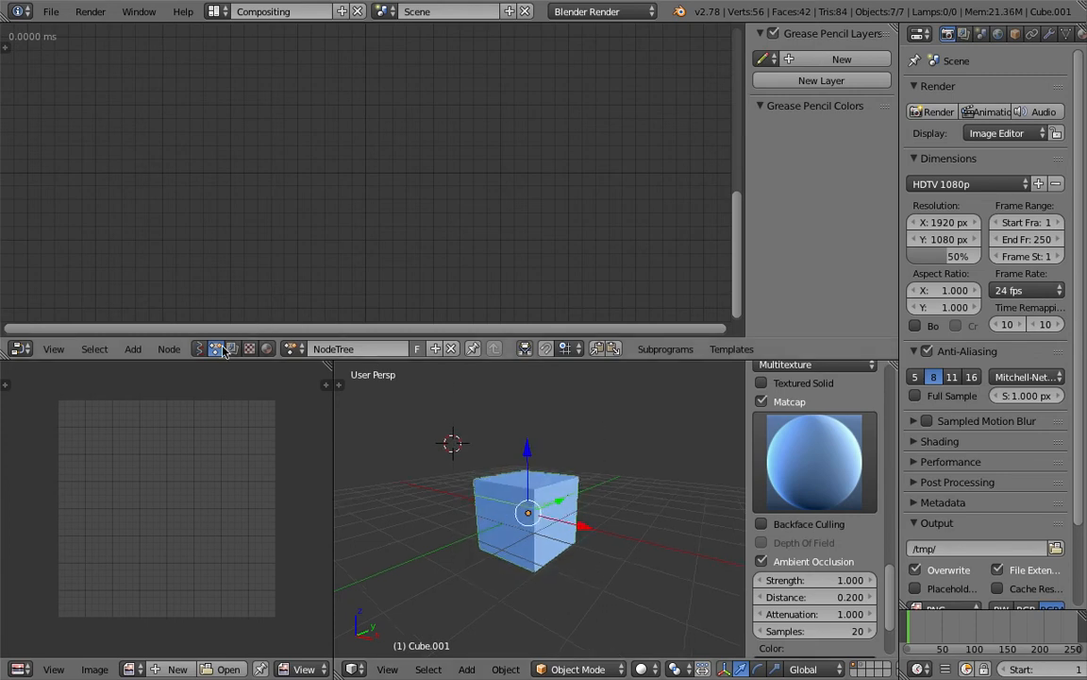
Step: Add an Objects from Group node to the Animation Nodes tree
key("shift+a")
left_click(209, 63)
type("objects")
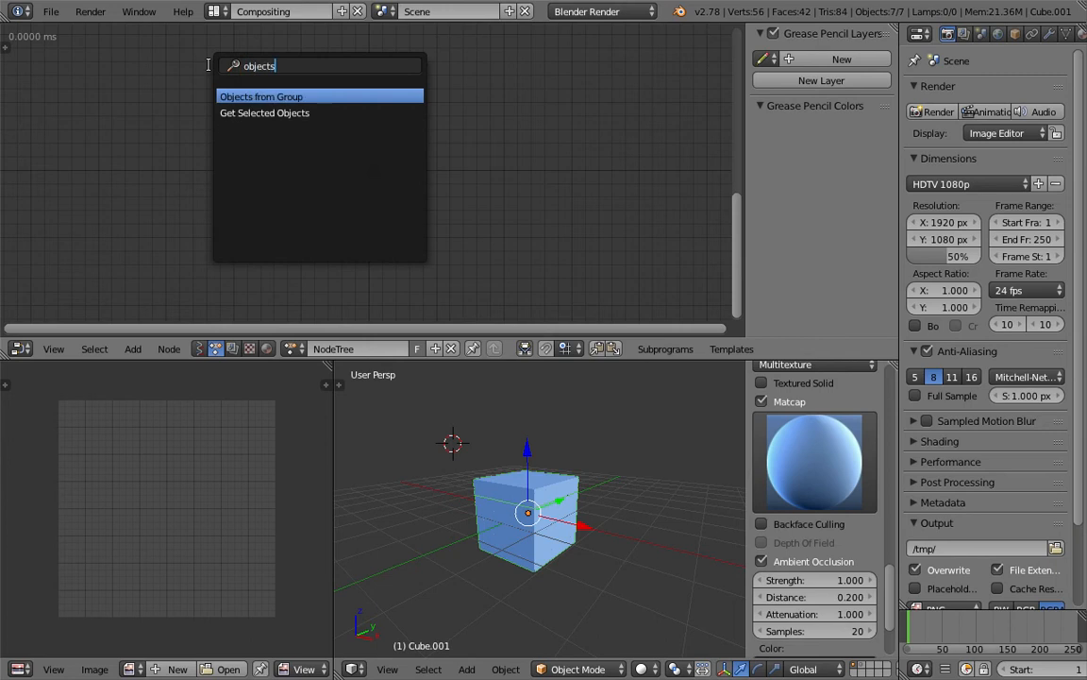
key("Return")
left_click(217, 132)
left_click(221, 138)
left_click(200, 159)
Step: Show the Animation Nodes execution settings beside the node tree and reposition the Objects from Group node
left_click(6, 45)
left_click(12, 117)
left_click_drag(290, 104, 281, 141)
scroll(283, 141, "up", 2)
middle_click_drag(281, 140, 299, 147)
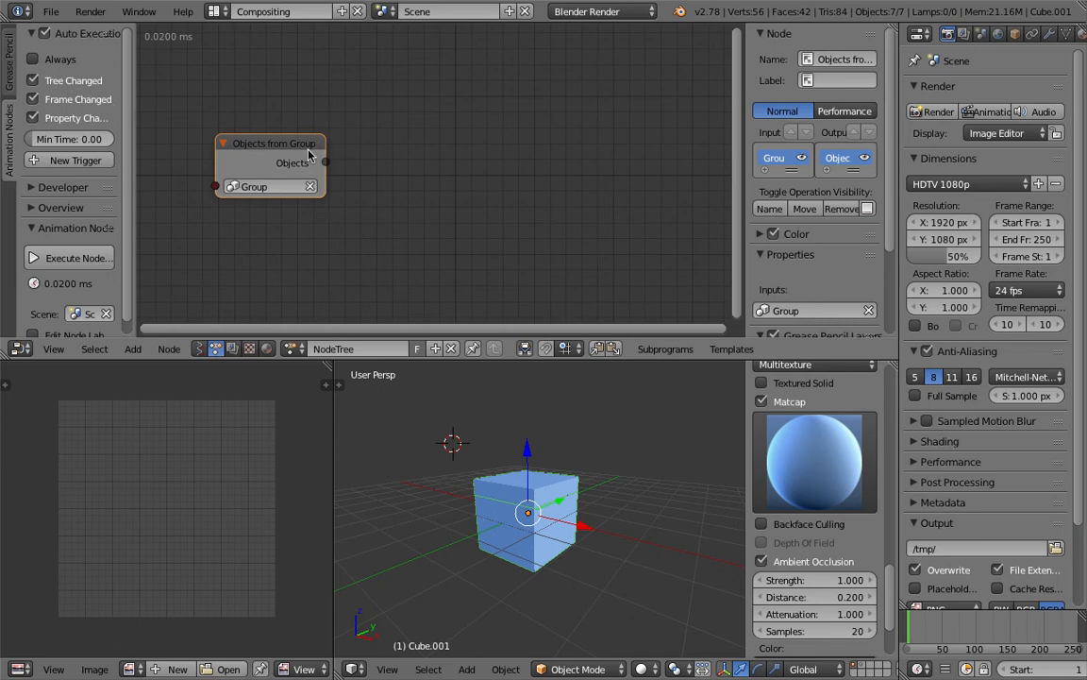
Step: Create a loop subprogram from the Objects output, arrange its Invoke Subprogram and Loop Input nodes, and hide the execution settings
left_click_drag(326, 162, 364, 148)
left_click(377, 149)
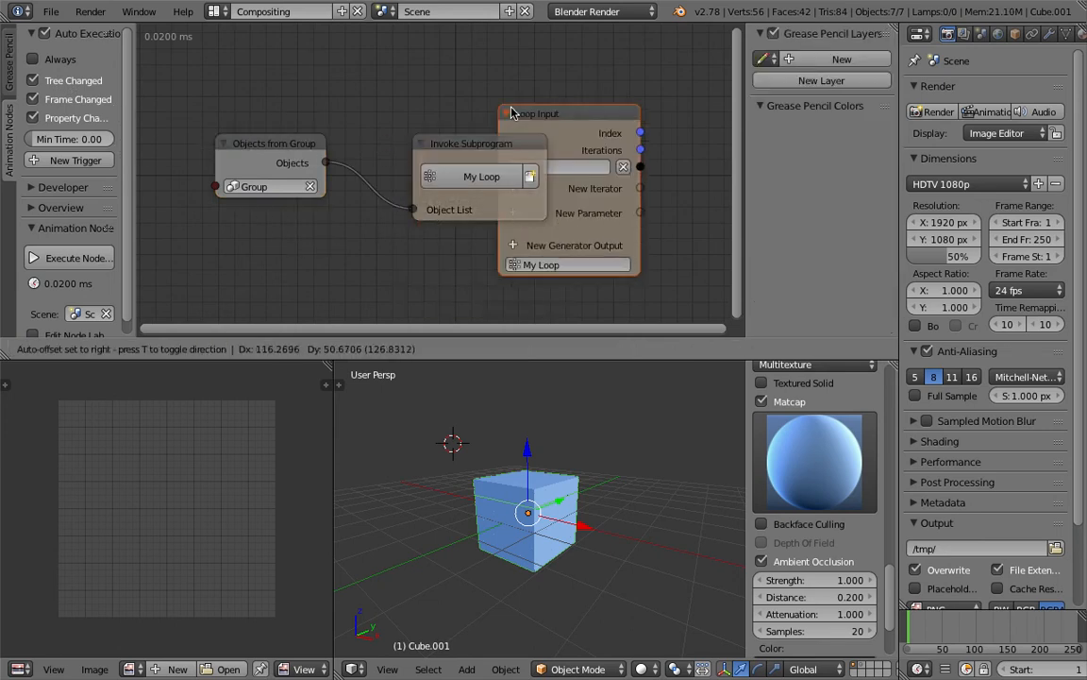
left_click_drag(488, 144, 453, 137)
middle_click_drag(538, 126, 480, 127)
left_click_drag(576, 129, 545, 135)
middle_click_drag(540, 114, 401, 110)
middle_click_drag(444, 143, 369, 150)
left_click_drag(137, 65, 11, 68)
scroll(434, 127, "down", 1)
middle_click_drag(434, 127, 400, 101)
Step: Add an Object Transforms Output node with rotation enabled on X, Y and Z, and save the file
key("shift+a")
left_click(444, 124)
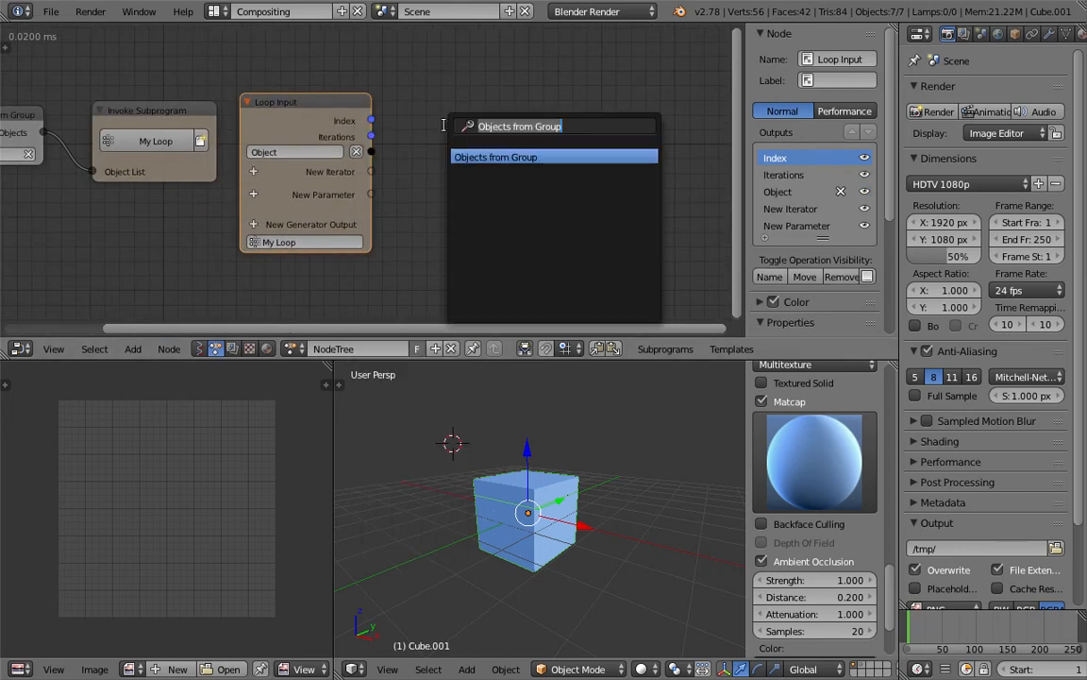
type("object tra")
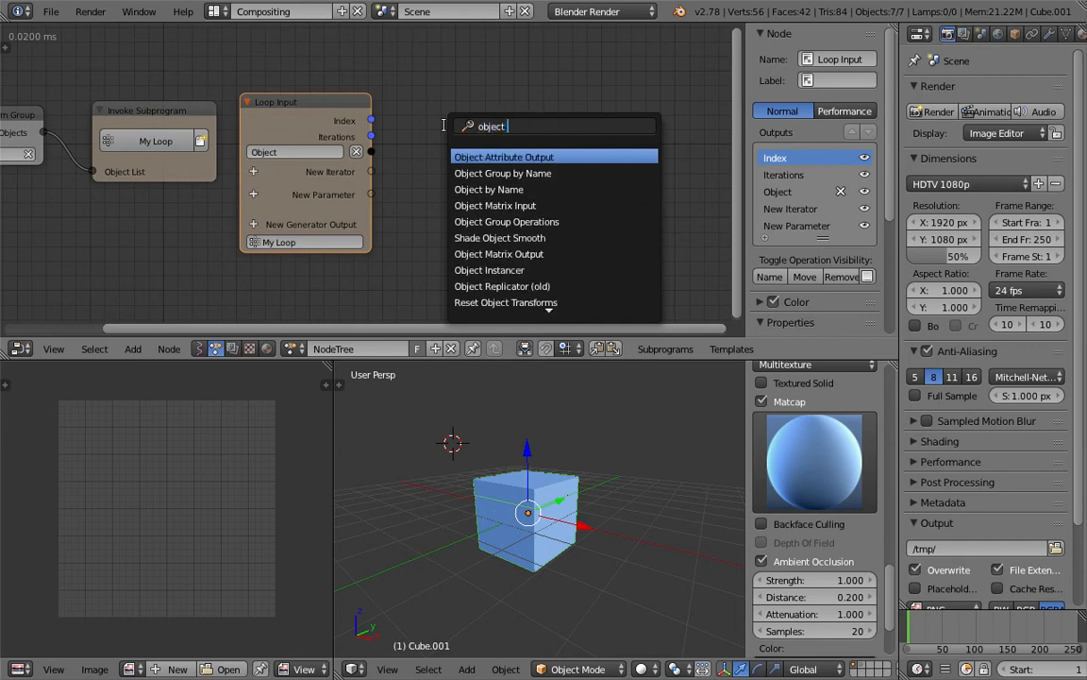
key("Return")
left_click(534, 128)
key("ctrl+s")
left_click(536, 128)
left_click_drag(571, 183, 614, 178)
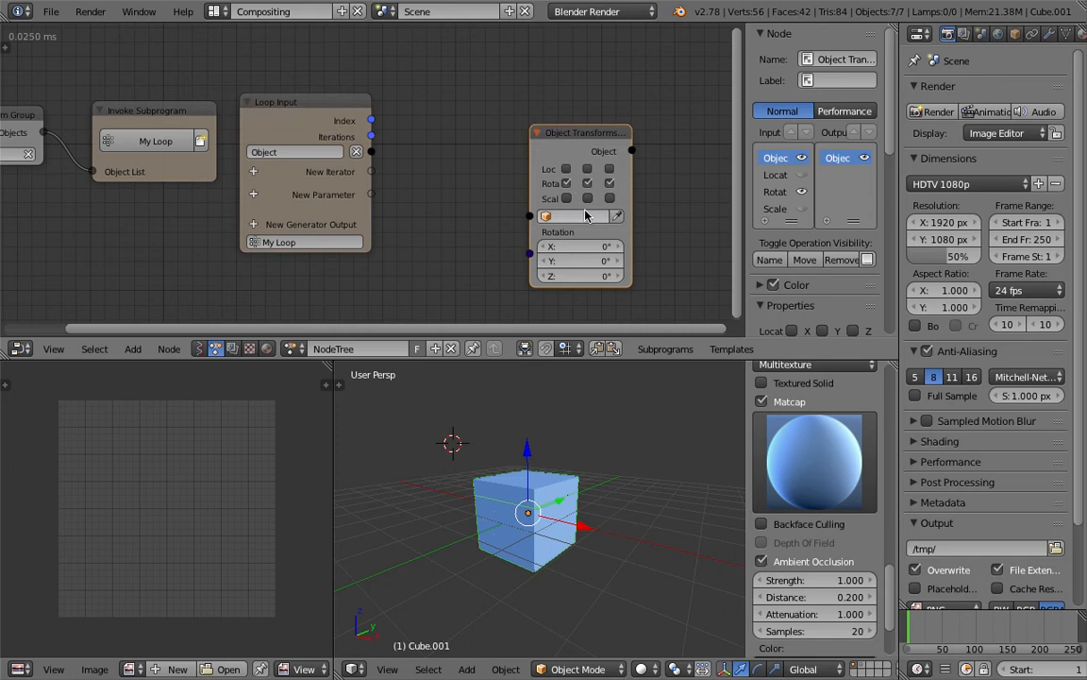
key("ctrl+s")
left_click(536, 505)
Step: Widen the 3D view with its tool shelf shown and box-select all the cube slices
middle_click_drag(537, 462, 536, 454)
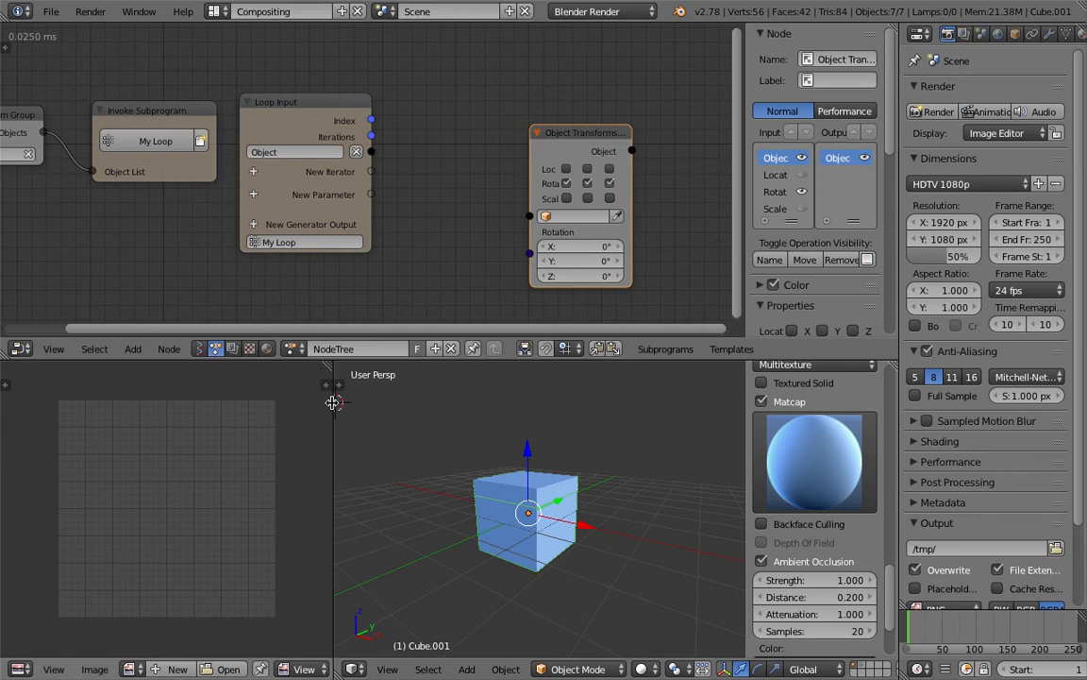
left_click_drag(333, 403, 243, 379)
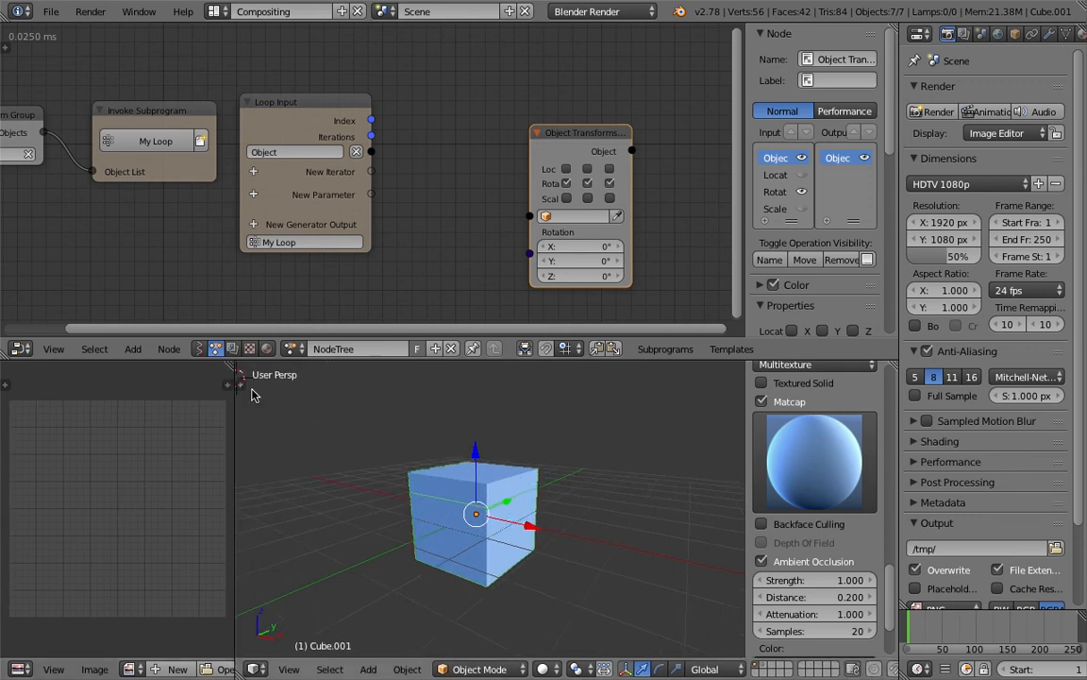
key("t")
left_click(423, 438)
key("a")
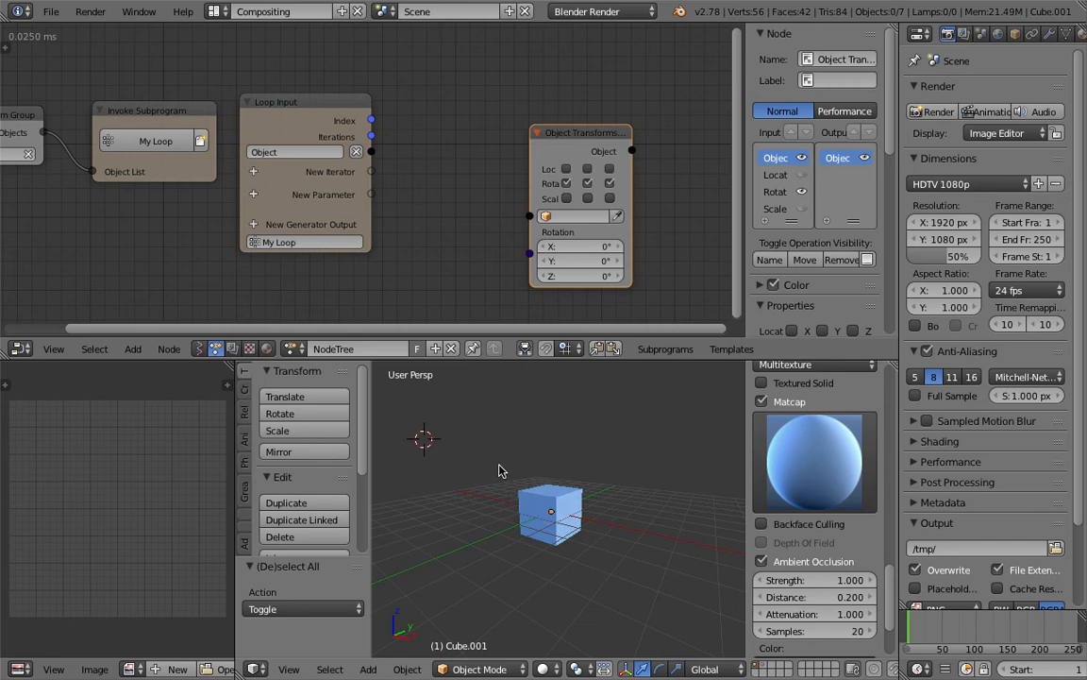
key("b")
left_click_drag(499, 448, 578, 553)
Step: Create the Initial Transforms ID key for the selected slices from their current transforms
left_click(246, 538)
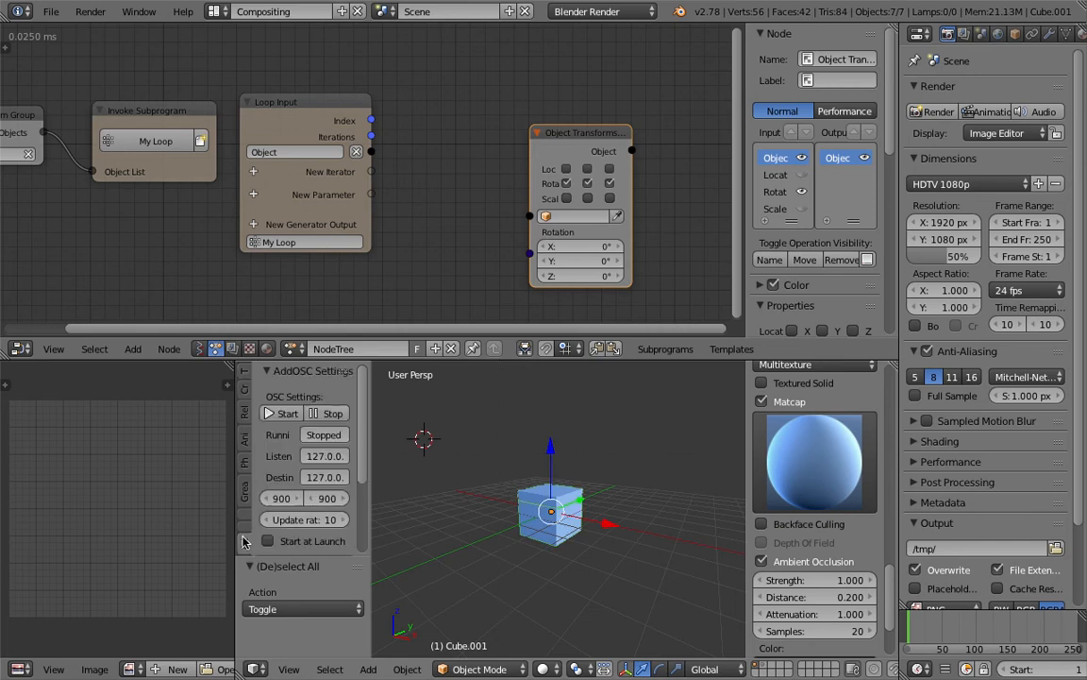
left_click(244, 533)
left_click(244, 537)
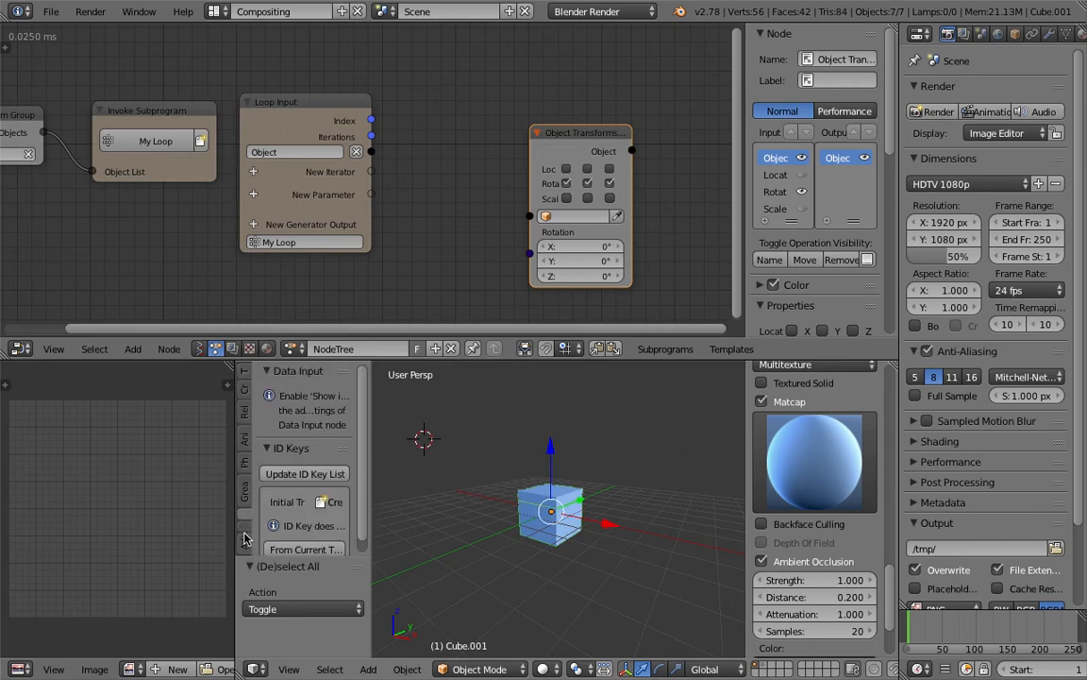
left_click(304, 549)
scroll(314, 521, "down", 2)
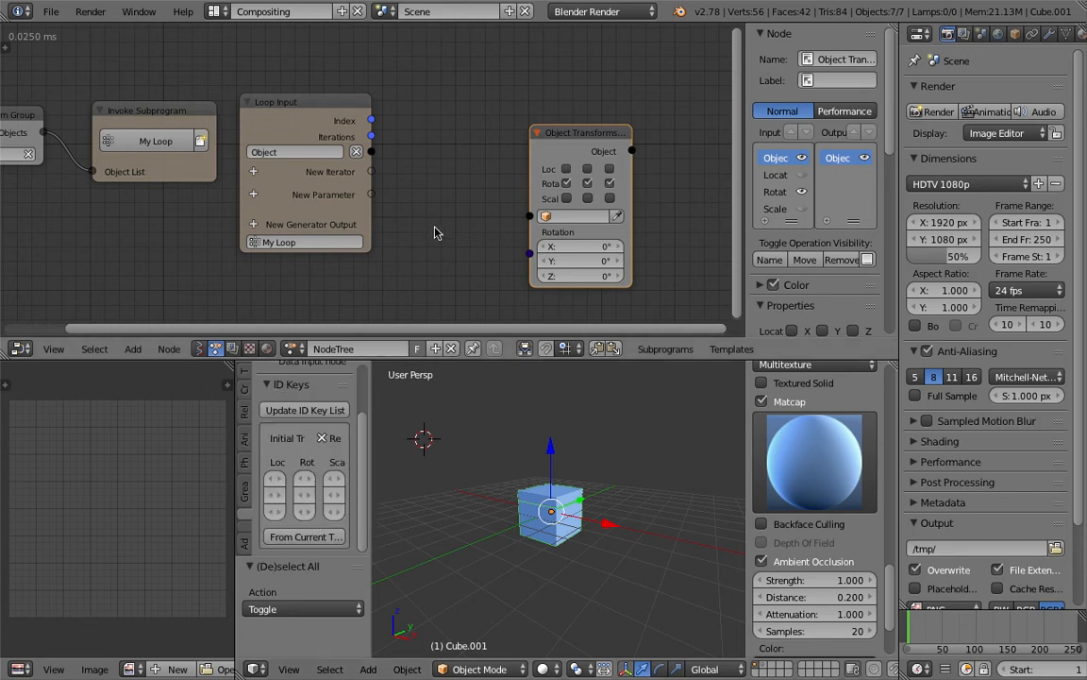
Step: Hide the node editor's sidebar and move the Object Transforms node farther from Loop Input
left_click_drag(559, 136, 631, 128)
middle_click_drag(566, 119, 519, 126)
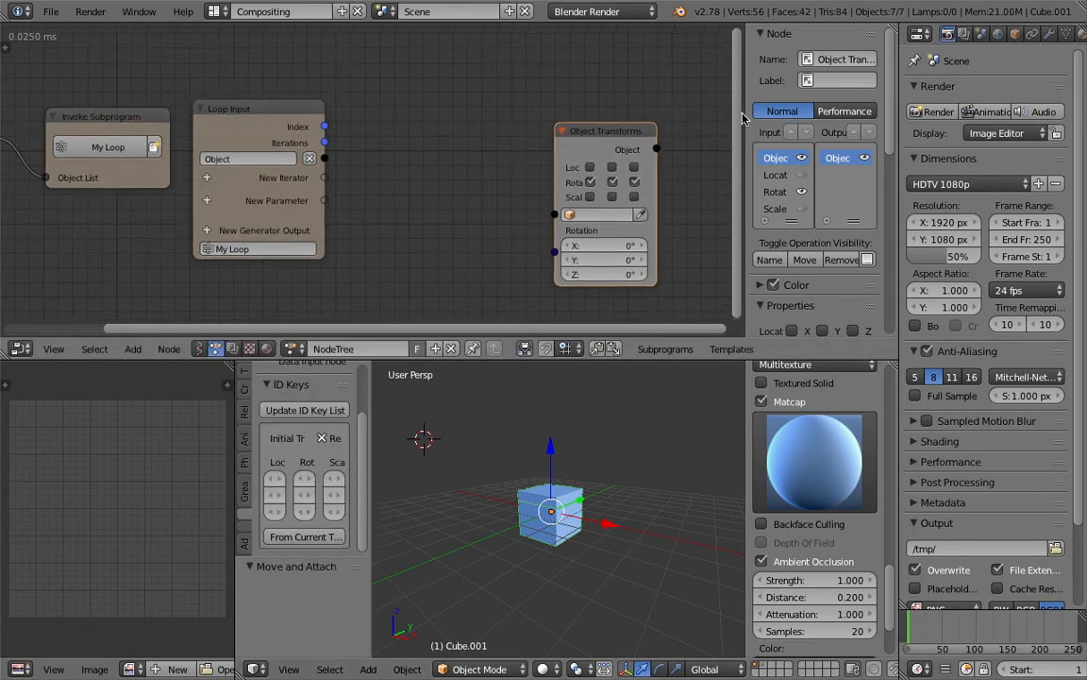
key("n")
middle_click_drag(526, 70, 461, 85)
left_click_drag(624, 149, 672, 143)
Step: Add an Object ID Key node between Loop Input and the Object Transforms node
key("shift+a")
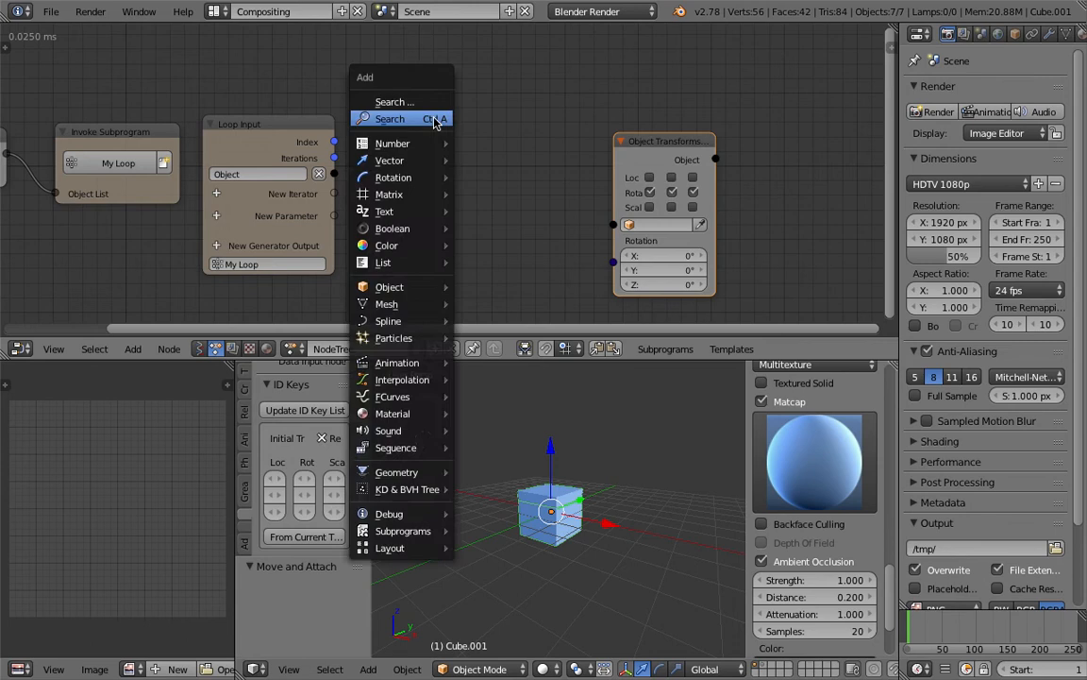
left_click(434, 118)
type("object i")
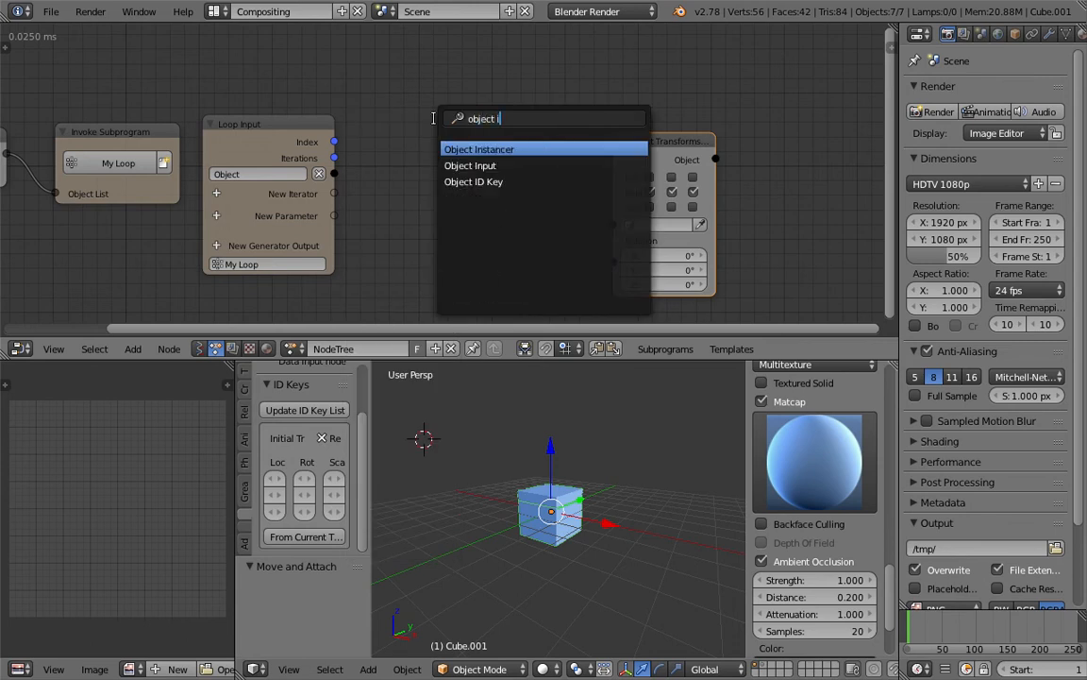
key("Down")
key("Down")
key("Return")
left_click(436, 122)
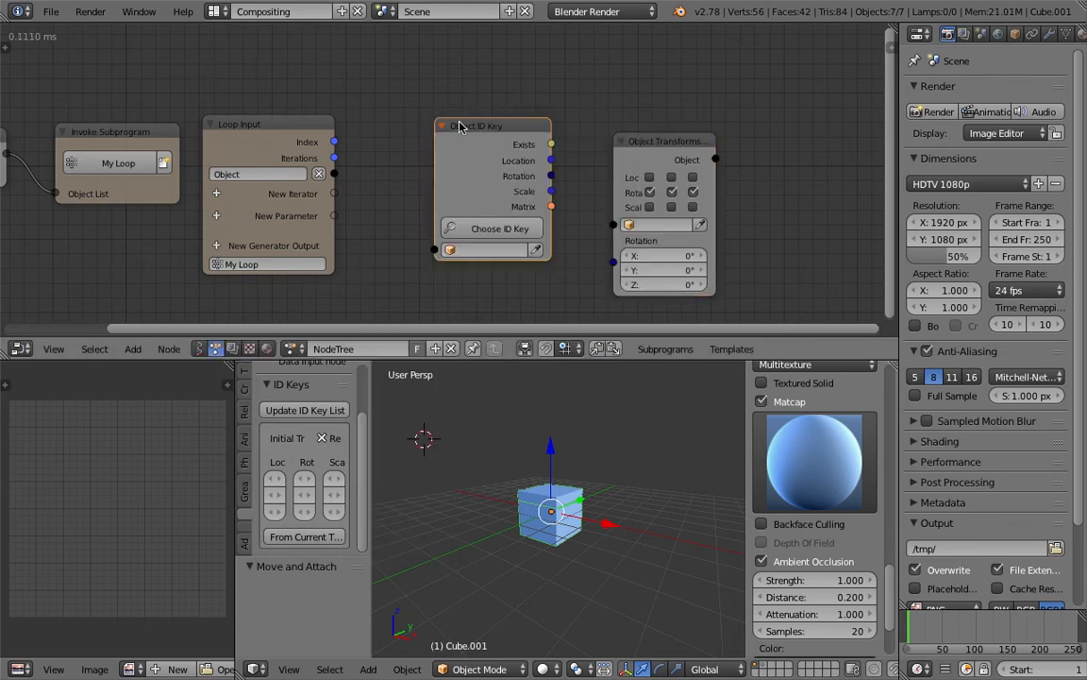
Step: Feed the loop's Object output into the Object ID Key node and set its key to Initial Transforms
left_click(487, 248)
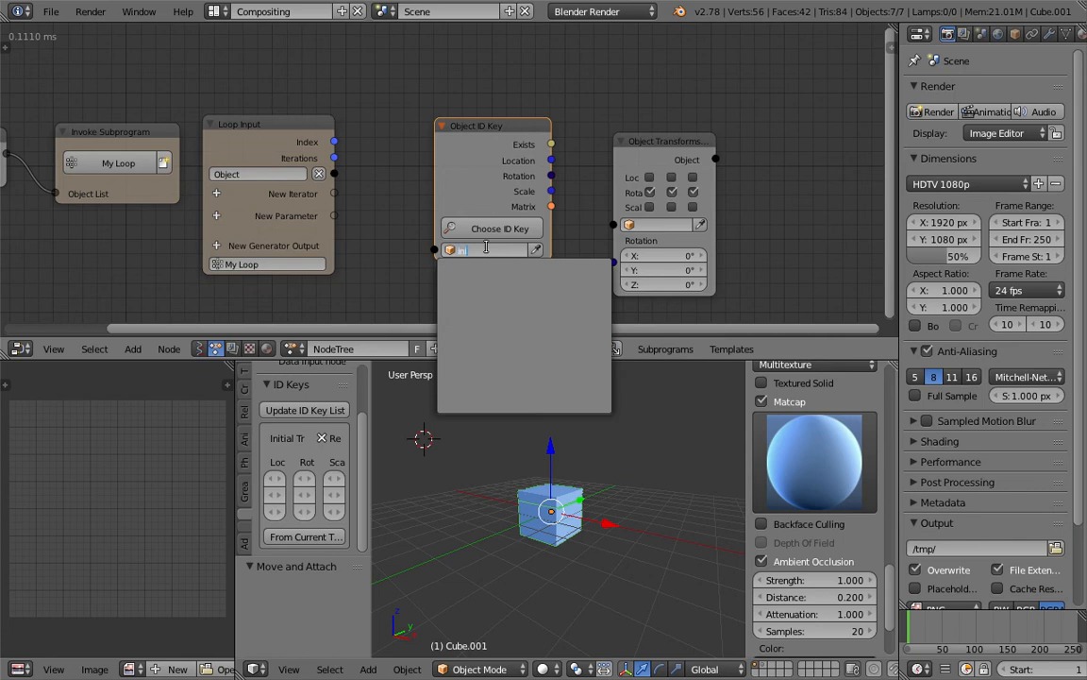
left_click(371, 159)
left_click_drag(333, 173, 434, 250)
left_click(477, 227)
type("init")
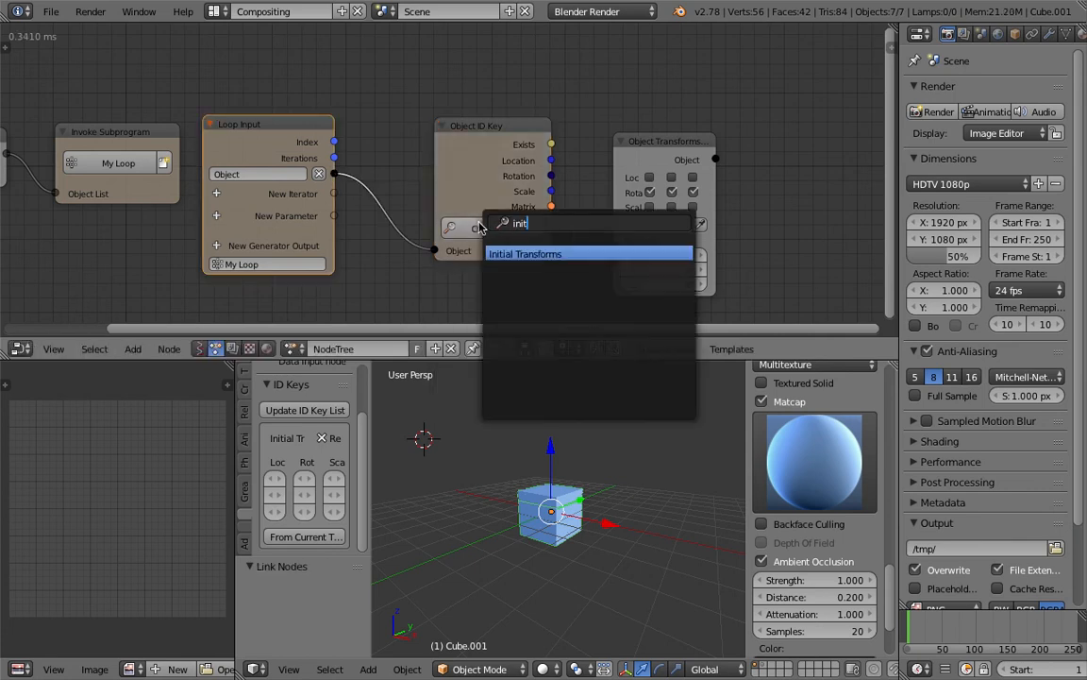
key("Return")
Step: Connect the ID key's Rotation and the loop's Object to the matching inputs of the Object Transforms node
left_click_drag(652, 151, 758, 151)
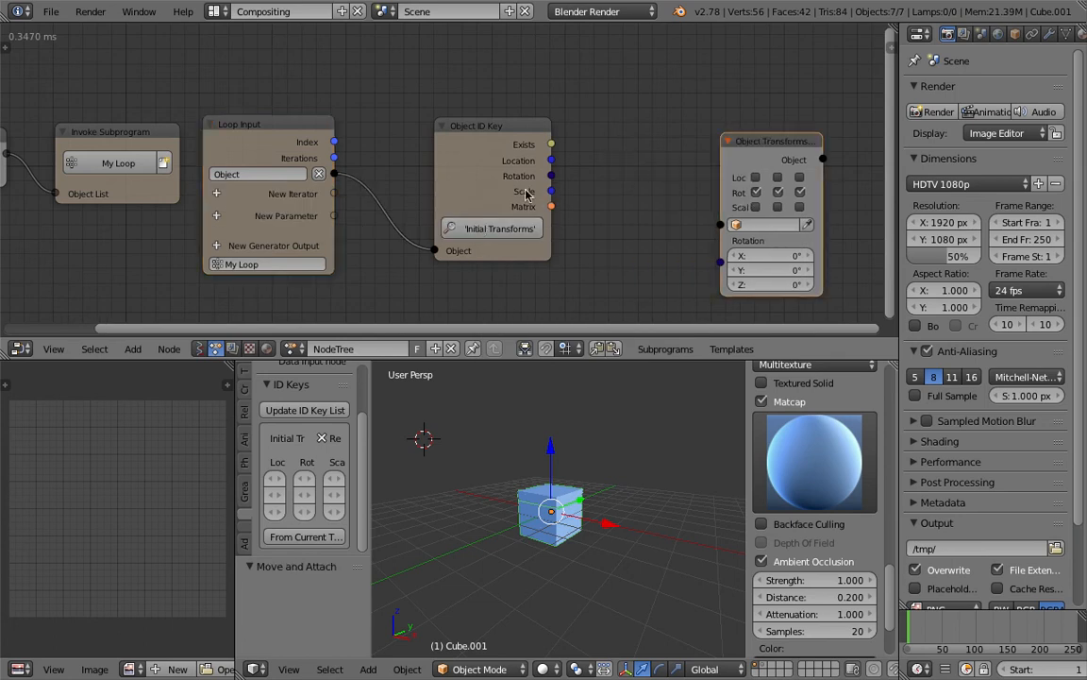
left_click_drag(549, 176, 720, 262)
left_click_drag(506, 148, 464, 114)
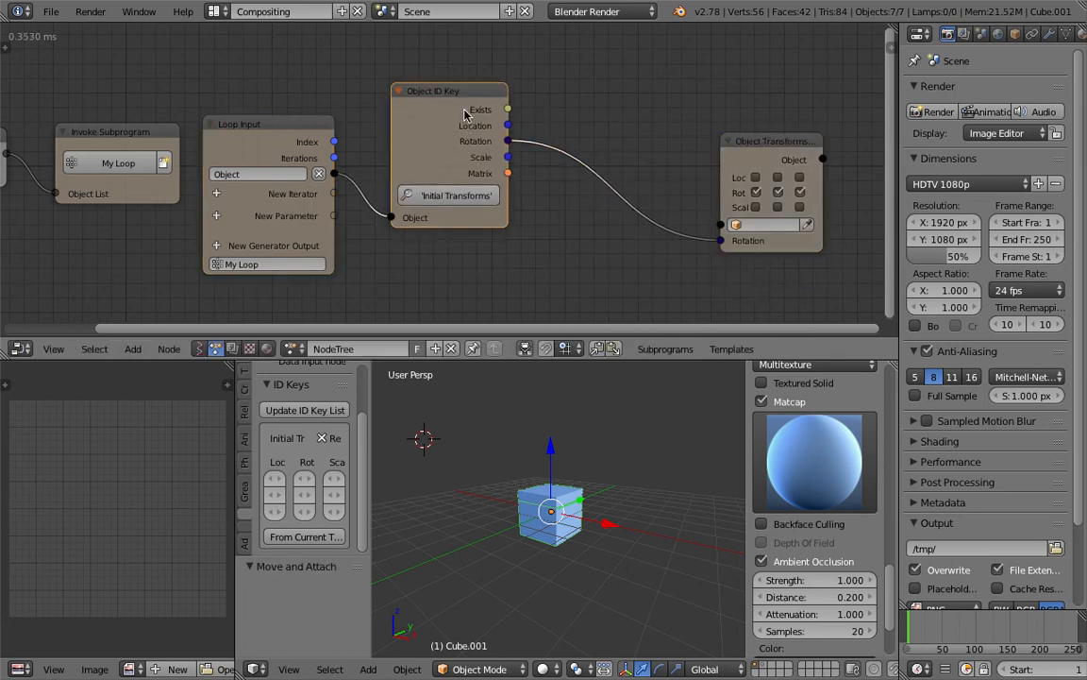
left_click_drag(335, 173, 374, 177)
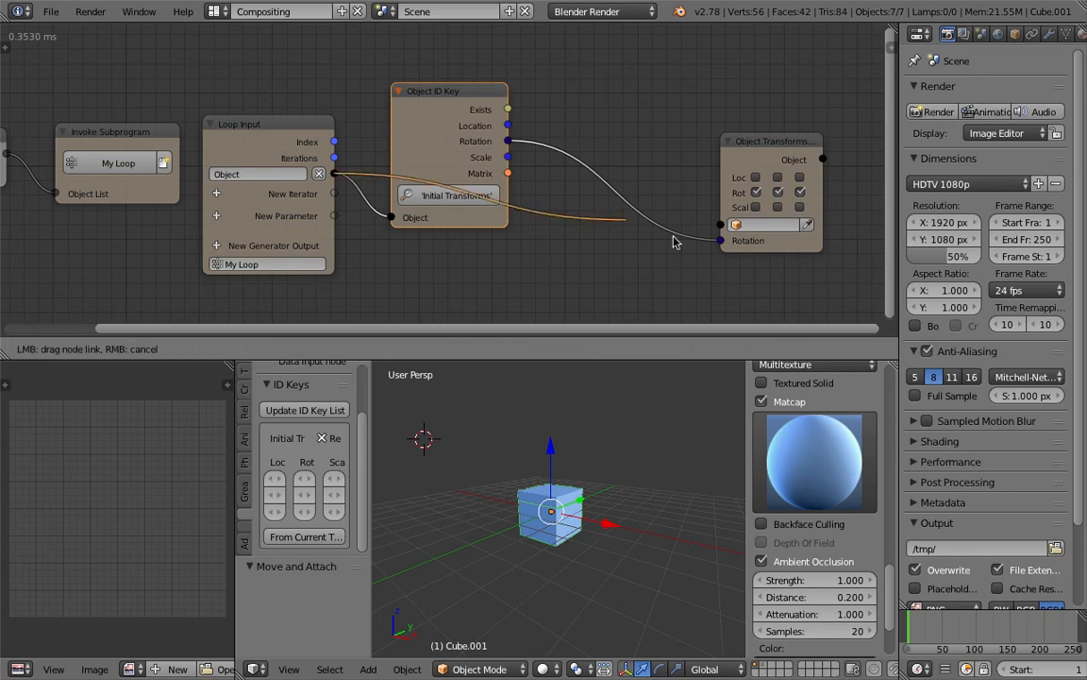
left_click_drag(727, 225, 726, 219)
Step: Collapse and reposition the Object ID Key node to tidy the tree, and save the file
middle_click_drag(639, 172, 624, 137)
left_click_drag(733, 104, 754, 128)
left_click(396, 54)
key("h")
left_click_drag(395, 55, 575, 102)
middle_click_drag(577, 121, 567, 118)
left_click_drag(586, 91, 449, 91)
middle_click_drag(590, 378, 633, 513)
key("ctrl+s")
left_click(632, 510)
Step: Insert an Euler Math node set to Add into the rotation link between Object ID Key and Object Transforms
left_click(760, 227)
scroll(760, 226, "up", 1)
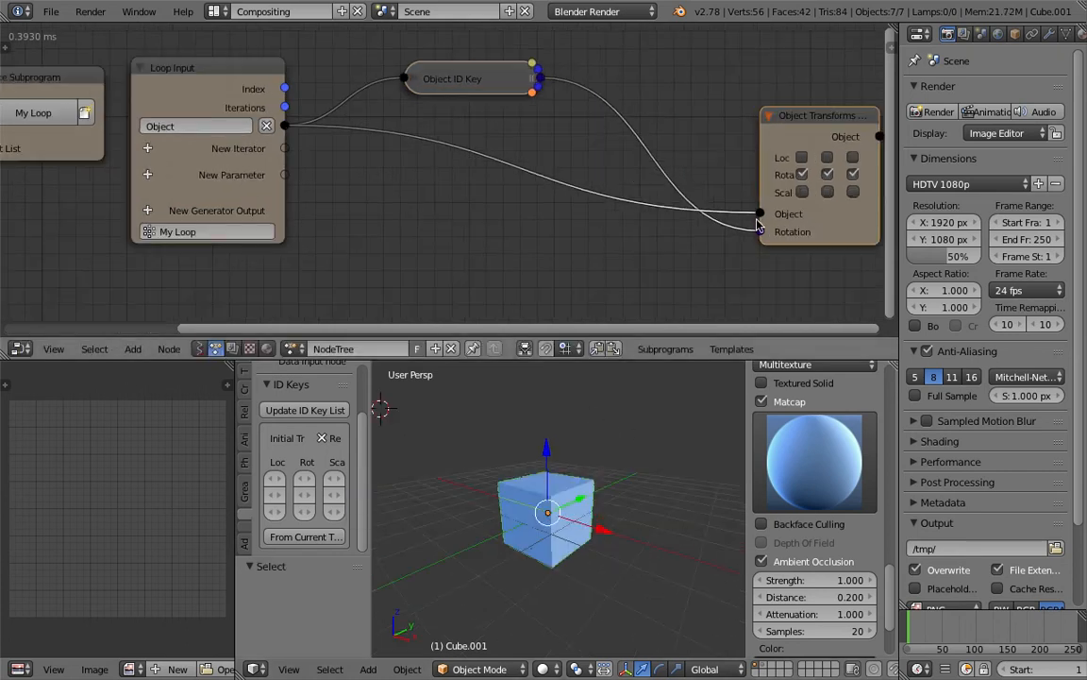
middle_click_drag(580, 145, 543, 168)
key("shift+a")
left_click(611, 105)
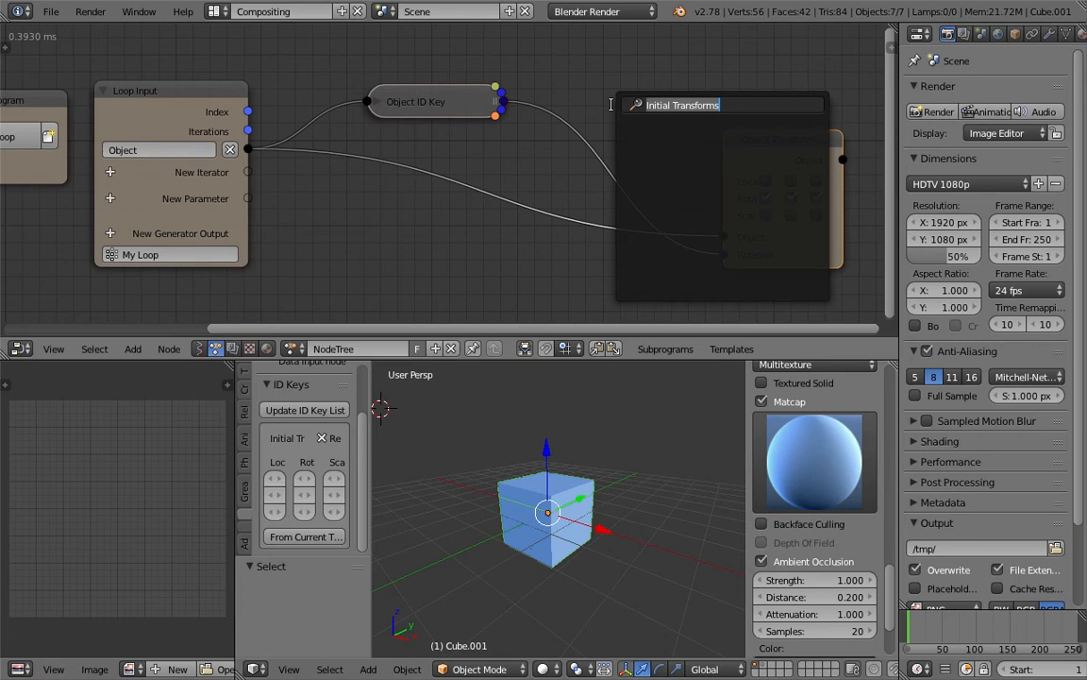
type("math e")
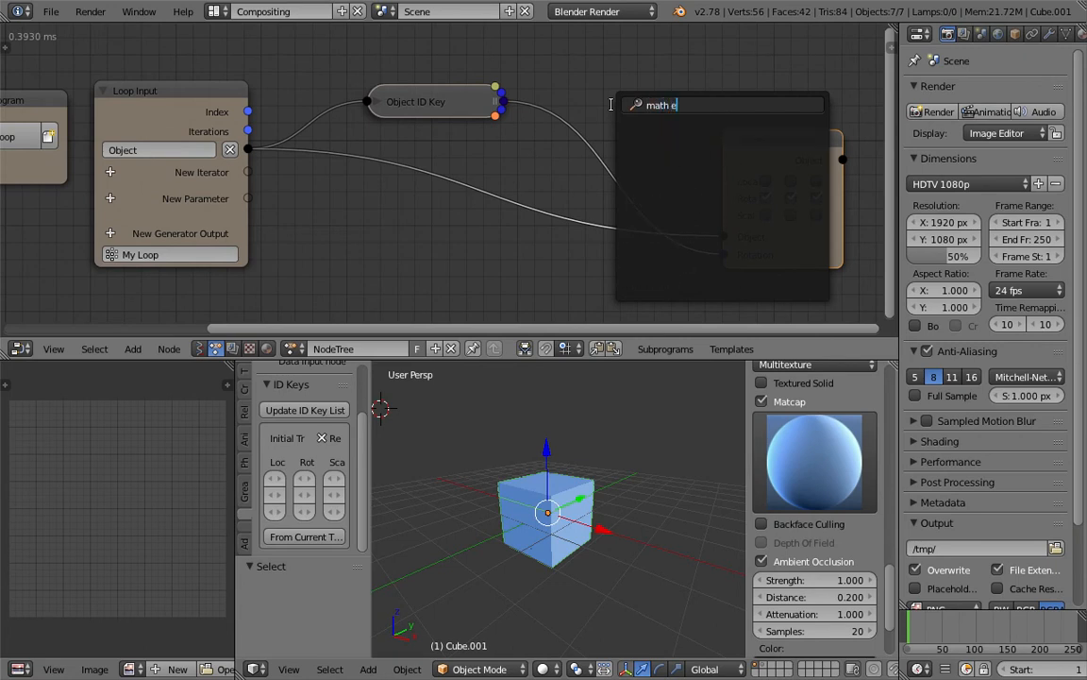
key("BackSpace")
key("BackSpace")
key("BackSpace")
key("BackSpace")
key("BackSpace")
key("BackSpace")
type("eu")
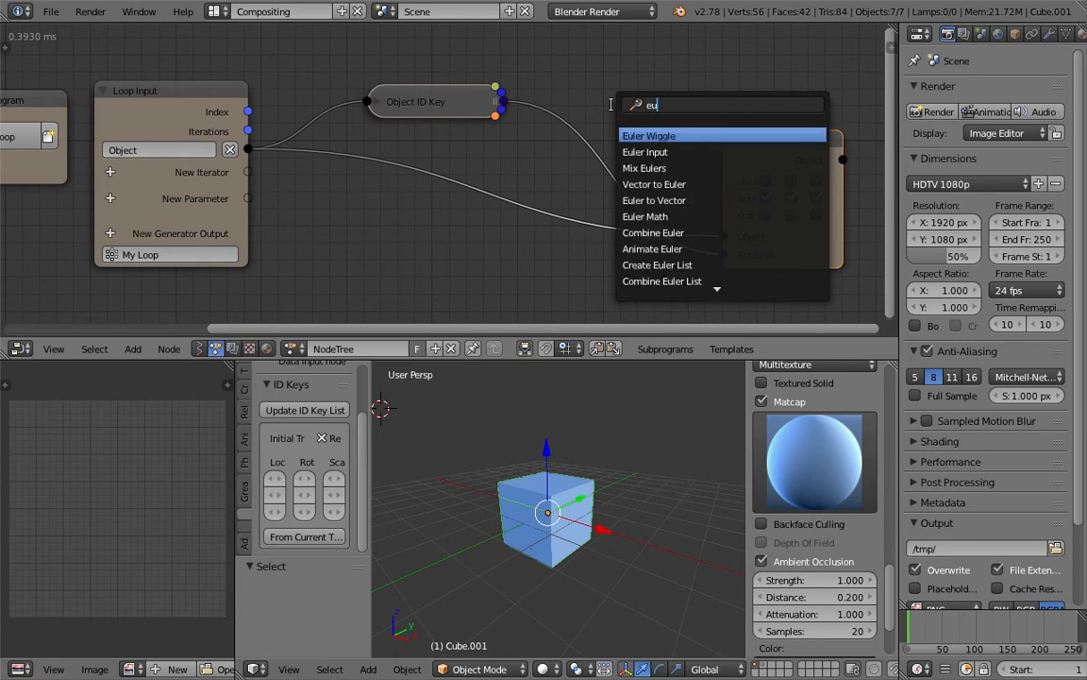
key("Down")
key("Down")
key("Down")
key("Down")
key("Down")
key("Return")
left_click(589, 333)
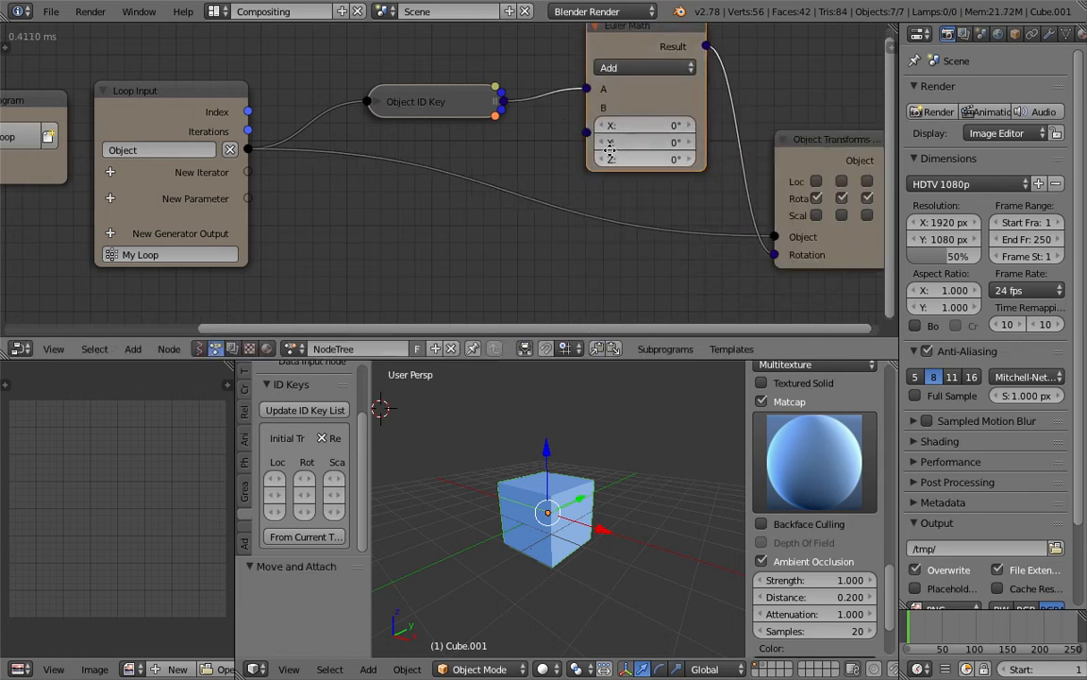
Step: Save the file and set the Euler Math node's B rotation to Y 0° and Z about -25°
middle_click_drag(607, 159, 474, 196)
key("ctrl+s")
left_click(475, 196)
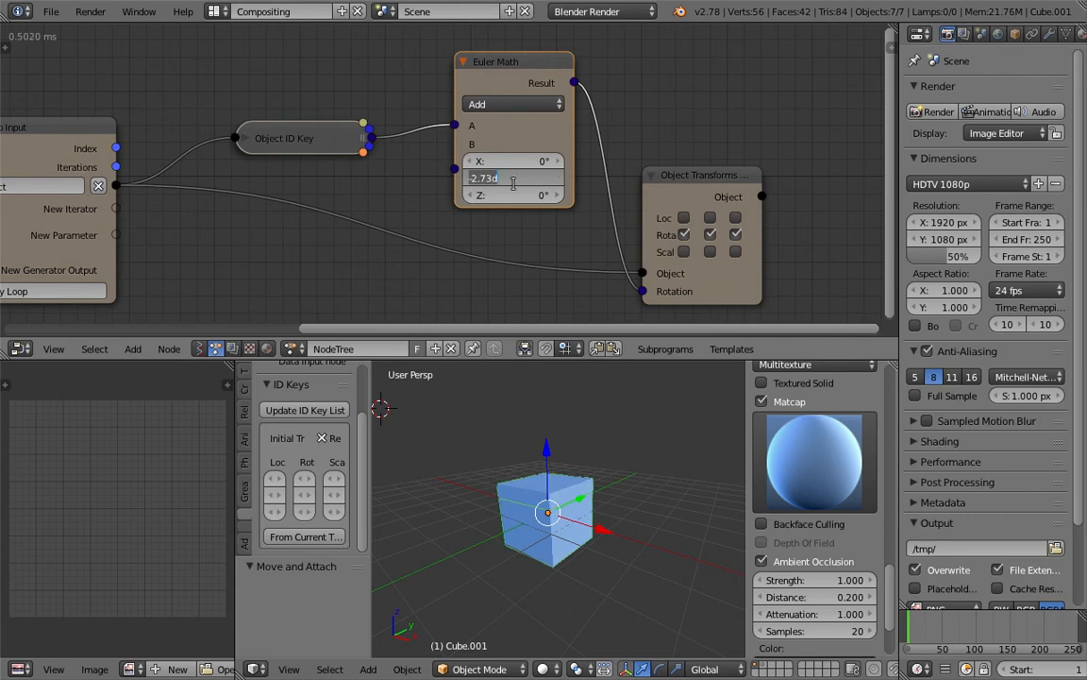
type("0")
key("Return")
left_click_drag(516, 196, 493, 196)
Step: Spread the Euler Math and Object Transforms nodes apart and save the file
left_click_drag(702, 178, 780, 207)
scroll(586, 165, "down", 3)
mouse_move(587, 166)
middle_mouse_down()
mouse_move(558, 167)
mouse_move(573, 168)
middle_mouse_up()
key("ctrl+s")
left_click(516, 109)
left_click_drag(522, 99, 608, 80)
left_click_drag(709, 200, 759, 192)
middle_click_drag(577, 476, 607, 564)
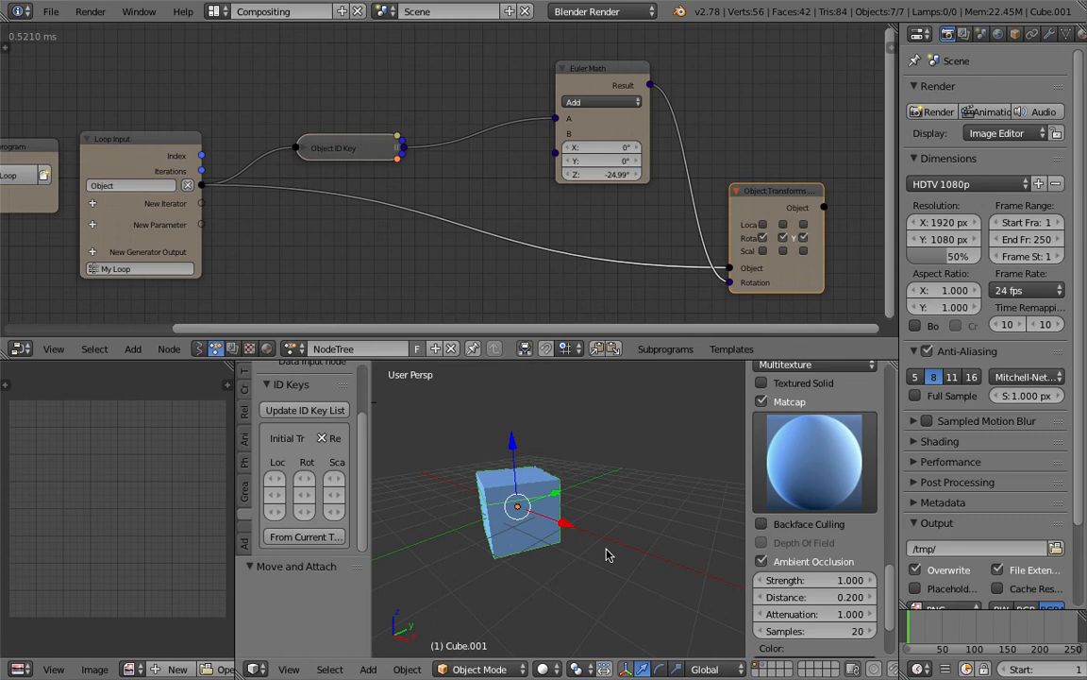
middle_click_drag(607, 555, 542, 563)
middle_click_drag(513, 503, 574, 463)
key("s")
key("y")
right_click(558, 496)
Step: Shift the Euler Math node aside and add a Math node above Object ID Key with its operation set to Sine
middle_click_drag(560, 159, 566, 159)
left_click_drag(620, 83, 663, 82)
middle_click_drag(427, 39, 457, 101)
key("shift+a")
left_click(456, 101)
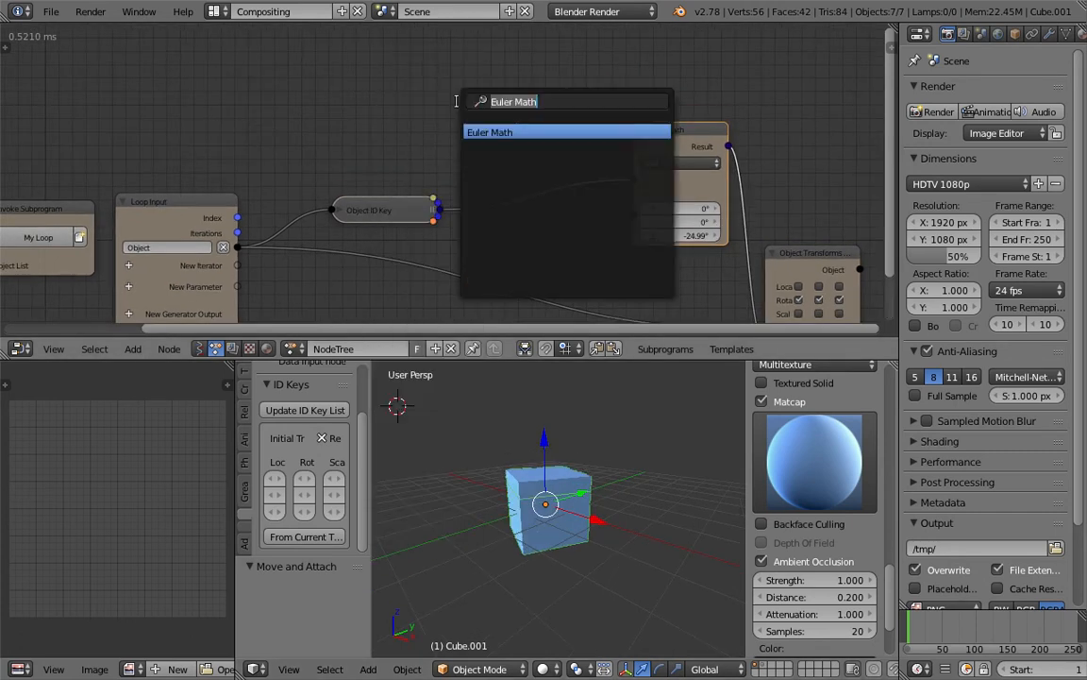
type("number")
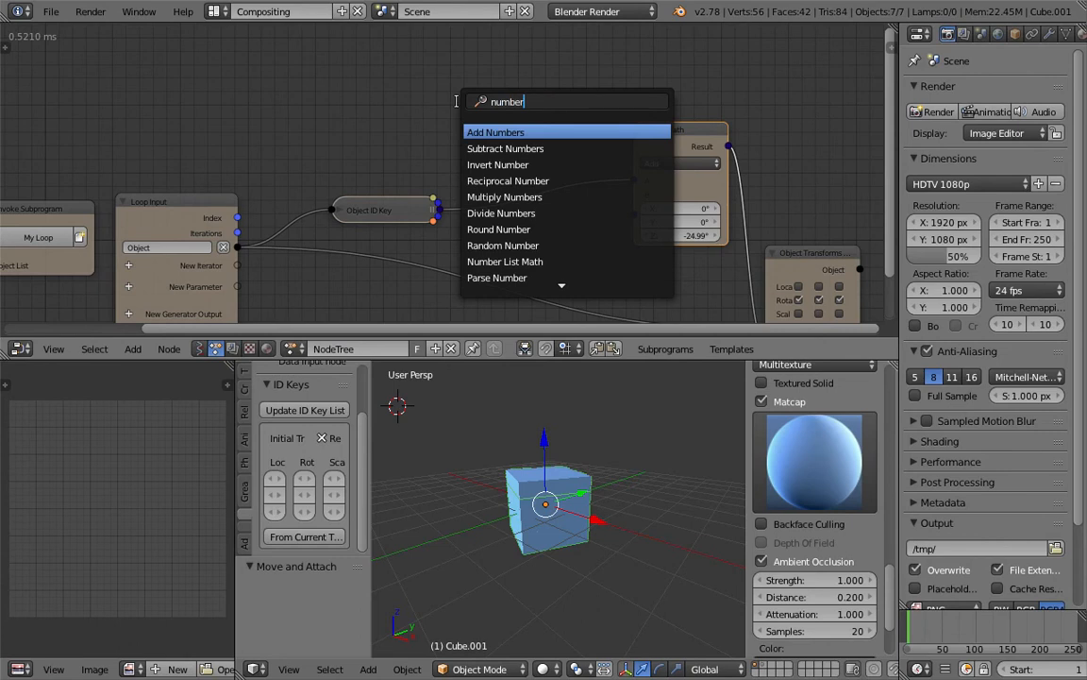
key("ctrl+a")
type("math")
key("Up")
key("Return")
left_click(457, 95)
left_click(503, 133)
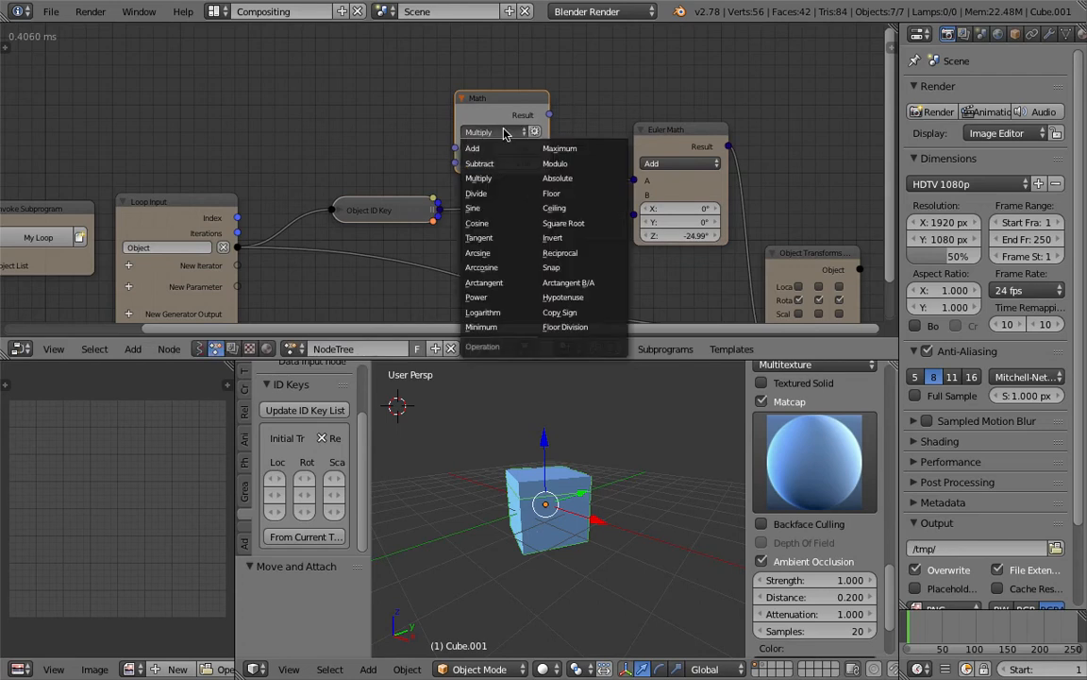
left_click(497, 207)
Step: Add a Time Info node and connect its Frame output to the Sine math node
key("shift+a")
left_click(295, 115)
type("frame")
key("Down")
key("Down")
key("Return")
left_click(315, 129)
left_click_drag(391, 145, 459, 149)
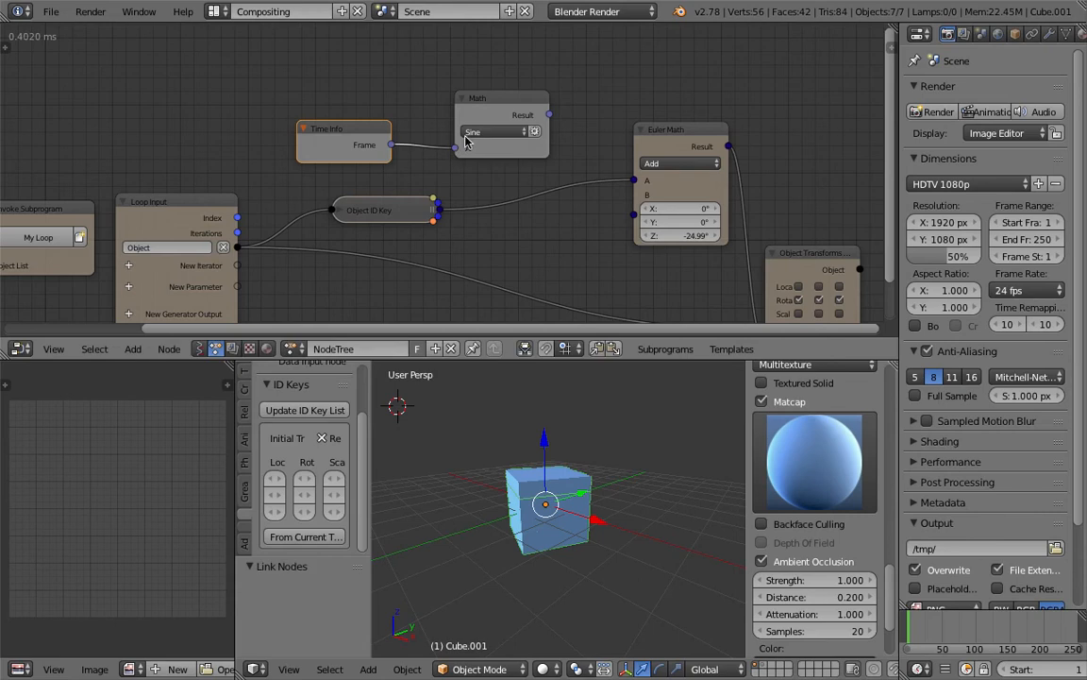
Step: Spread the Euler Math and Object Transforms nodes further from the Sine Math node to make room between them
middle_click_drag(429, 106, 379, 101)
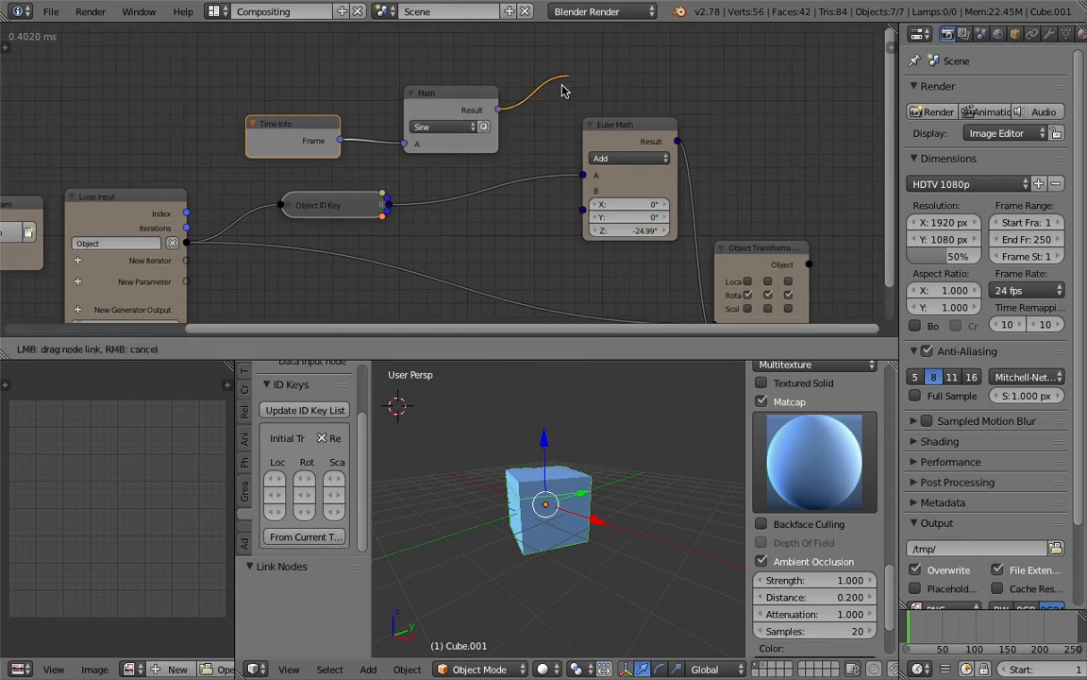
middle_click_drag(556, 93, 524, 155)
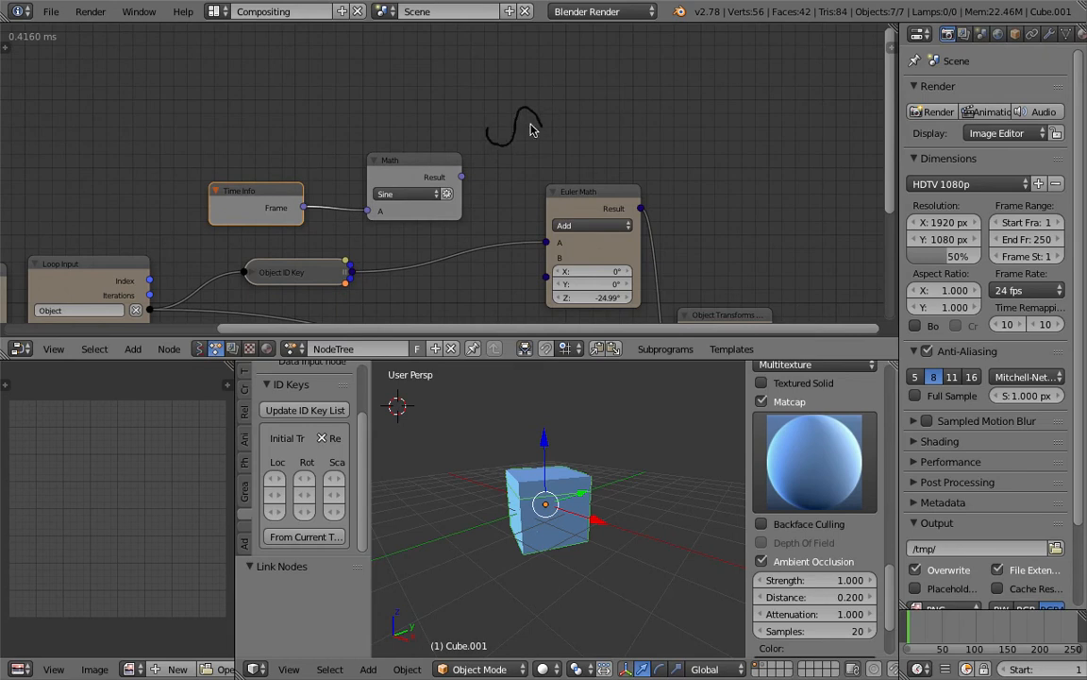
scroll(513, 167, "up", 1)
scroll(510, 193, "down", 1)
middle_click_drag(510, 201, 531, 130)
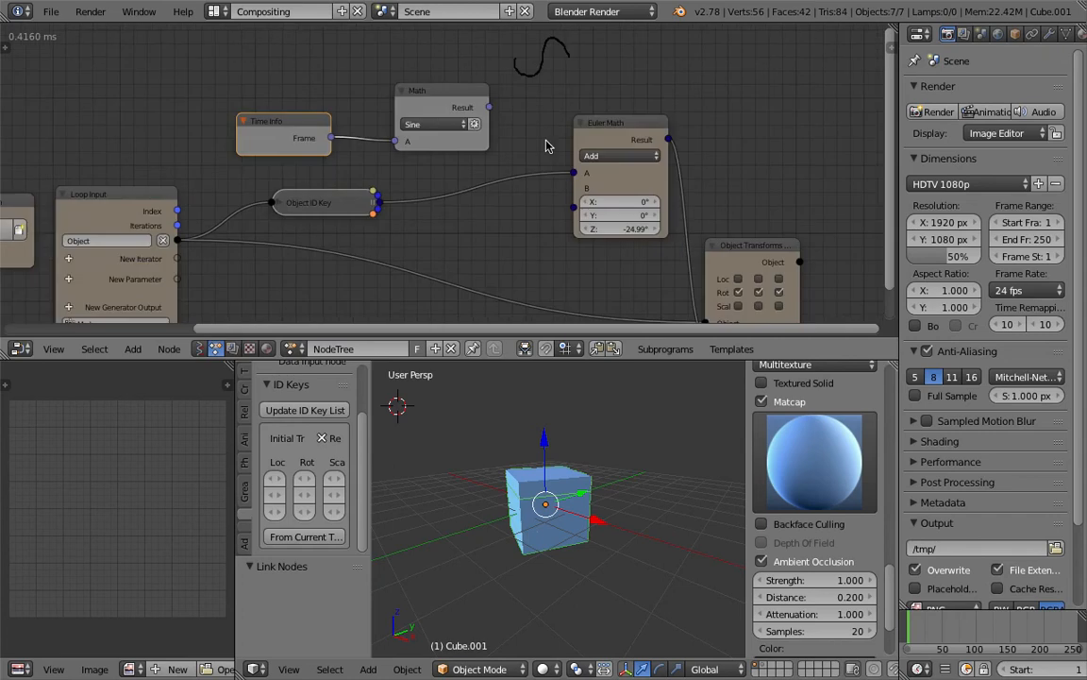
left_click_drag(489, 108, 521, 118)
left_click_drag(609, 129, 644, 167)
middle_click_drag(646, 168, 626, 159)
left_click_drag(719, 238, 787, 240)
middle_click_drag(787, 238, 788, 179)
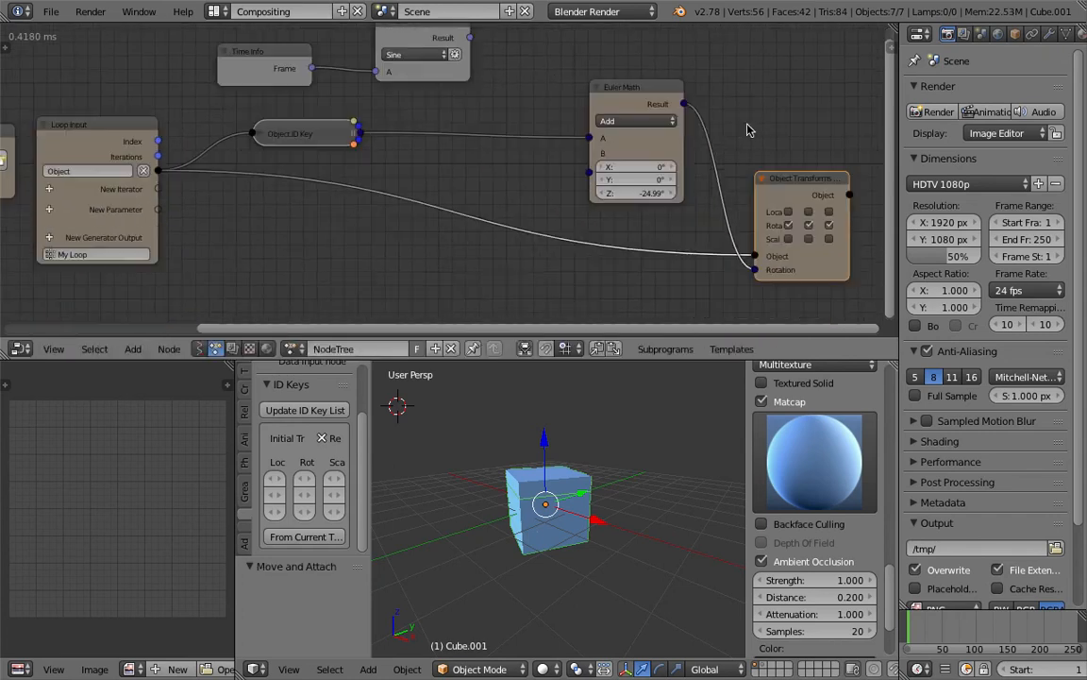
left_click_drag(655, 95, 681, 107)
middle_click_drag(681, 106, 666, 170)
Step: Add a Combine Euler node, connect its Euler output to Euler Math's B input, and save the file
key("shift+a")
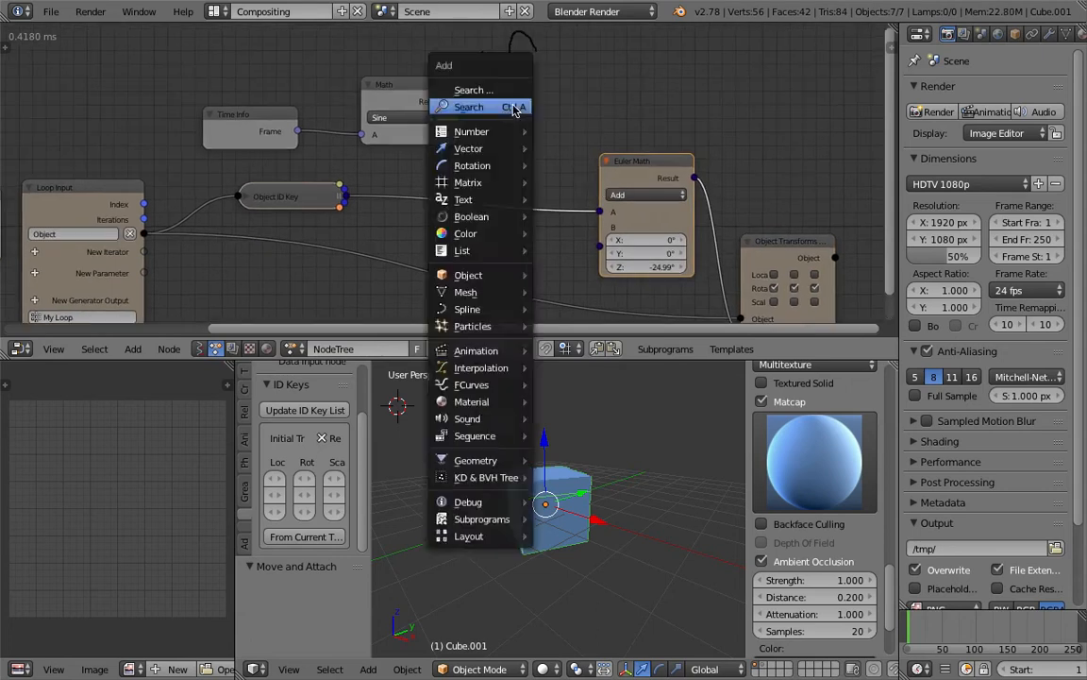
left_click(511, 105)
type("combine")
key("Down")
key("Down")
key("Return")
left_click(523, 125)
left_click_drag(593, 112, 600, 244)
left_click_drag(547, 97, 521, 99)
key("ctrl+s")
left_click(522, 99)
Step: Test Combine Euler's Z value and feed its Z input from the Sine Math node's result, with Math and Time Info moved aside
mouse_move(520, 175)
left_mouse_down()
mouse_move(556, 175)
mouse_move(538, 175)
left_mouse_up()
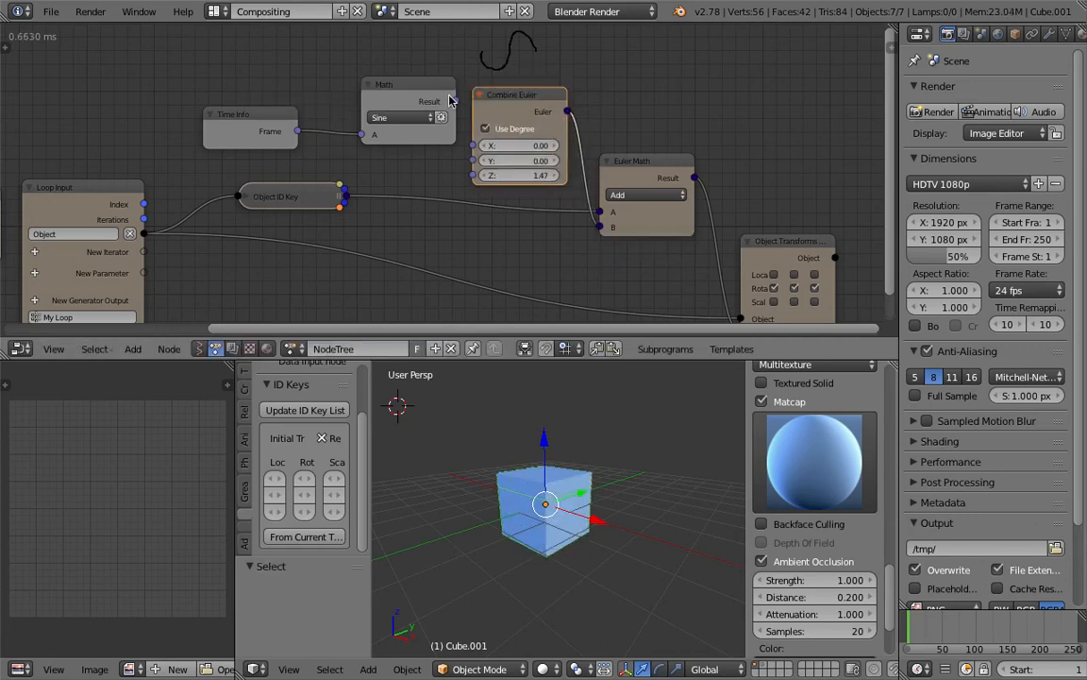
left_click_drag(449, 99, 388, 96)
left_click_drag(236, 117, 136, 111)
left_click_drag(351, 80, 471, 176)
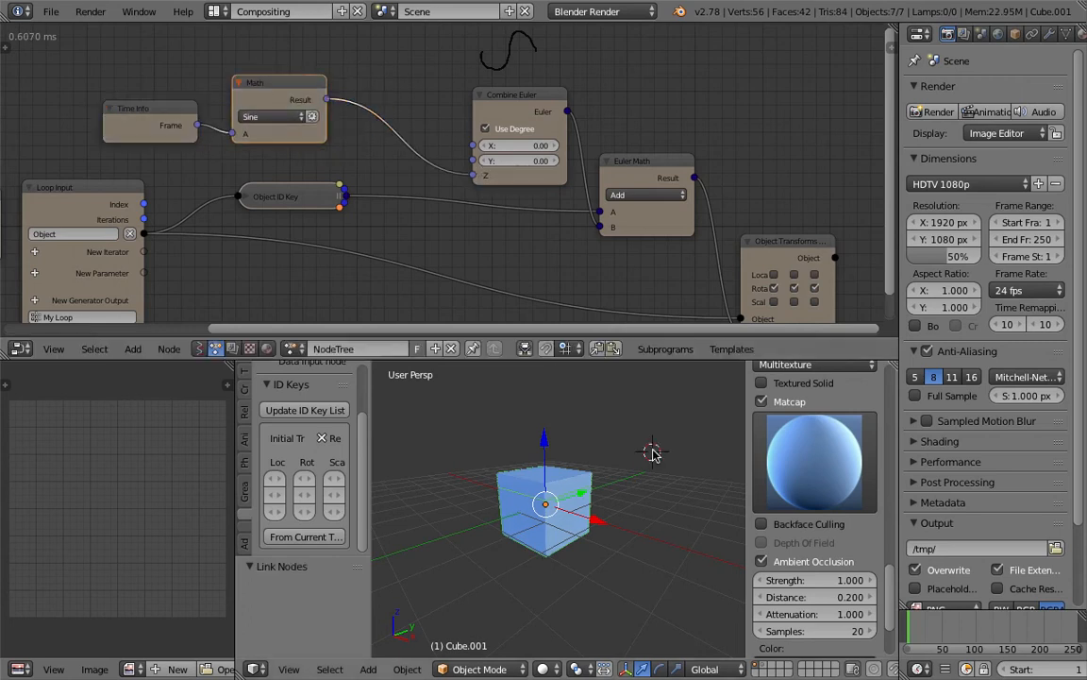
Step: Make room before Combine Euler and insert a Map Range node between the Sine Math node and Combine Euler's Z input
left_click_drag(520, 101, 543, 99)
left_click_drag(625, 160, 646, 169)
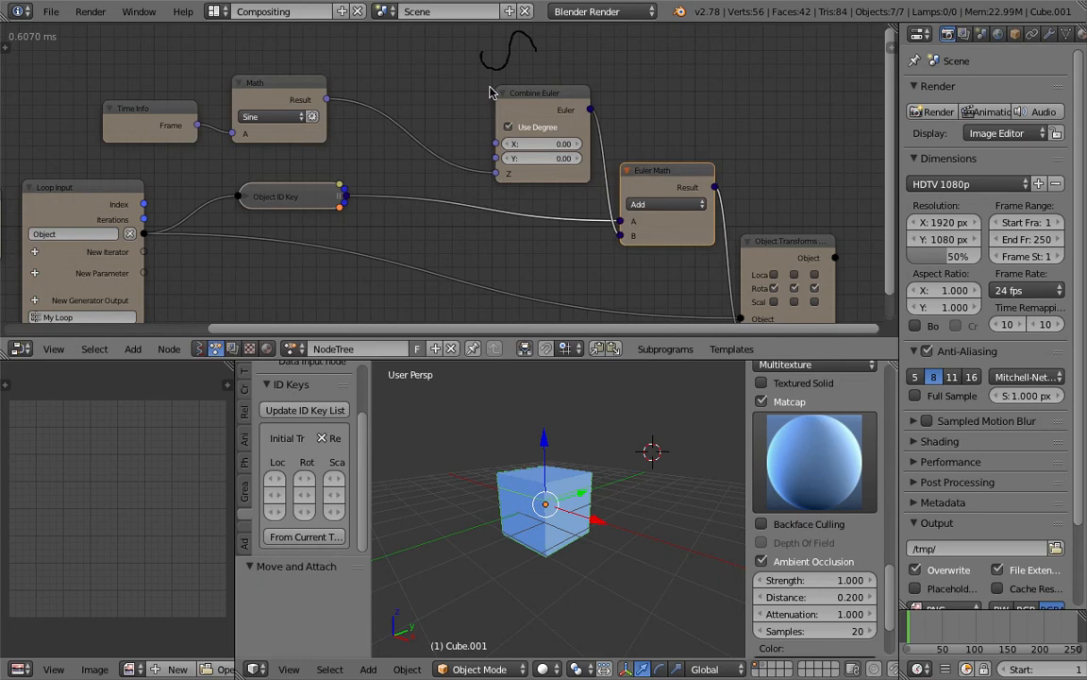
key("ctrl+a")
type("map")
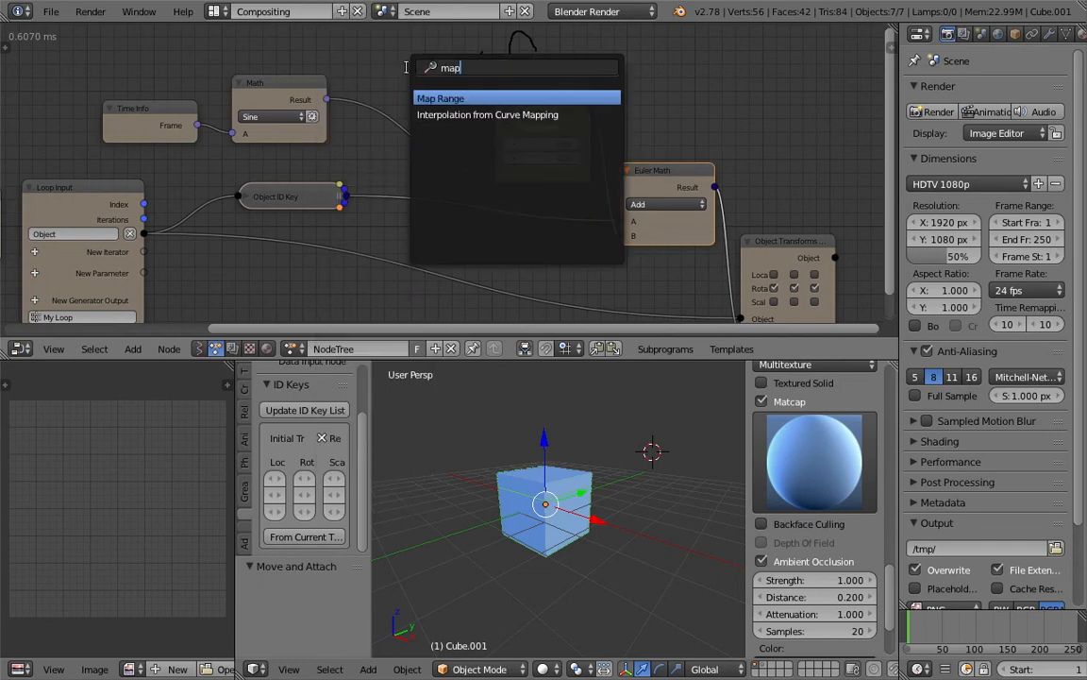
key("Return")
left_click(395, 74)
Step: Set the Map Range node's Input Min to -1, Output Min to -30 and Output Max to 30
left_click(468, 130)
type("-1")
key("Tab")
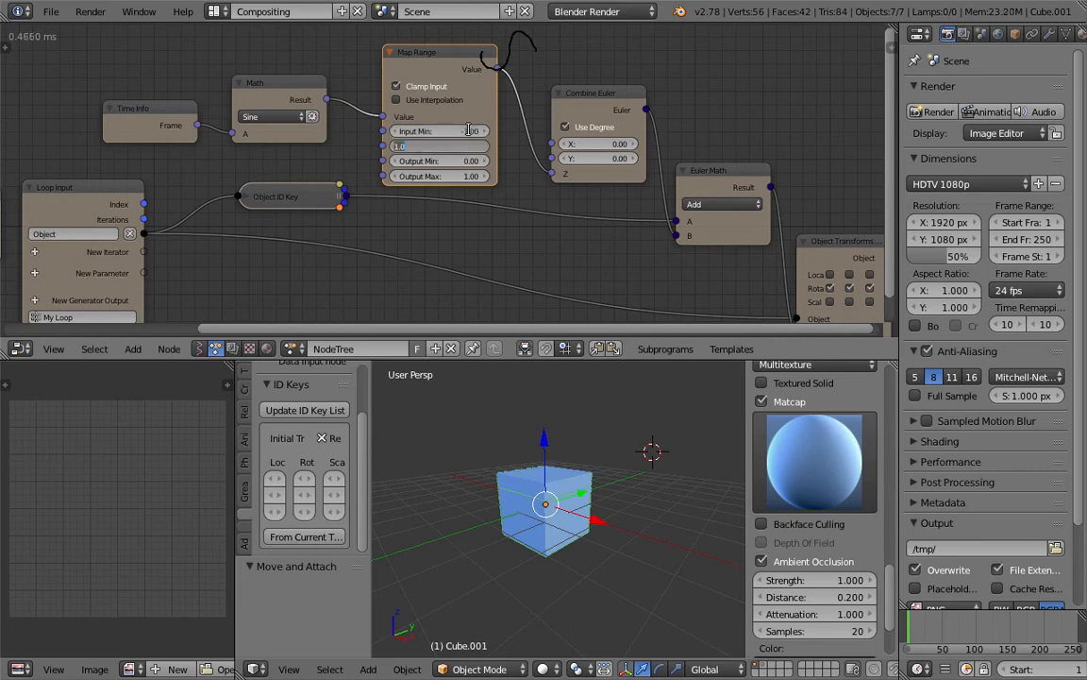
key("Tab")
type("-30")
key("Tab")
type("30")
key("Return")
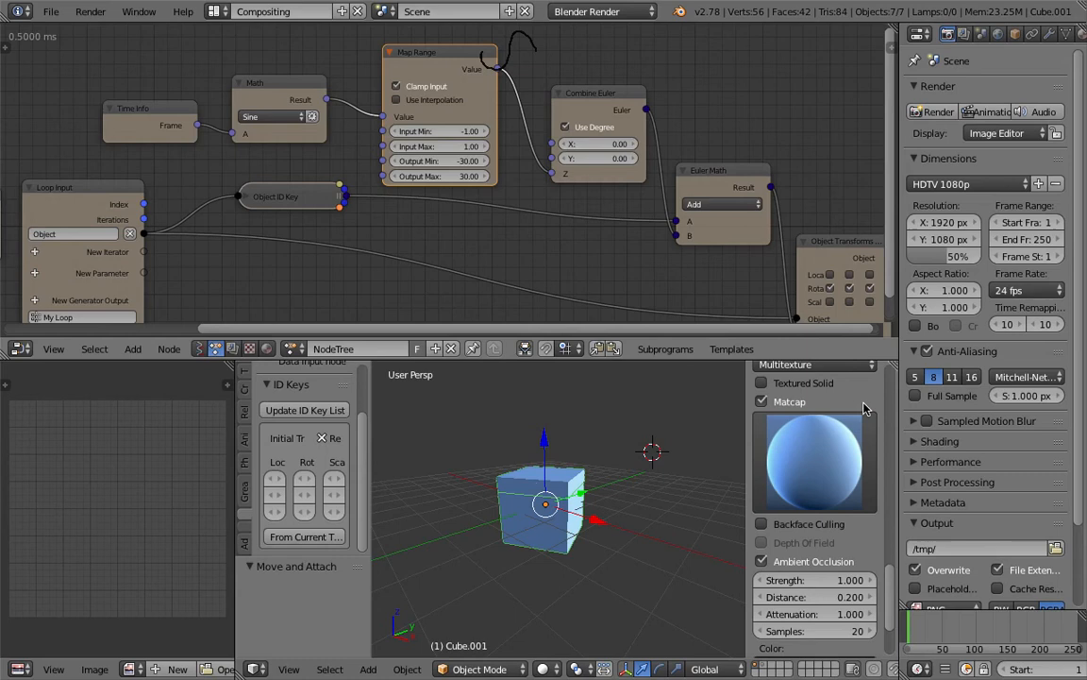
Step: Play the animation from the timeline to check the rotation of the slices
scroll(1017, 674, "down", 5)
scroll(1016, 675, "down", 4)
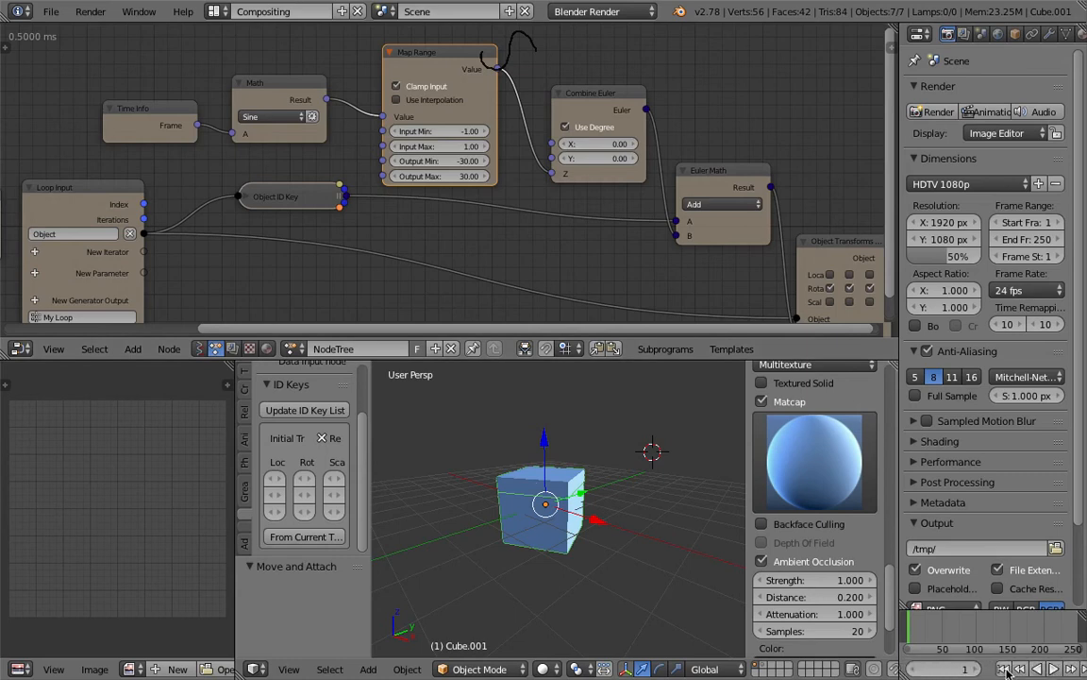
left_click(1053, 670)
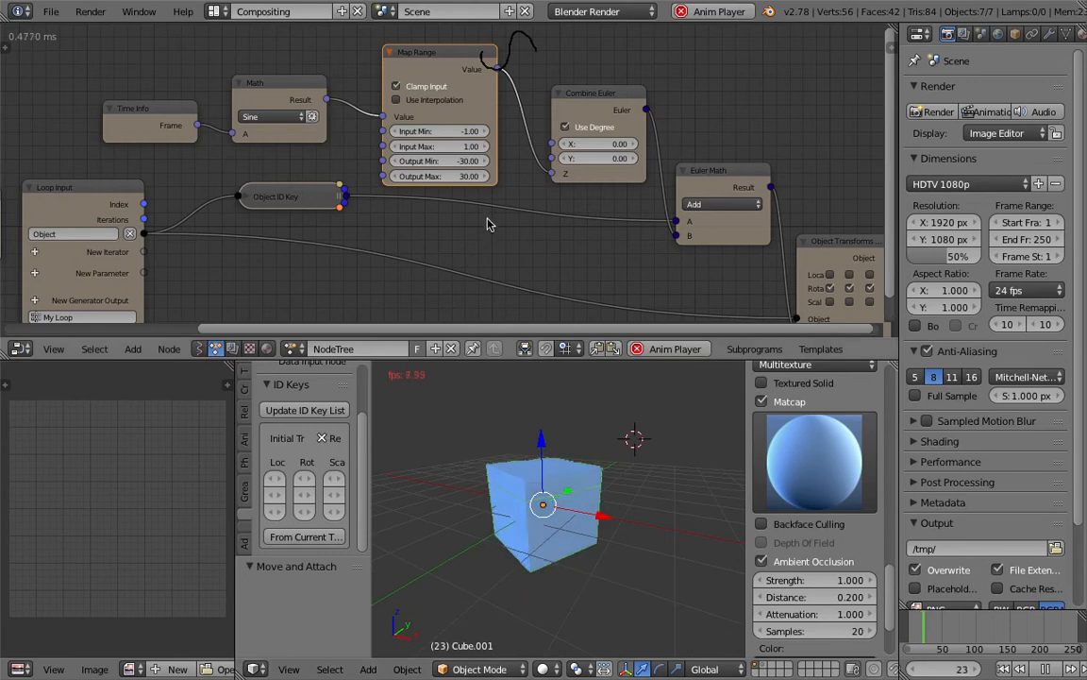
Step: Duplicate the Sine Math node to get a Multiply node between Time Info and the Sine Math node
left_click_drag(113, 107, 30, 96)
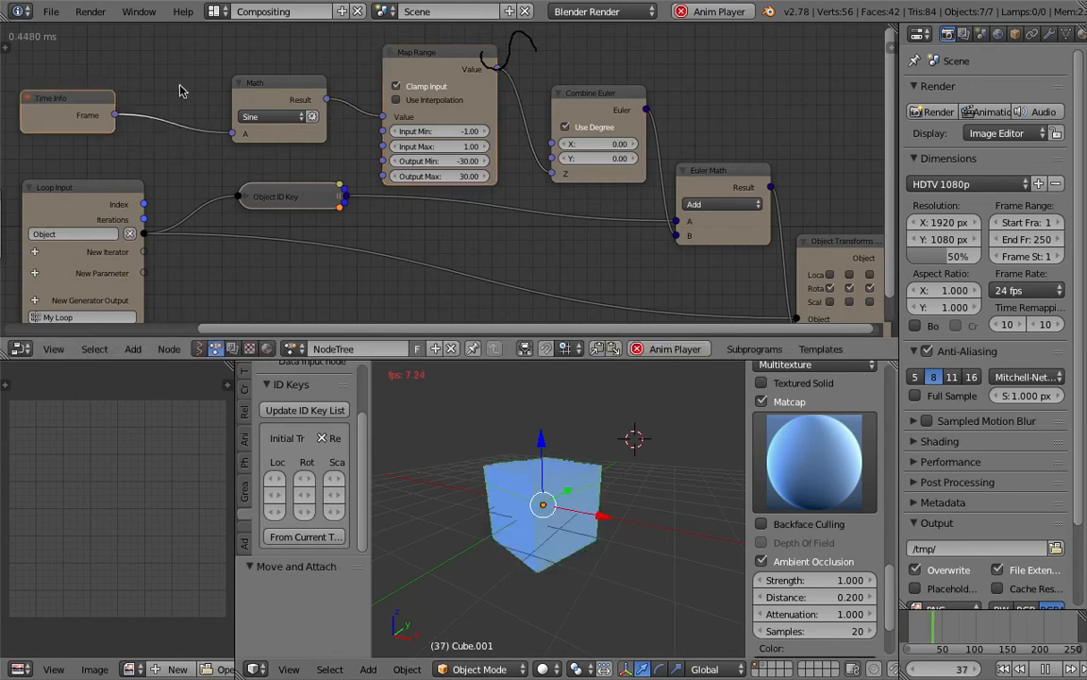
left_click_drag(265, 85, 206, 89)
key("shift+d")
left_click(355, 89)
left_click(213, 118)
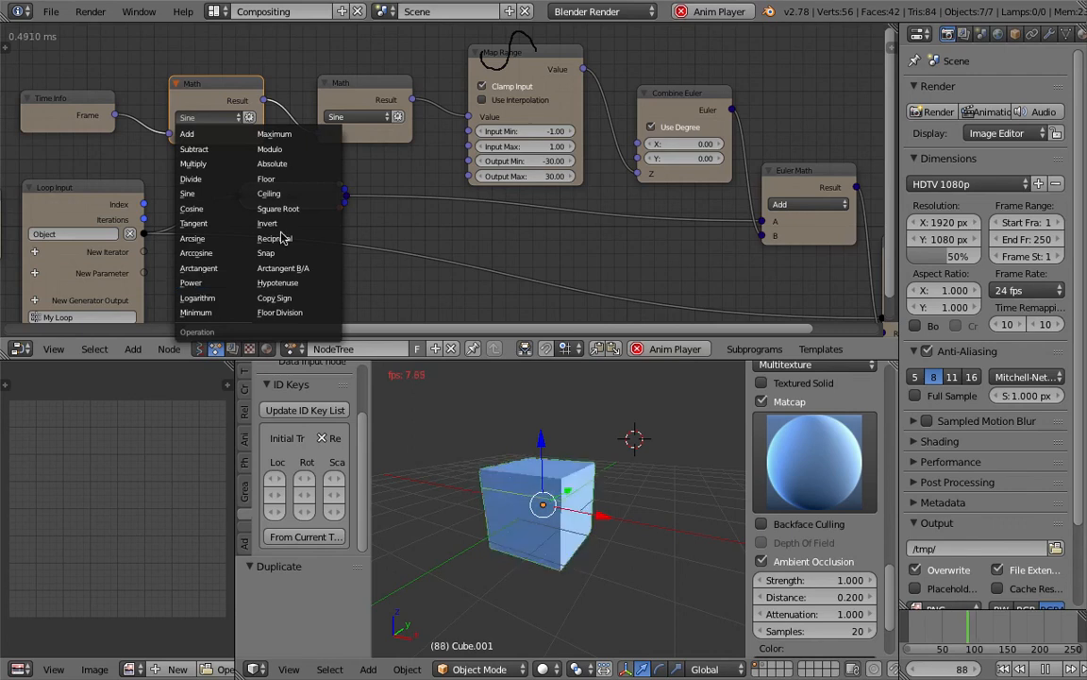
left_click(215, 164)
Step: Set the Multiply node's B value to 0.2
left_click(218, 148)
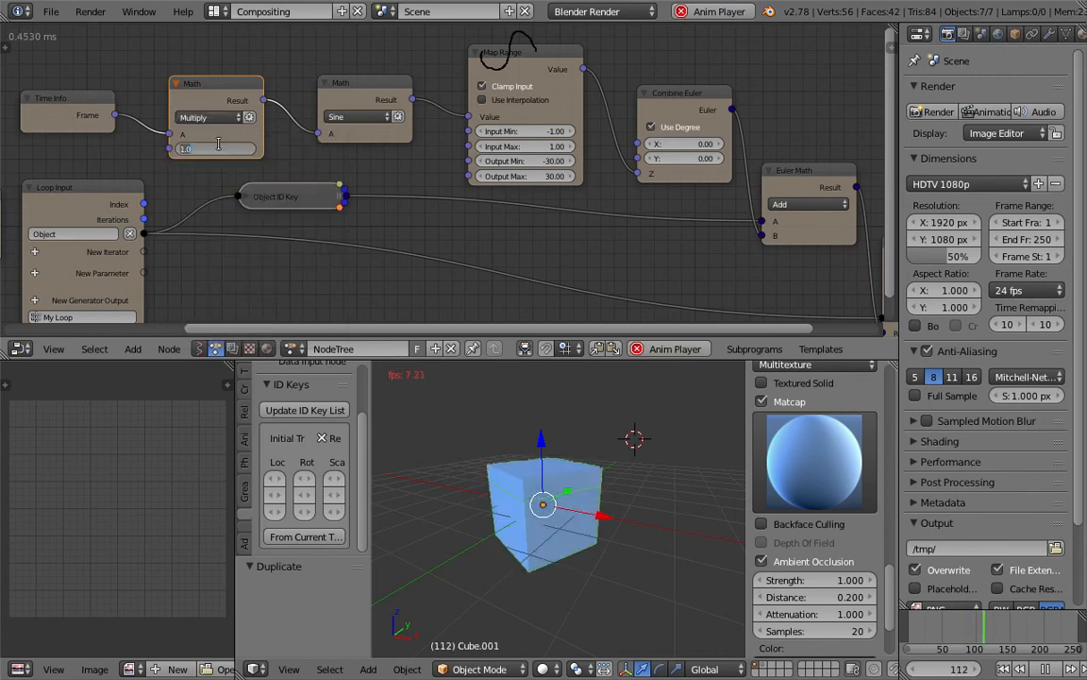
type("0.2")
key("Return")
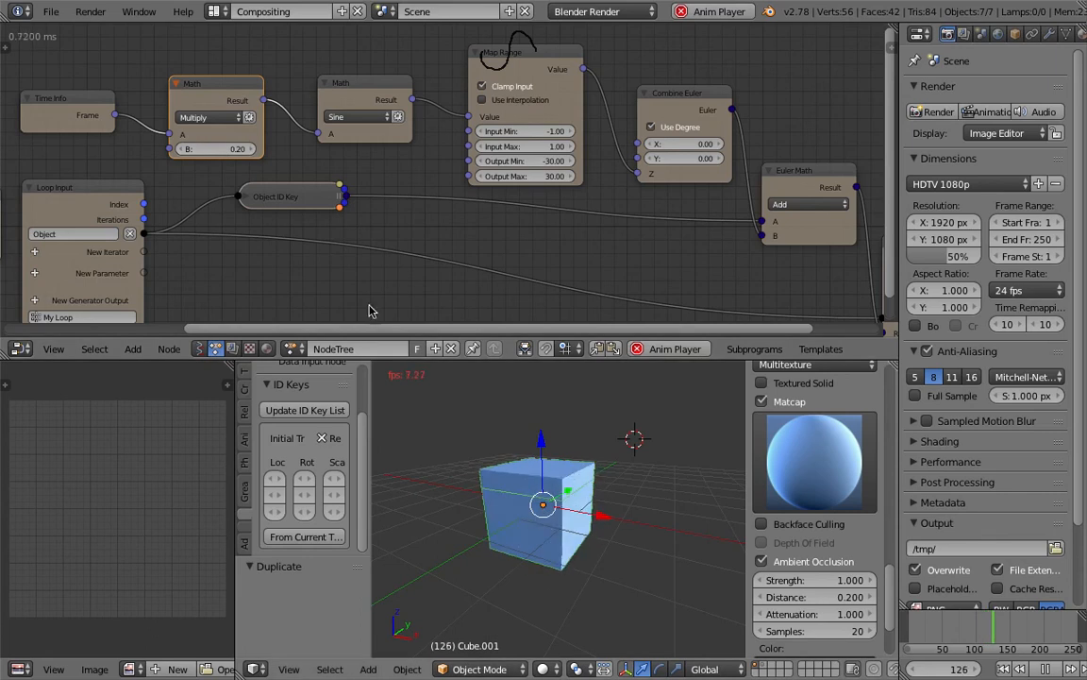
Step: Set the Multiply node's B value to 0.6 and save the file
left_click(234, 150)
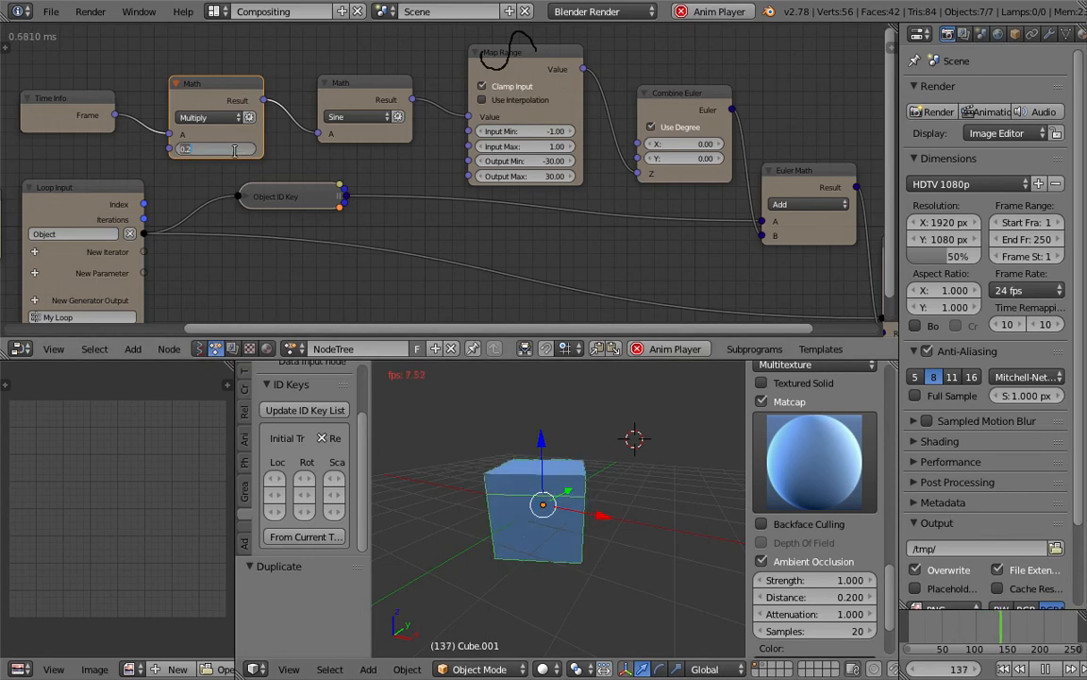
type("0.6")
key("Return")
key("ctrl+s")
left_click(237, 153)
Step: Move Time Info aside and insert a Delay Time node between it and the Multiply node
scroll(240, 122, "down", 1)
middle_click_drag(148, 131, 287, 141)
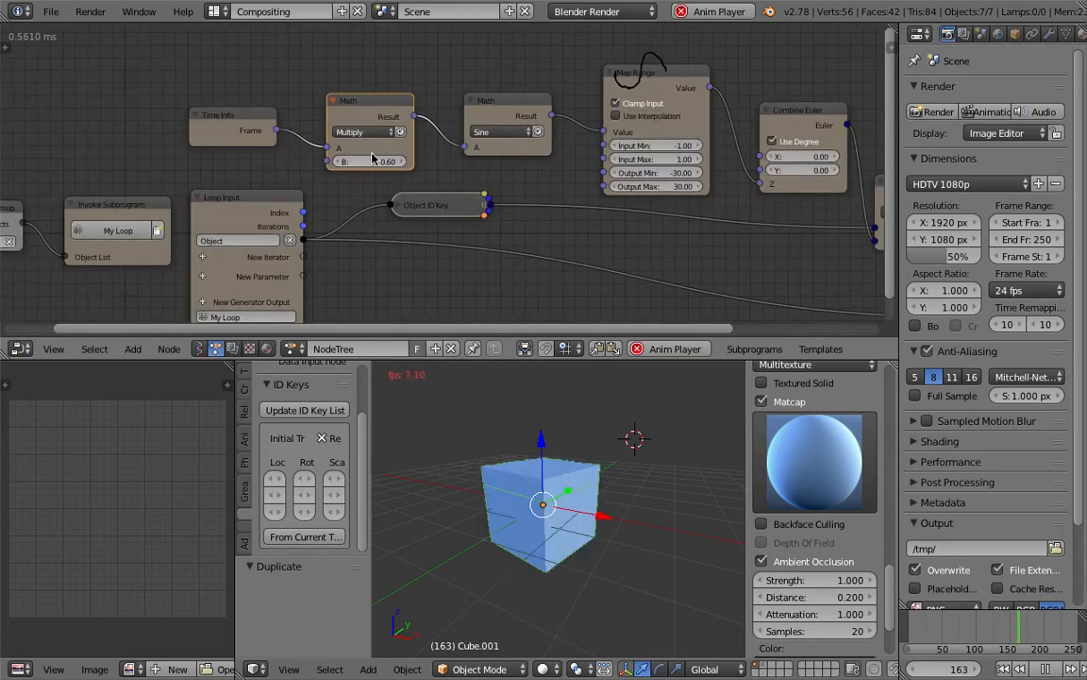
scroll(298, 144, "down", 1)
middle_click_drag(446, 167, 509, 164)
scroll(286, 138, "up", 1)
scroll(375, 152, "up", 1)
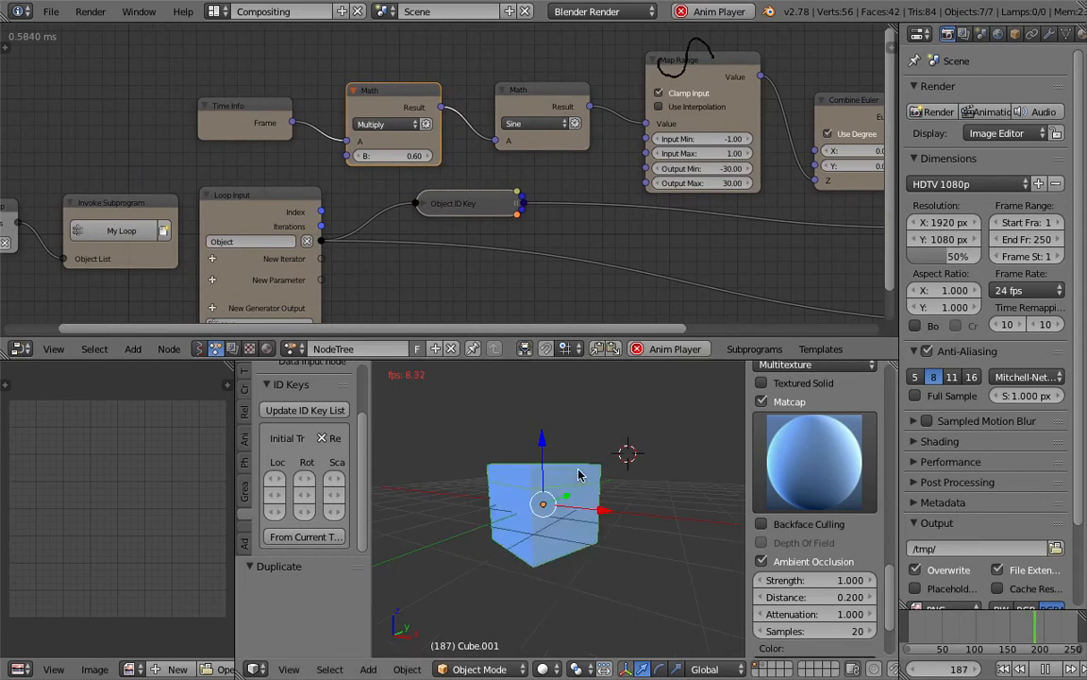
left_click_drag(248, 114, 129, 100)
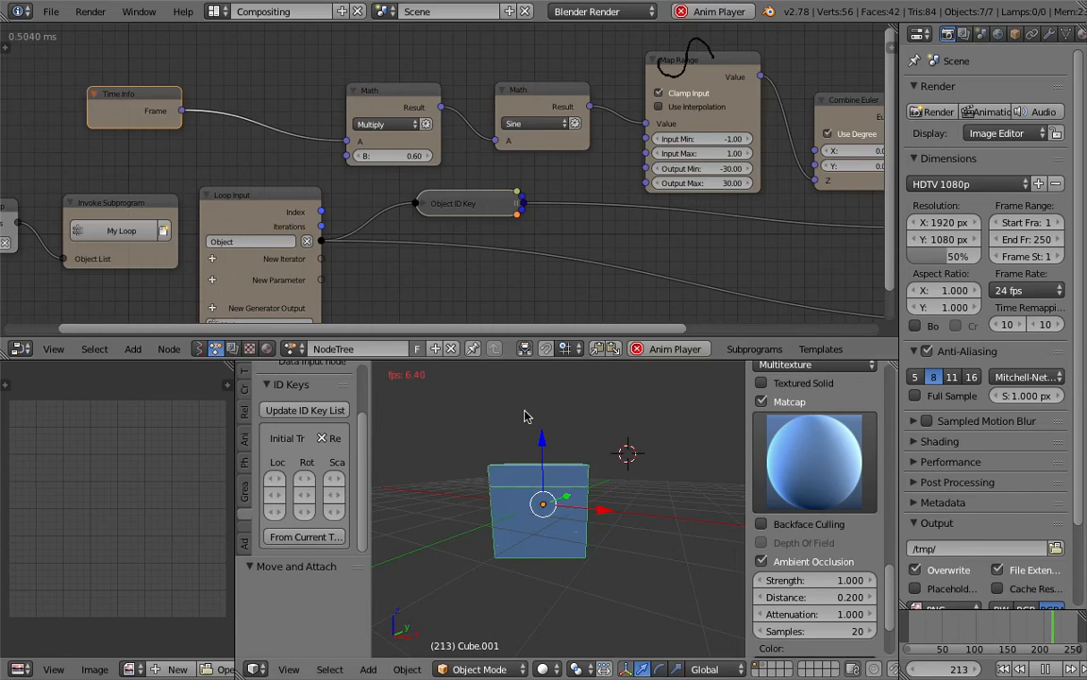
key("shift+a")
left_click(253, 76)
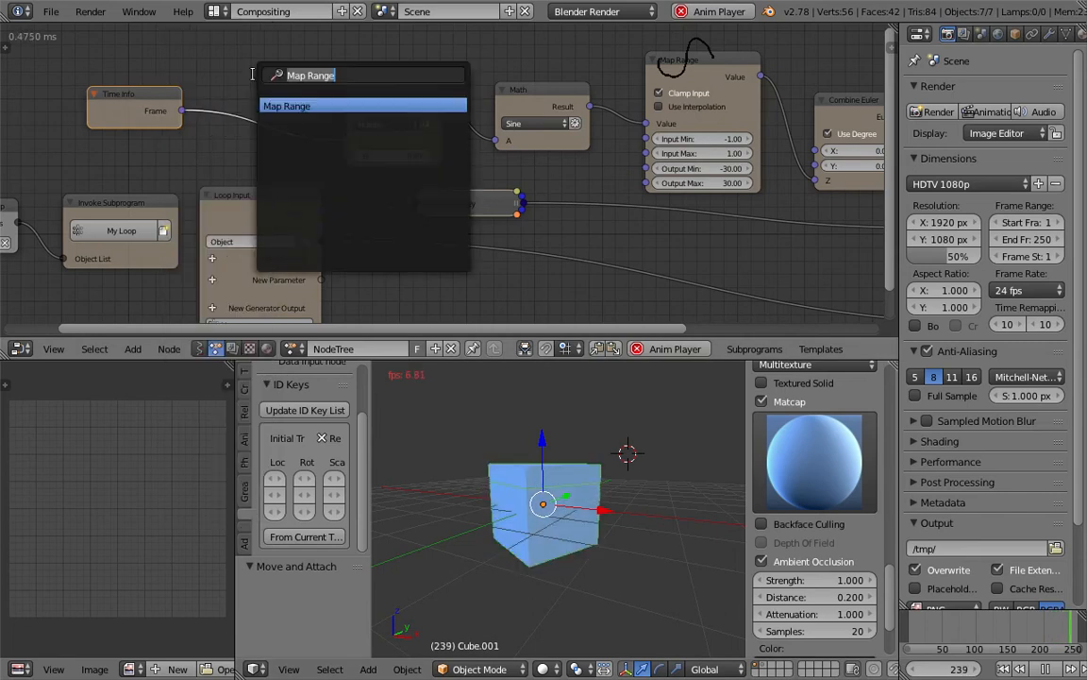
type("delay")
key("Return")
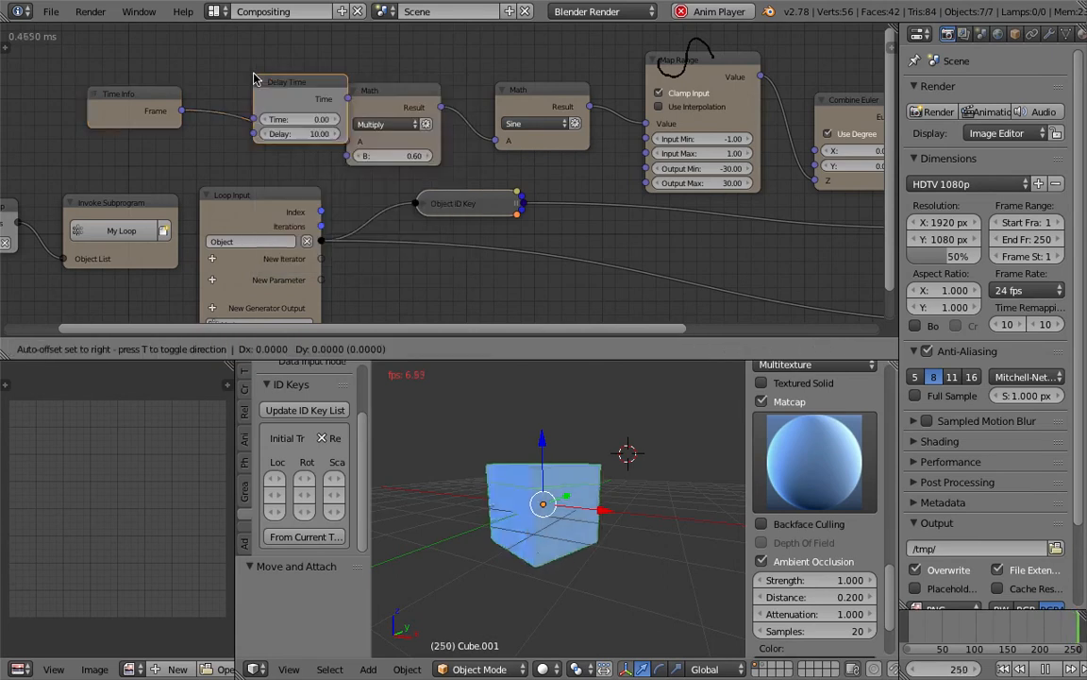
left_click(280, 114)
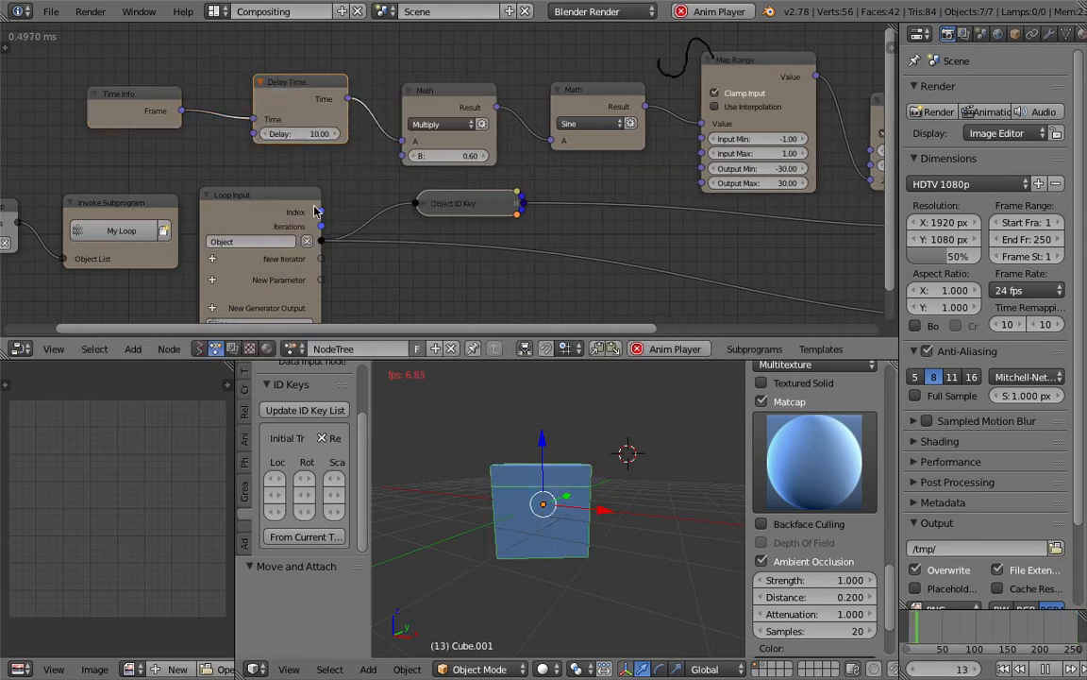
Step: Connect Loop Input's Index output to the Delay Time node's Delay input, inspect the offset slices, and save the file
left_click_drag(322, 211, 253, 133)
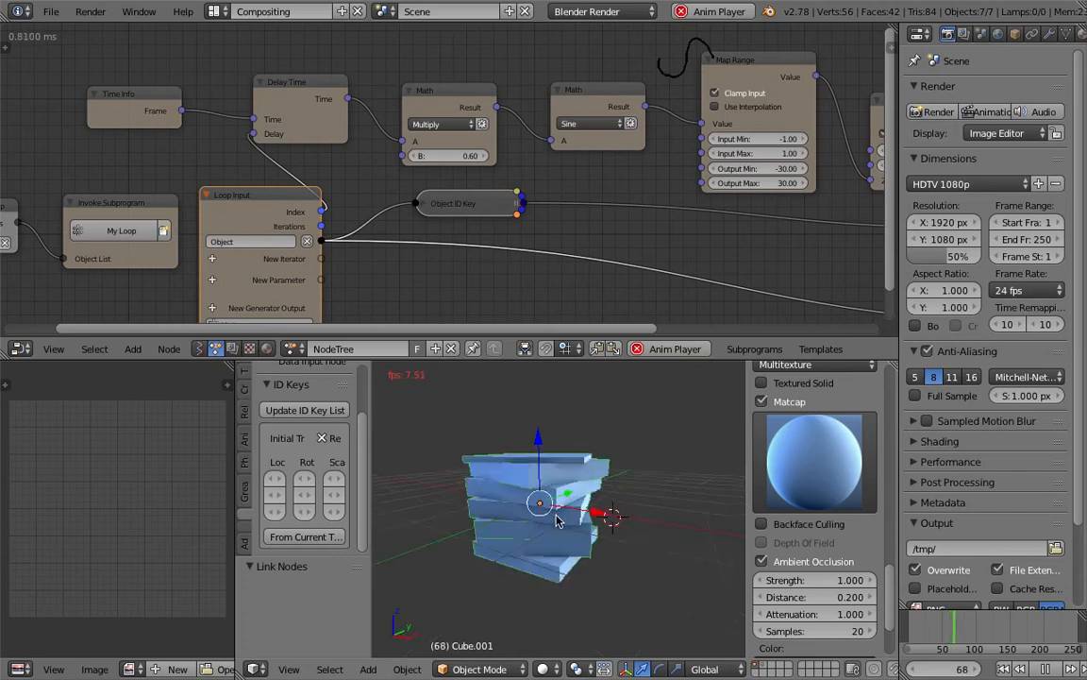
middle_click_drag(568, 558, 539, 628)
middle_click_drag(600, 570, 525, 615)
middle_click_drag(549, 552, 592, 481)
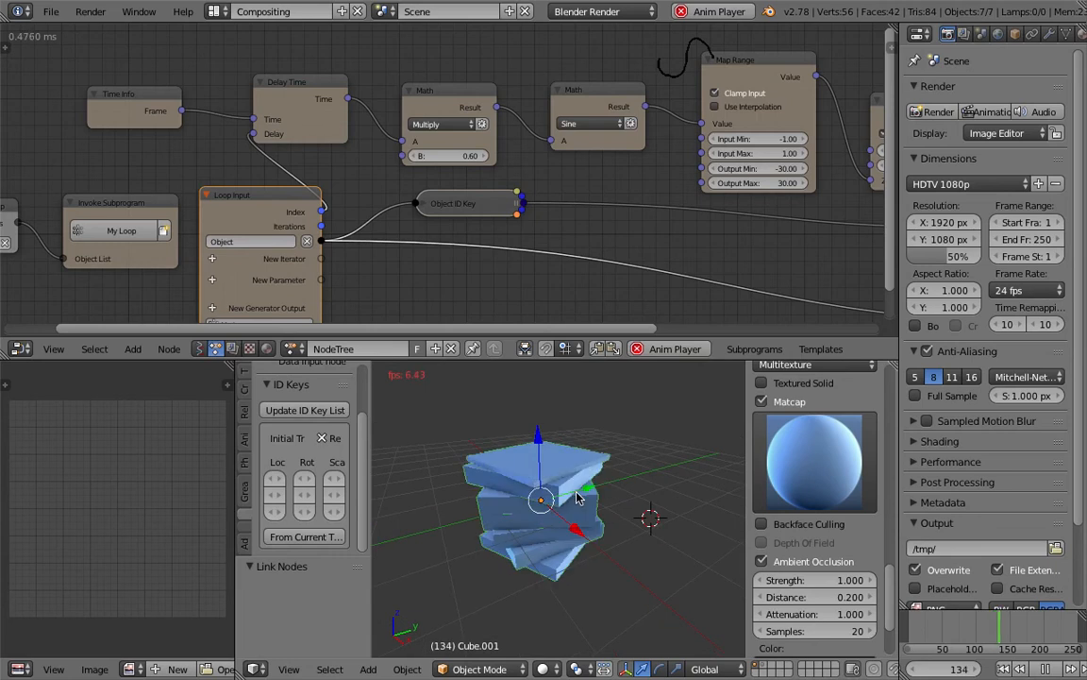
middle_click_drag(240, 211, 523, 176)
key("ctrl+s")
left_click(495, 179)
Step: Move Objects from Group aside and insert a Sort List node between it and the Invoke Subprogram node
left_click_drag(212, 172, 88, 163)
key("shift+a")
left_click(224, 117)
type("sor")
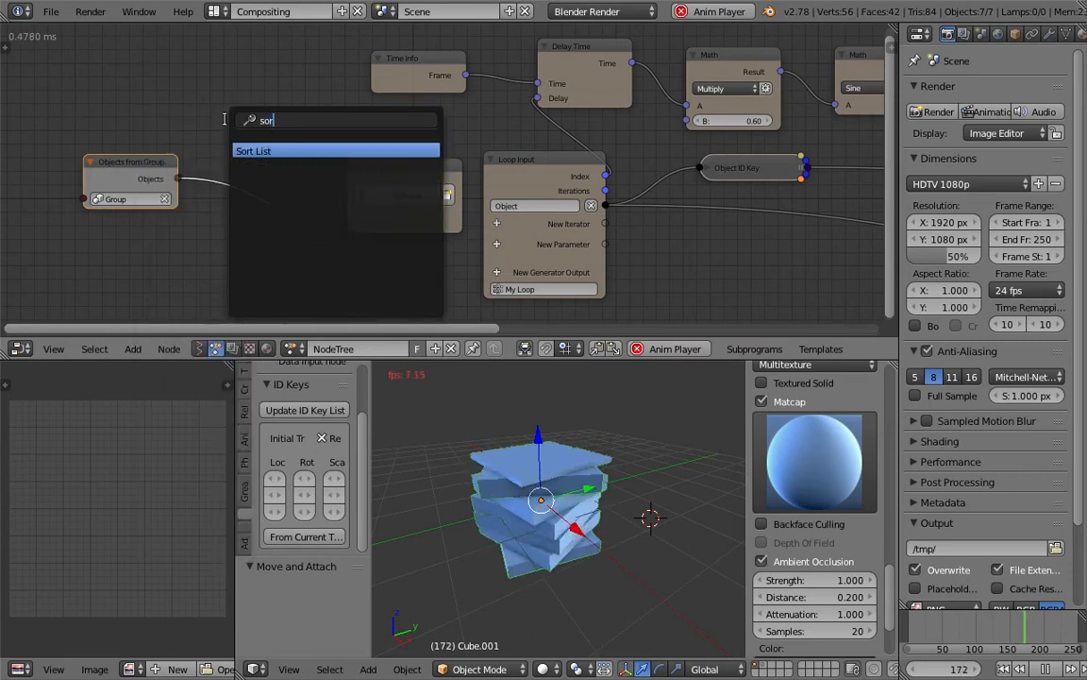
key("Return")
left_click(299, 165)
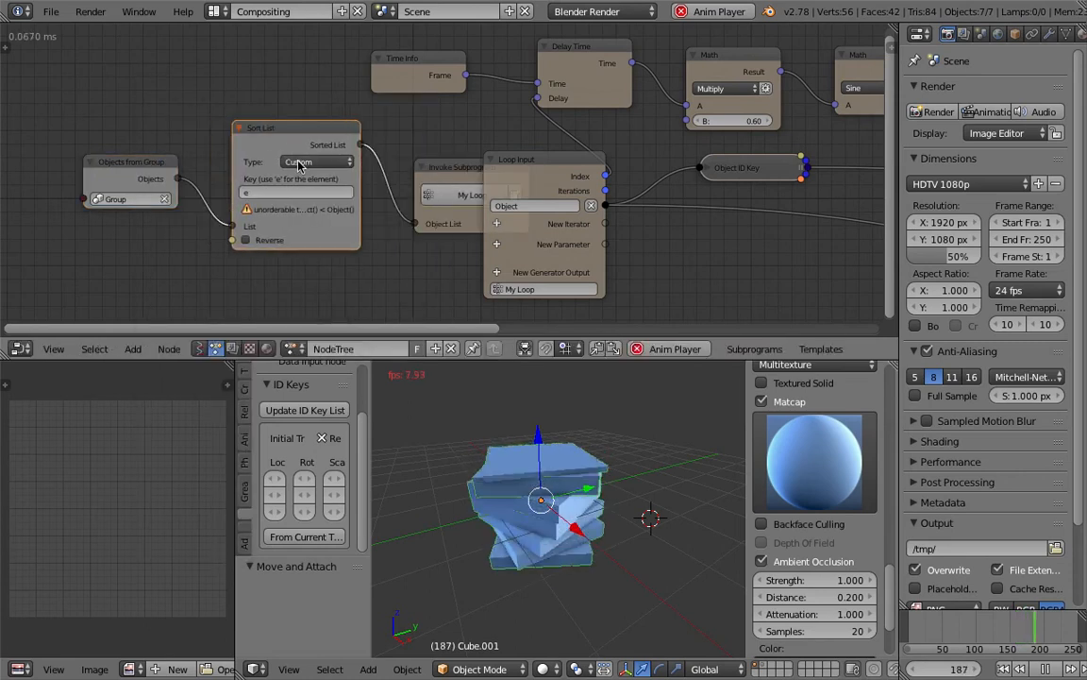
Step: Set the Sort List node's sort type to Direction
left_click(298, 162)
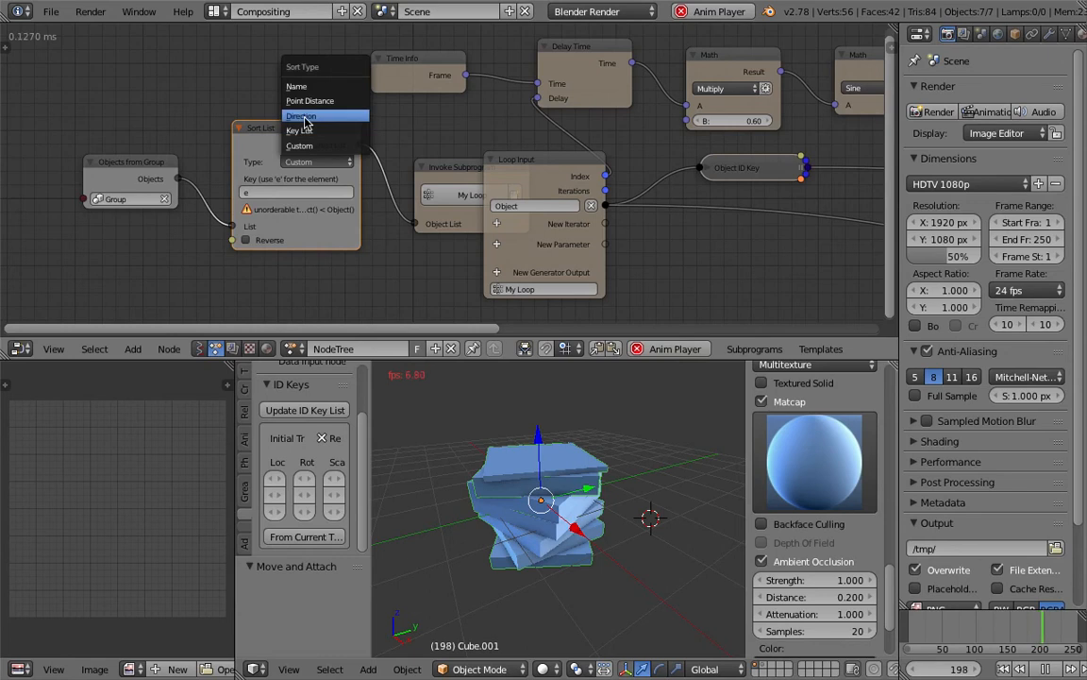
left_click(303, 117)
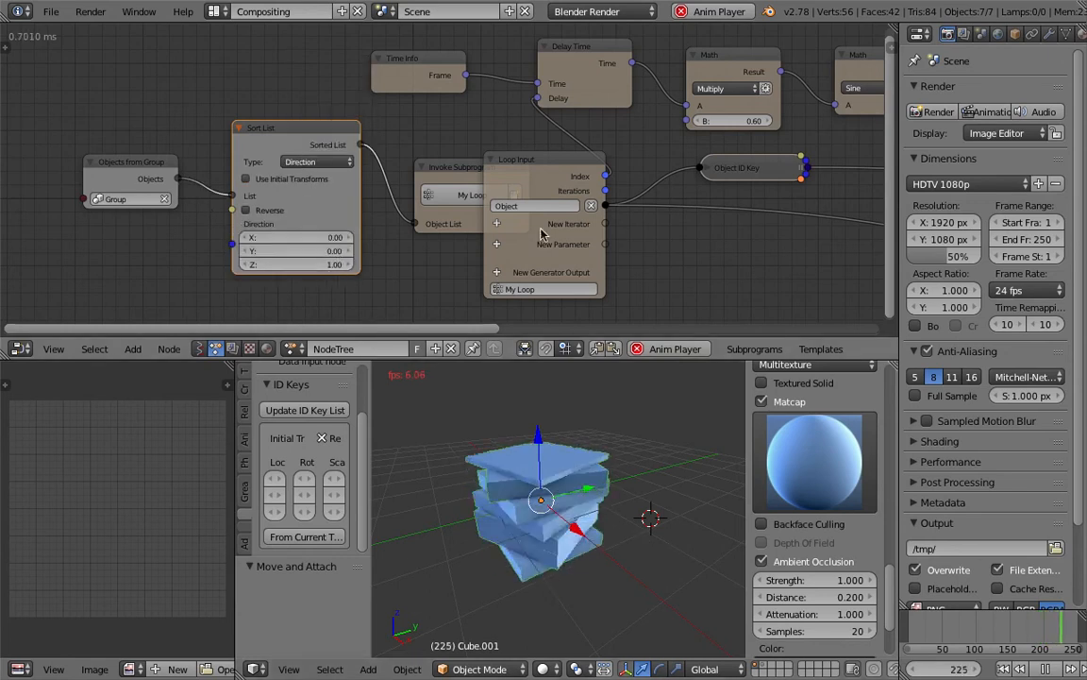
left_click(297, 179)
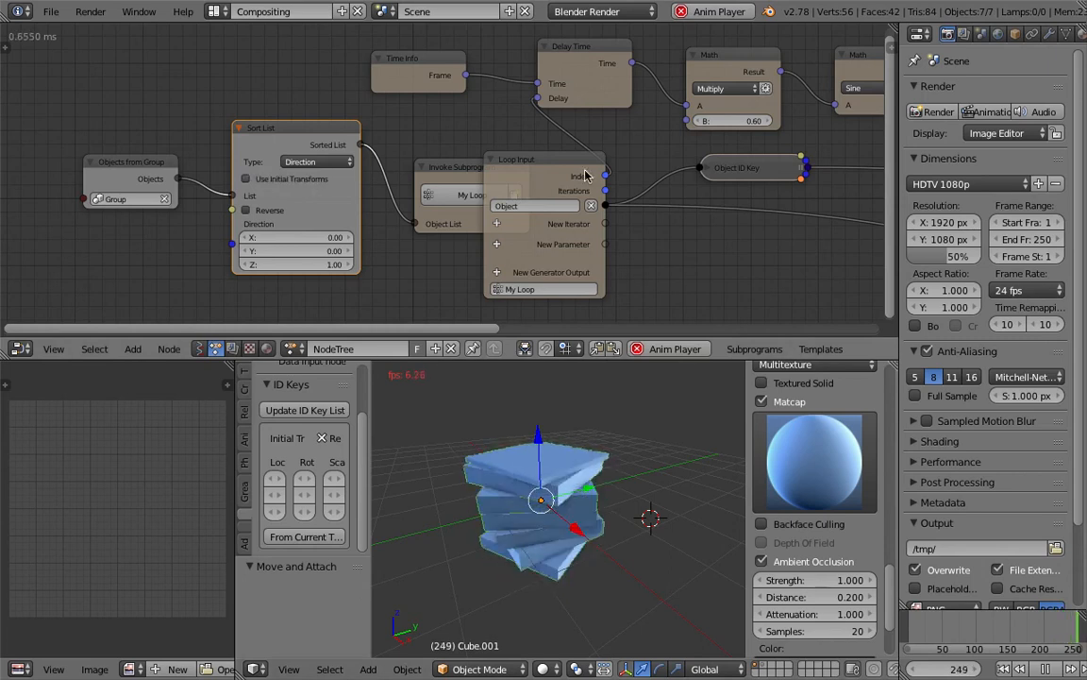
Step: Spread out the Invoke Subprogram, Sort List and Objects from Group nodes so they no longer overlap
left_click_drag(453, 167, 356, 164)
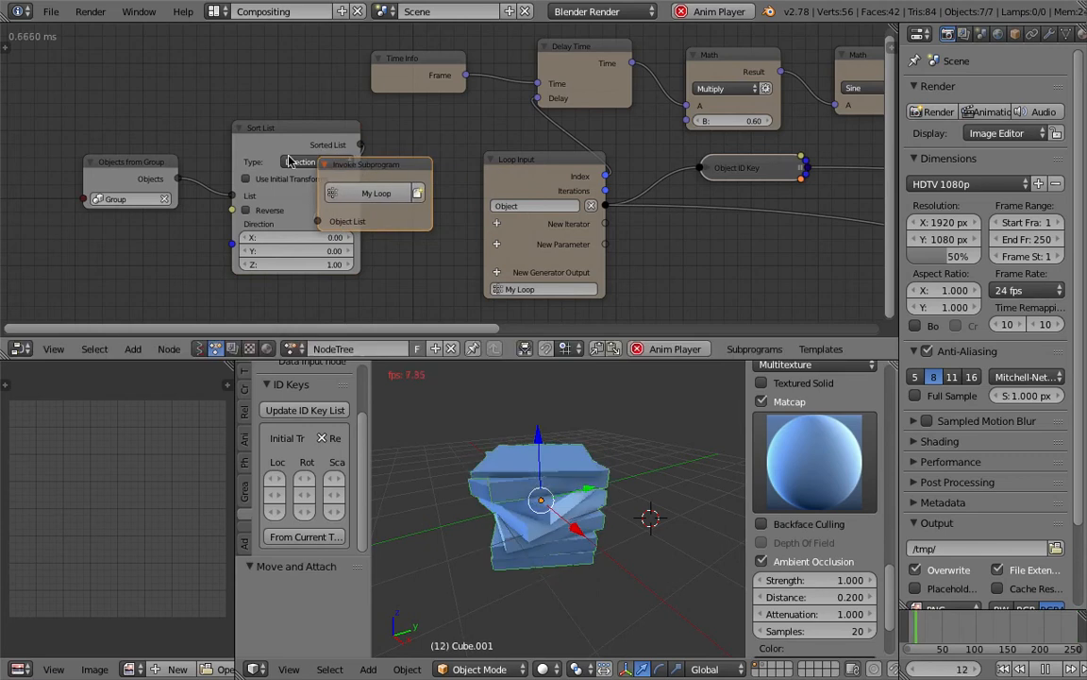
left_click_drag(253, 128, 164, 119)
left_click(99, 161)
left_click_drag(99, 161, 28, 148)
Step: Check the sorted slices in the 3D view and stop the animation playback
mouse_move(550, 475)
middle_mouse_down()
mouse_move(664, 435)
mouse_move(530, 480)
middle_mouse_up()
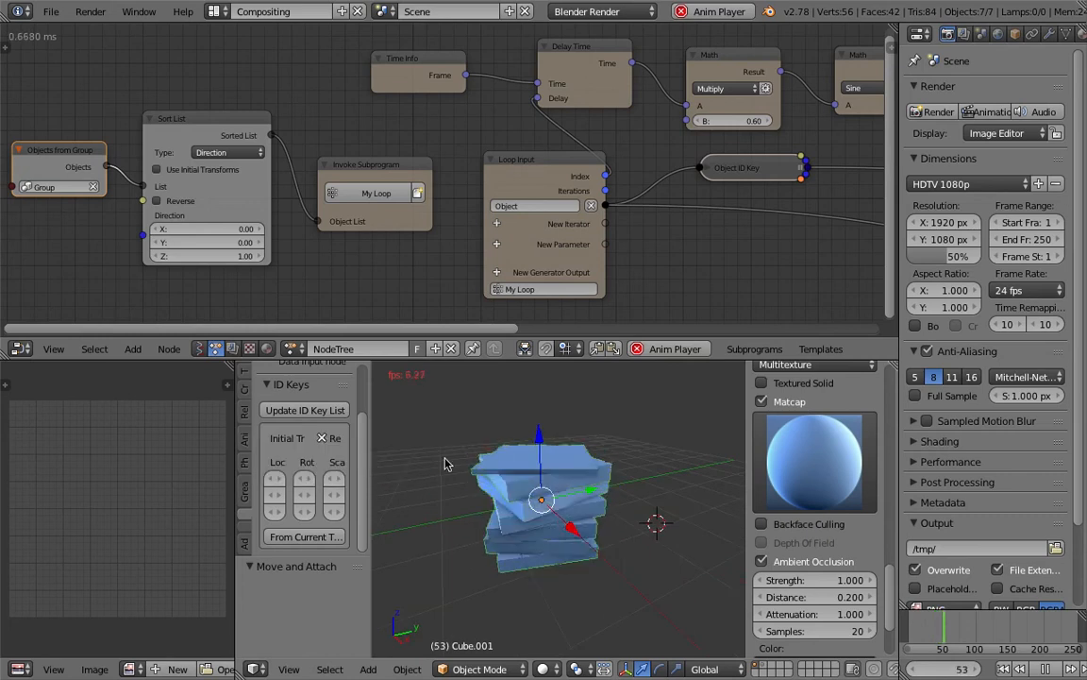
middle_click_drag(578, 245, 472, 243)
key("alt+a")
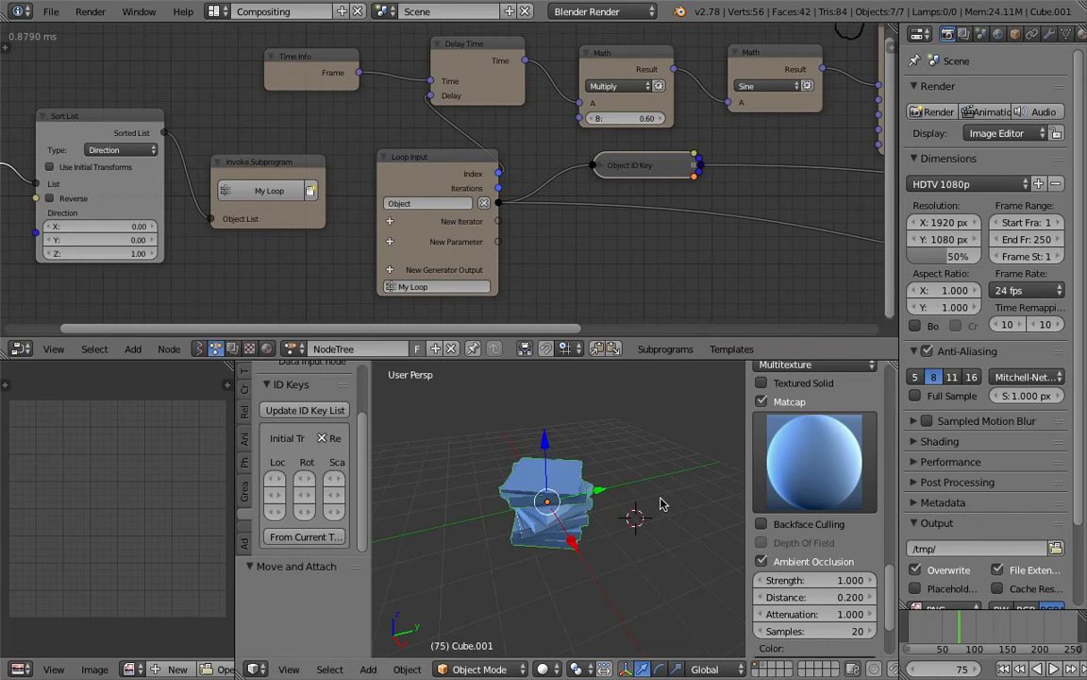
middle_click_drag(544, 227, 479, 217)
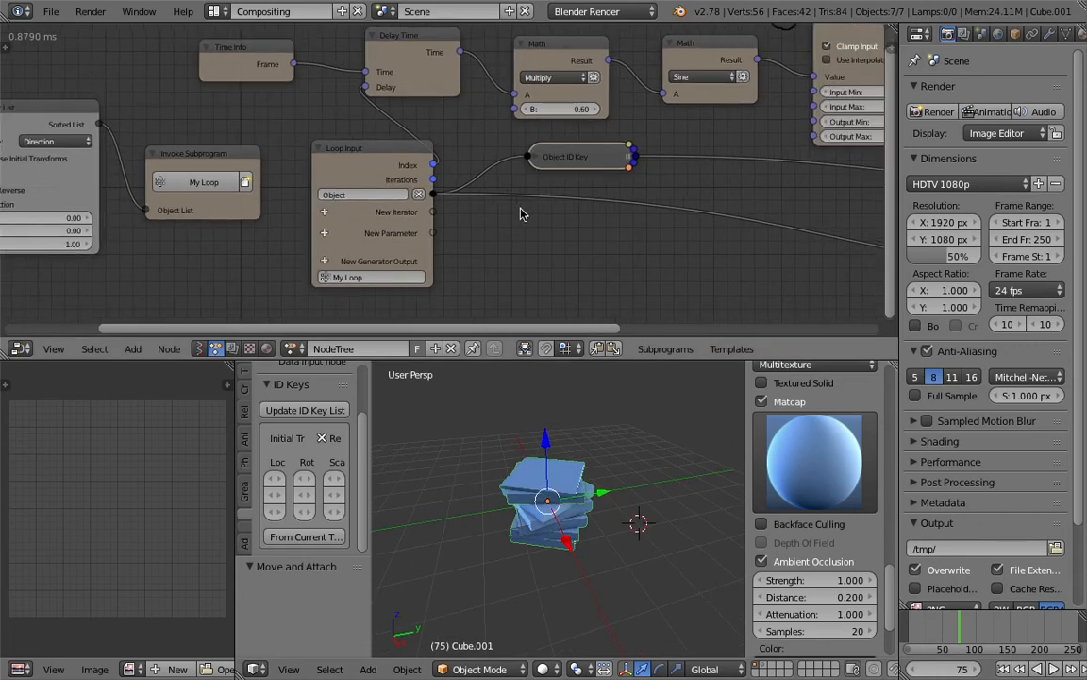
Step: Enlarge the node editor and move the Combine Euler, Map Range, Math and Delay Time nodes up, away from the object links
middle_click_drag(643, 194, 489, 236)
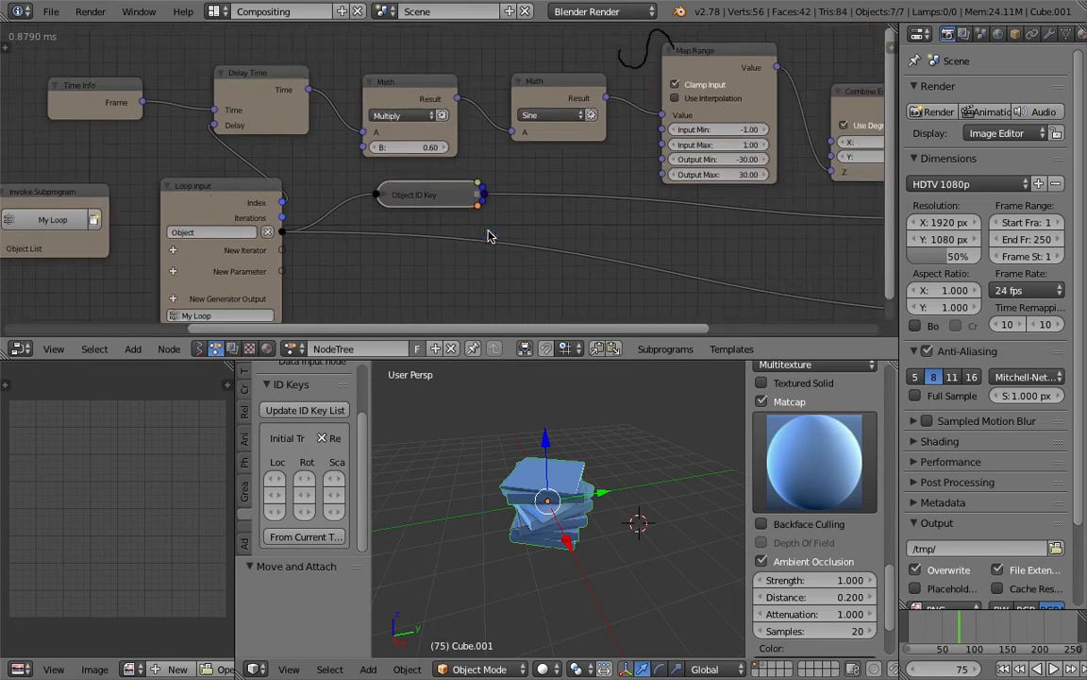
left_click_drag(612, 359, 608, 422)
middle_click_drag(519, 227, 328, 214)
scroll(391, 224, "down", 1)
middle_click_drag(556, 152, 538, 194)
left_click_drag(605, 174, 598, 132)
left_click_drag(450, 143, 451, 91)
left_click_drag(374, 179, 377, 108)
left_click_drag(255, 175, 270, 110)
left_click_drag(151, 162, 182, 123)
left_click(700, 233)
middle_click_drag(682, 217, 630, 183)
Step: Save the file as the incremented version kafka_metalmorphosis_slicing_002.blend
key("super+s")
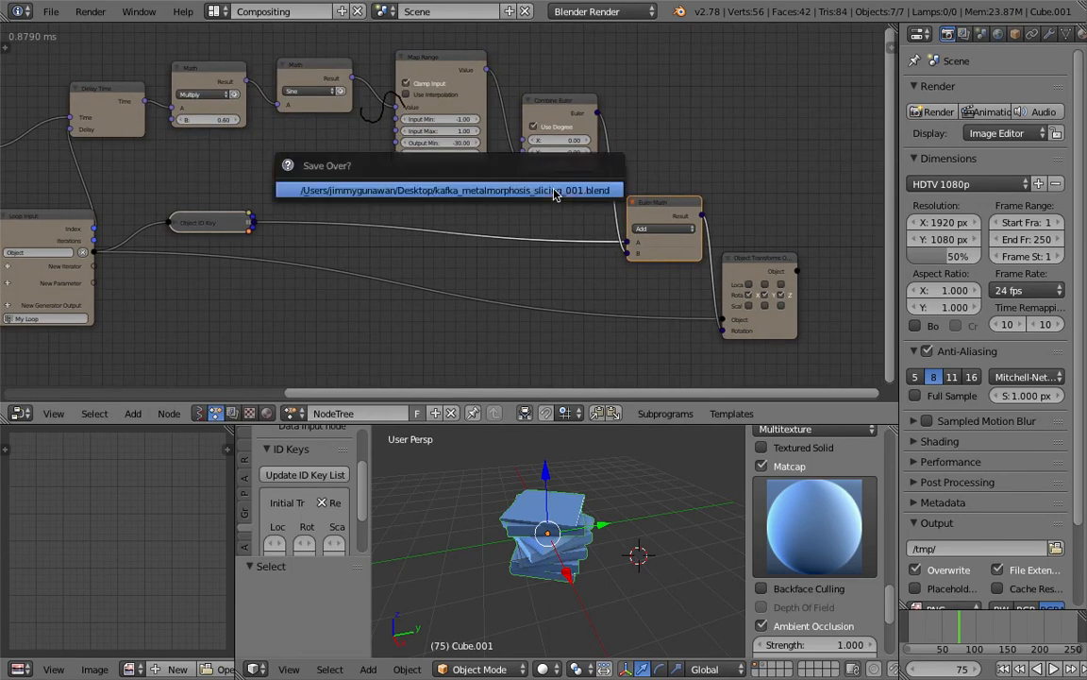
left_click(53, 12)
left_click(81, 159)
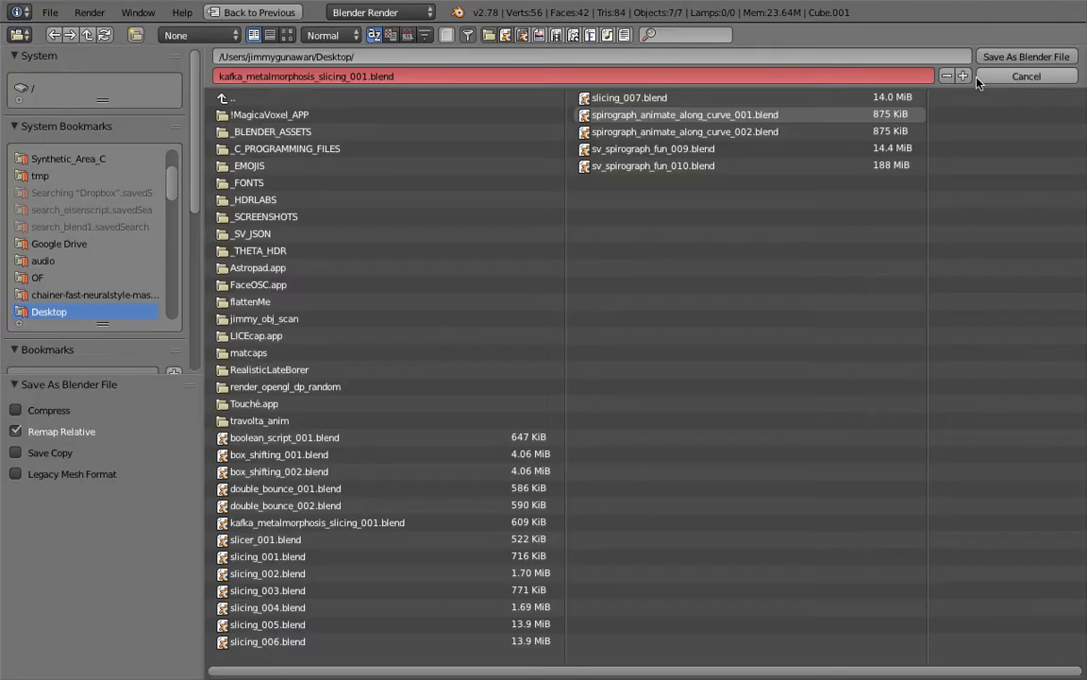
left_click(962, 75)
left_click(991, 59)
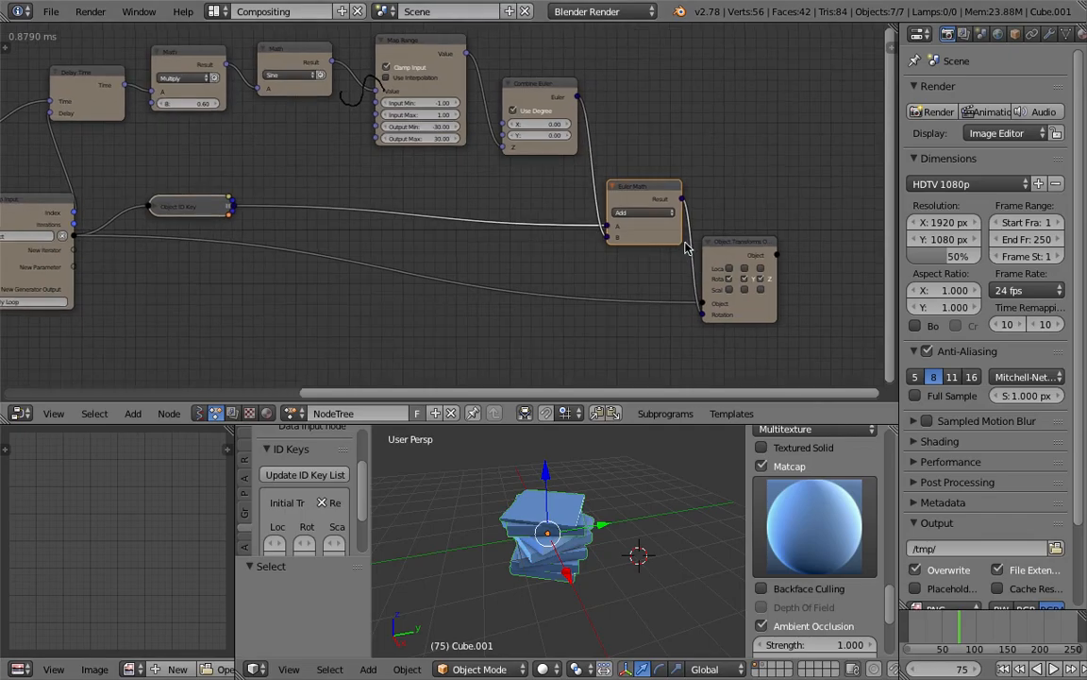
Step: Widen the node editor and spread the Euler Math and Object Transforms Output nodes further apart
left_click_drag(898, 222, 1008, 222)
left_click_drag(699, 189, 693, 164)
left_click_drag(788, 248, 819, 245)
key("ctrl+s")
left_click(817, 243)
middle_click_drag(818, 243, 872, 202)
middle_click_drag(697, 481, 702, 450)
scroll(696, 457, "up", 1)
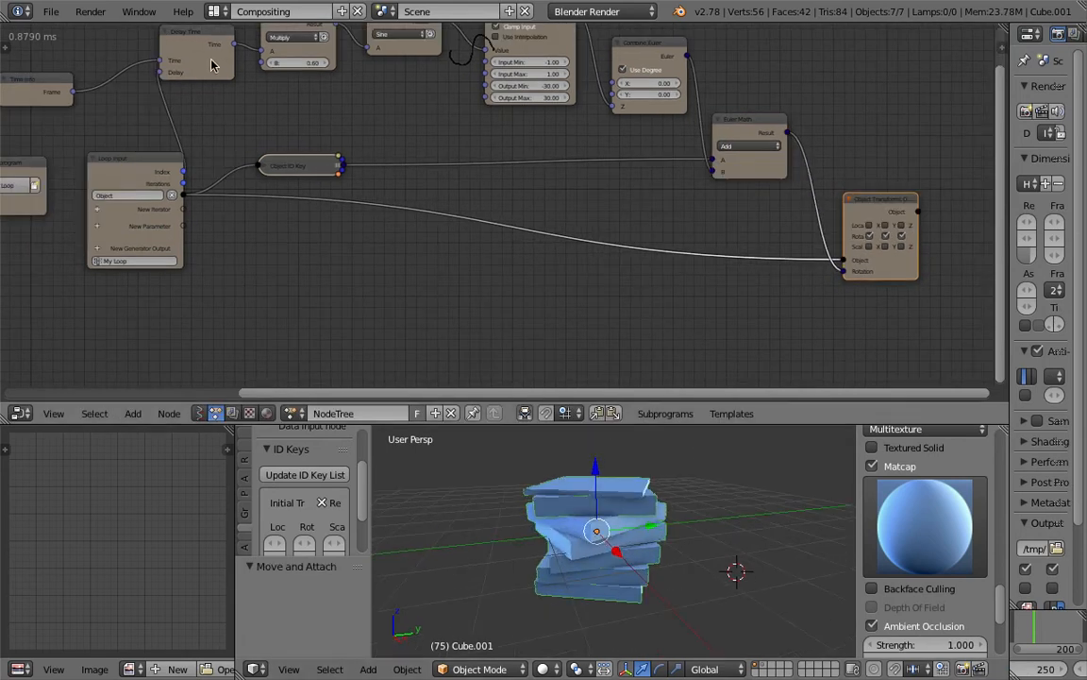
Step: Open the existing file slicing_007.blend from the Desktop folder
left_click(51, 12)
mouse_move(73, 66)
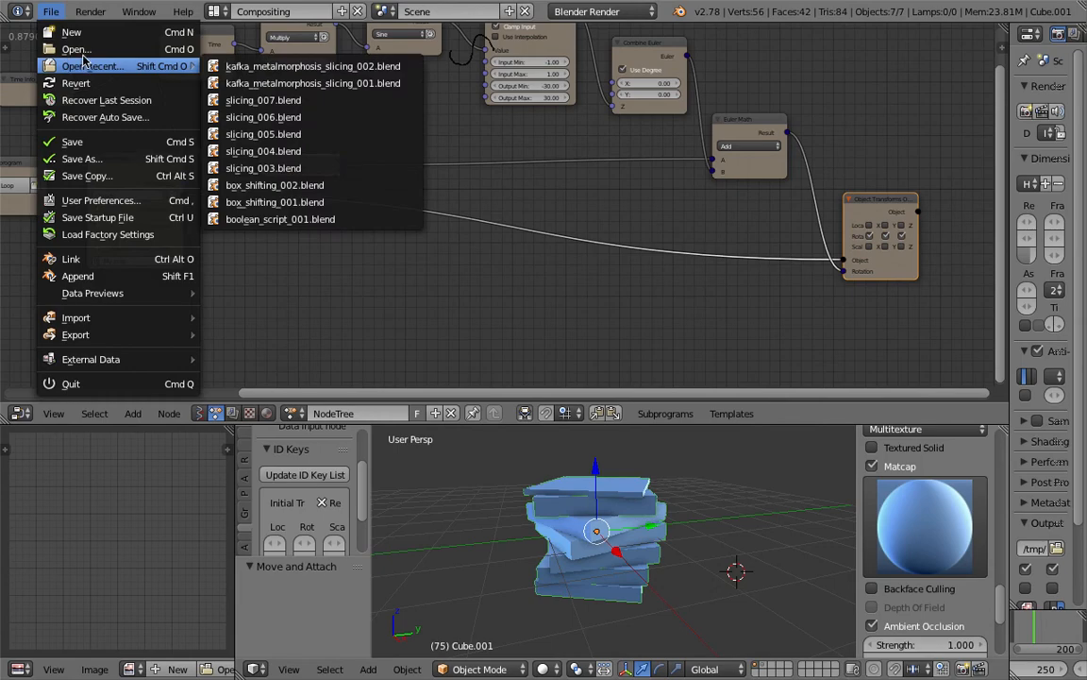
left_click(79, 48)
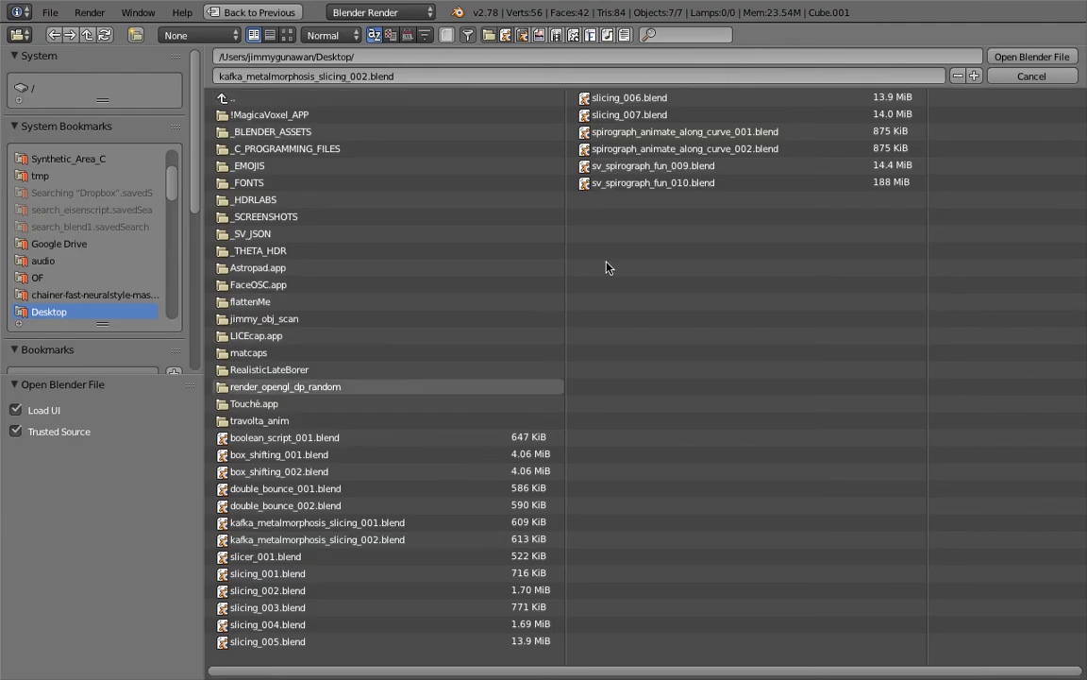
double_click(629, 114)
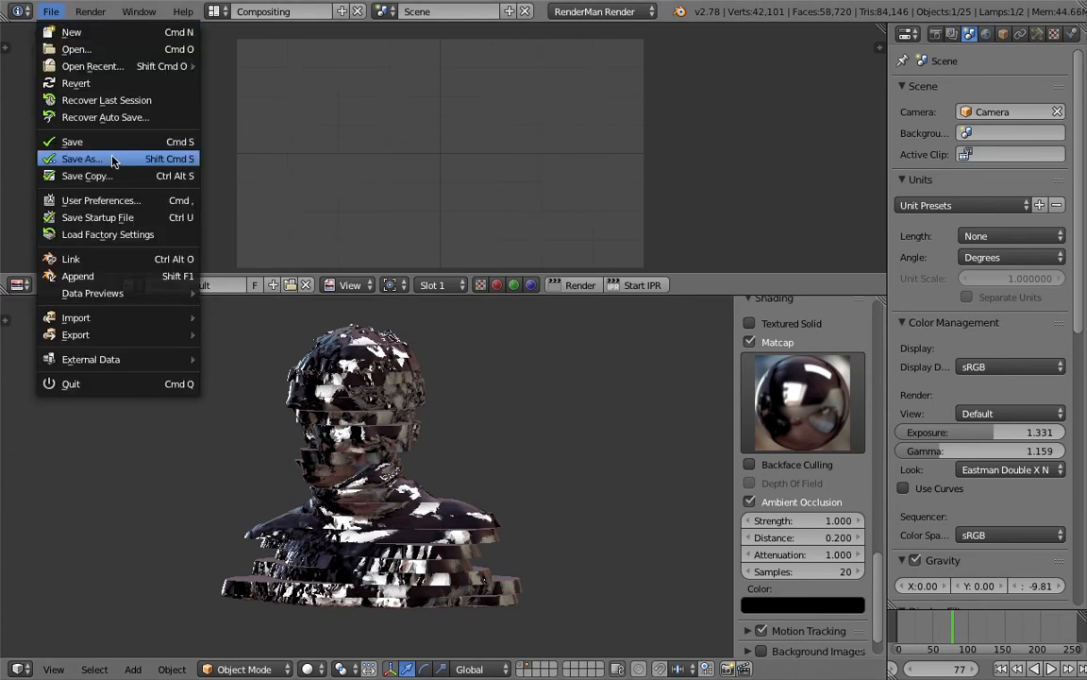
Step: Save the opened bust scene as a new file with the next incremented version number
left_click(104, 158)
left_click(962, 75)
left_click(996, 59)
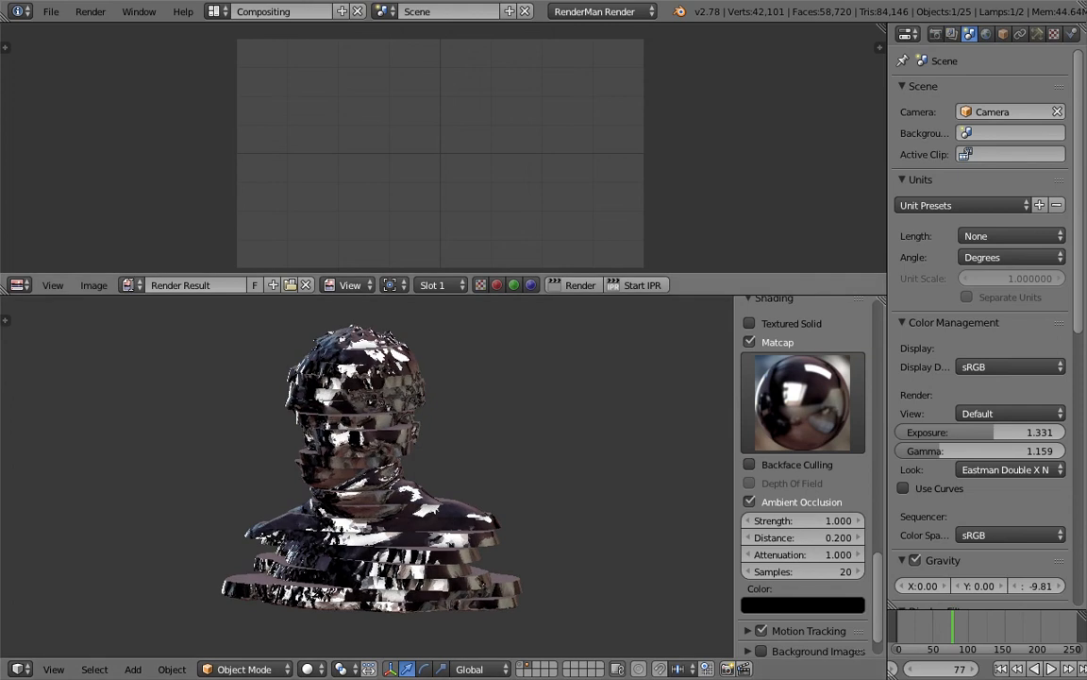
Step: Change the image editor above the 3D view to a Node Editor showing the Animation Nodes tree NodeTree.001
left_click(131, 284)
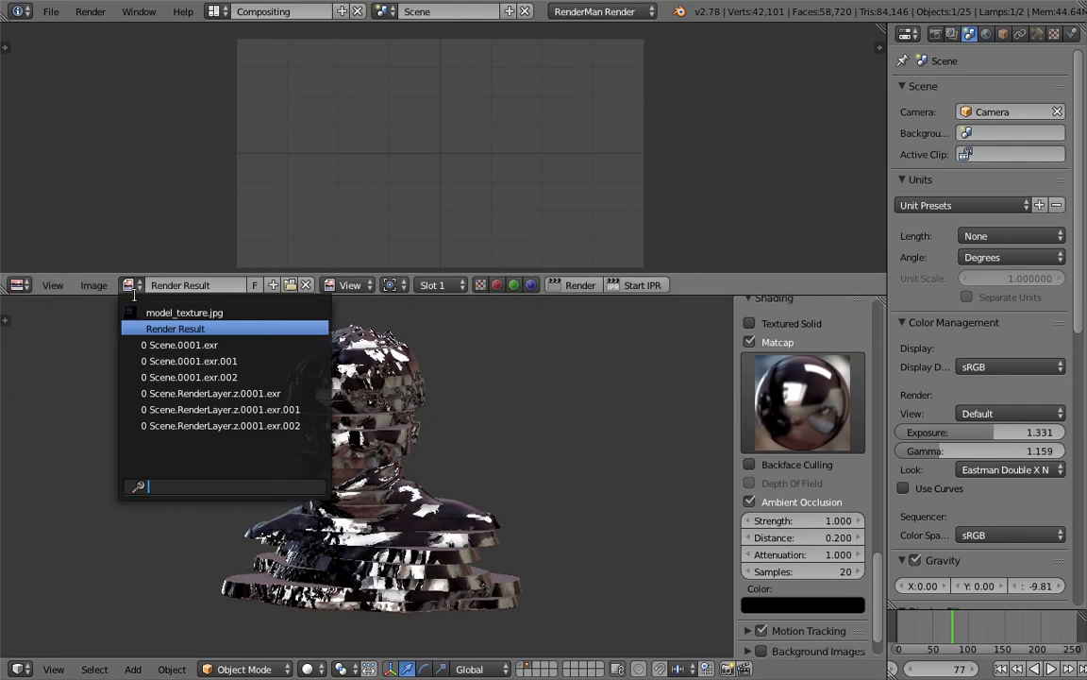
left_click(19, 284)
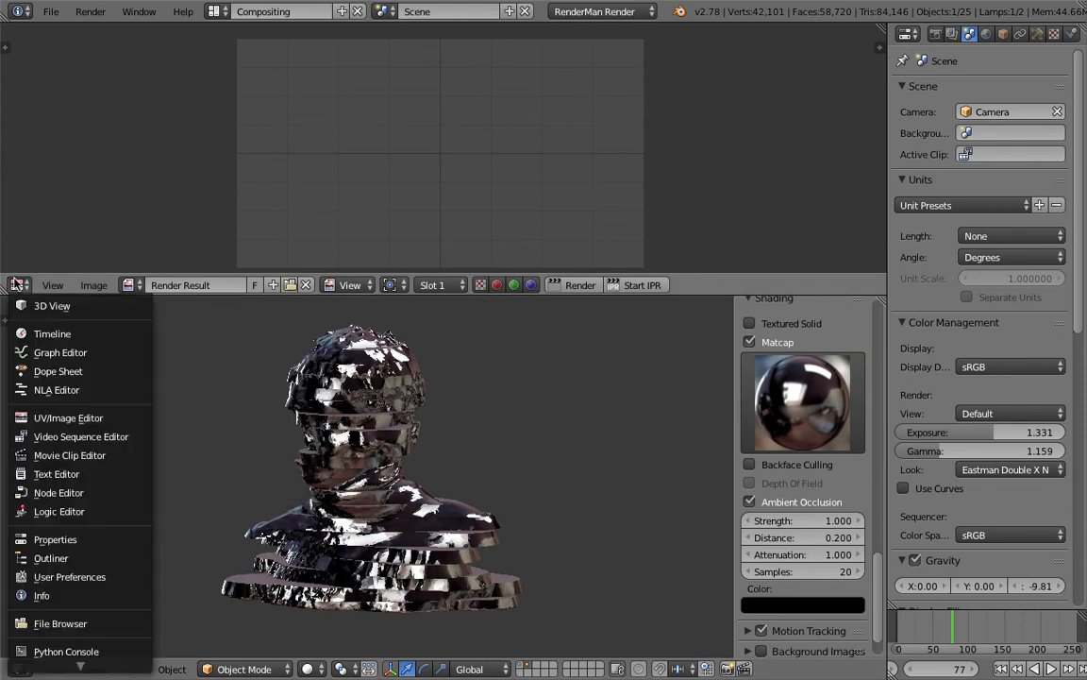
left_click(52, 492)
left_click(199, 284)
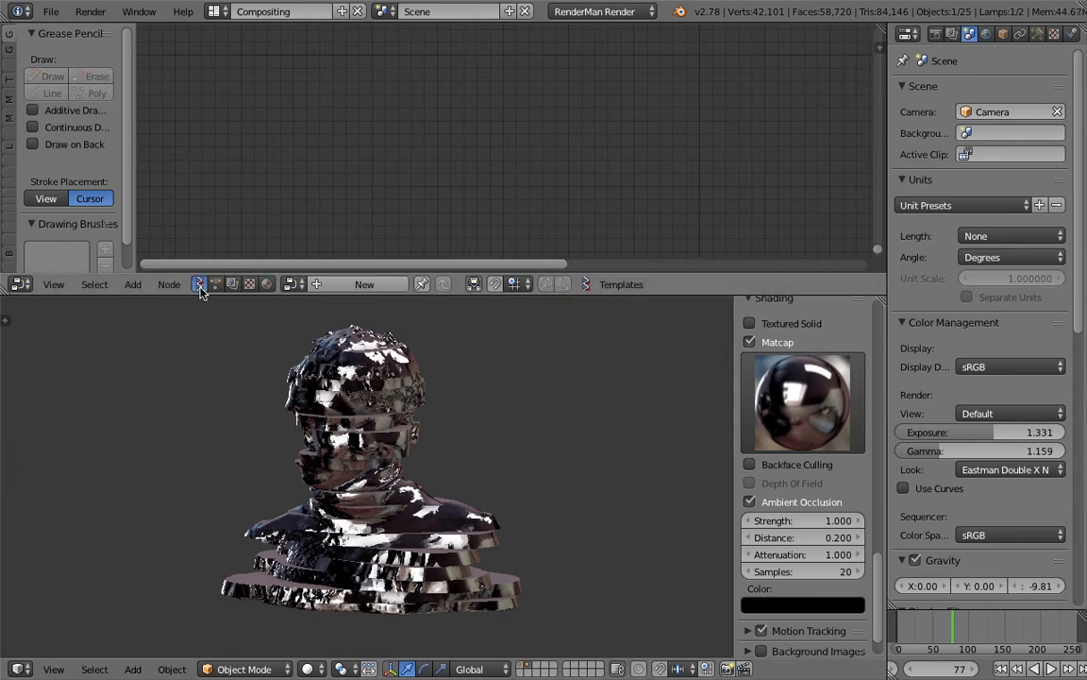
left_click(292, 284)
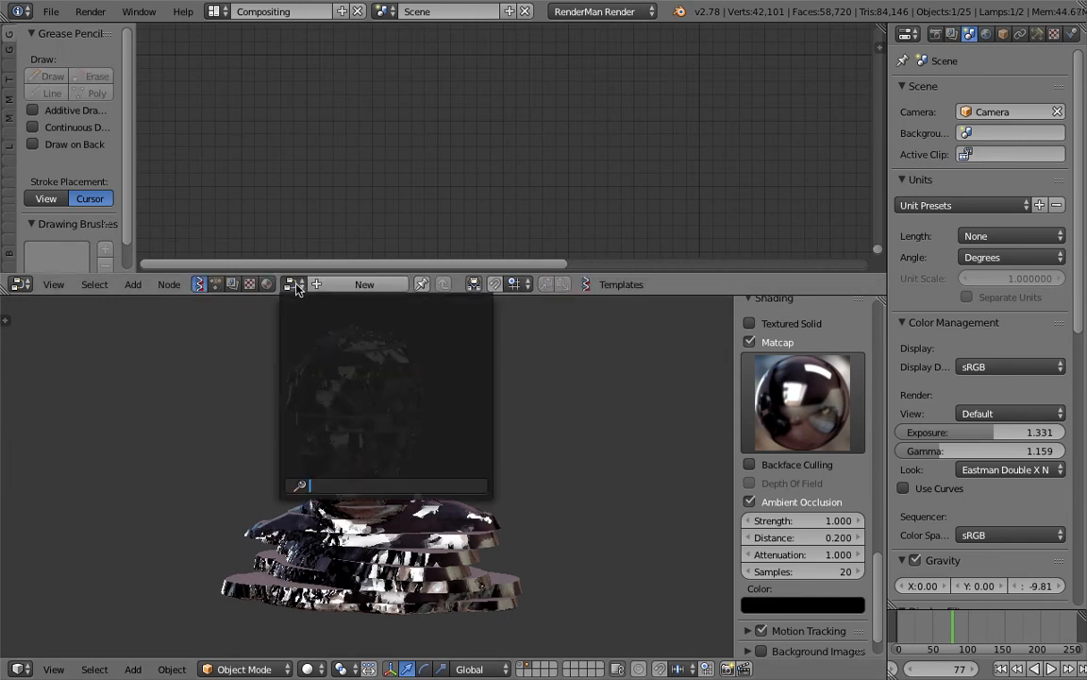
left_click(215, 284)
left_click(199, 285)
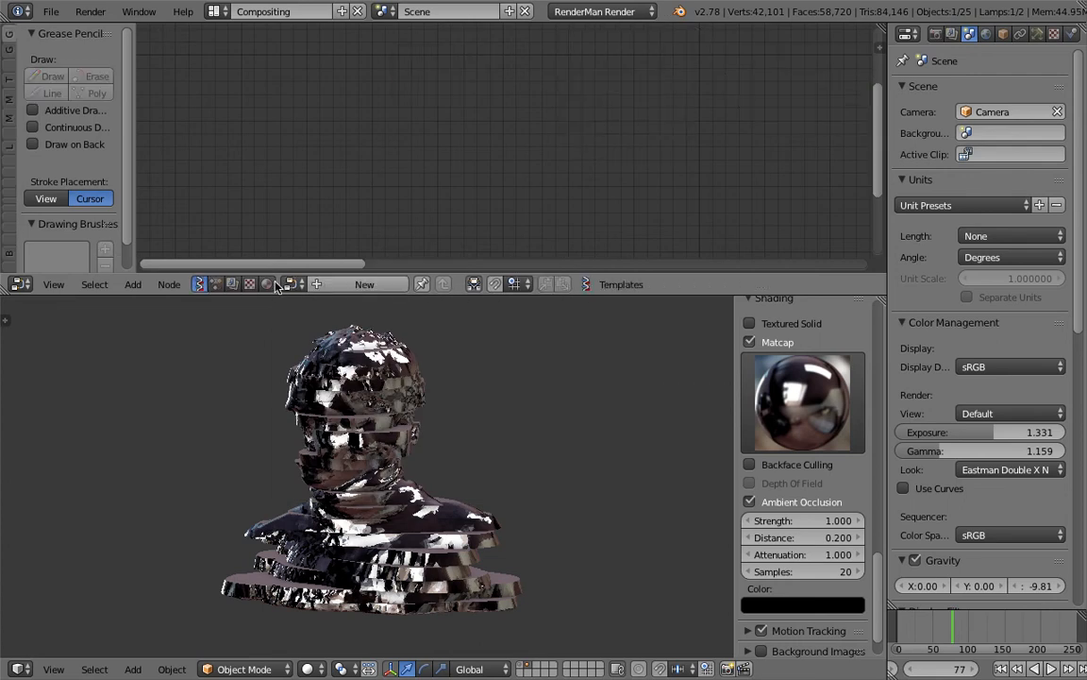
left_click(293, 284)
left_click(217, 284)
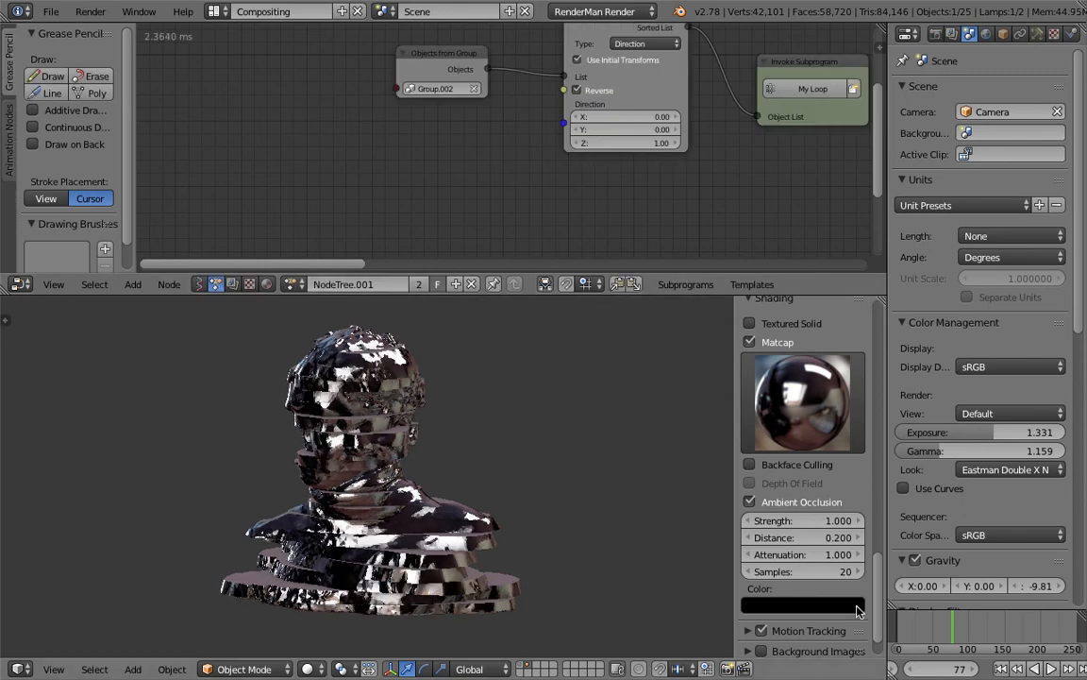
Step: Play the sliced bust animation from the start and stop it again
left_click(1003, 669)
left_click(1054, 669)
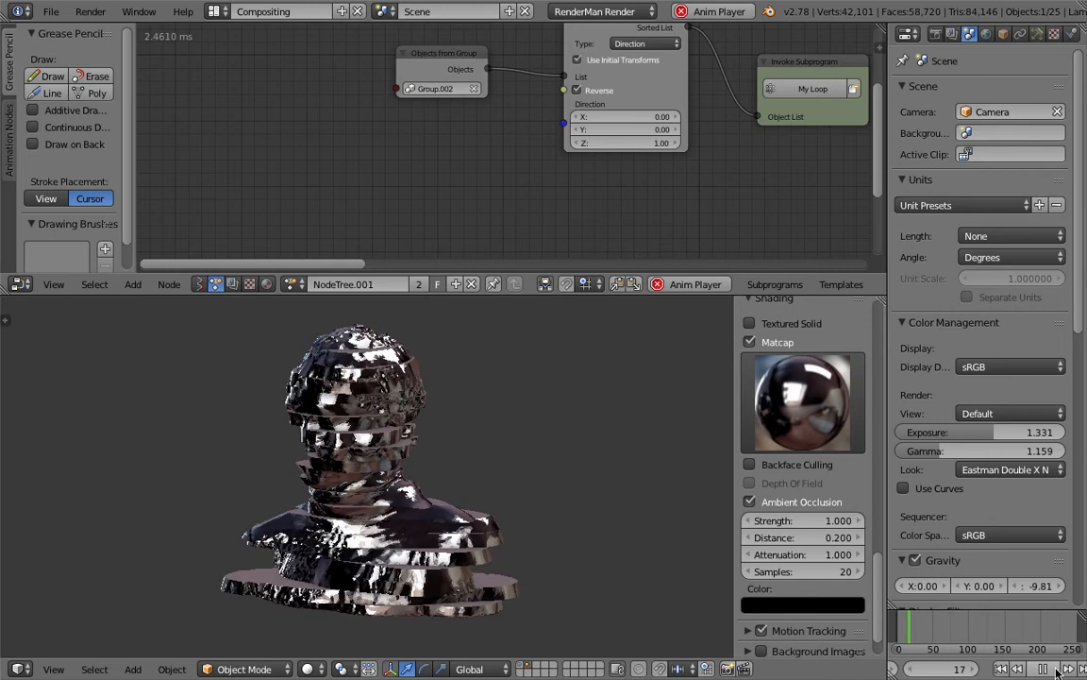
key("alt+a")
Step: Create a blank node tree of the other type and sketch two overlapping slice outlines and two upright profile lines in Grease Pencil
left_click(199, 285)
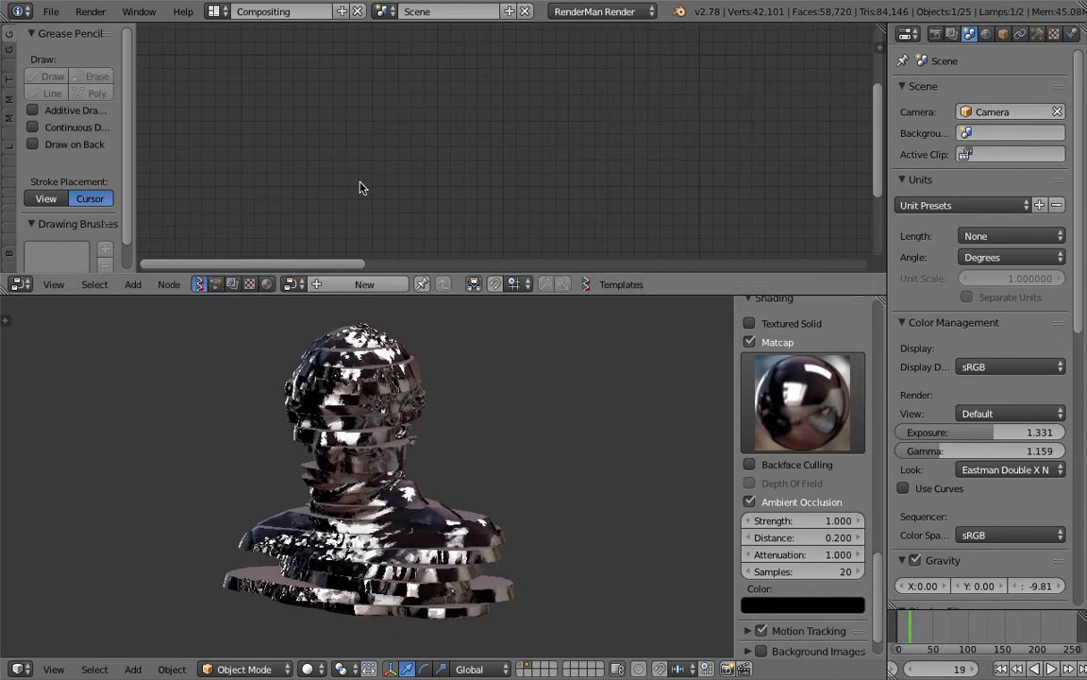
left_click(362, 283)
left_click_drag(380, 131, 304, 177)
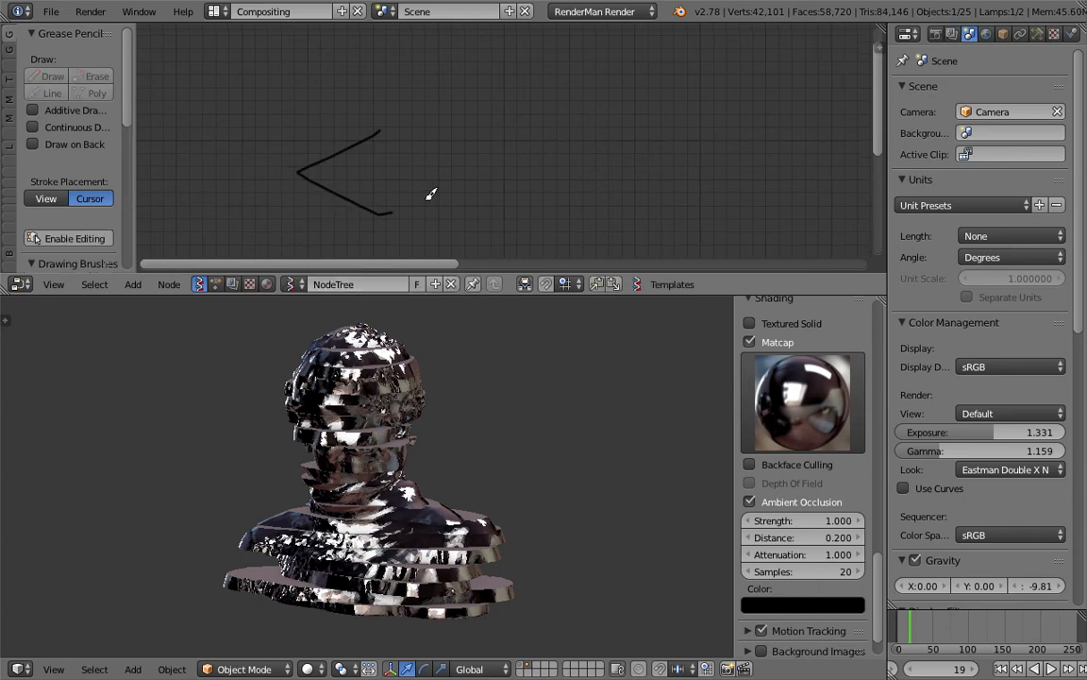
mouse_move(386, 132)
left_mouse_down()
mouse_move(472, 172)
mouse_move(507, 164)
left_mouse_up()
left_click_drag(500, 100, 514, 81)
left_click_drag(315, 118, 276, 142)
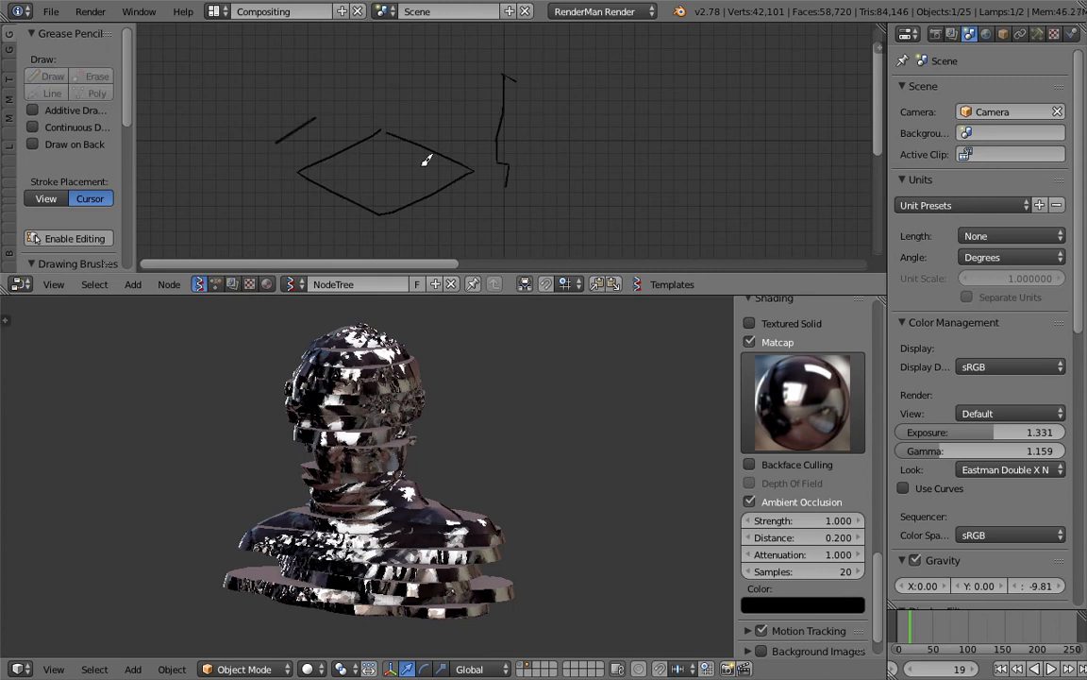
left_click_drag(353, 108, 376, 107)
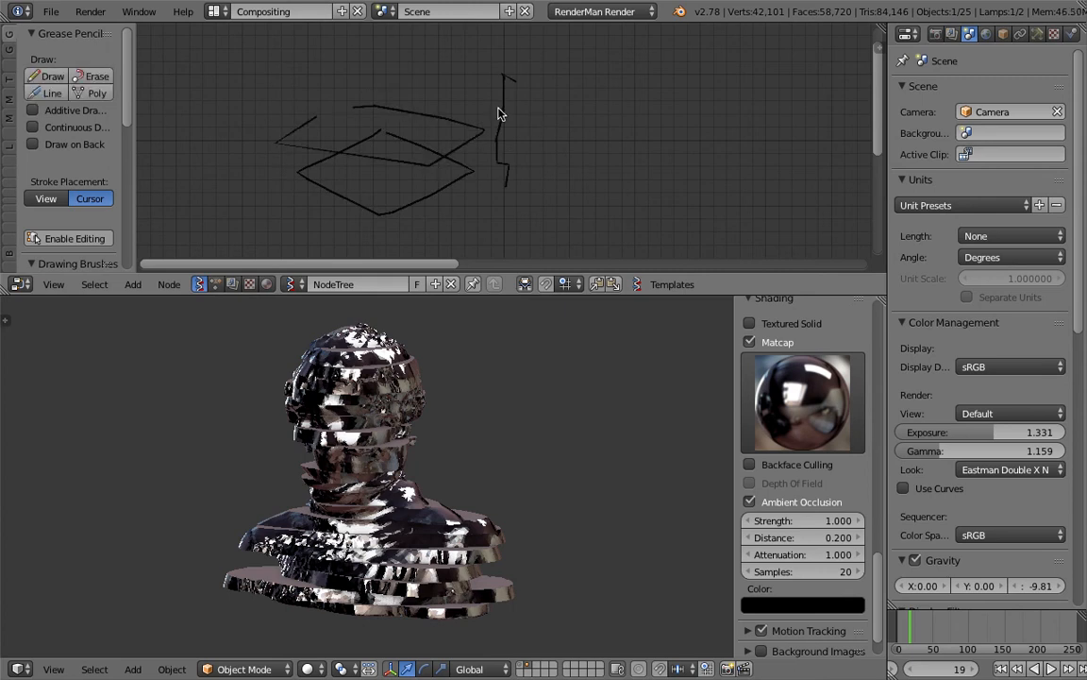
left_click_drag(552, 66, 575, 165)
middle_click_drag(565, 171, 557, 168)
key("ctrl+s")
left_click(557, 163)
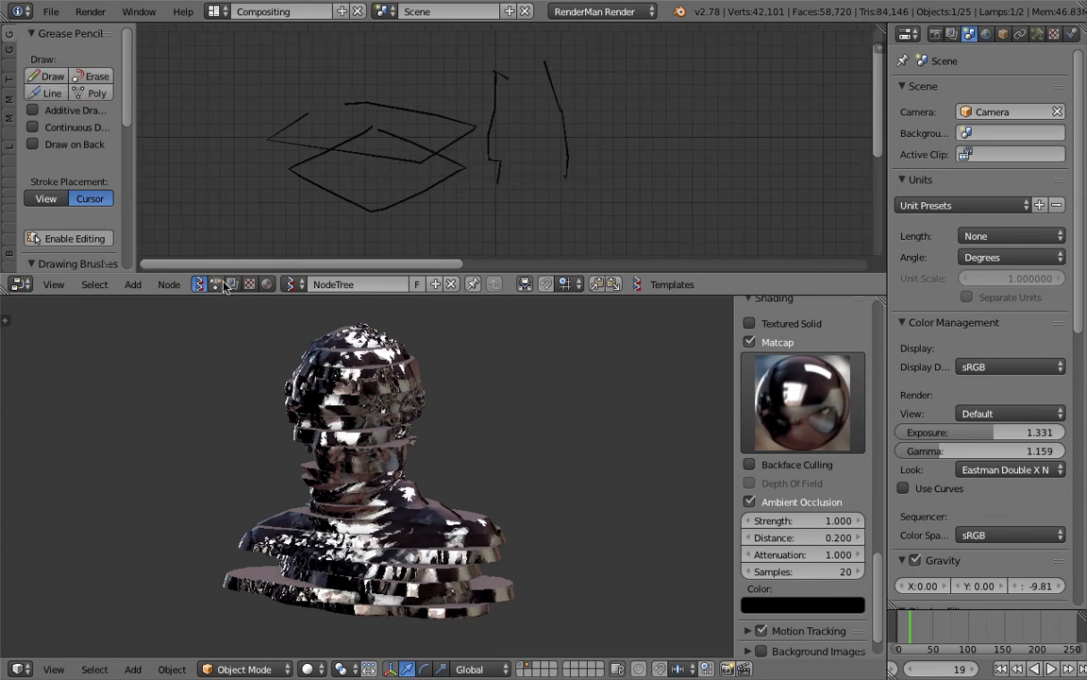
Step: Return to the Animation Nodes tree NodeTree.001 and enlarge the node editor to show the loop's rotation nodes
left_click(221, 284)
middle_click_drag(395, 157, 376, 143)
left_click_drag(233, 116, 296, 126)
middle_click_drag(549, 173, 295, 134)
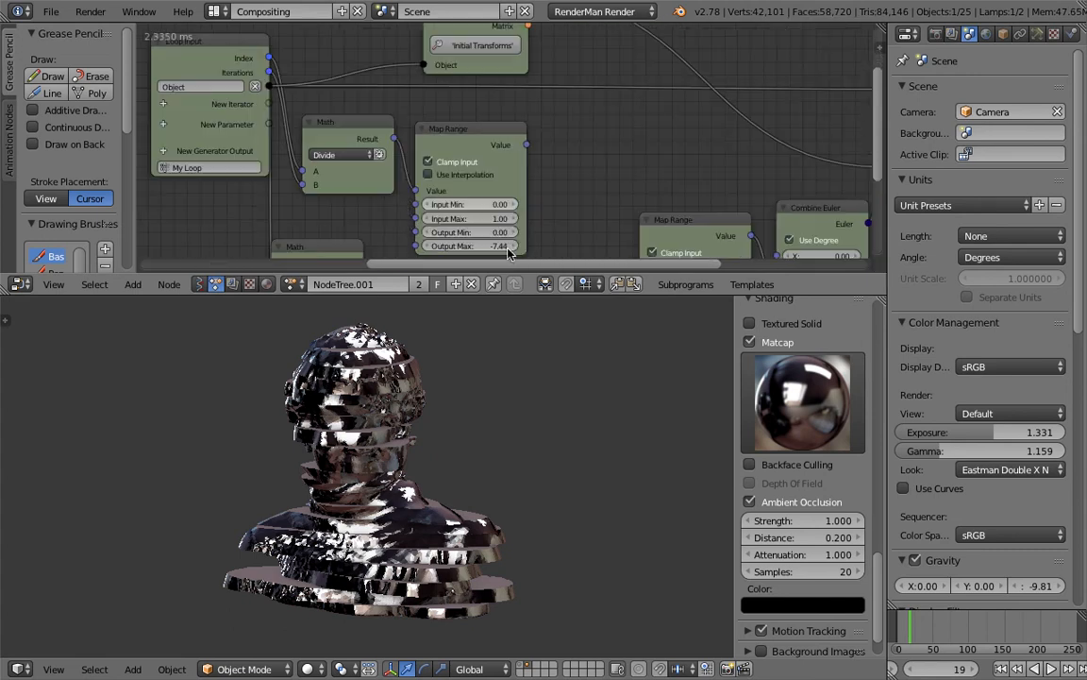
left_click_drag(548, 286, 552, 394)
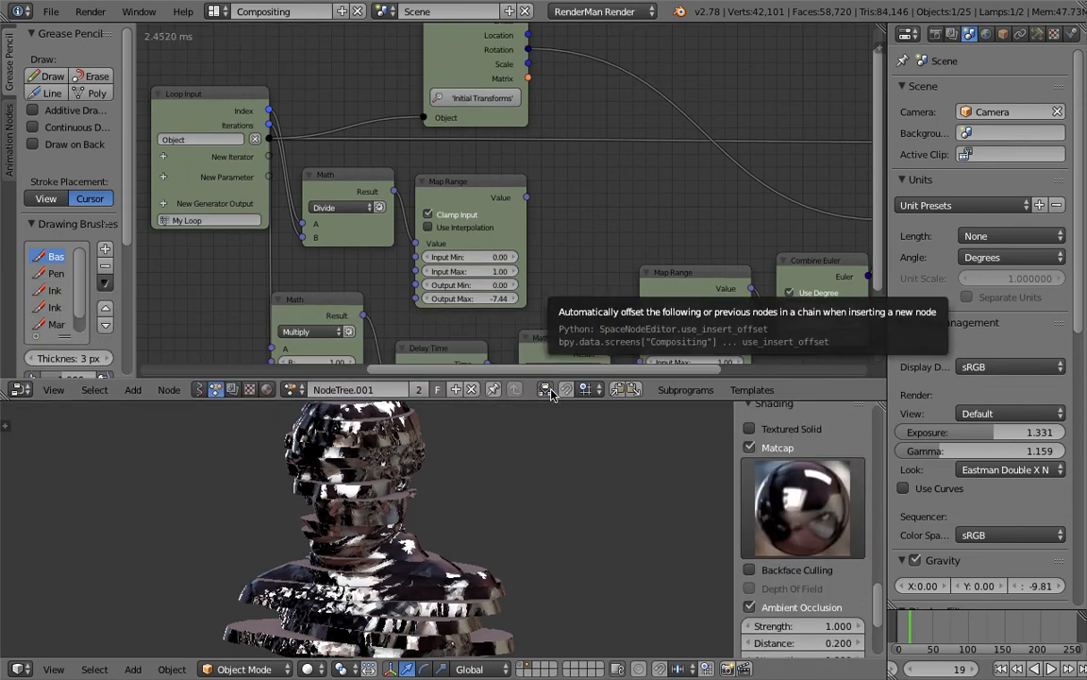
middle_click_drag(650, 262, 492, 163)
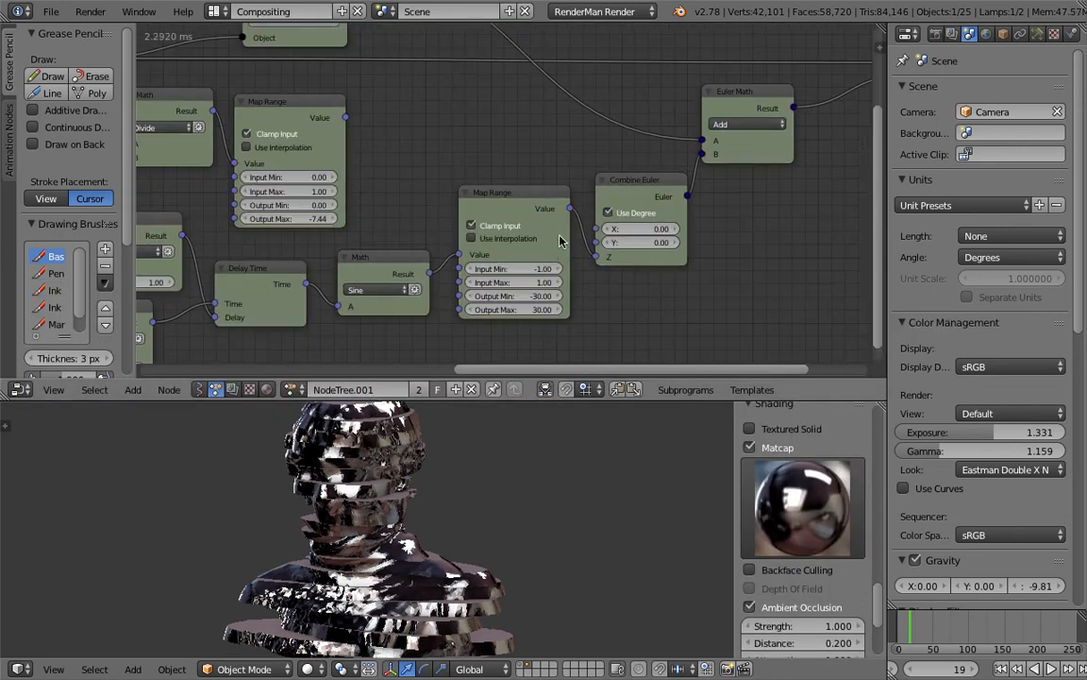
middle_click_drag(470, 250, 560, 236)
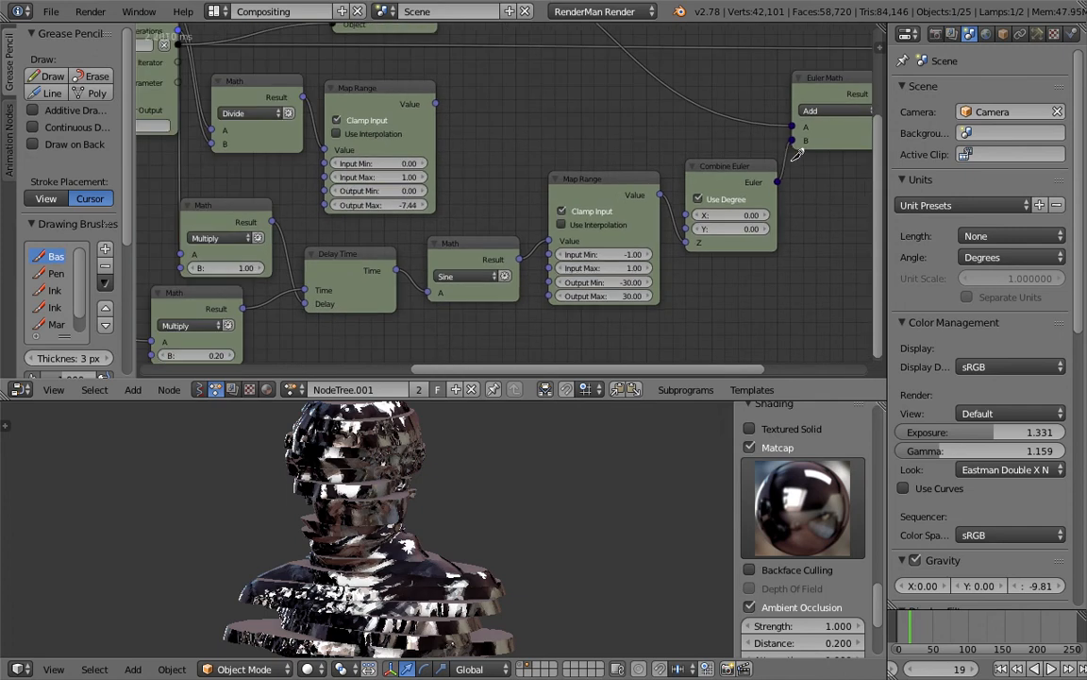
Step: Cut the link between Combine Euler and the Euler Math node's B input, and inspect the bust in the 3D view
right_click_drag(797, 168, 799, 170, "ctrl")
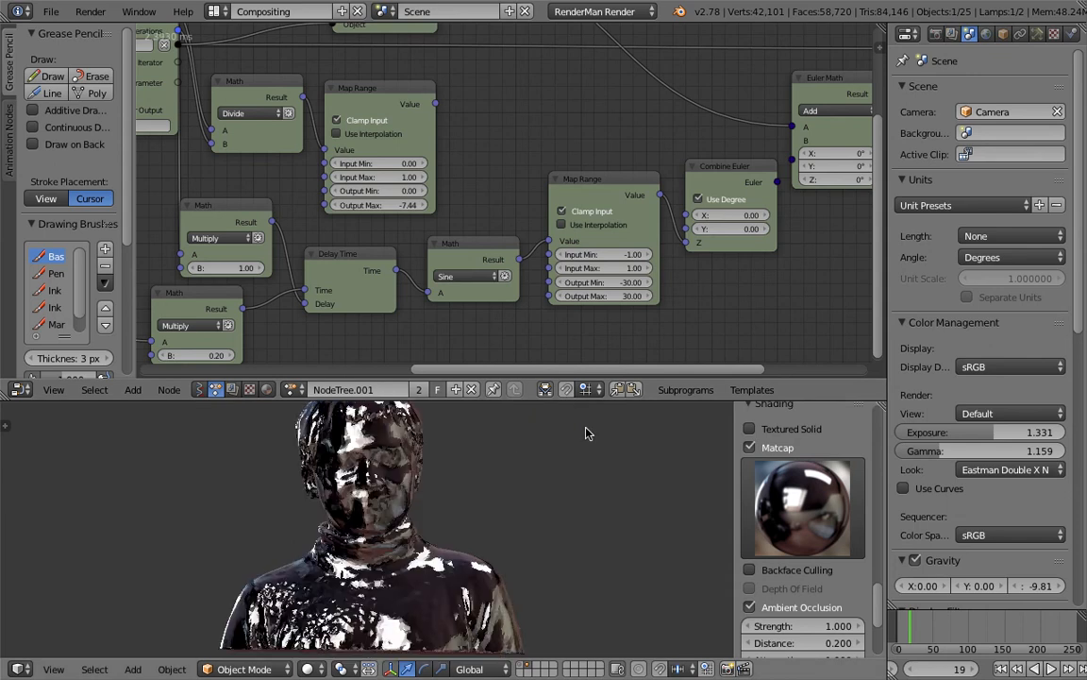
middle_click_drag(509, 427, 464, 406)
left_click_drag(477, 399, 487, 328)
middle_click_drag(447, 456, 498, 436)
Step: Move the Object Transforms Output, Euler Math, Combine Euler and Map Range nodes apart to make room for another node
middle_click_drag(636, 162, 481, 162)
middle_click_drag(709, 139, 463, 183)
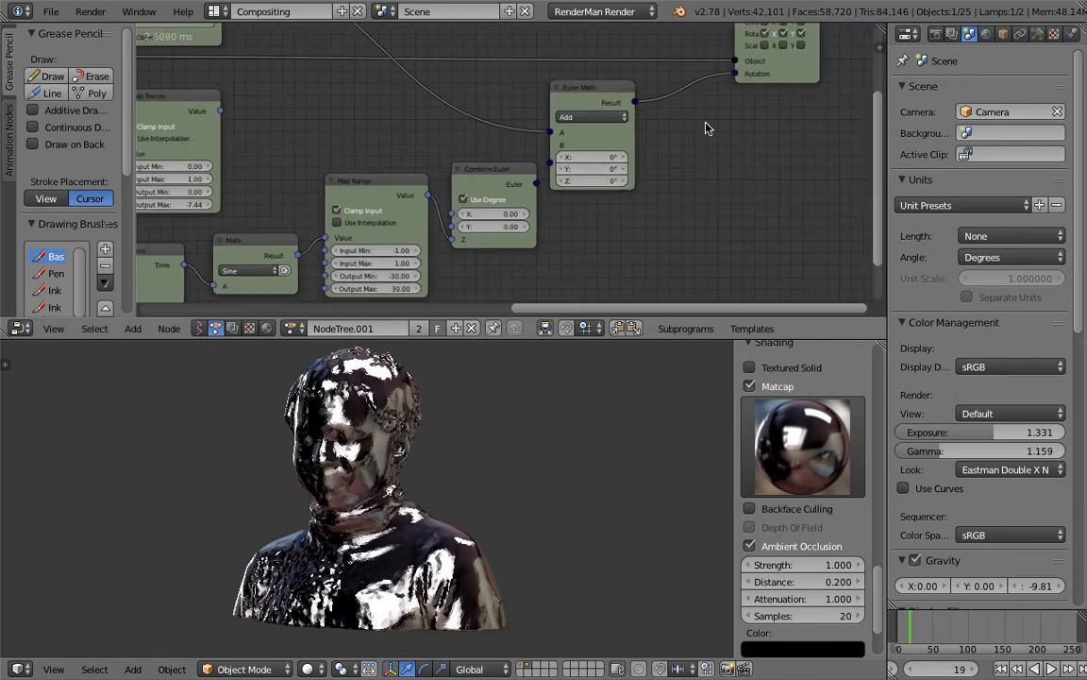
left_click_drag(789, 76, 836, 62)
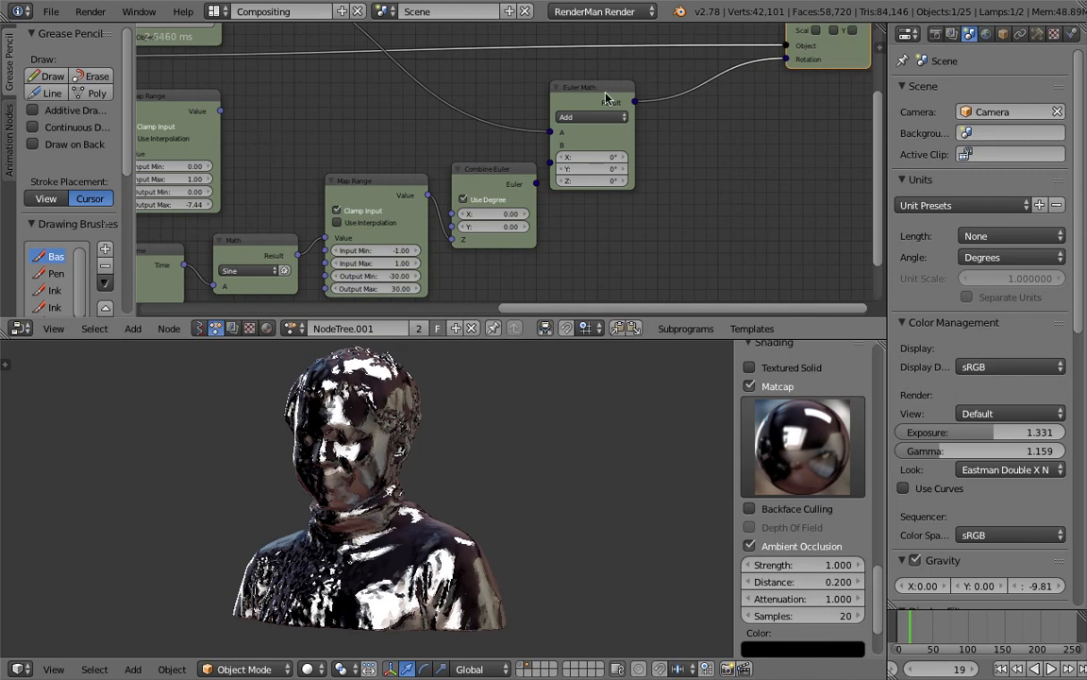
left_click_drag(624, 85, 700, 68)
key("ctrl+s")
left_click(699, 68)
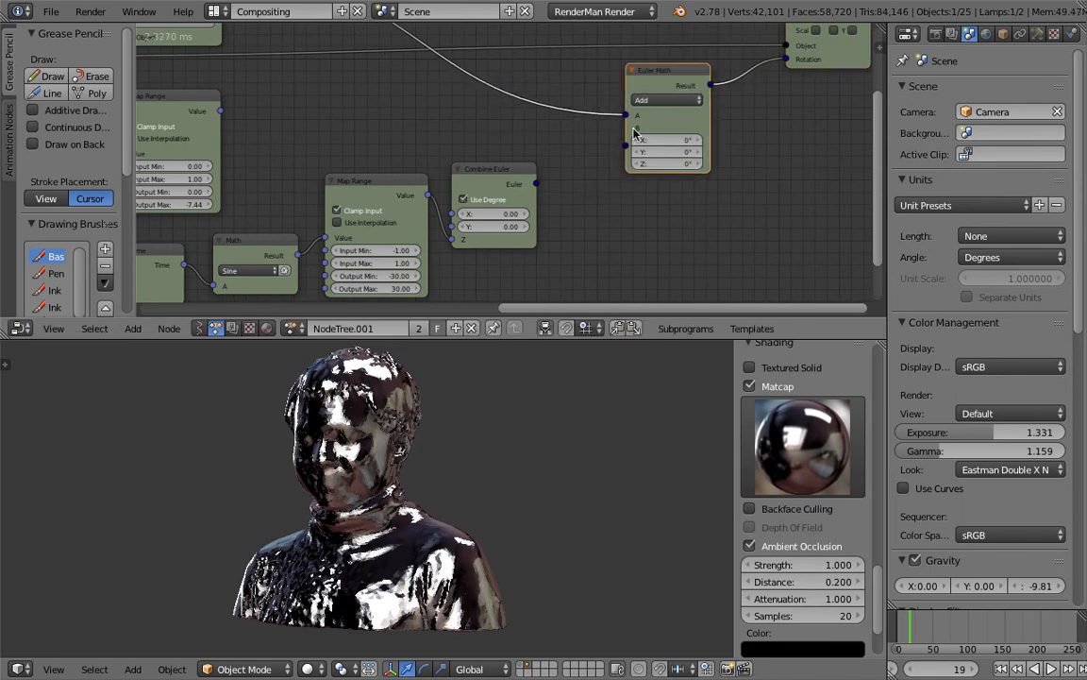
left_click_drag(490, 186, 512, 233)
mouse_move(406, 186)
left_mouse_down()
mouse_move(410, 226)
mouse_move(388, 195)
left_mouse_up()
key("ctrl+s")
left_click(382, 182)
Step: Add an Euler Wiggle node and connect its Euler output to the Euler Math node's B input
middle_click_drag(313, 117, 422, 161)
key("shift+a")
left_click(422, 156)
type("wig")
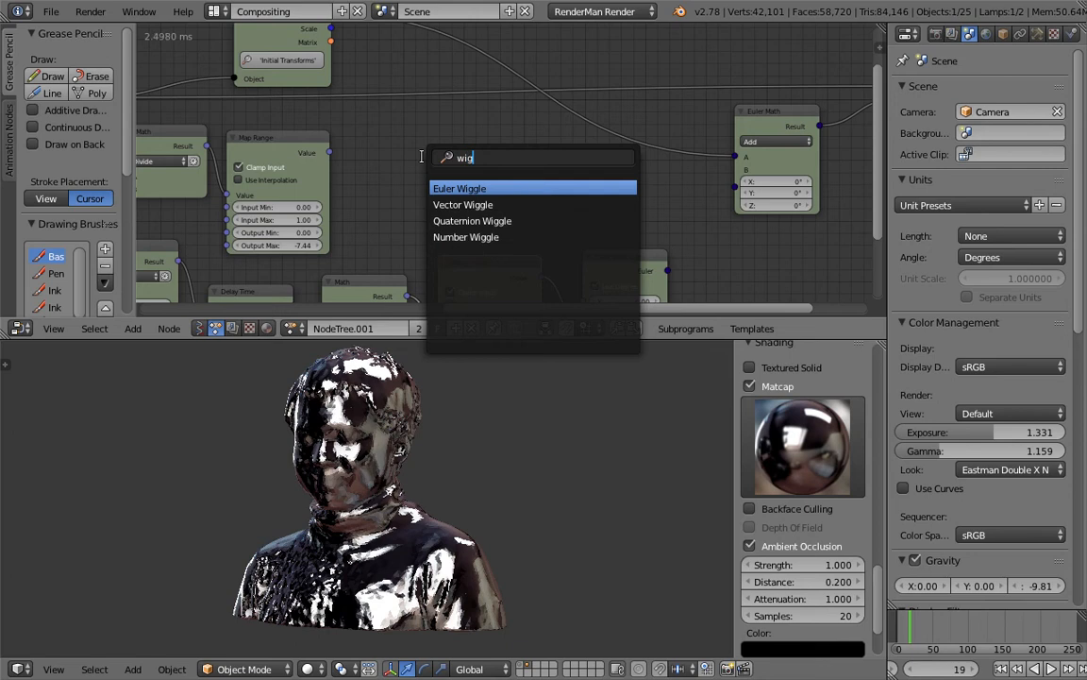
key("Return")
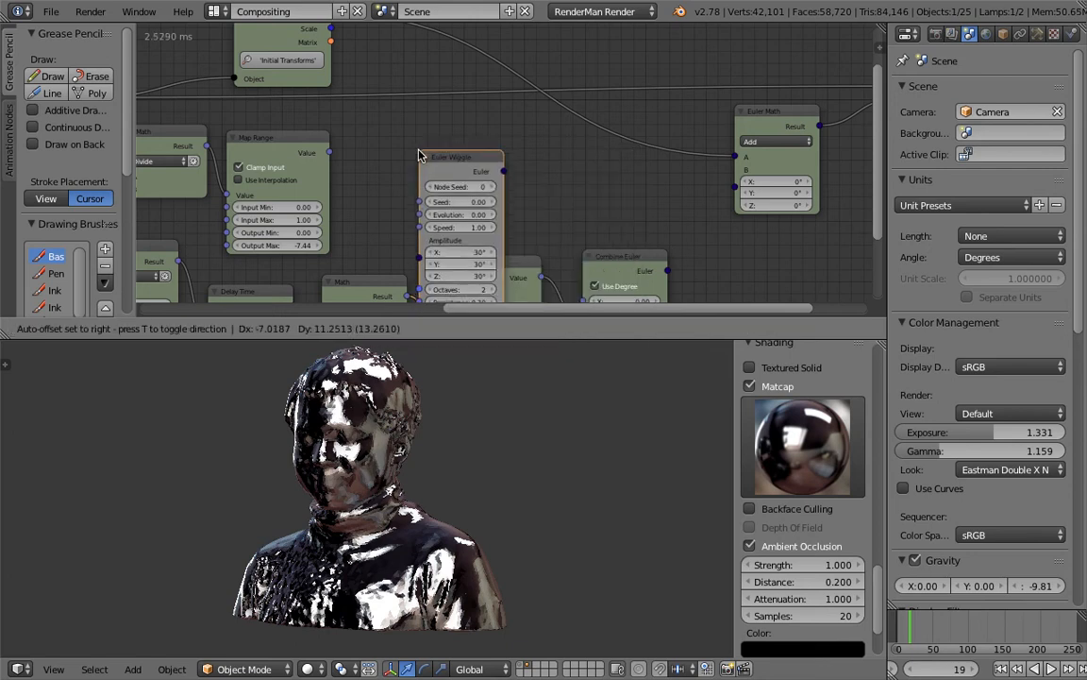
left_click(501, 137)
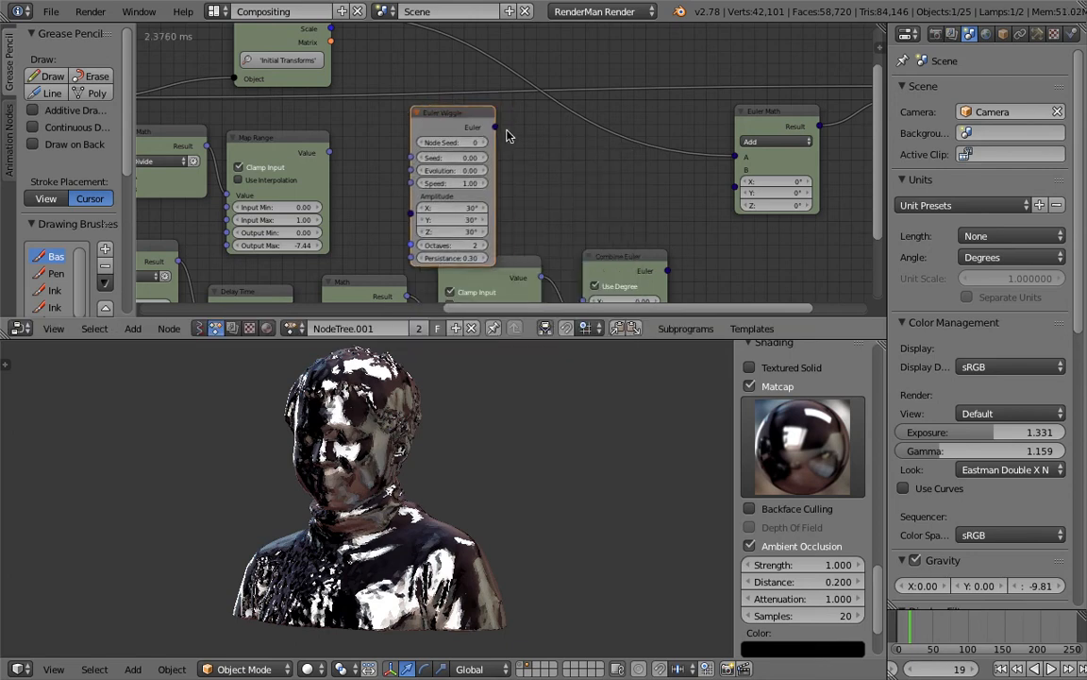
left_click_drag(495, 127, 736, 189)
Step: Spread the Map Range, Combine Euler and Euler Wiggle nodes so they no longer overlap, and go to frame 59
middle_click_drag(522, 209, 493, 127)
left_click_drag(510, 216, 511, 276)
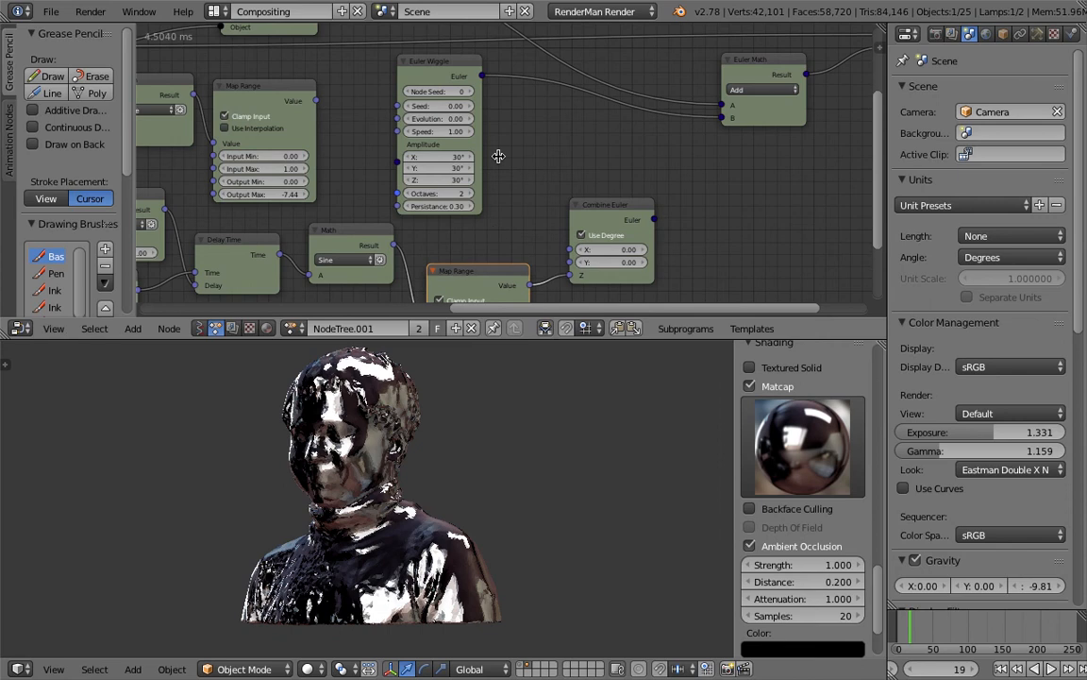
left_click_drag(608, 227, 619, 265)
left_click_drag(460, 72, 516, 97)
scroll(510, 218, "up", 1)
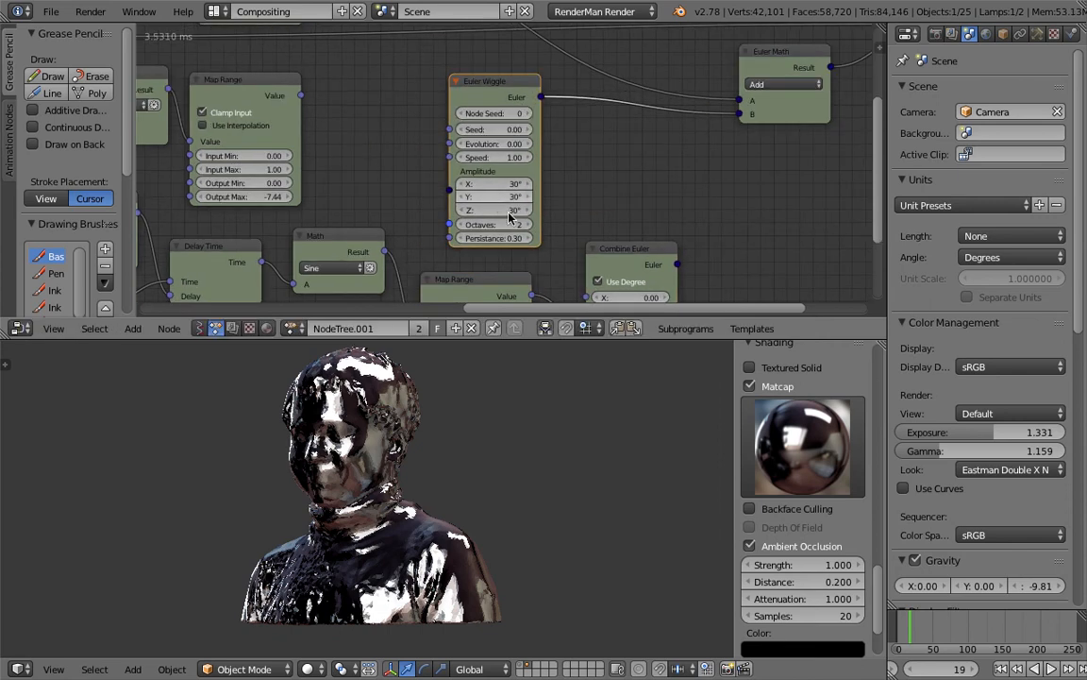
left_click(941, 631)
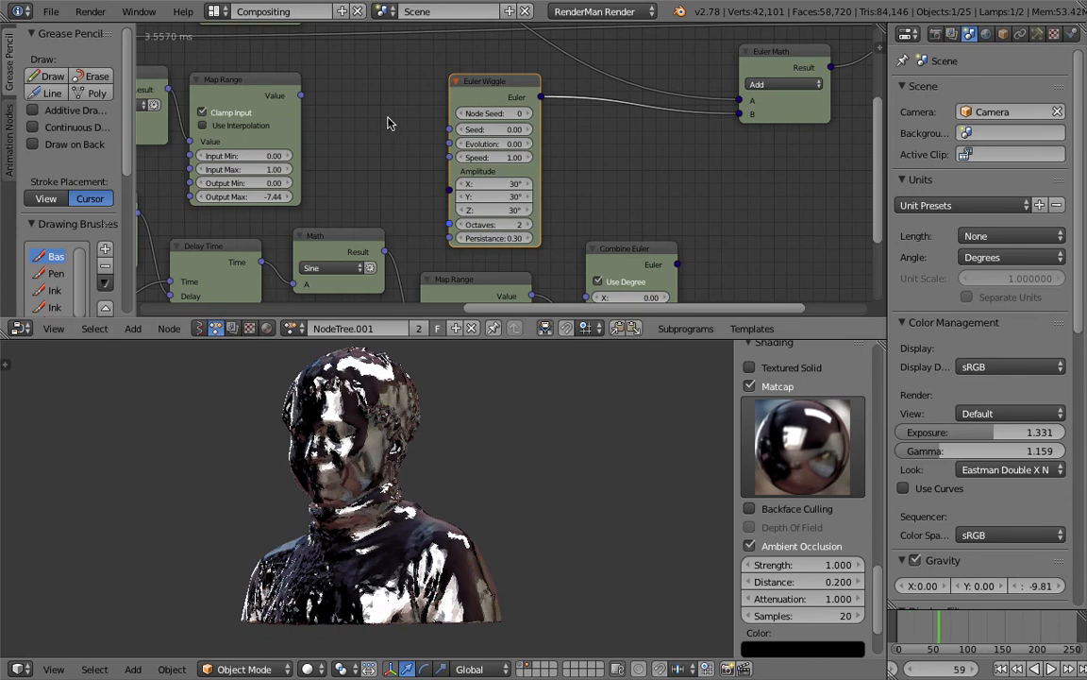
Step: Connect the Map Range's Value to the Euler Wiggle's Seed input and the Time Info's Frame to its Evolution input
middle_click_drag(398, 127, 509, 176)
scroll(510, 155, "down", 2)
left_click_drag(247, 75, 596, 178)
middle_click_drag(374, 232, 393, 191)
middle_click_drag(346, 156, 353, 140)
middle_click_drag(313, 186, 352, 141)
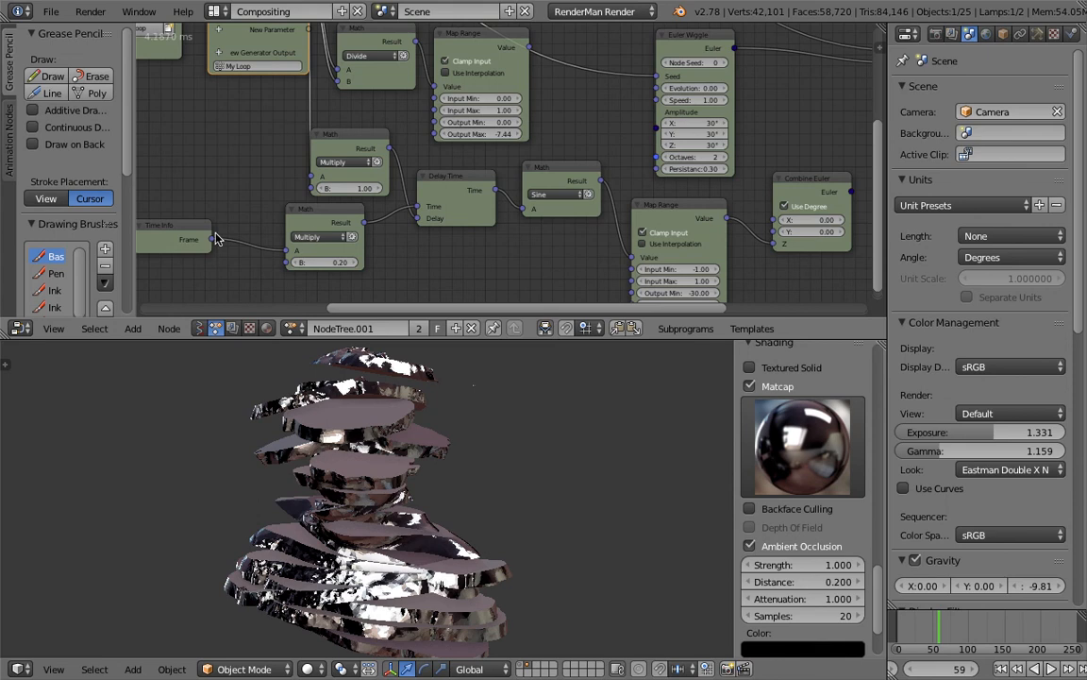
left_click_drag(219, 237, 672, 94)
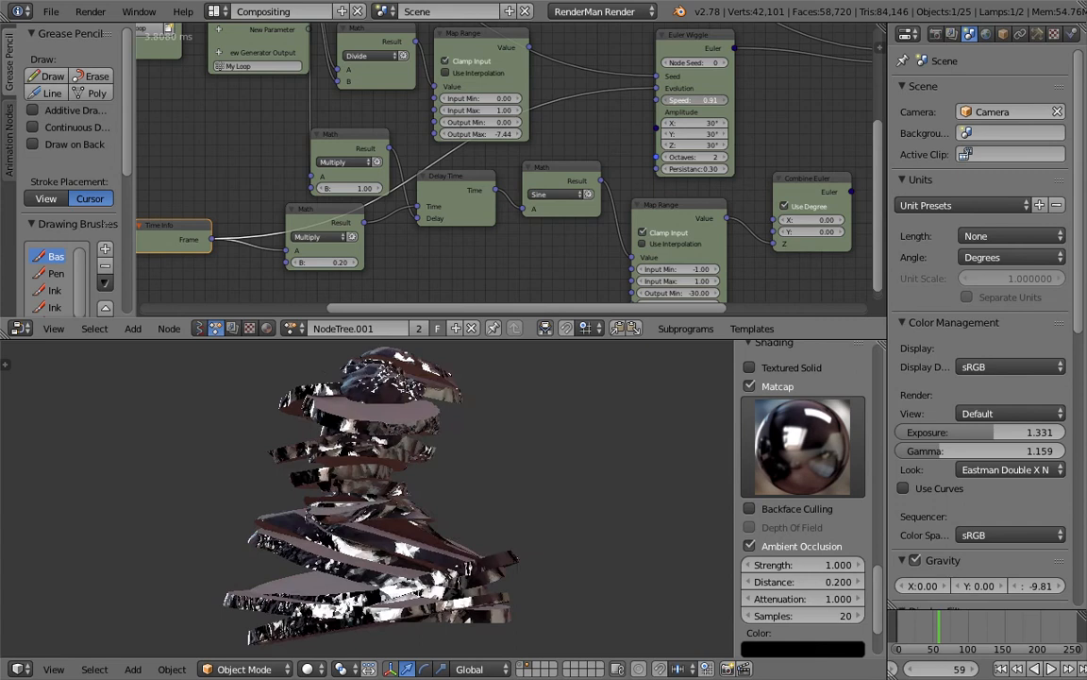
Step: Set the Euler Wiggle's speed to 2.20 and its amplitude to X 0°, Y 0° and Z 31.59°
left_click_drag(695, 100, 734, 100)
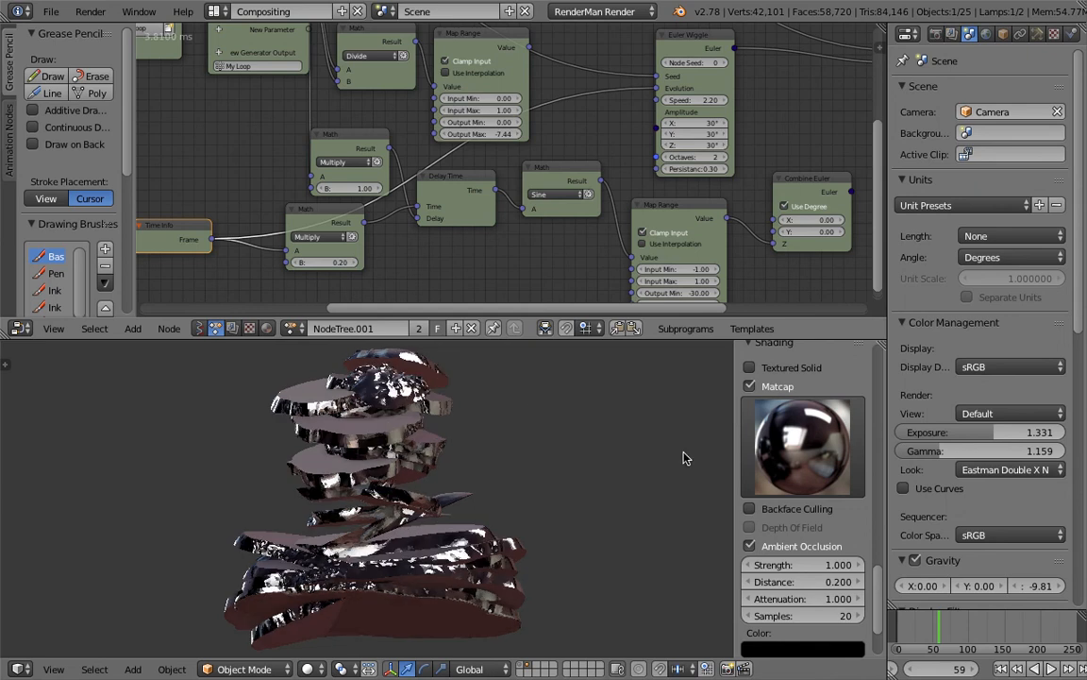
middle_click_drag(683, 263, 680, 268)
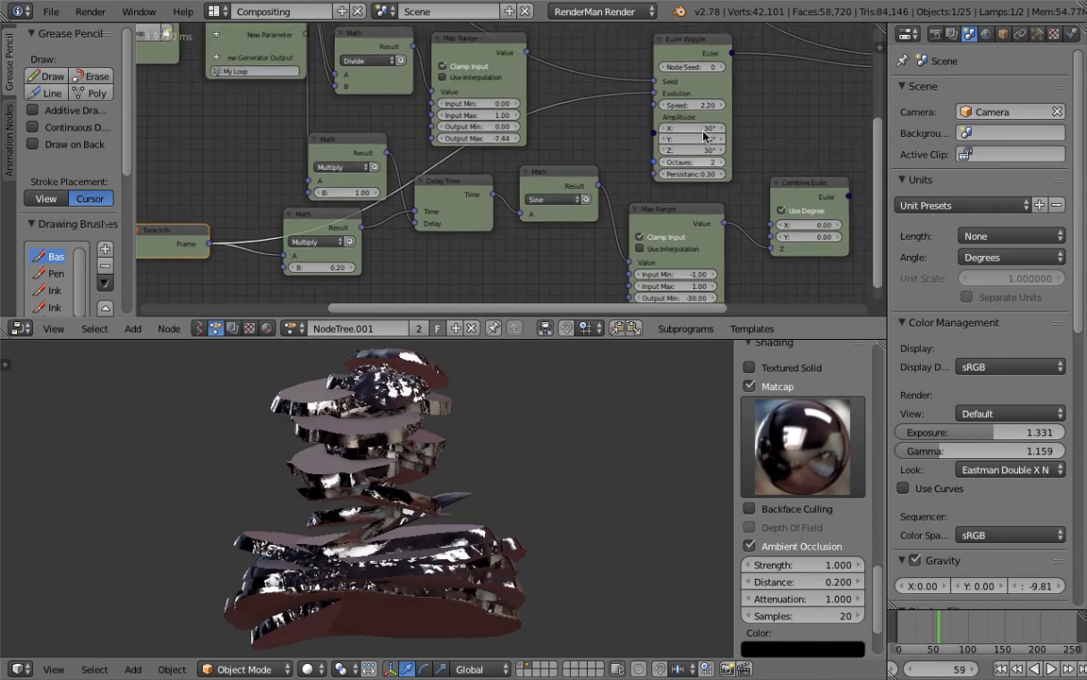
left_click_drag(703, 127, 703, 139)
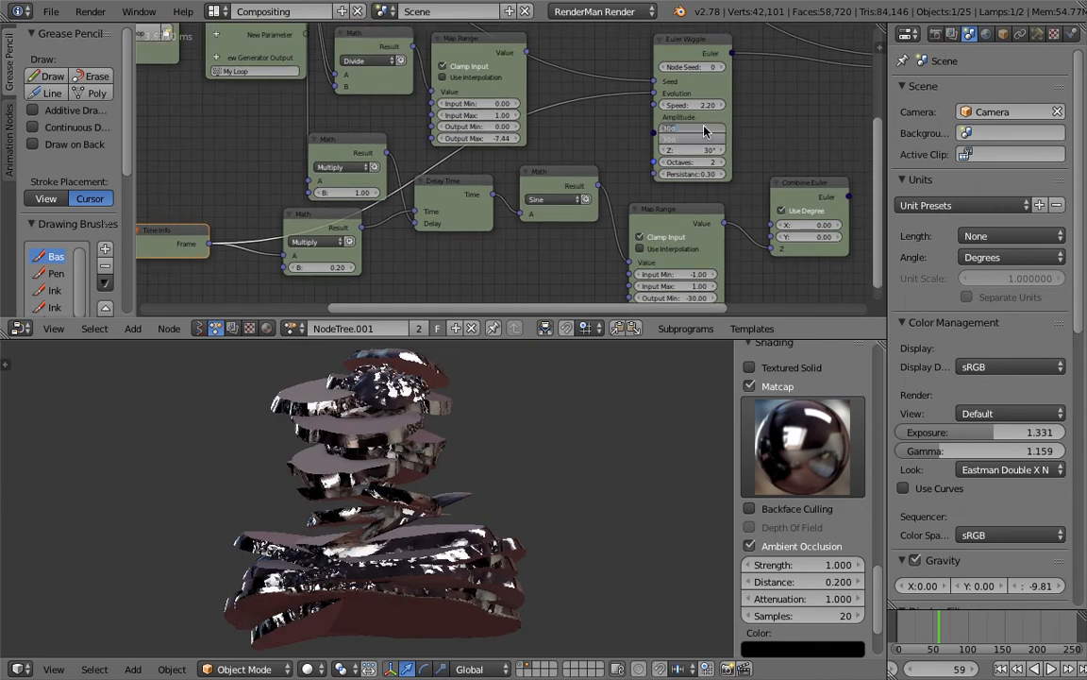
type("0")
key("Return")
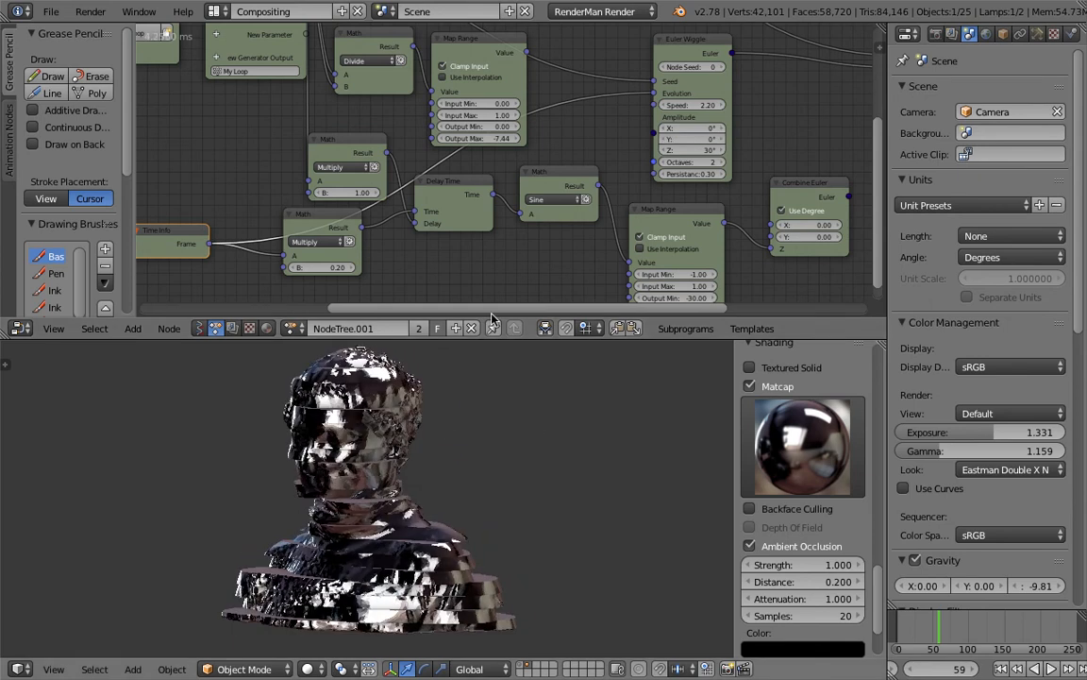
left_click(689, 151)
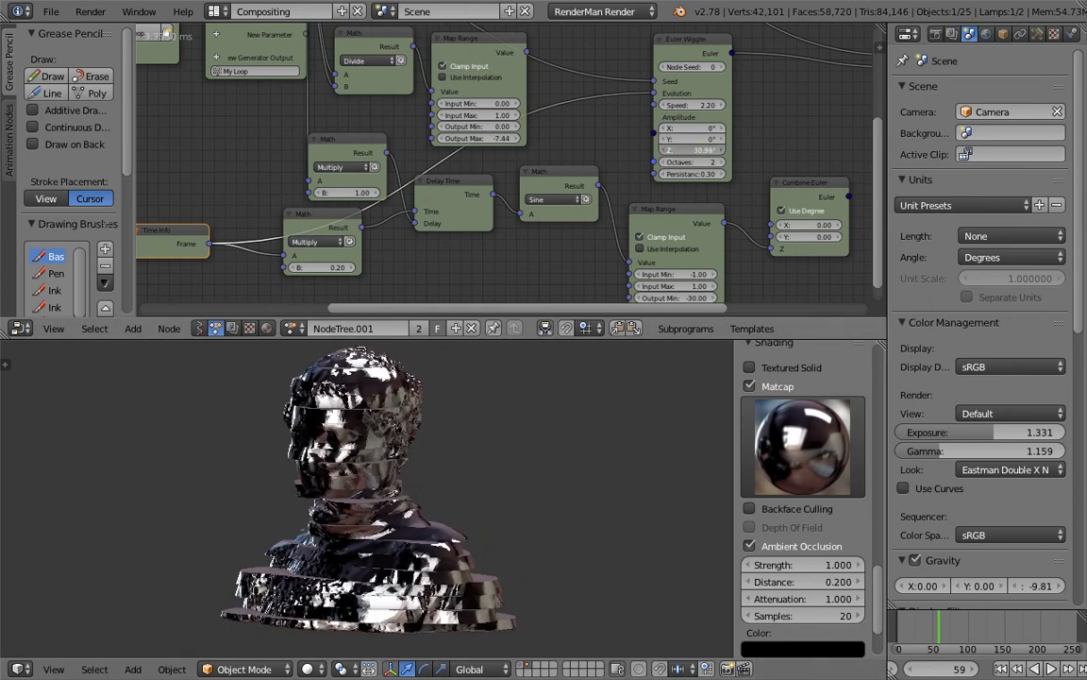
left_click_drag(689, 151, 692, 151)
Step: Play the animation from the first frame while raising the Euler Wiggle's speed to 6.25 and persistence to 2.19, and stop at frame 100
left_click(1001, 669)
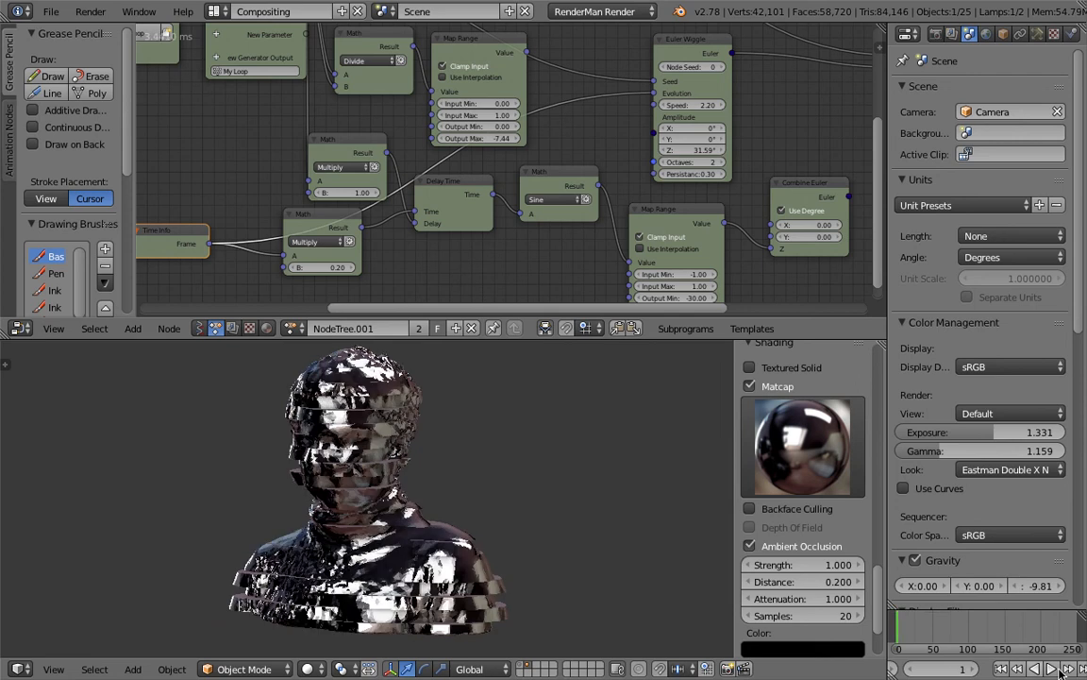
left_click(1052, 668)
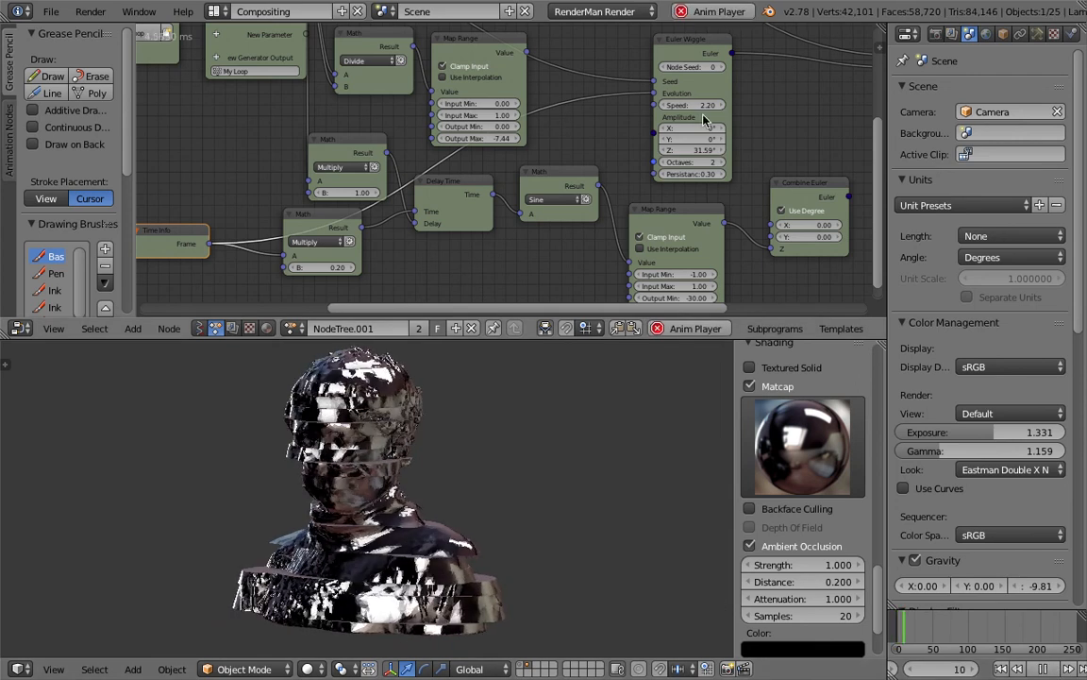
left_click_drag(699, 105, 731, 105)
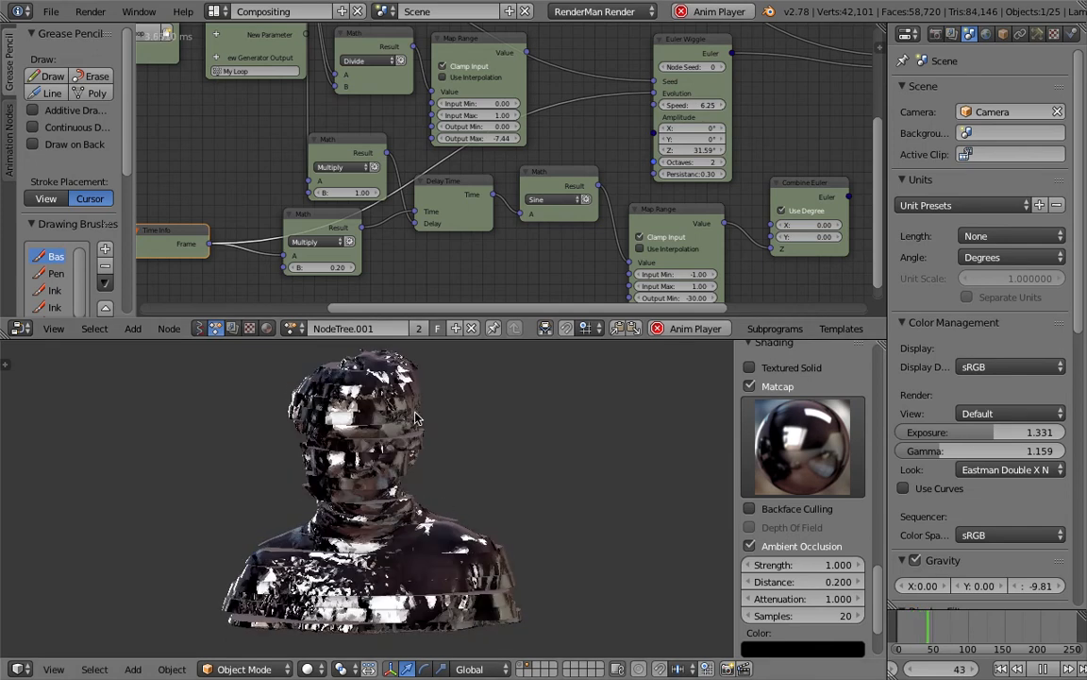
left_click_drag(694, 174, 714, 173)
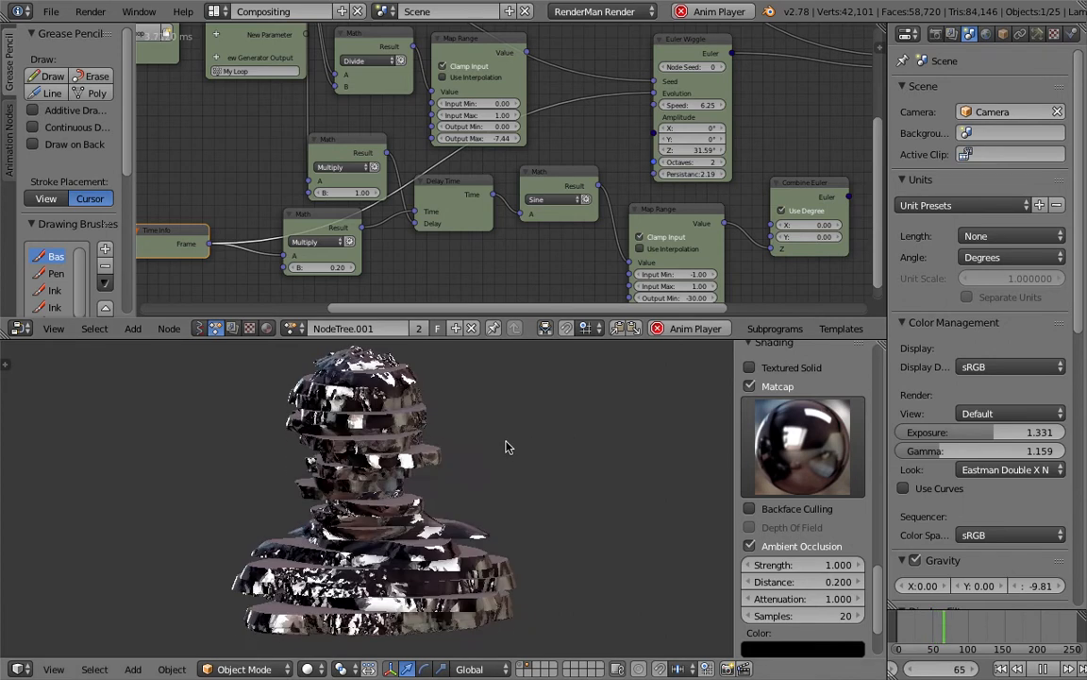
middle_click_drag(504, 445, 432, 489)
left_click(1042, 669)
scroll(522, 520, "down", 1)
Step: Save the file, and save a new incremental version as slicing_009.blend on the Desktop
key("super+s")
left_click(521, 515)
left_click(51, 11)
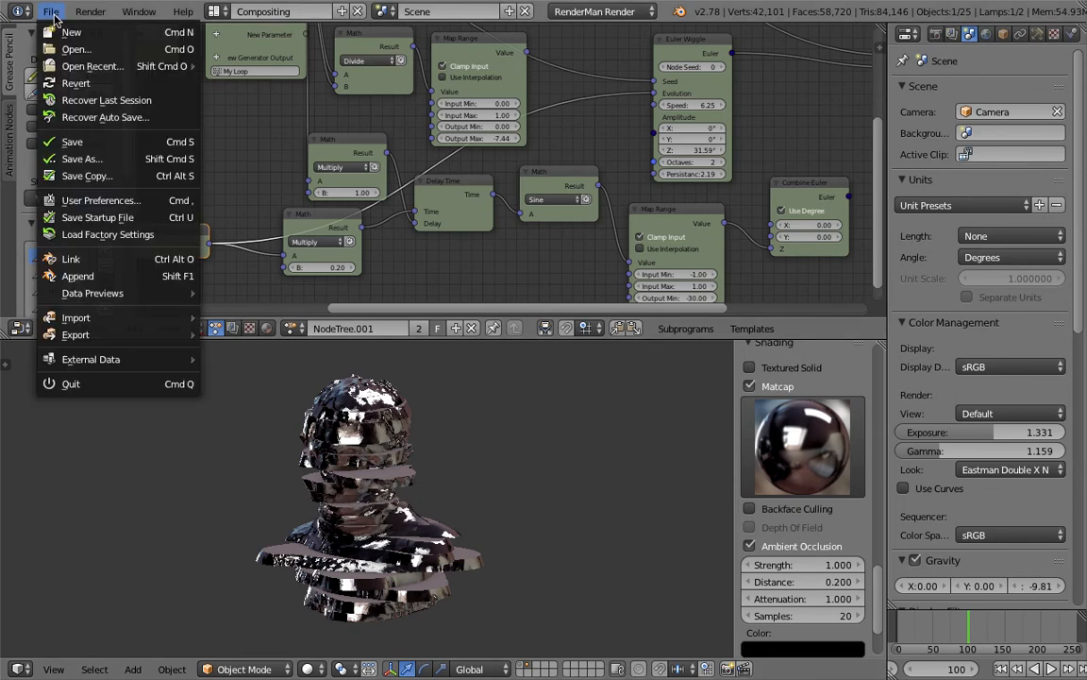
left_click(92, 158)
left_click(962, 77)
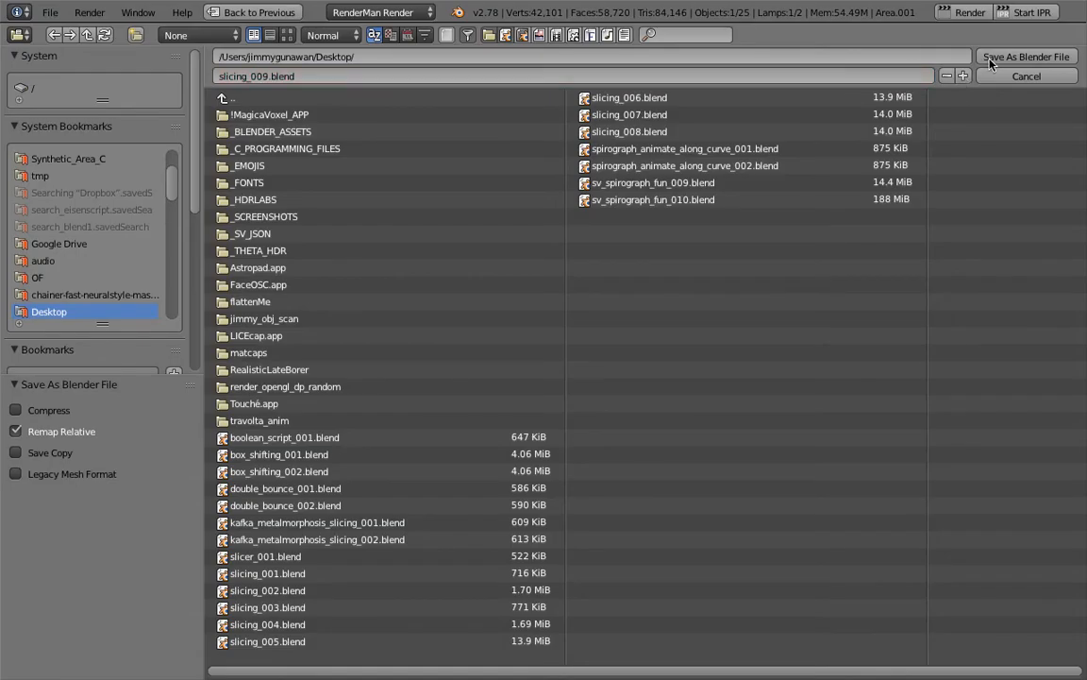
left_click(991, 59)
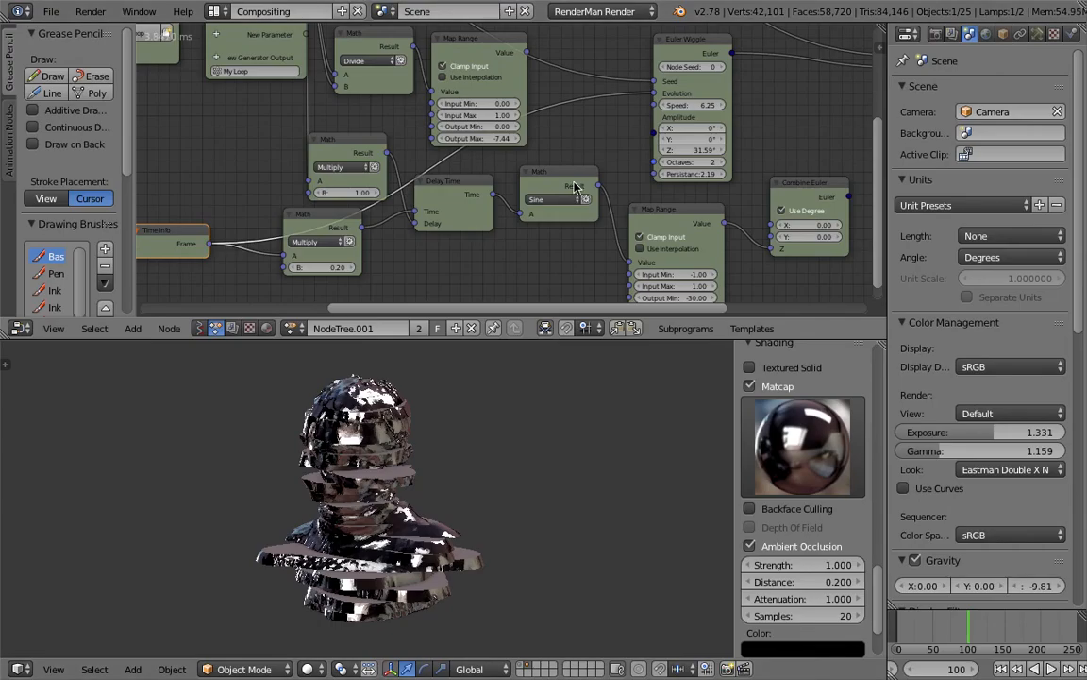
Step: Set the Euler Wiggle's node seed to 92, persistence to 2.10 and octaves to 1, and play the animation from the start
middle_click_drag(532, 125, 502, 137)
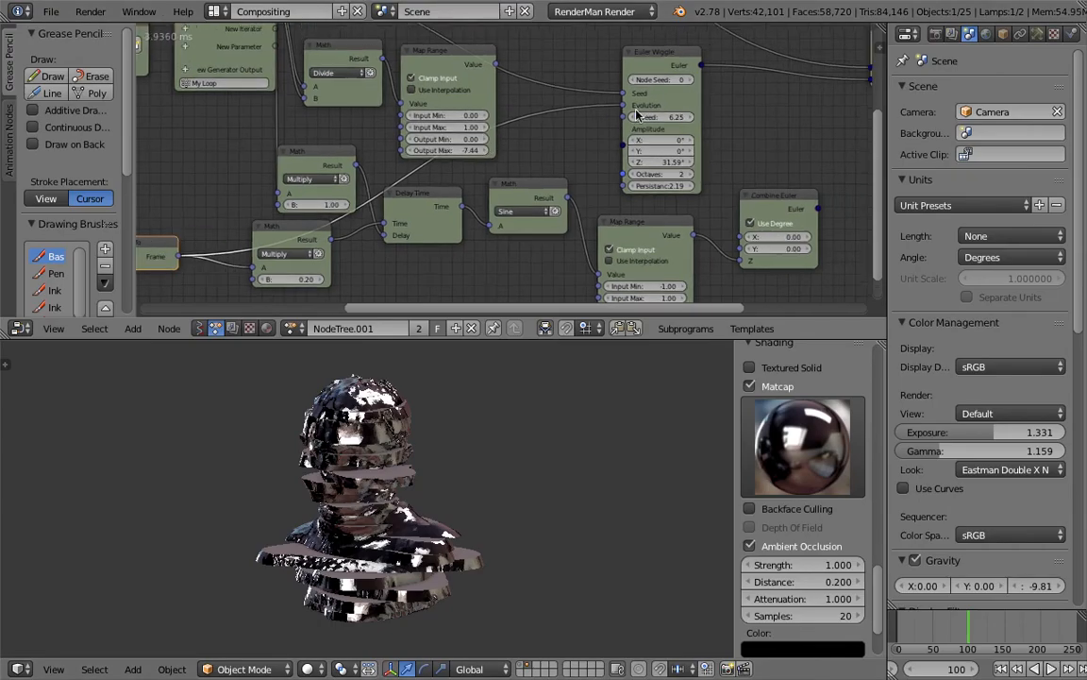
left_click_drag(662, 80, 732, 80)
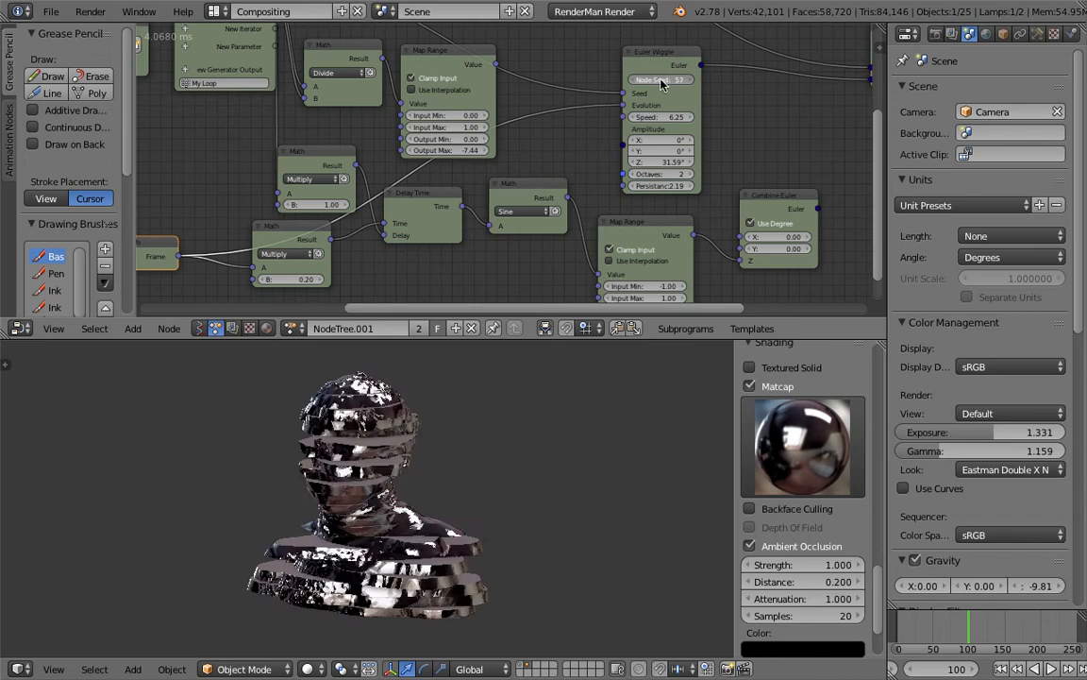
left_click_drag(660, 185, 666, 185)
left_click(635, 175)
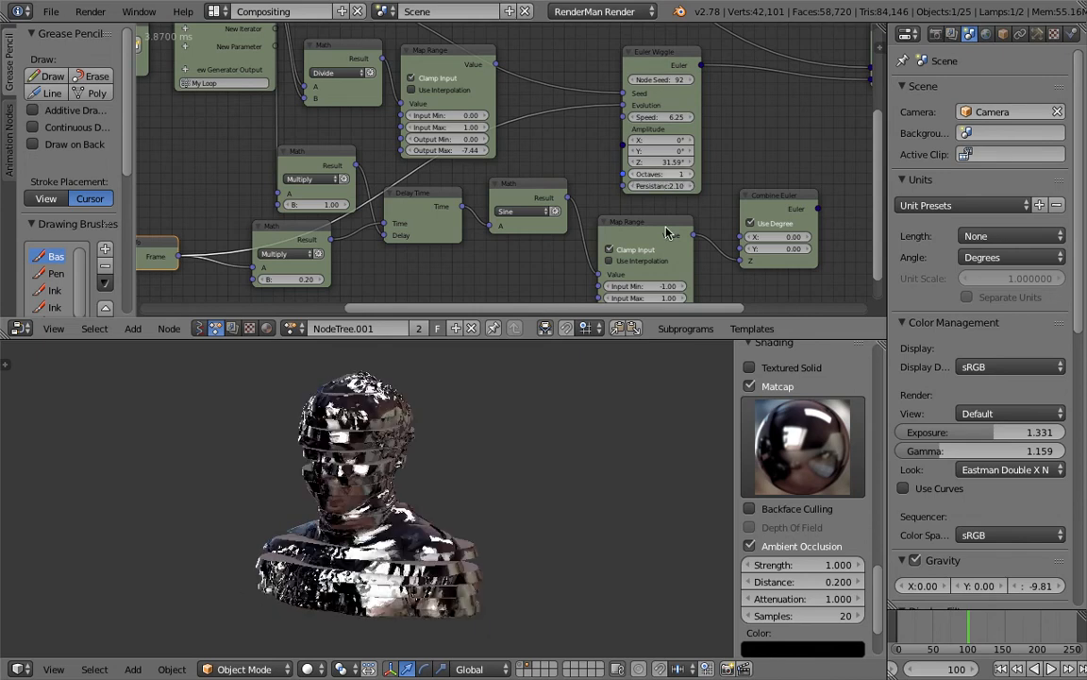
left_click(1002, 670)
left_click(1051, 669)
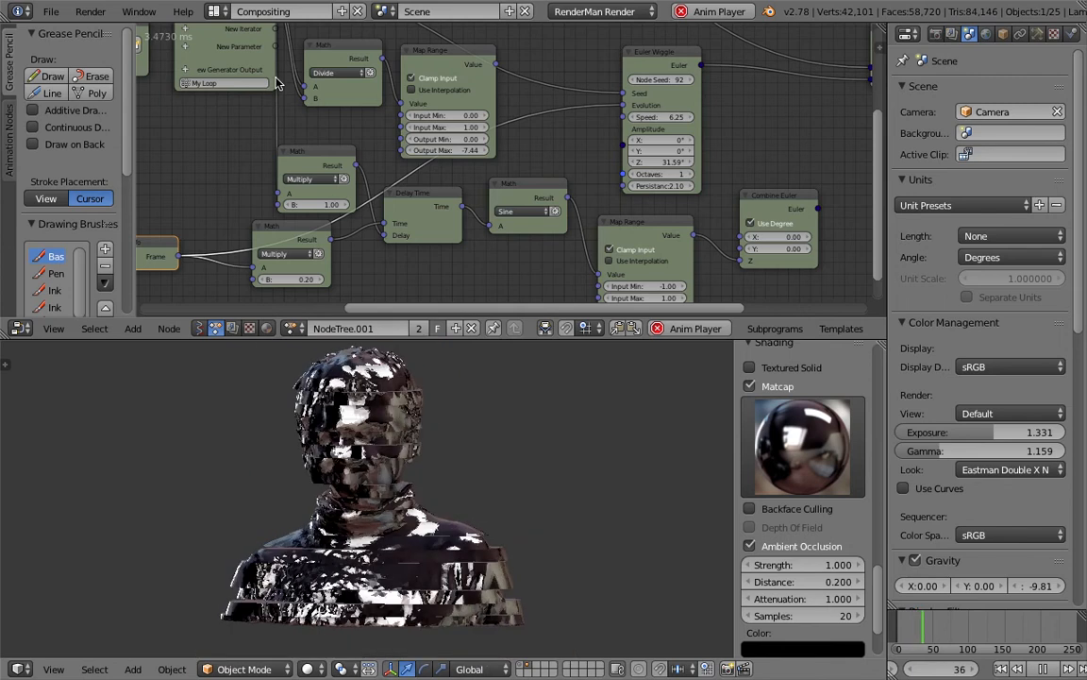
Step: Switch to the 3D View Full screen layout and turn on Matcap shading for the animated bust
left_click(216, 11)
left_click(228, 38)
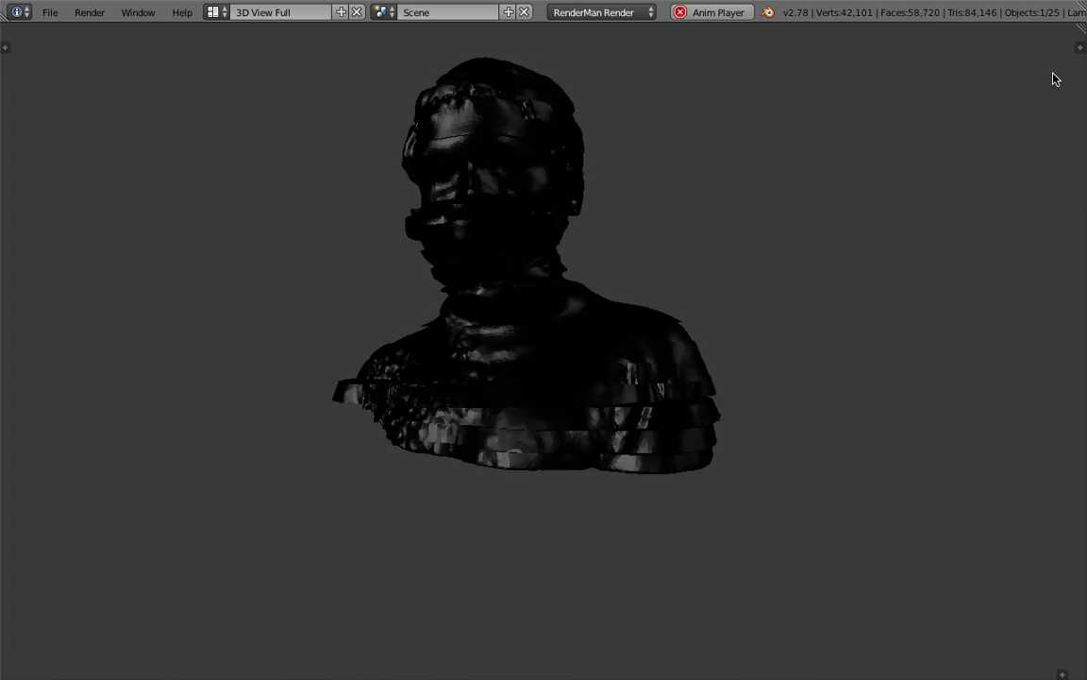
left_click(1078, 48)
scroll(1000, 506, "down", 5)
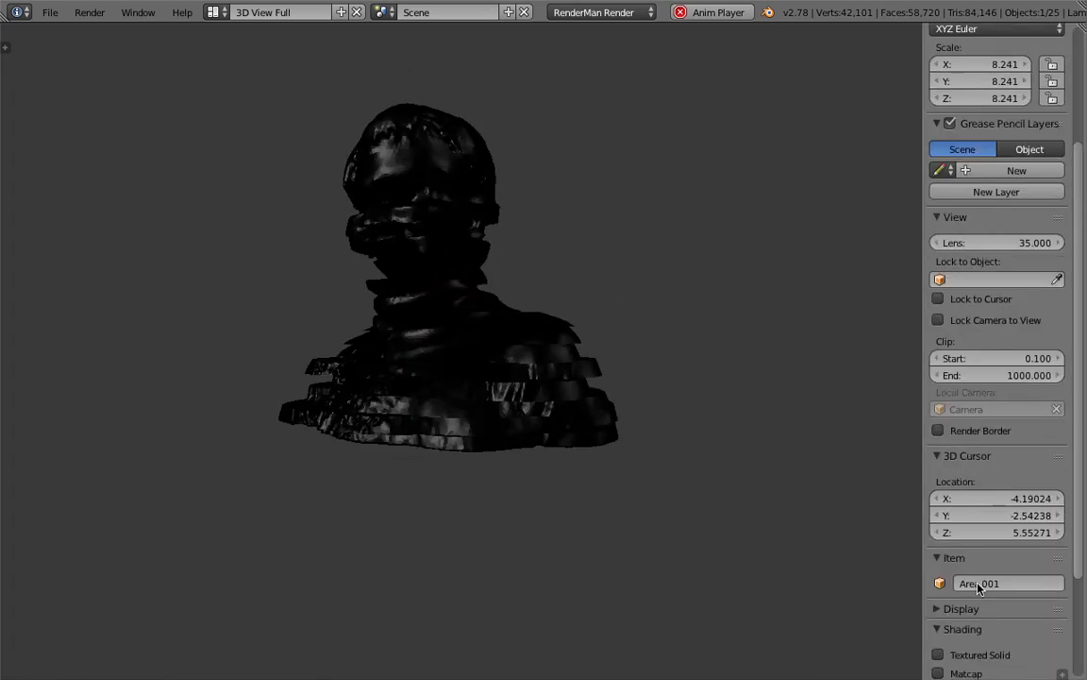
scroll(977, 594, "down", 4)
left_click(972, 538)
left_click(982, 561)
left_click(945, 452)
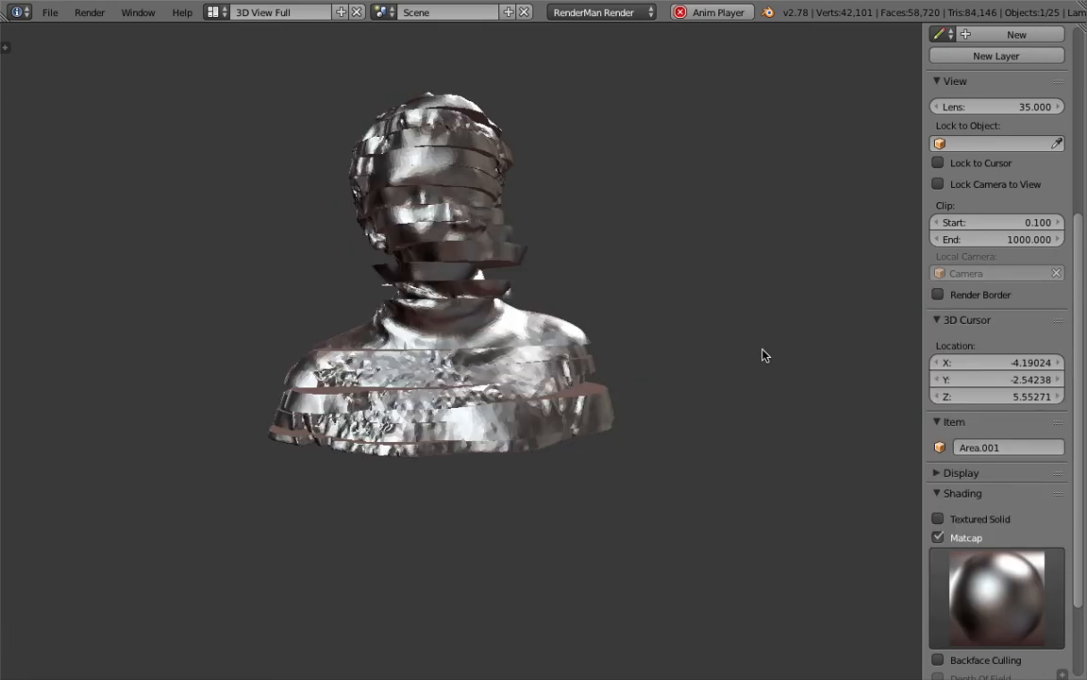
Step: Save the file, and return to the Compositing layout with the animation playback stopped
key("ctrl+s")
left_click(562, 385)
left_click(213, 11)
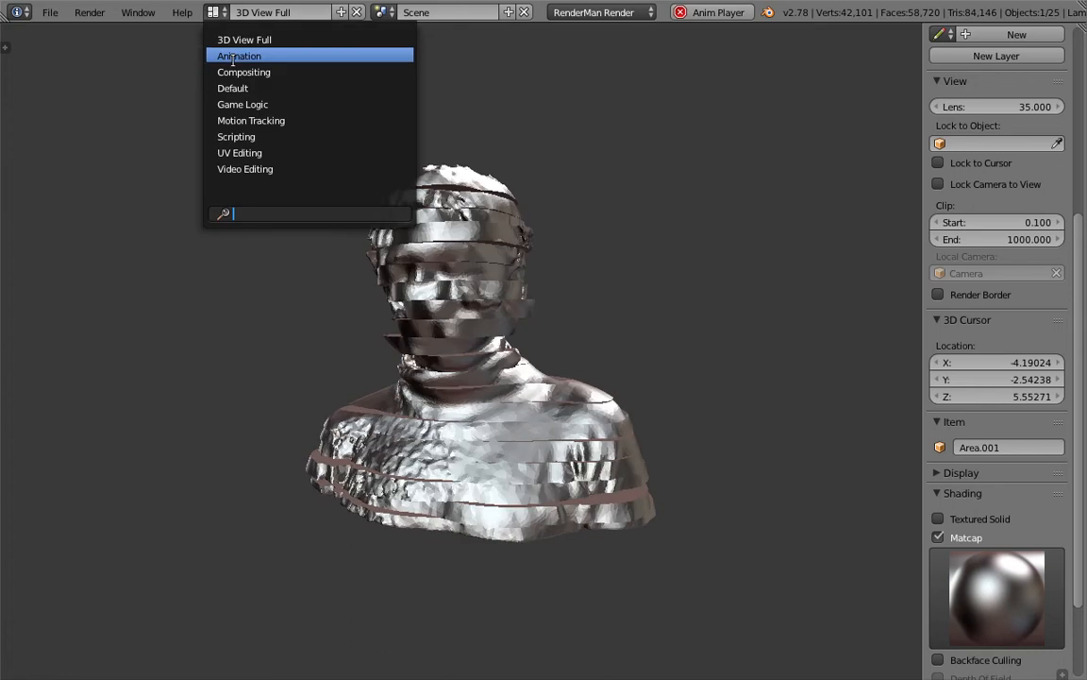
left_click(244, 72)
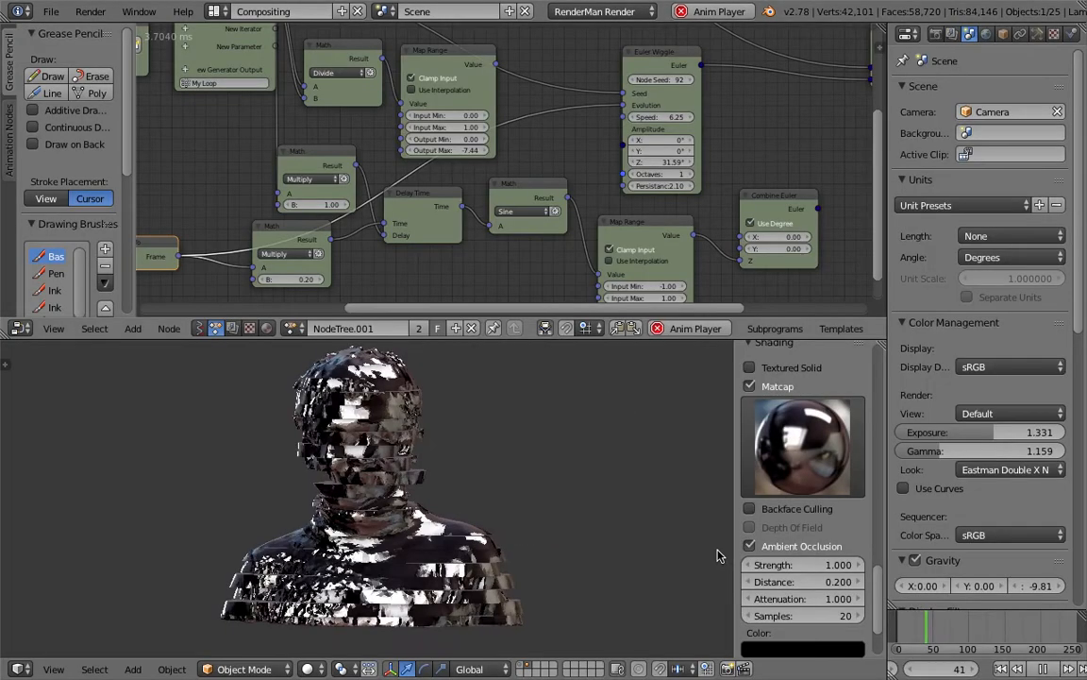
key("alt+a")
key("ctrl+s")
left_click(563, 515)
Step: Disable the Always option in the Animation Nodes auto execution settings and save the file under the next incremental name
left_click(51, 12)
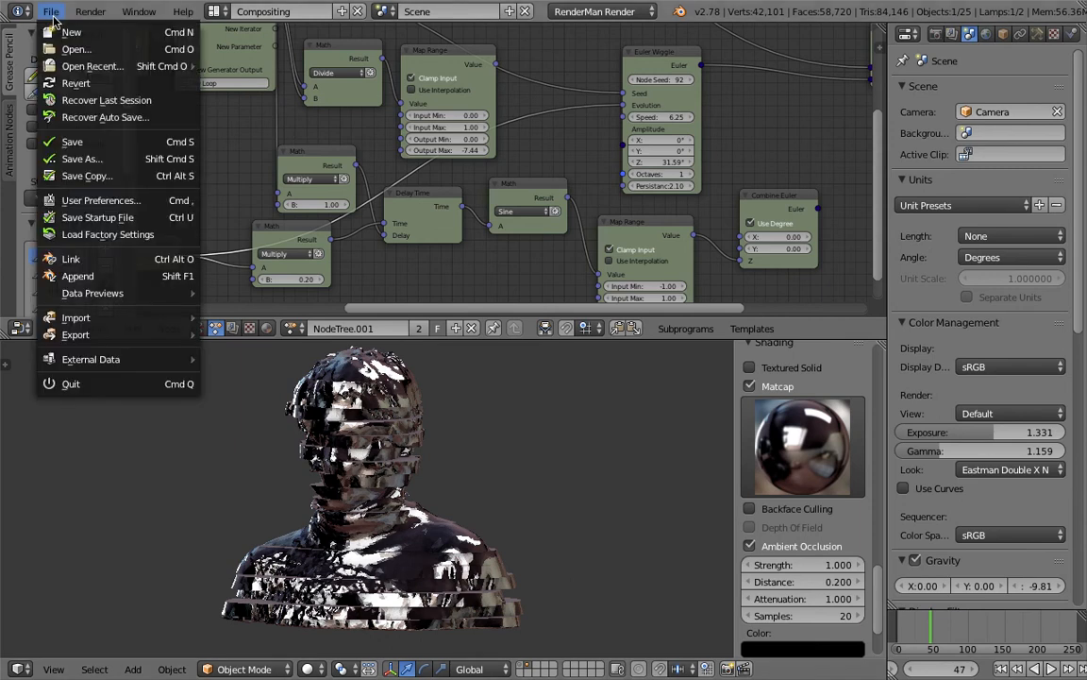
left_click(8, 107)
left_click(53, 59)
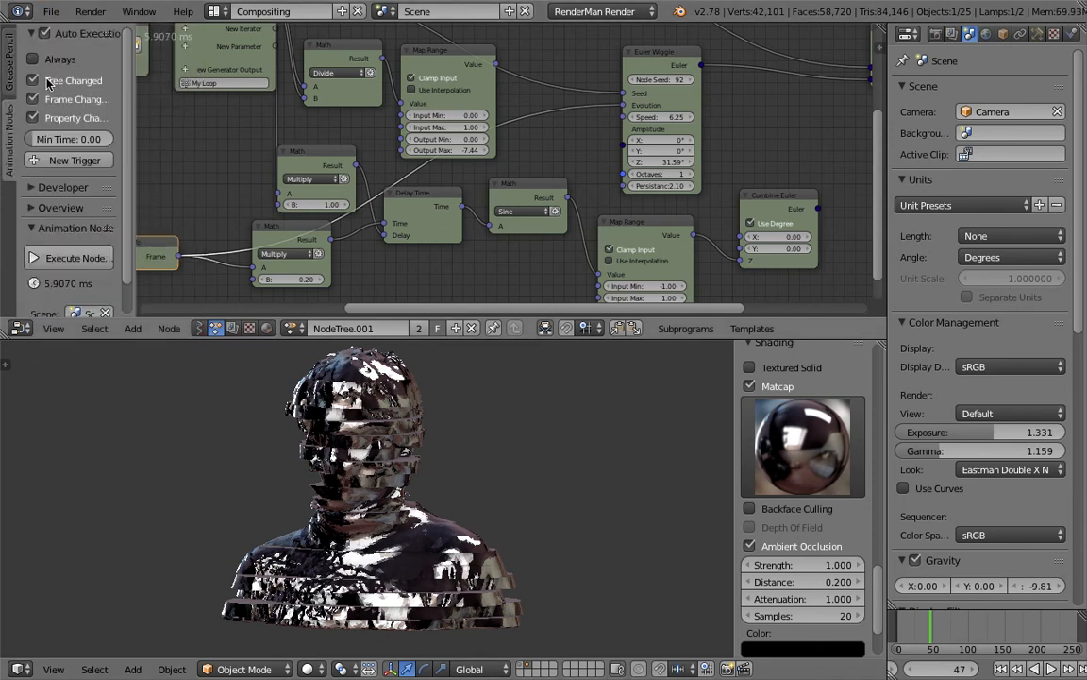
left_click(51, 11)
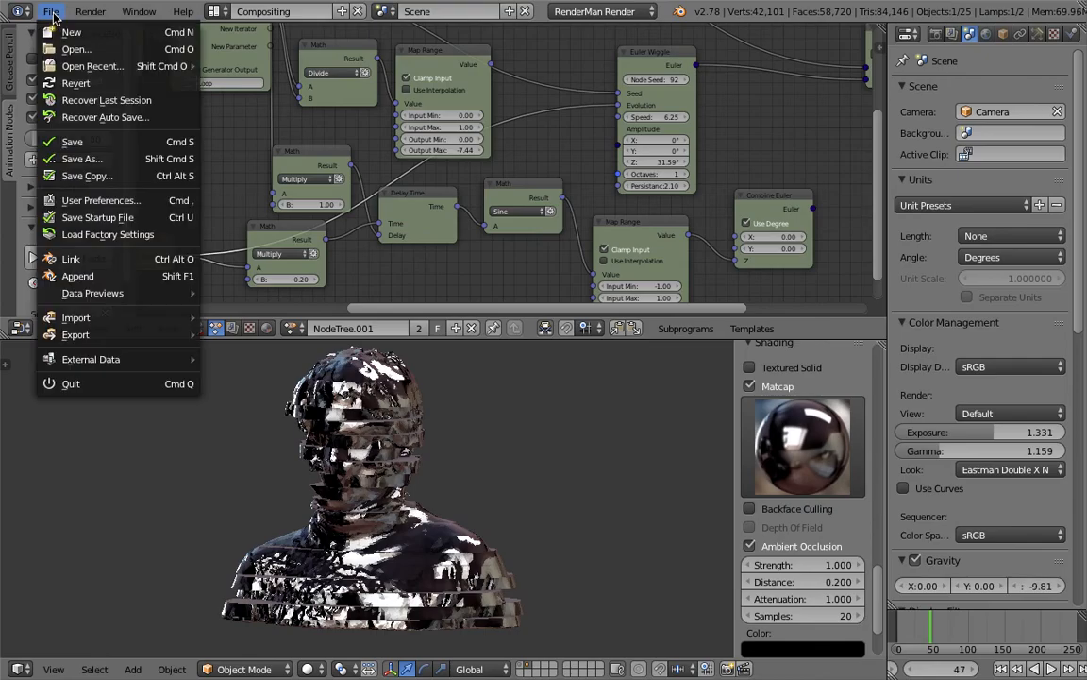
left_click(95, 151)
left_click(964, 76)
key("Return")
Step: Enlarge the node editor and add an Animate Euler node in the empty area beside the Euler Math node
left_click_drag(647, 339, 662, 459)
middle_click_drag(552, 265, 449, 250)
middle_click_drag(651, 158, 586, 191)
key("shift+a")
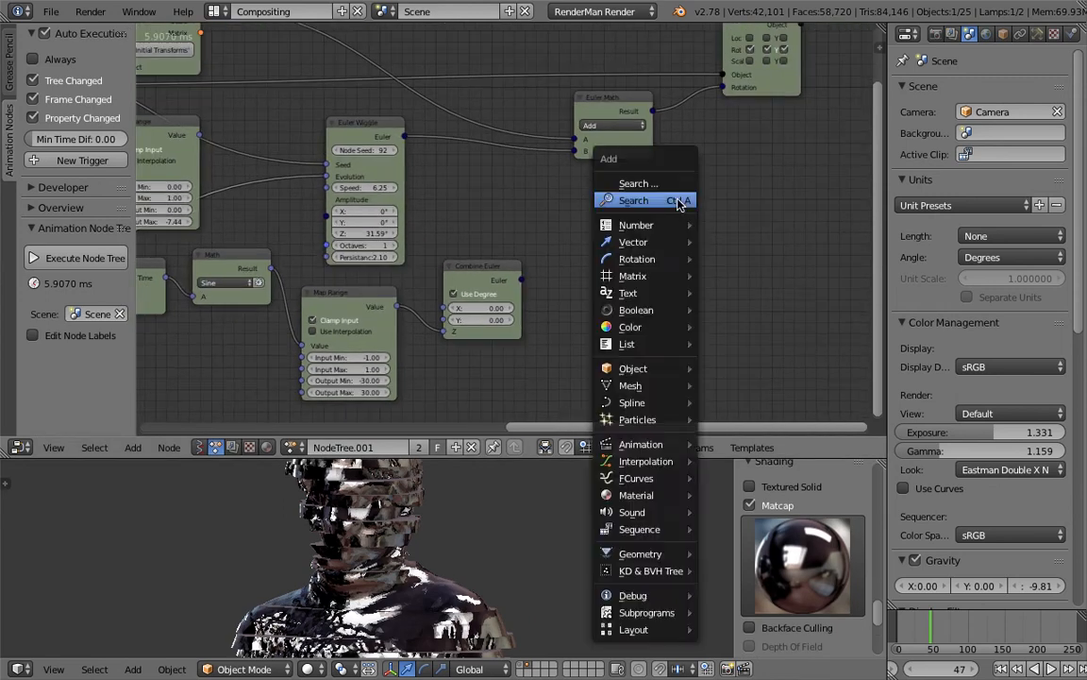
left_click(676, 196)
type("tor")
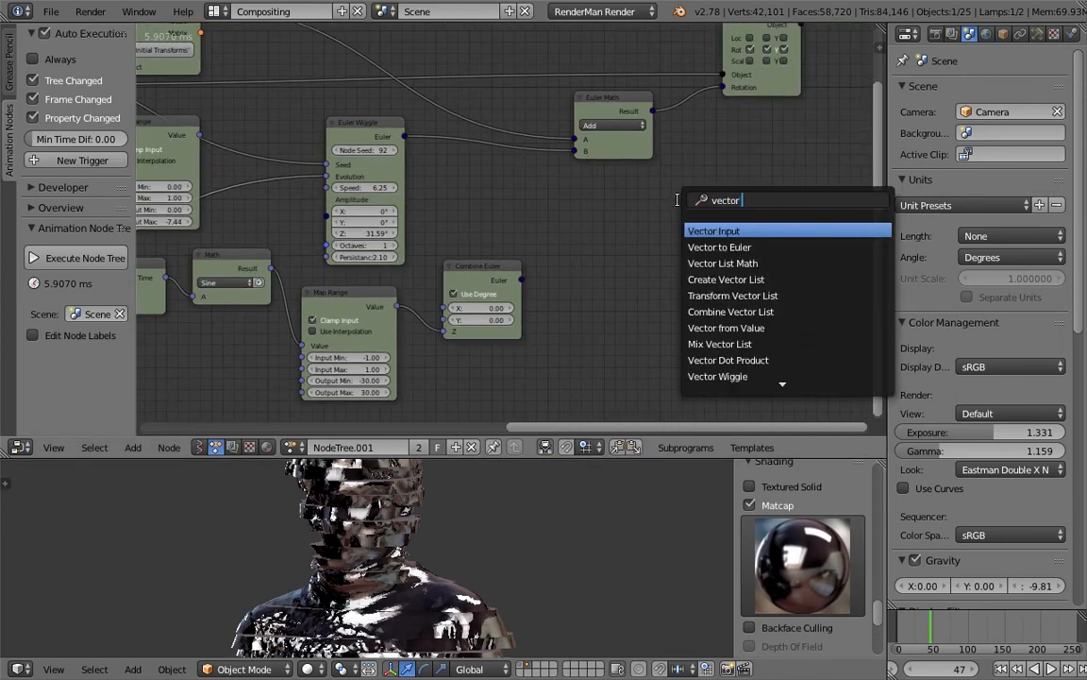
type(" aanimate e")
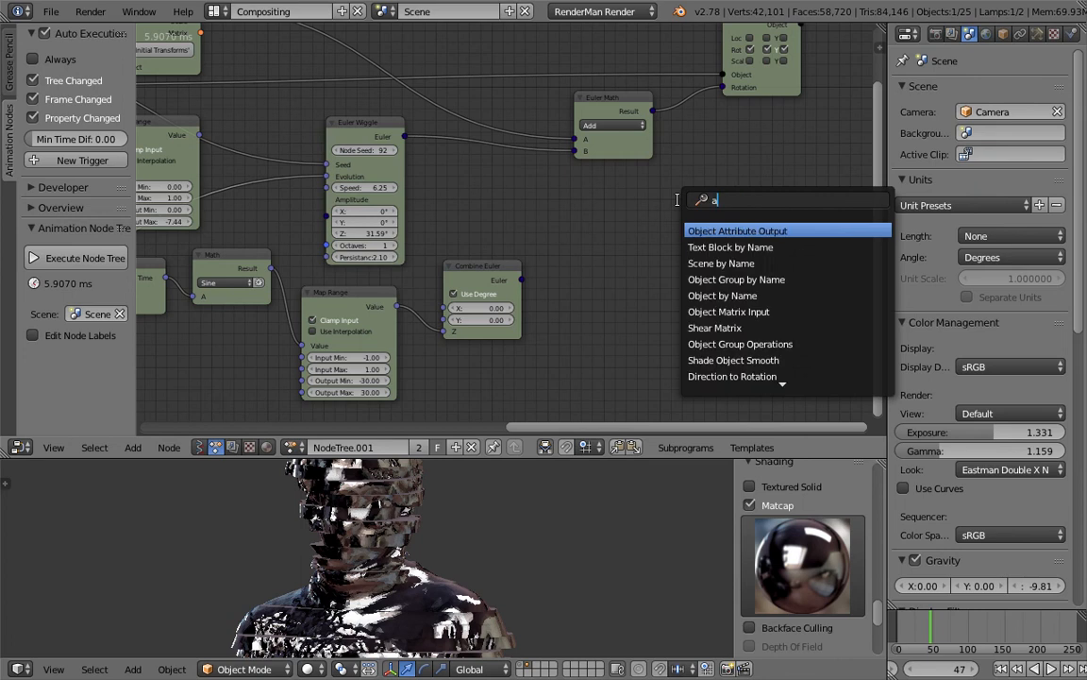
key("Return")
left_click(678, 201)
key("ctrl+s")
left_click(678, 200)
middle_click_drag(678, 200, 569, 166)
left_click_drag(626, 174, 674, 157)
scroll(658, 163, "up", 1)
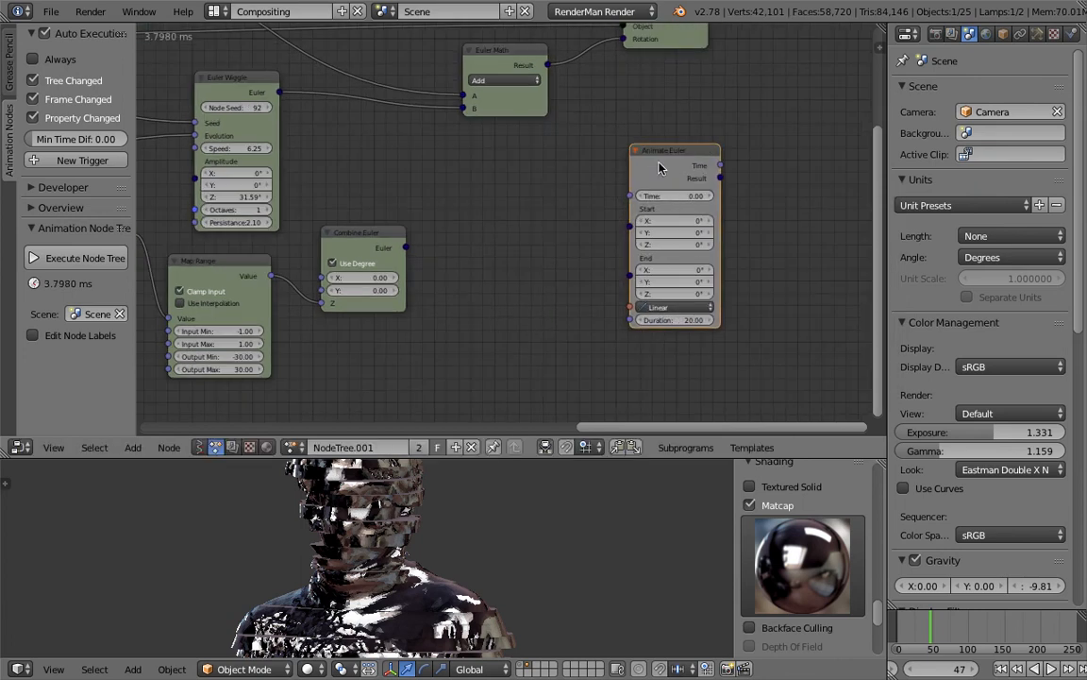
Step: Add a Mix Euler List node beside the Animate Euler node
middle_click_drag(801, 230, 677, 208)
key("ctrl+a")
key("BackSpace")
type("euler li")
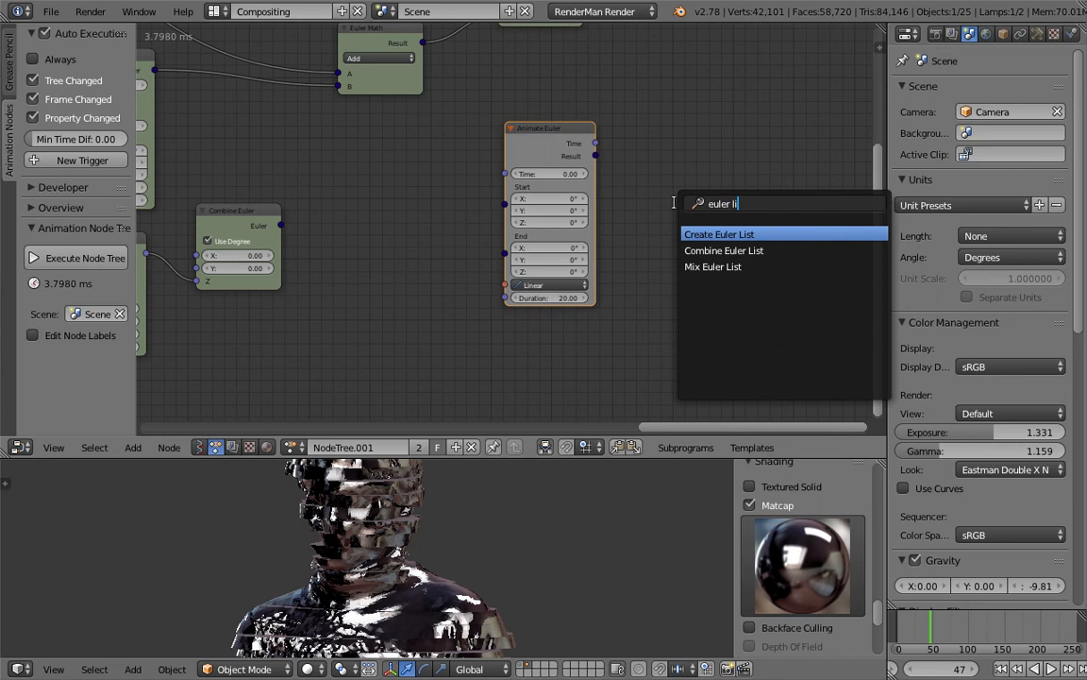
key("Down")
key("Down")
key("Return")
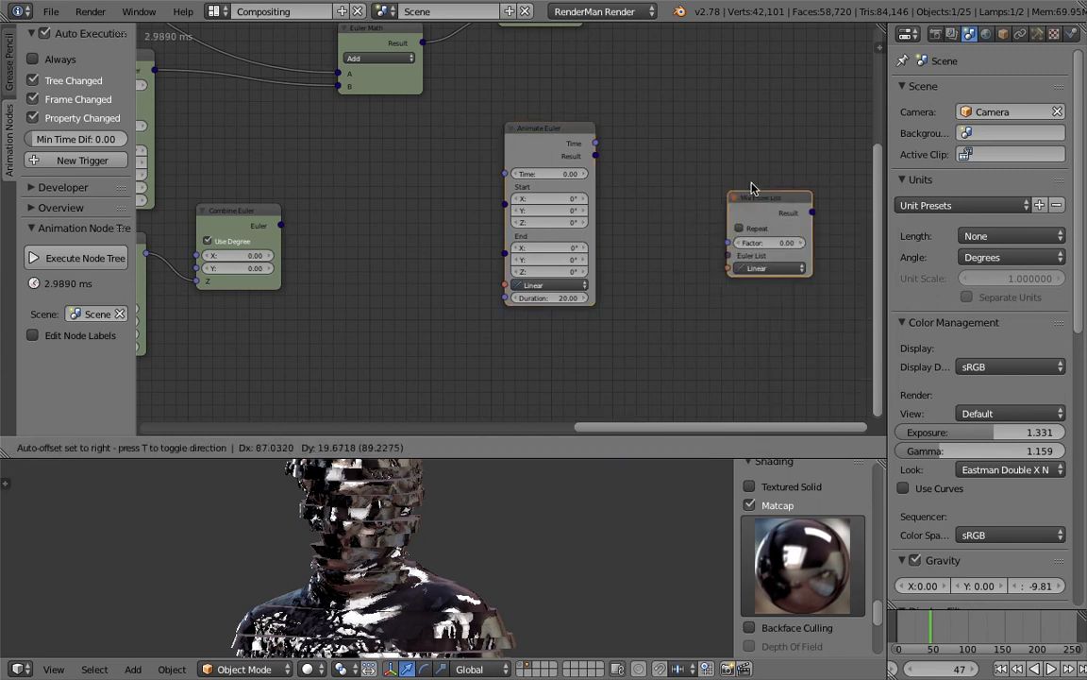
left_click(698, 149)
Step: Add a Create Euler List node between the Animate Euler and Mix Euler List nodes, and extend it to four inputs
left_click_drag(582, 130, 560, 132)
key("ctrl+a")
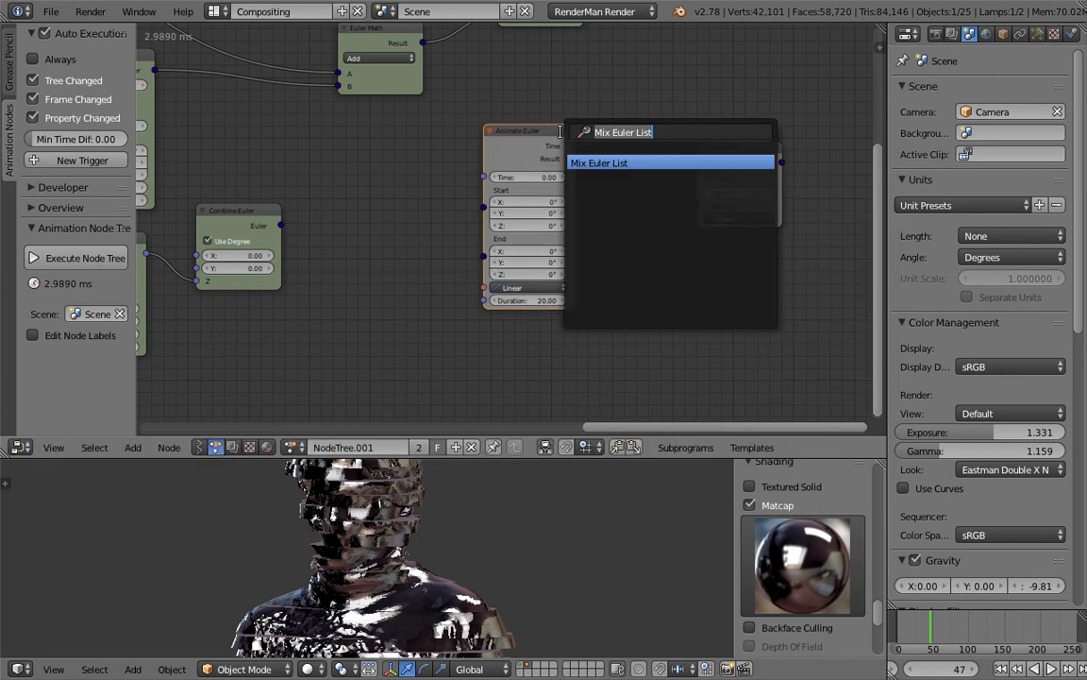
type("create e")
key("Down")
key("Down")
key("Return")
left_click(589, 95)
left_click_drag(549, 137, 494, 144)
scroll(494, 144, "up", 1)
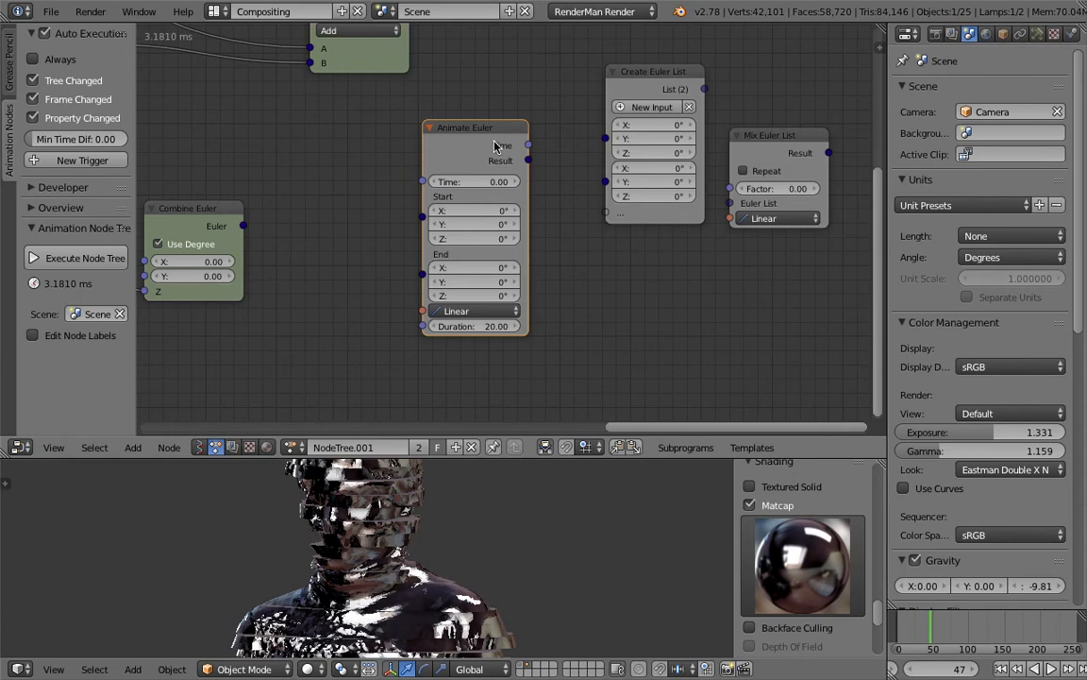
left_click(656, 107)
left_click(650, 109)
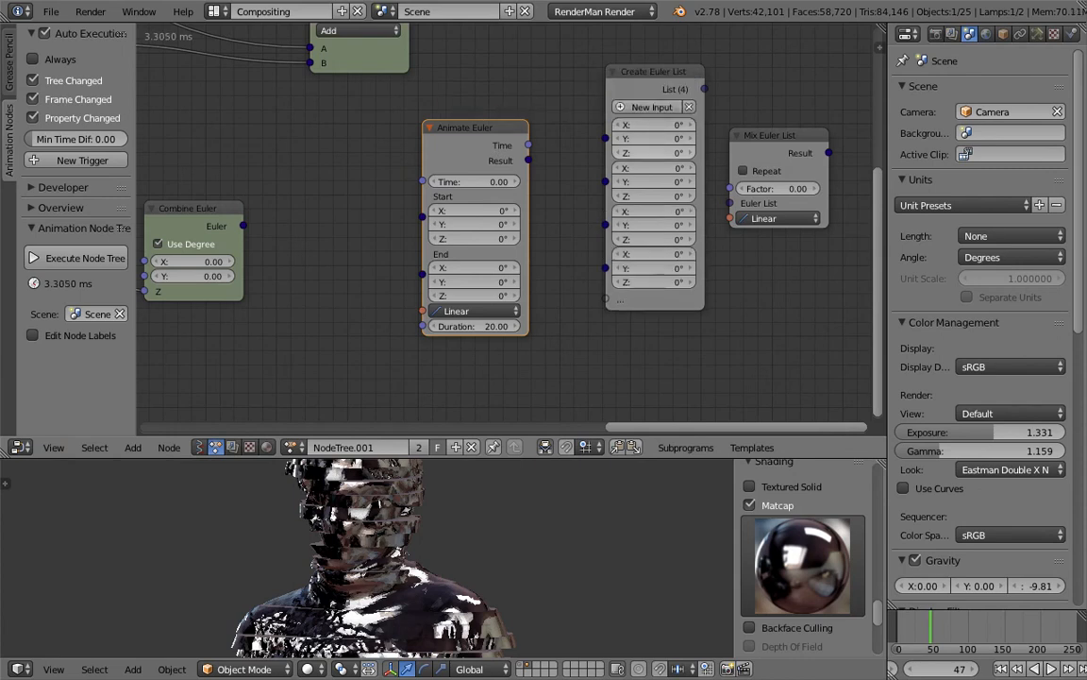
Step: Set the Z rotations of the four Create Euler List inputs to 90°, 180°, 270° and 360°
key("Return")
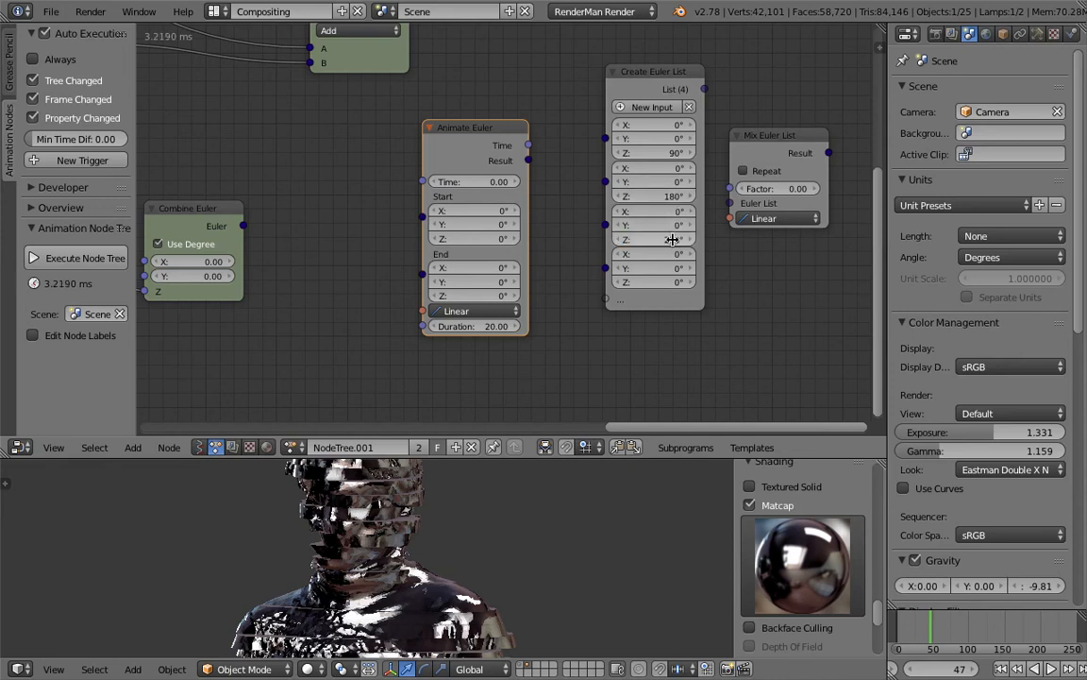
key("ctrl+s")
left_click(679, 274)
Step: Connect the Create Euler List output to the Euler List input of the Mix Euler List node and save over the file
left_click_drag(665, 83, 657, 91)
middle_click_drag(654, 154, 547, 160)
left_click_drag(687, 143, 724, 135)
left_click_drag(594, 103, 653, 199)
key("ctrl+s")
left_click(650, 200)
middle_click_drag(475, 517, 423, 536)
scroll(451, 171, "down", 3)
middle_click_drag(452, 171, 578, 229)
scroll(469, 197, "down", 1)
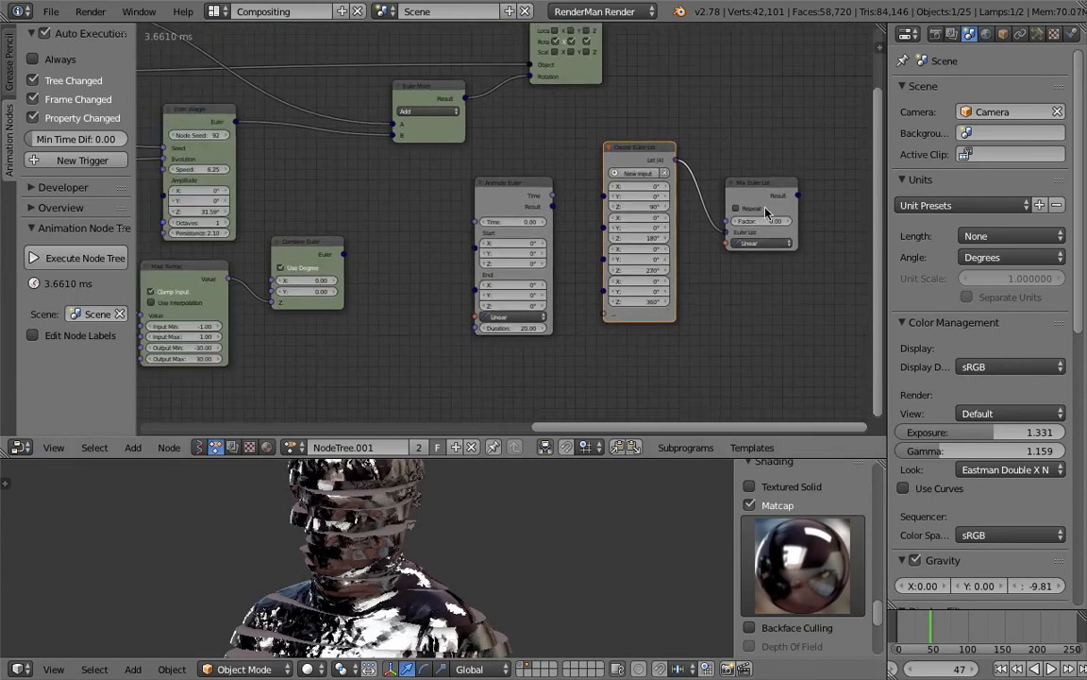
Step: Move the Mix Euler List node farther from the Create Euler List node and save over the file
left_click_drag(802, 196, 818, 185)
scroll(755, 174, "down", 1)
middle_click_drag(739, 171, 786, 192)
key("ctrl+s")
key("Return")
middle_click_drag(402, 197, 536, 198)
scroll(537, 201, "down", 1)
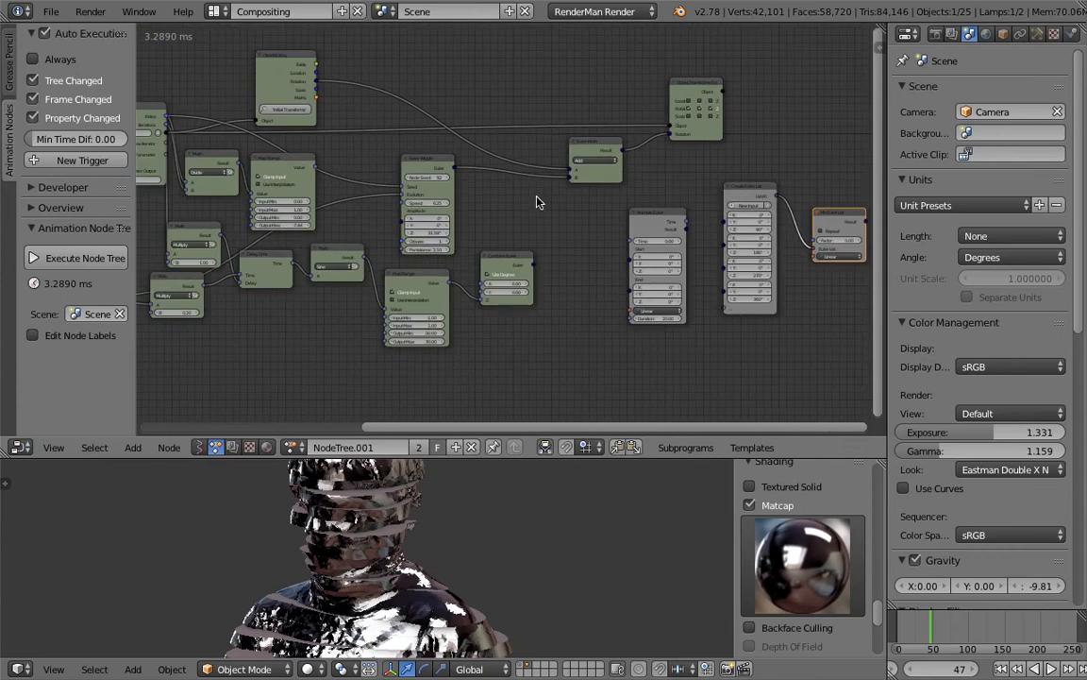
Step: Widen the node editor and 3D view by shrinking the properties area, and save over the file
left_click_drag(887, 181, 1059, 201)
scroll(688, 218, "up", 1)
key("ctrl+s")
left_click(687, 217)
Step: Shift the upper Multiply node aside, and detach the Map Range node by moving it over the Divide node
left_click_drag(283, 229, 260, 222)
scroll(234, 219, "up", 1)
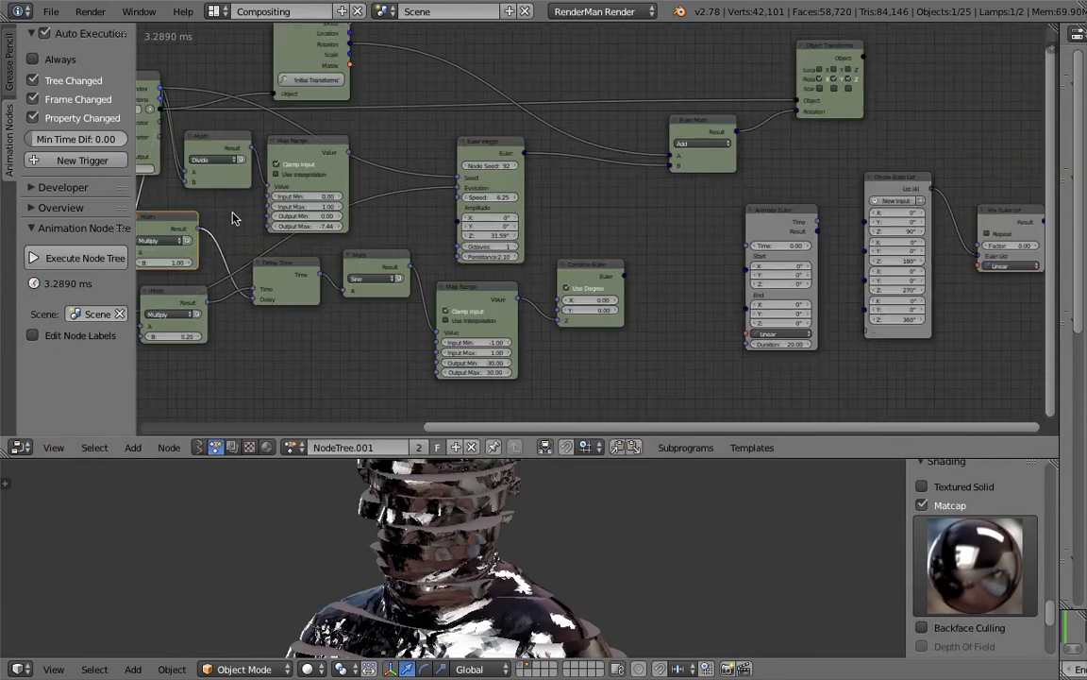
middle_click_drag(234, 185, 285, 188)
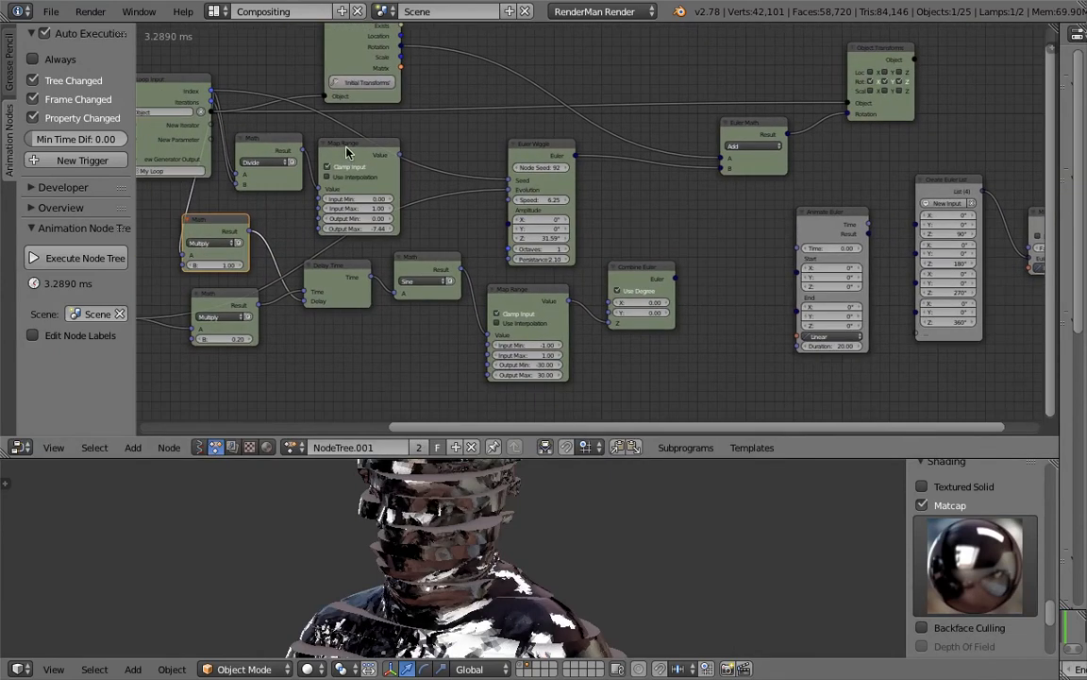
left_click_drag(346, 151, 287, 142)
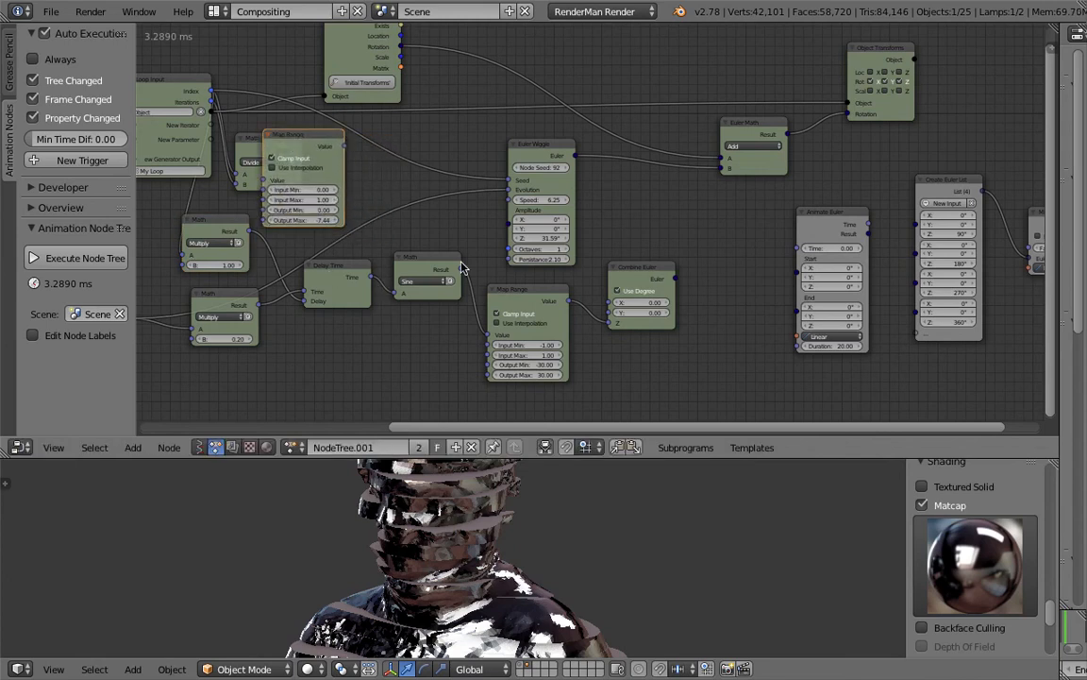
Step: Move the Object Transforms and Euler Math nodes farther along to make room around the Euler list nodes
middle_click_drag(612, 158, 541, 241)
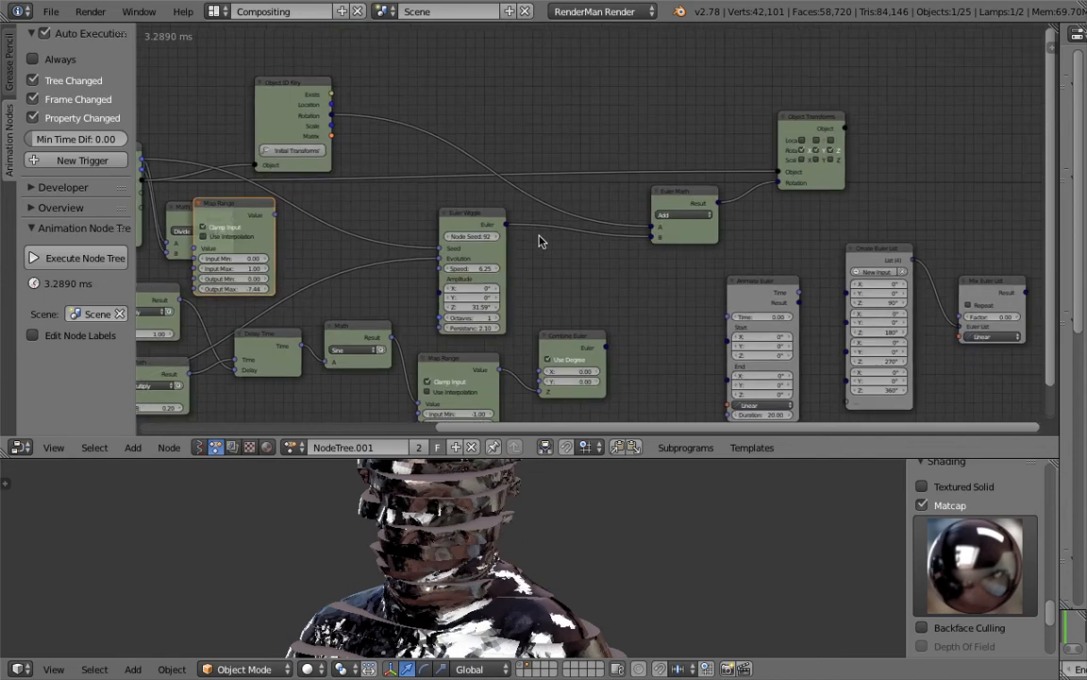
left_click_drag(811, 119, 933, 110)
middle_click_drag(851, 124, 570, 104)
scroll(570, 104, "up", 2)
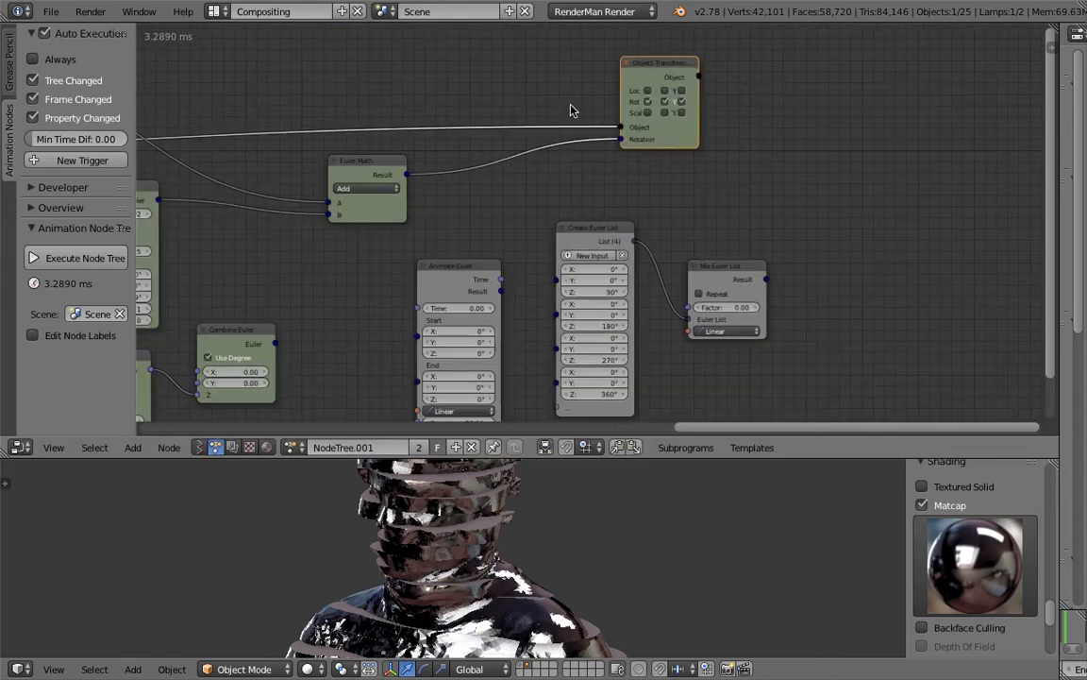
left_click_drag(377, 166, 510, 170)
key("Home")
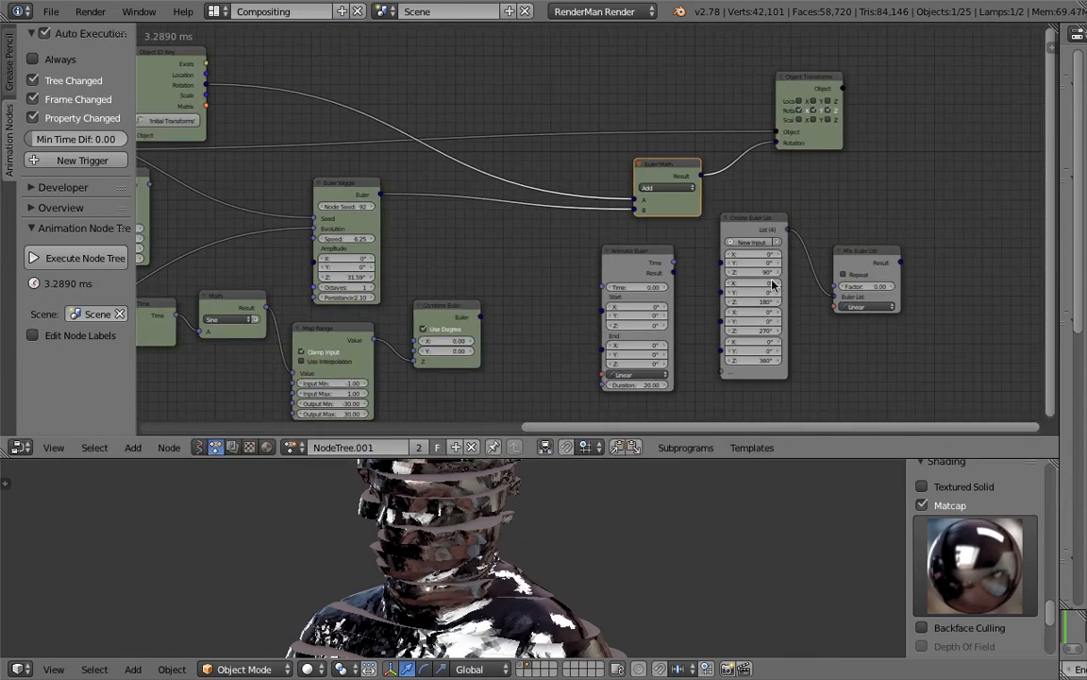
Step: Connect the Mix Euler List result to the B input of the Euler Math node and save over the file
scroll(951, 278, "up", 2)
left_click_drag(954, 270, 987, 245)
left_click_drag(700, 212, 651, 206)
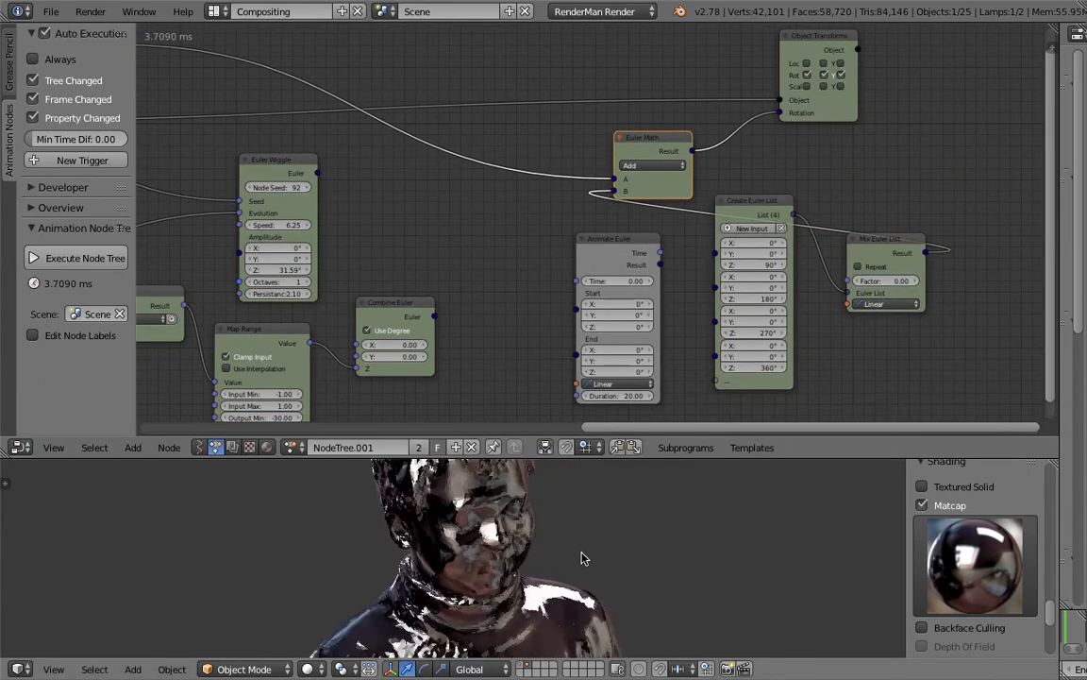
key("ctrl+s")
left_click(547, 547)
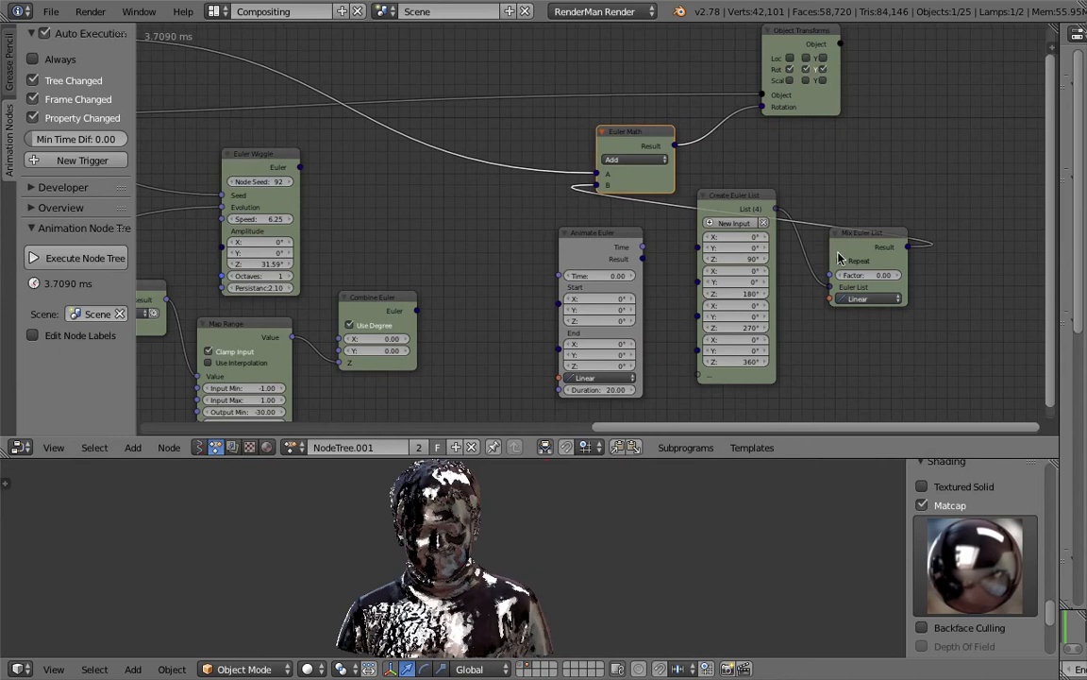
Step: Reposition the Mix Euler List and Create Euler List nodes, set the mix factor to -3.00 and save over the file
left_click_drag(853, 235, 886, 257)
left_click_drag(751, 194, 743, 292)
middle_click_drag(744, 275, 707, 248)
key("ctrl+s")
left_click(752, 245)
left_click_drag(860, 270, 788, 282)
key("ctrl+s")
left_click(807, 216)
Step: Spread out the Animate Euler, Euler Math, Object Transforms and Euler list nodes, and save over the file
left_click_drag(672, 282, 642, 338)
left_click_drag(584, 220, 551, 277)
left_click_drag(804, 273, 722, 216)
left_click_drag(779, 85, 865, 95)
left_click_drag(601, 105, 700, 109)
left_click_drag(548, 269, 526, 314)
middle_click_drag(527, 268, 585, 221)
key("ctrl+s")
left_click(580, 221)
middle_click_drag(568, 273, 599, 254)
scroll(599, 255, "up", 2)
left_click_drag(597, 259, 578, 340)
key("ctrl+s")
left_click(538, 212)
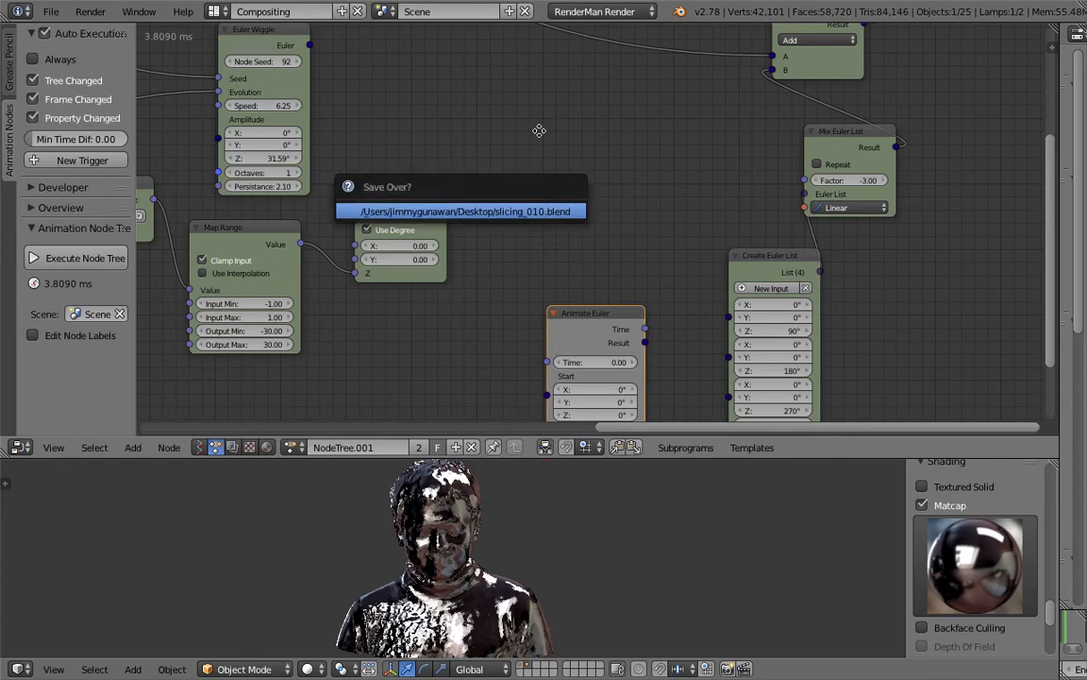
Step: Add a Number Wiggle node in the empty area above the Animate Euler node and save over the file
middle_click_drag(539, 131, 545, 153)
key("shift+a")
left_click(541, 123)
type("animate e")
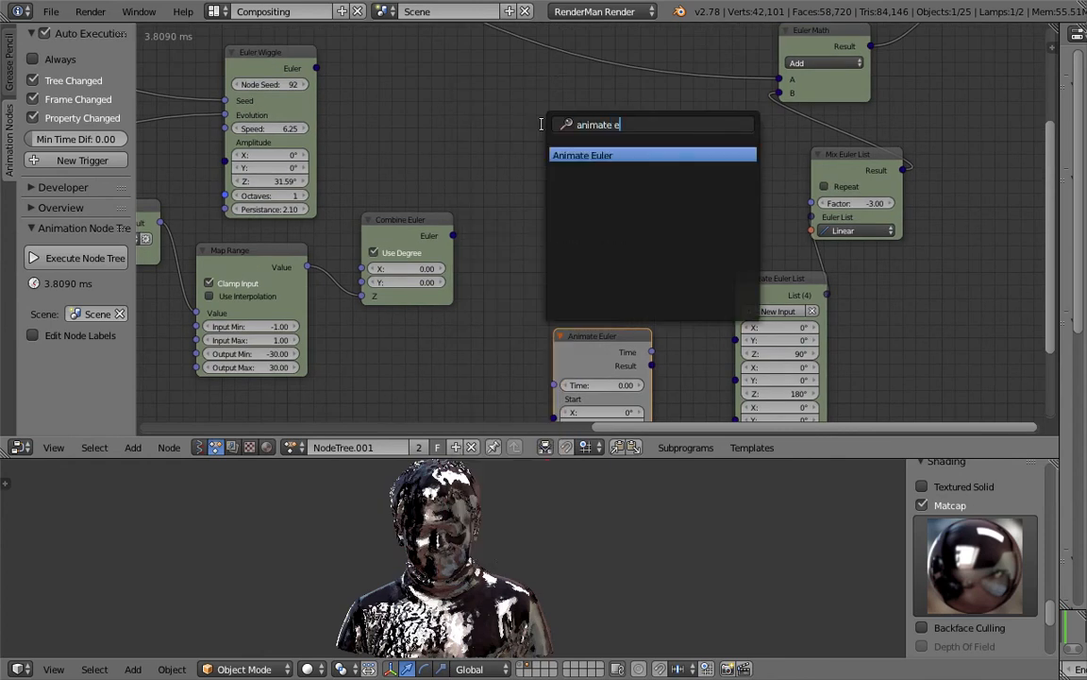
key("BackSpace")
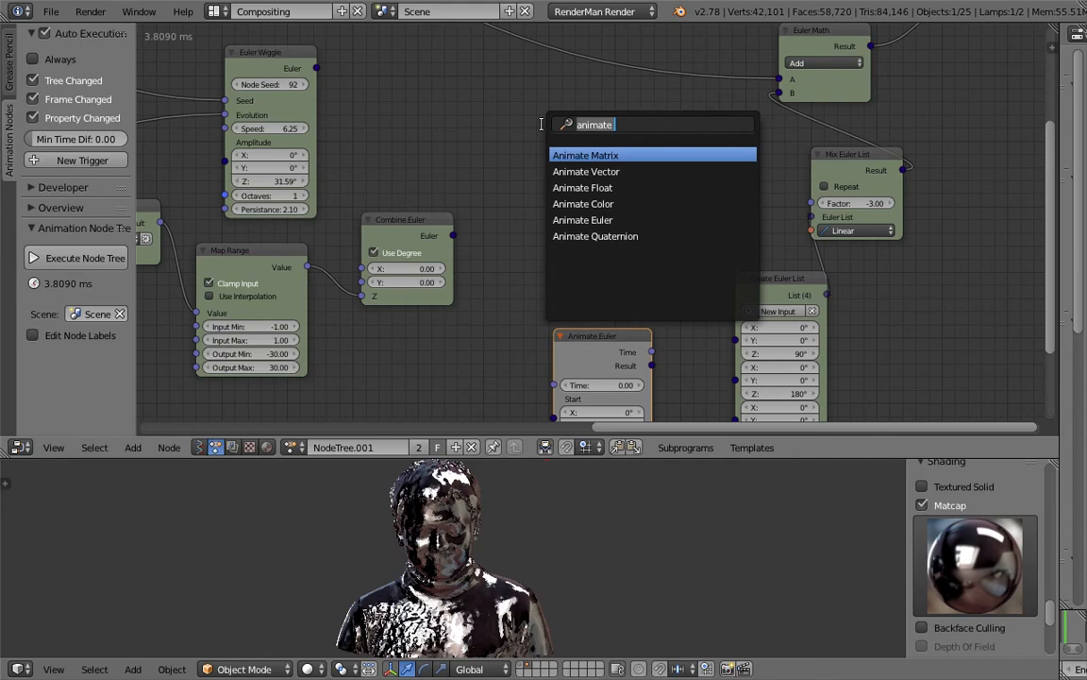
type("wigglen")
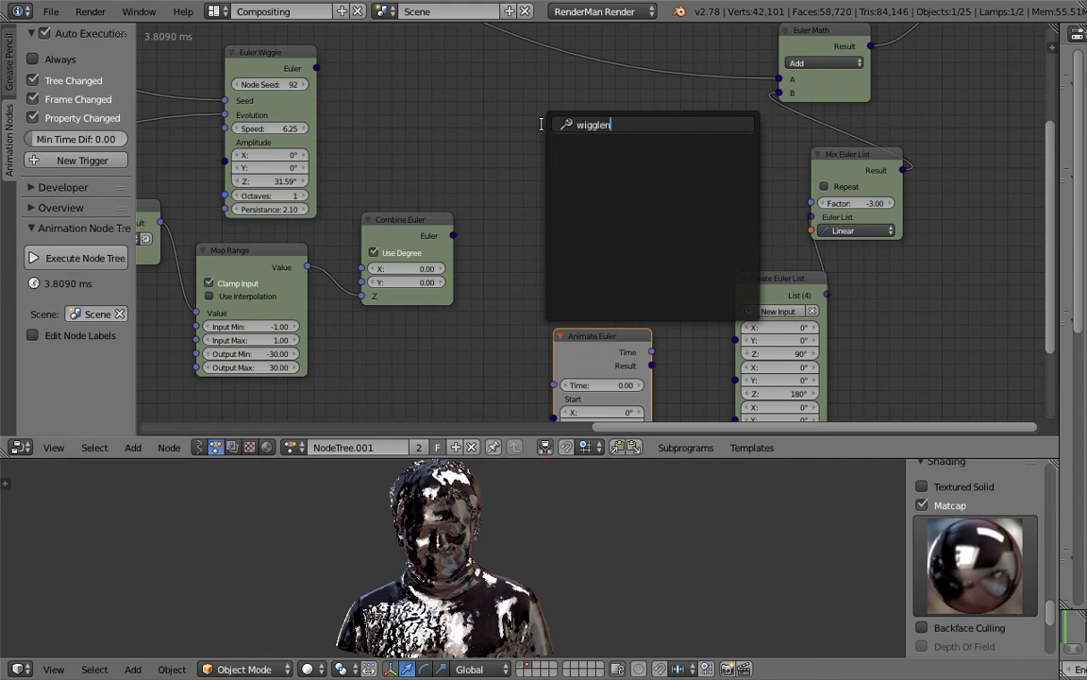
key("BackSpace")
type("n")
type("number w")
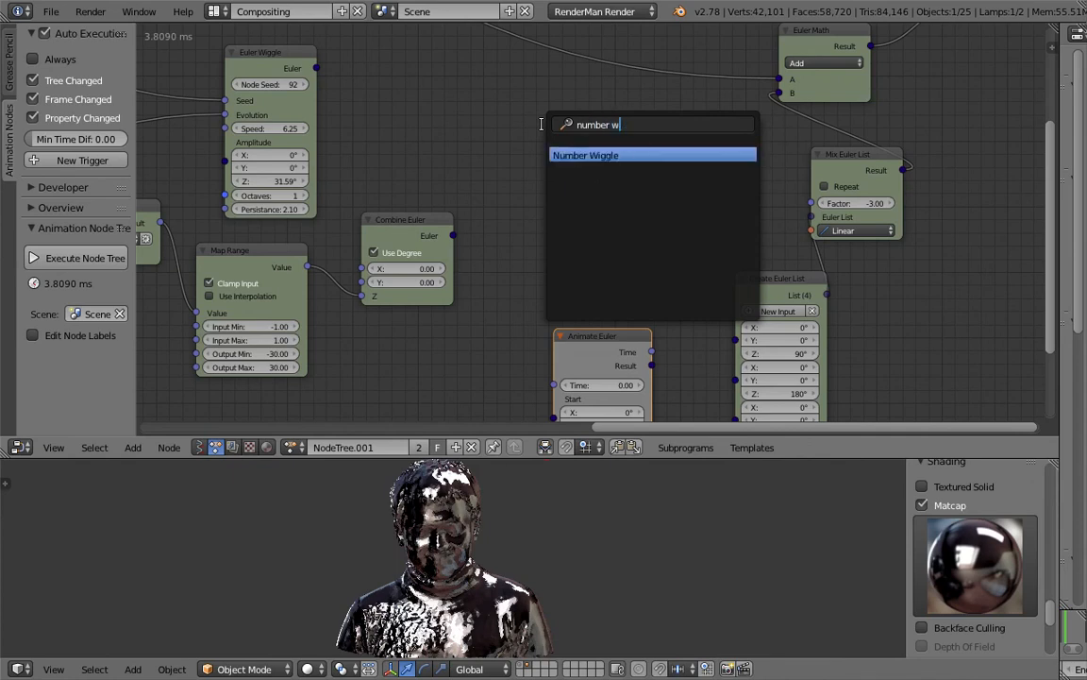
key("Return")
left_click(543, 125)
key("ctrl+s")
left_click(544, 125)
Step: Connect the Number Wiggle output to the Mix Euler List factor, and the loop's Index to the Number Wiggle seed
left_click_drag(634, 148, 766, 186)
scroll(517, 159, "down", 2)
middle_click_drag(518, 158, 702, 189)
scroll(326, 138, "down", 3)
middle_click_drag(326, 136, 391, 142)
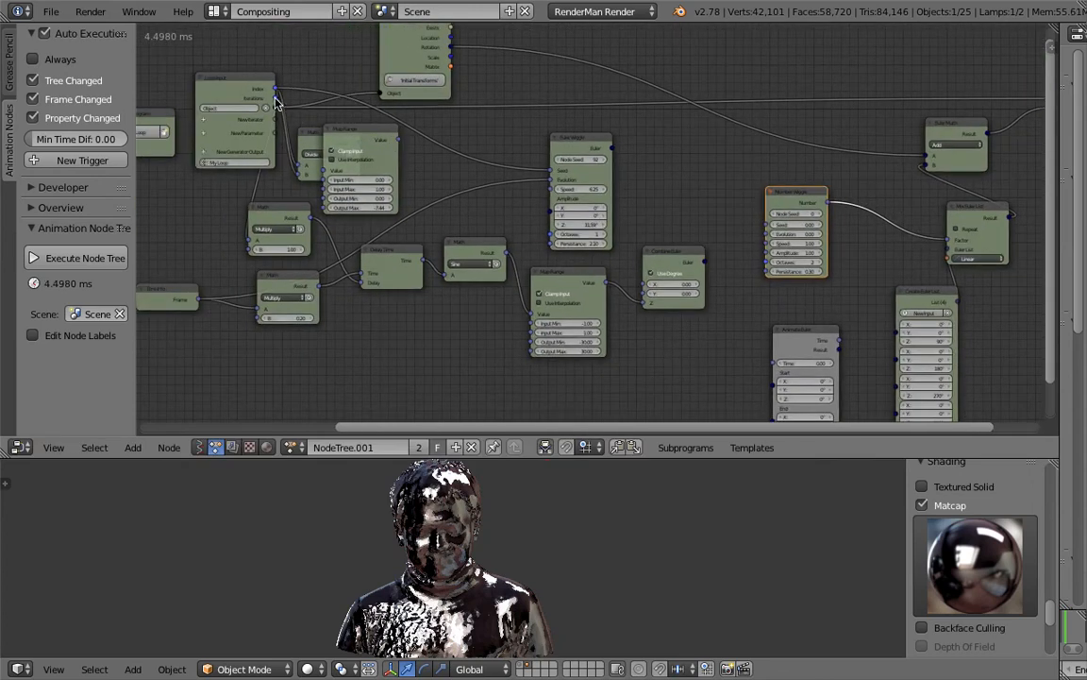
left_click_drag(275, 89, 795, 238)
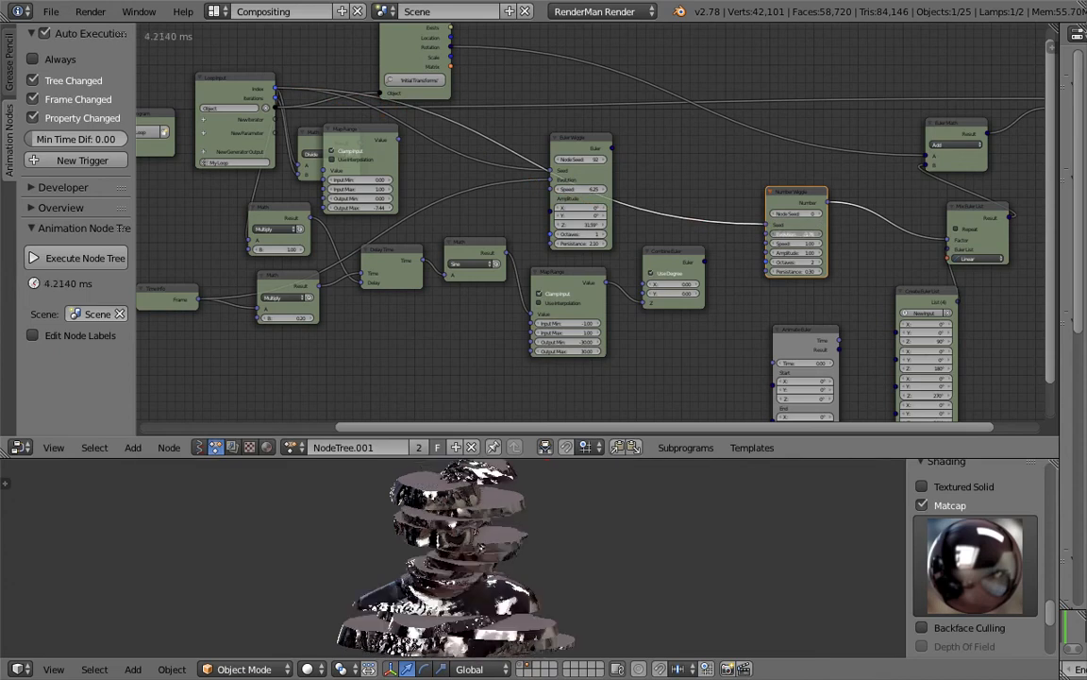
Step: Enlarge the 3D view below the node editor, frame the whole bust in it and save over the file
left_click_drag(536, 458, 535, 343)
scroll(533, 477, "up", 3)
scroll(533, 480, "down", 3)
middle_click_drag(534, 480, 283, 491)
middle_click_drag(408, 501, 490, 456)
middle_click_drag(469, 522, 441, 500)
key("ctrl+s")
left_click(461, 539)
Step: Set the Number Wiggle node's Evolution to 17.49 and Amplitude to 0.10, and save over the file
middle_click_drag(671, 217, 591, 212)
key("ctrl+s")
left_click(606, 214)
scroll(625, 206, "up", 4)
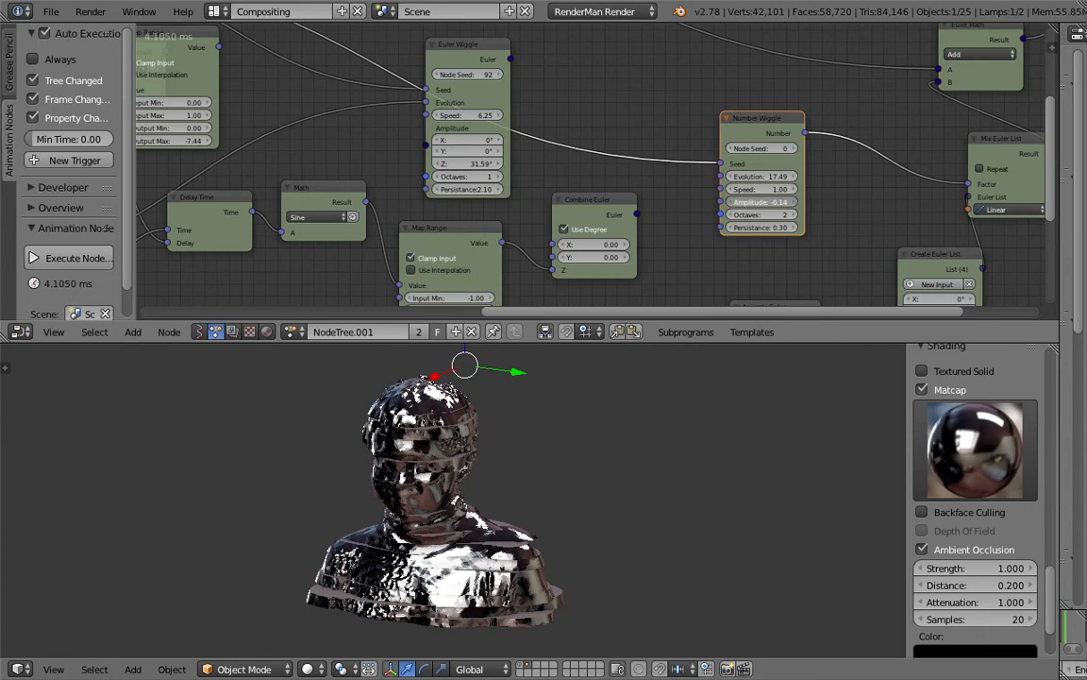
key("ctrl+s")
left_click(772, 209)
Step: Enable Repeat on the Mix Euler List node and save over the file
middle_click_drag(954, 165, 904, 146)
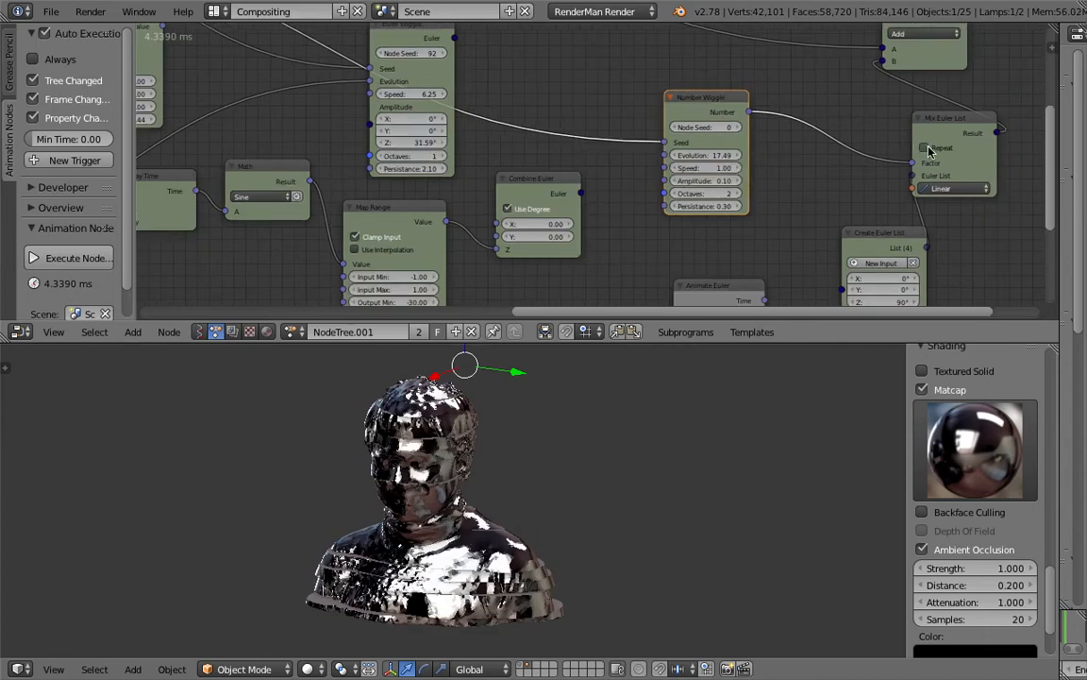
left_click(924, 149)
key("ctrl+s")
key("Return")
Step: Set the Number Wiggle node's Node Seed to 60 and save over the file
left_click_drag(704, 127, 739, 127)
scroll(578, 116, "down", 1)
middle_click_drag(578, 116, 751, 148)
key("ctrl+s")
left_click(772, 133)
Step: Connect the Time Info node's Frame output to the Evolution input of the Number Wiggle node
middle_click_drag(455, 187, 523, 164)
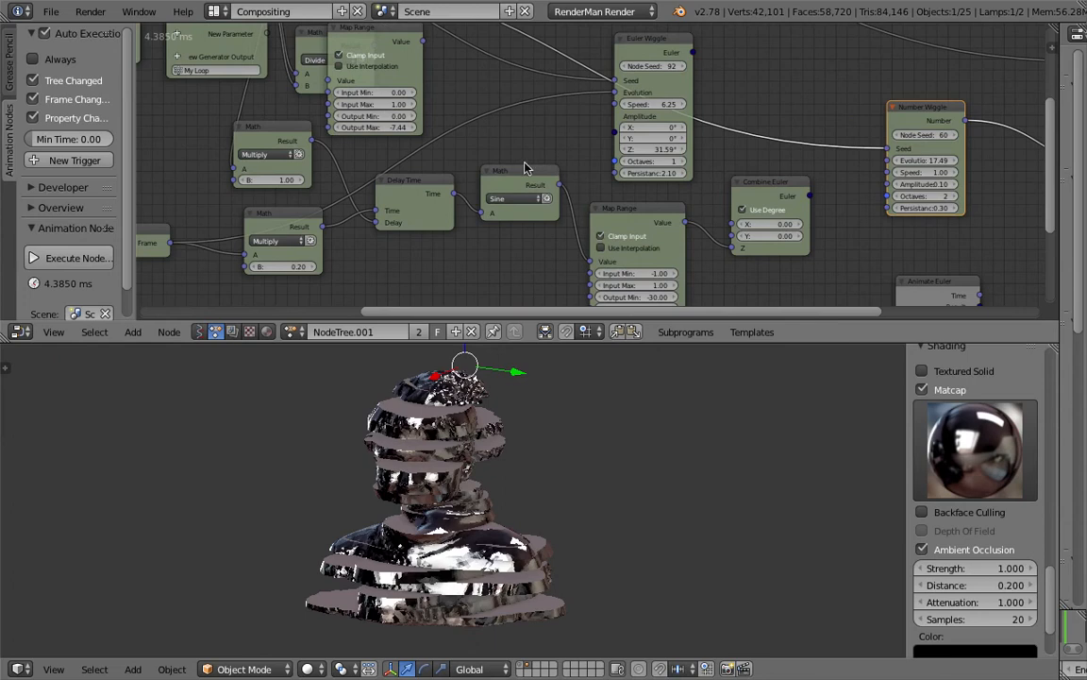
scroll(396, 184, "down", 2)
left_click_drag(234, 231, 846, 161)
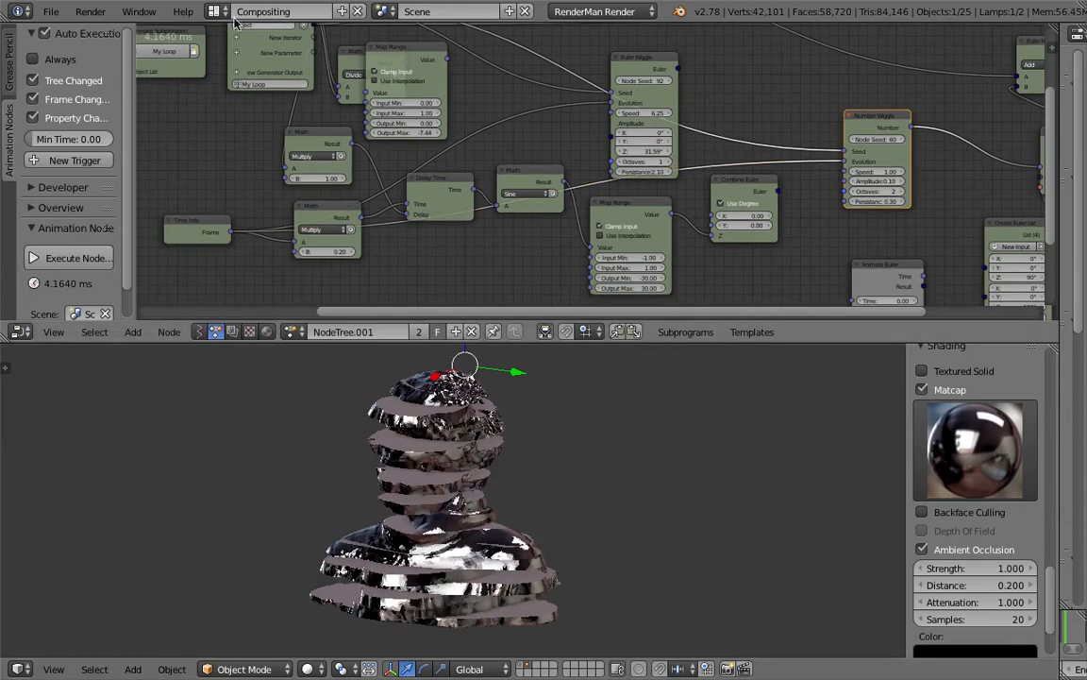
Step: Watch the slice animation play in the 3D View Full layout, and return to the Compositing layout
left_click(215, 12)
left_click(244, 39)
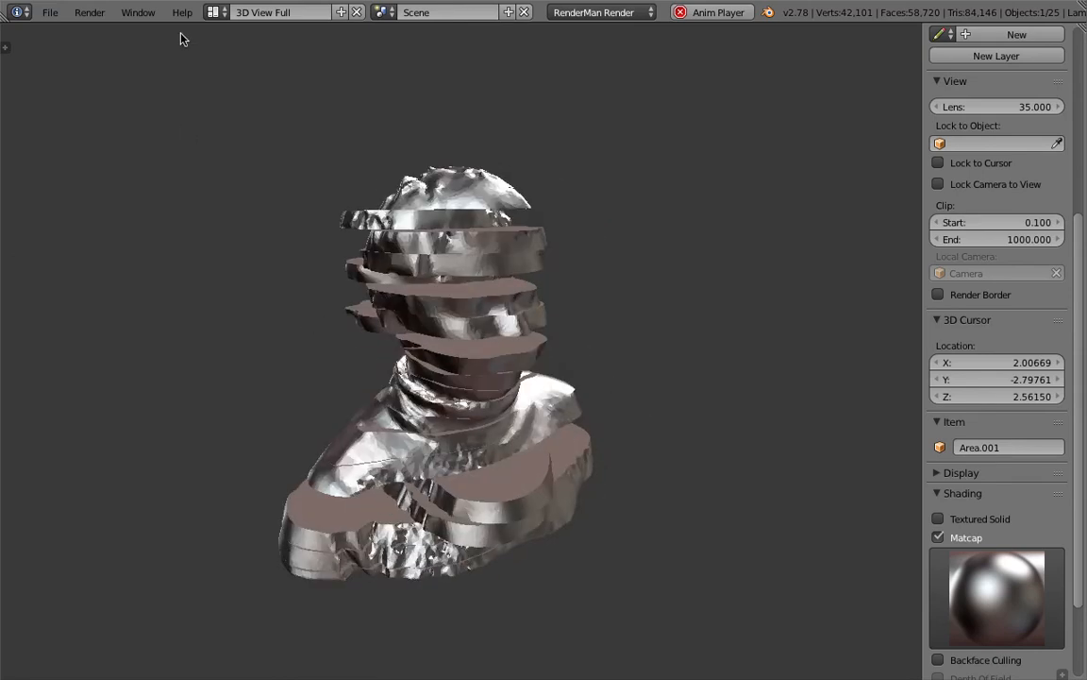
left_click(214, 12)
left_click(231, 74)
Step: Set the Number Wiggle's Node Seed to 66, Speed to 2.53, Amplitude to 1.00 and Persistance to 0.57, and disable Repeat on Mix Euler List
scroll(567, 189, "right", 1)
key("ctrl+s")
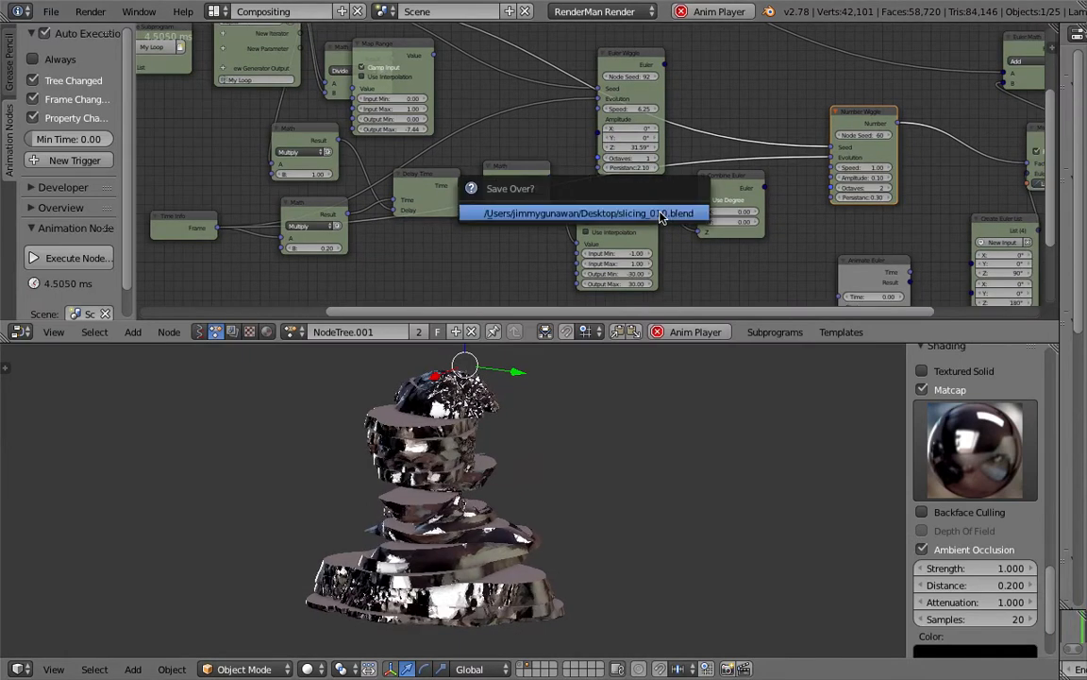
left_click(660, 214)
scroll(628, 177, "right", 3)
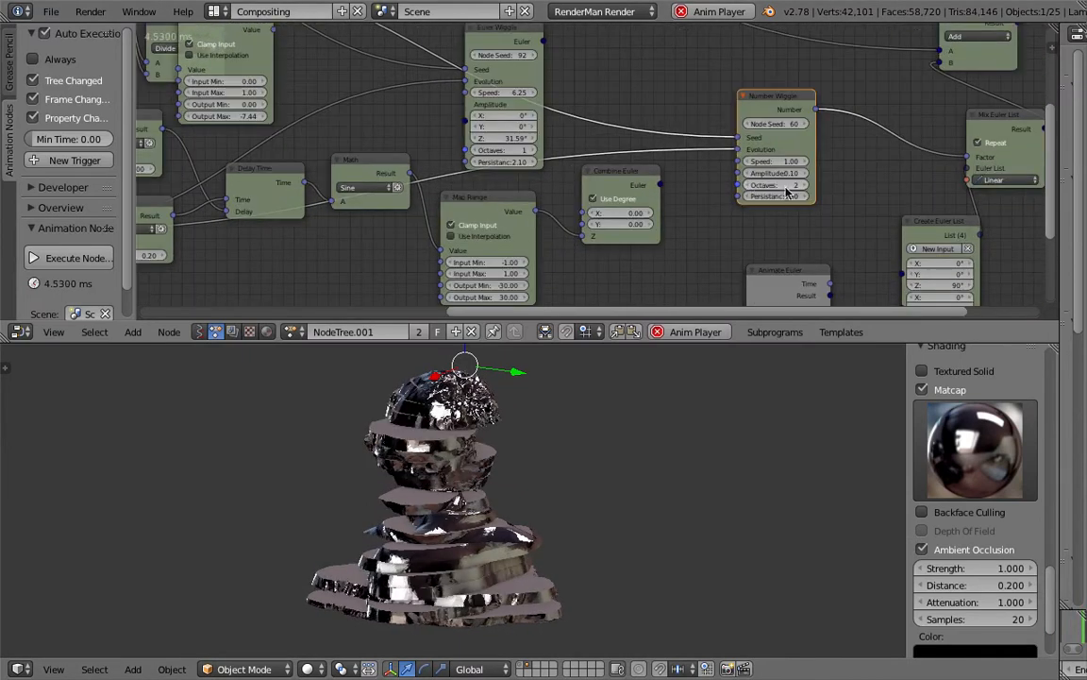
scroll(631, 165, "right", 2)
left_click_drag(870, 107, 883, 115)
left_click_drag(809, 204, 772, 183)
left_click(848, 126)
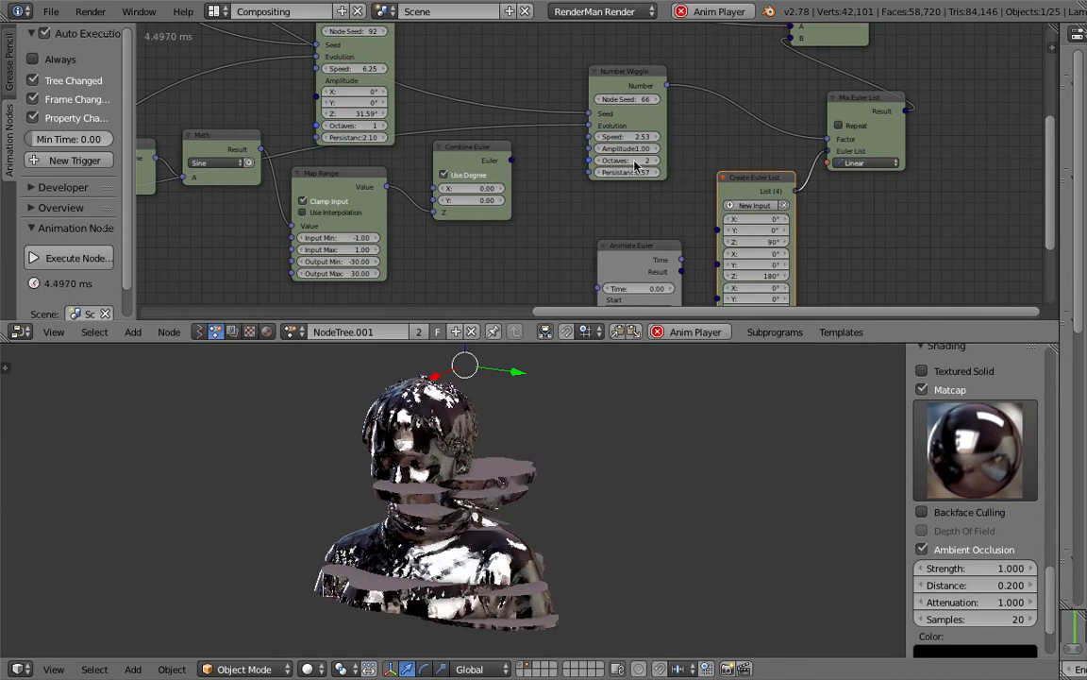
Step: Review the stronger wiggle animation in the 3D View Full layout, and stop playback back in the Compositing layout
left_click(216, 12)
left_click(227, 40)
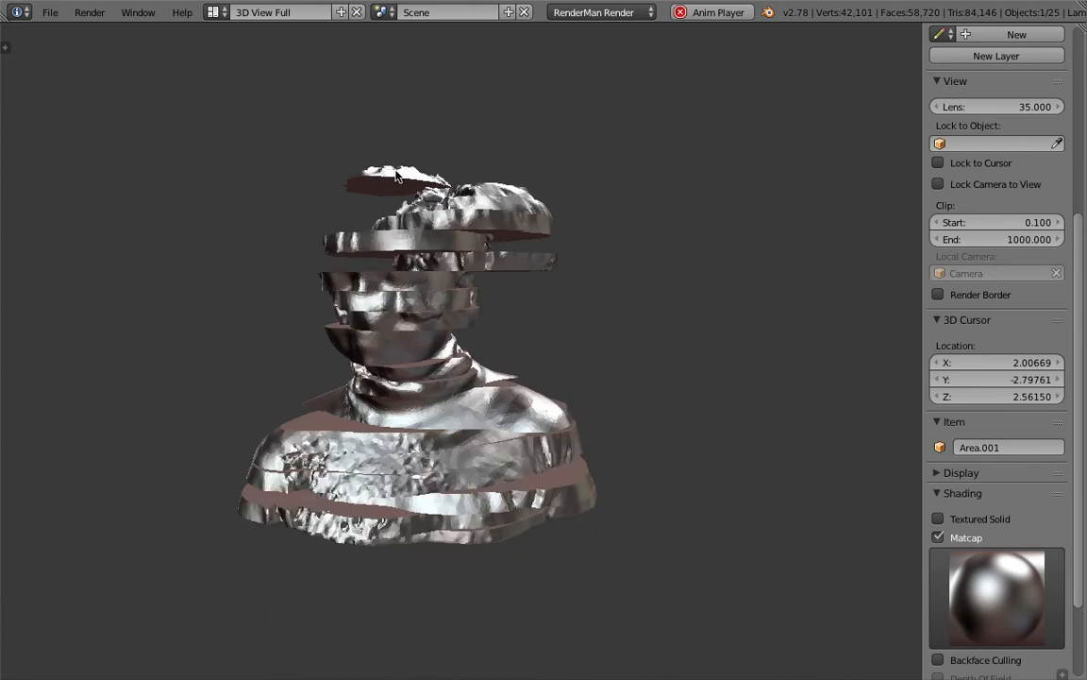
left_click(215, 13)
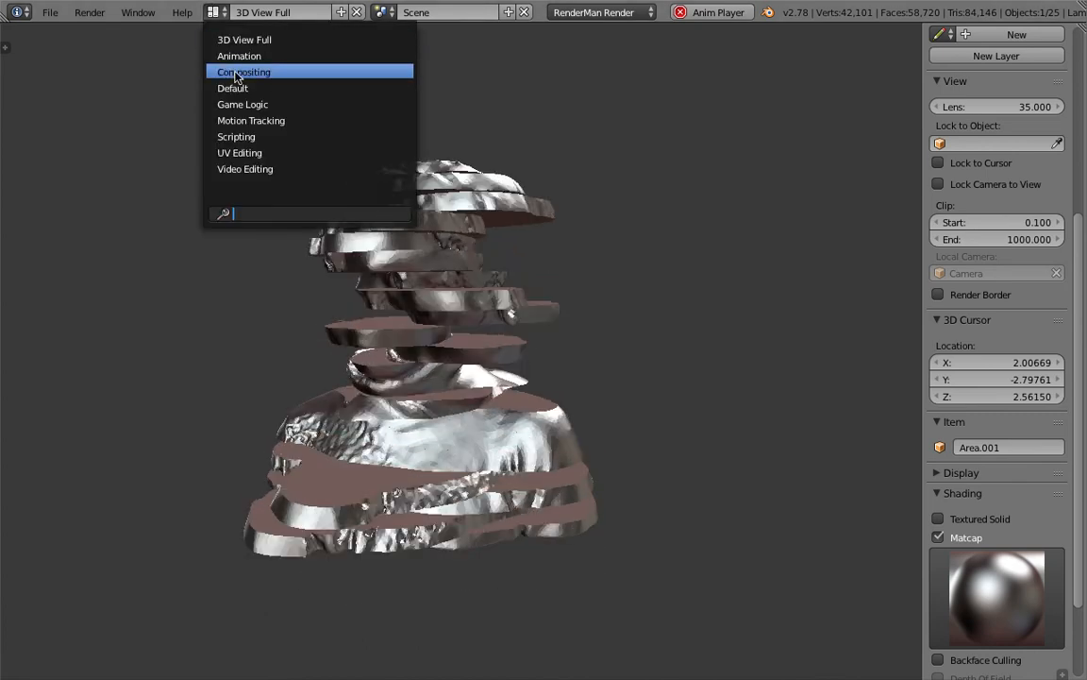
left_click(236, 68)
key("Escape")
Step: Save over the file and set the Create Euler List Z rotations to -180°, -90°, 90° and 180°
key("ctrl+s")
key("Return")
middle_click_drag(777, 123, 668, 63)
left_click_drag(754, 58, 797, 72)
middle_click_drag(706, 164, 690, 122)
scroll(665, 149, "up", 2)
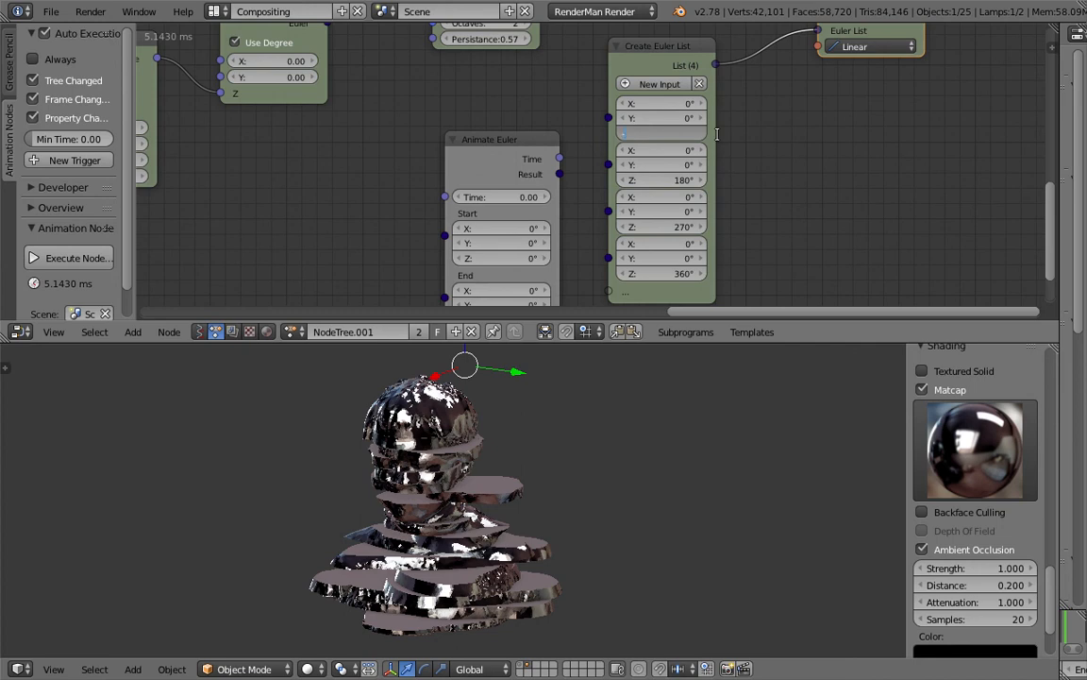
key("Tab")
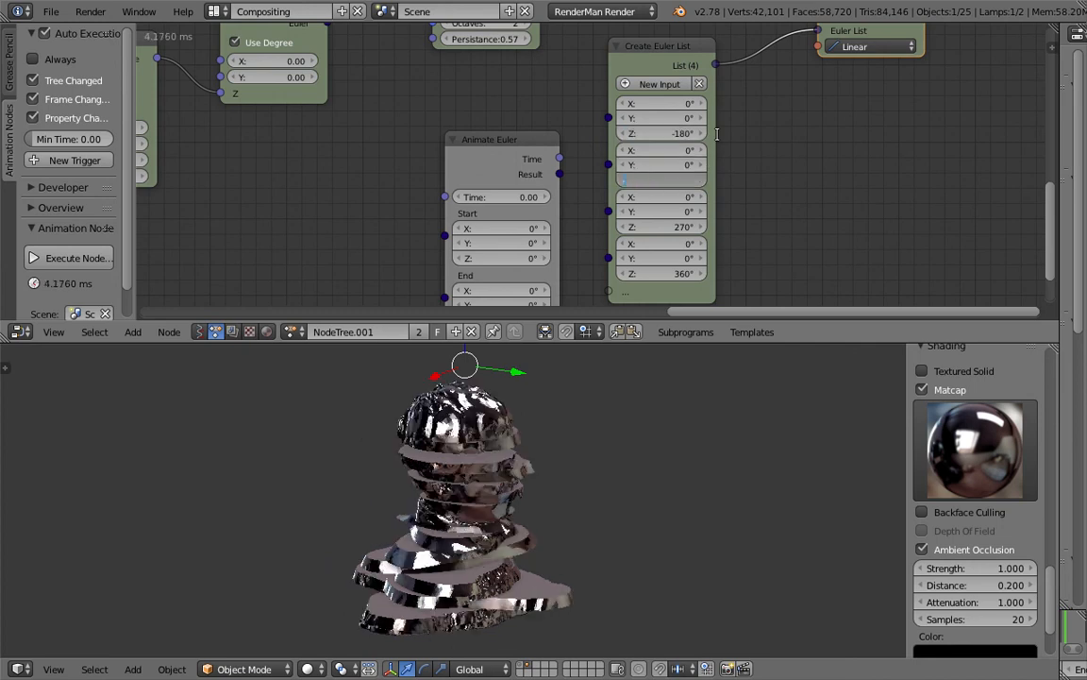
type("-90")
key("Tab")
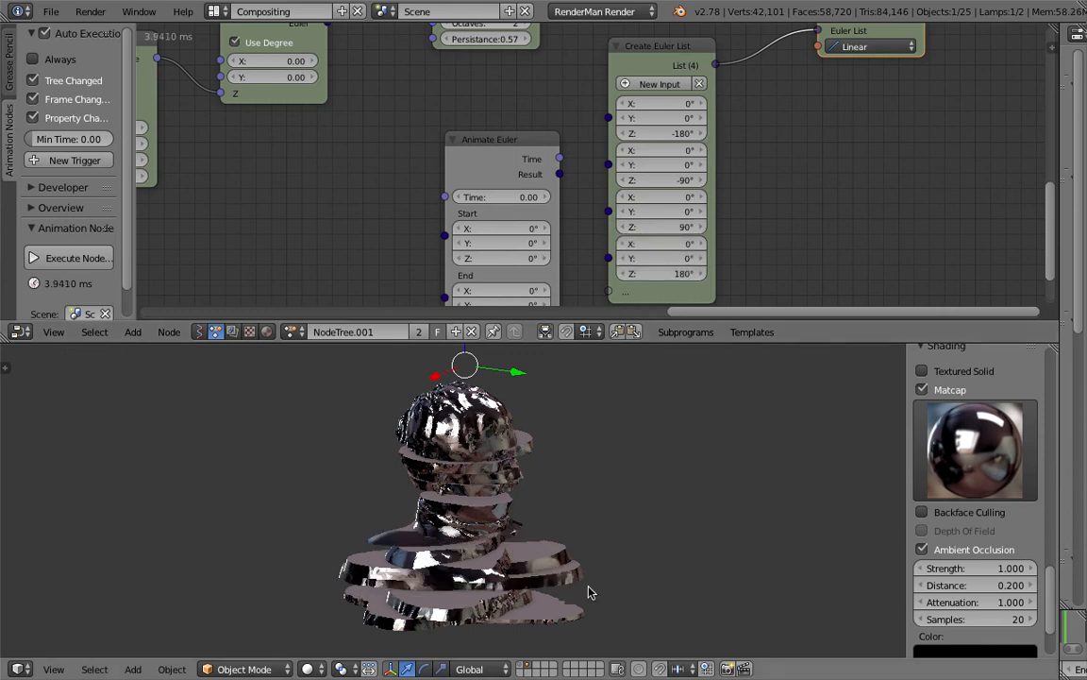
Step: Play the bust slice animation, review it in the 3D View Full layout, and return to the Compositing layout
middle_click_drag(587, 590, 541, 567)
key("alt+a")
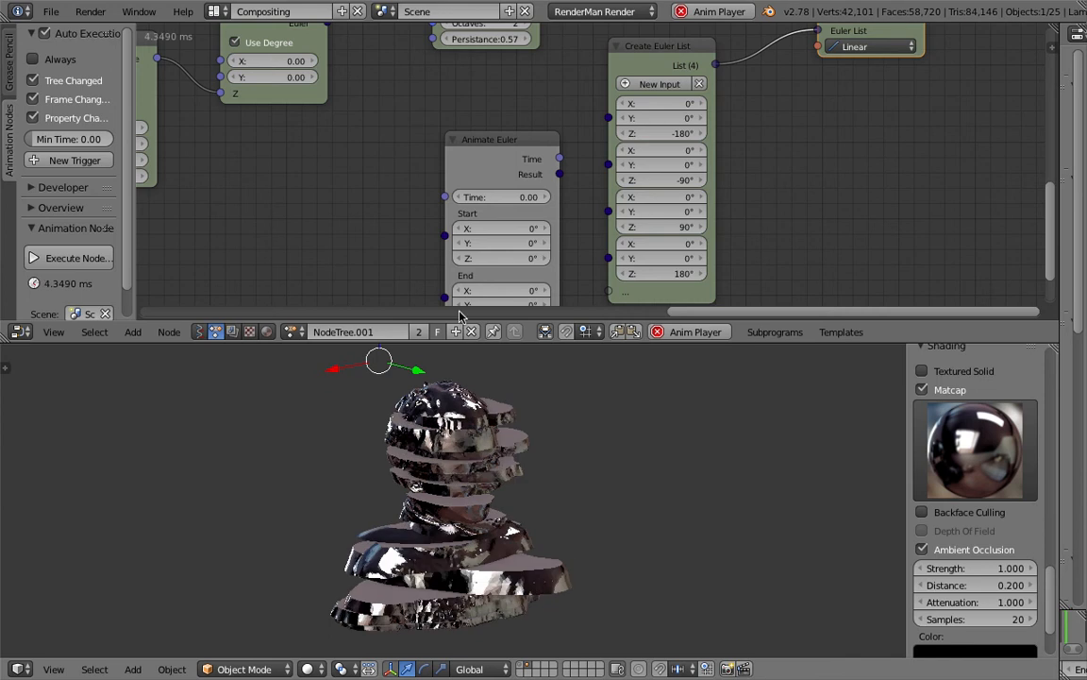
left_click(216, 11)
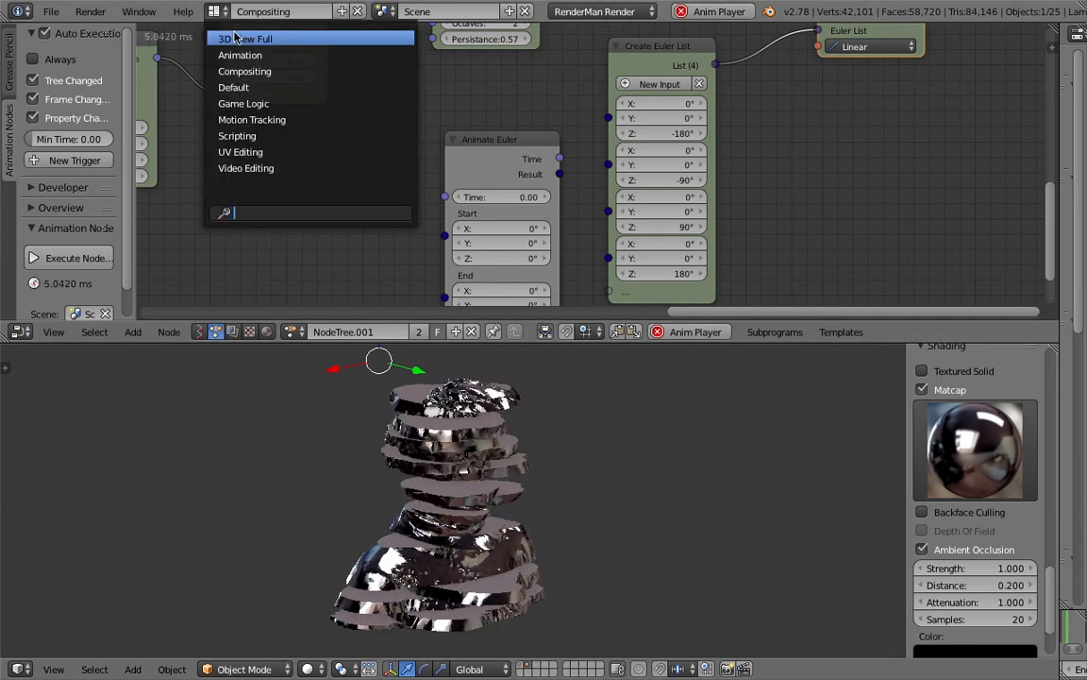
left_click(237, 38)
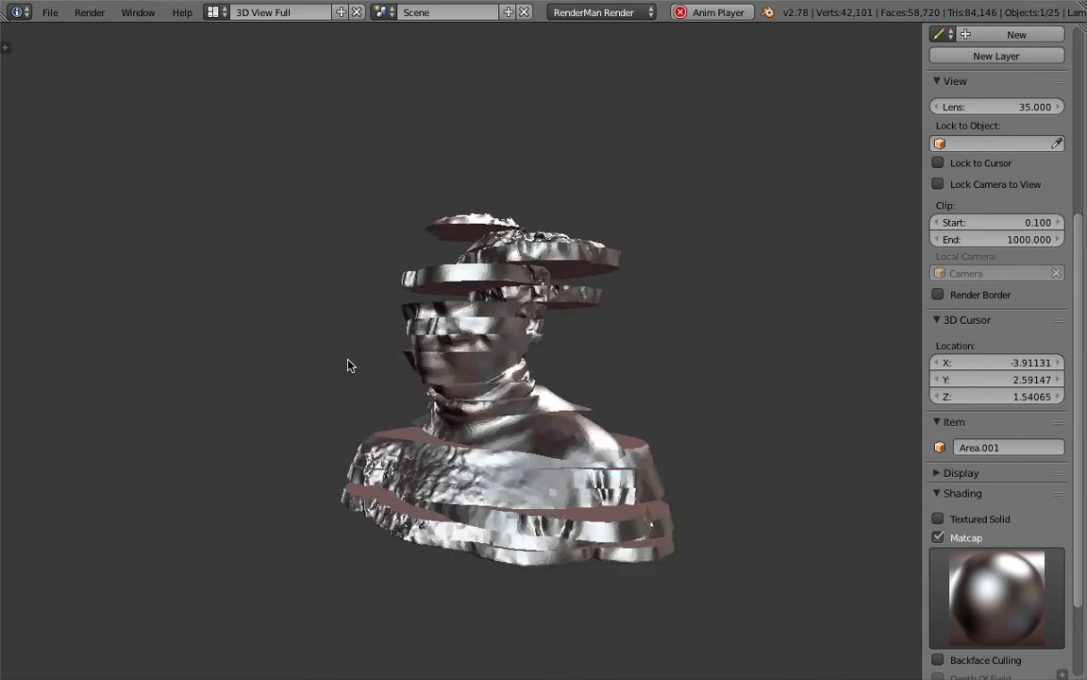
left_click(214, 11)
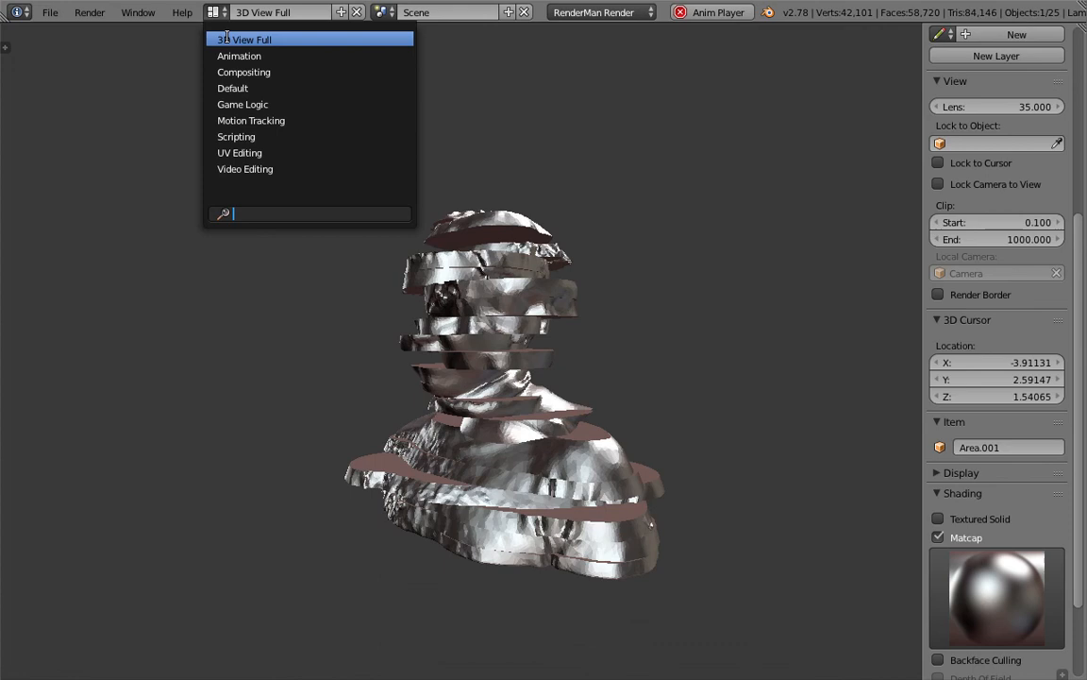
left_click(238, 74)
Step: Save over the existing file and set the Number Wiggle node's Amplitude to 2.00
scroll(489, 138, "down", 3)
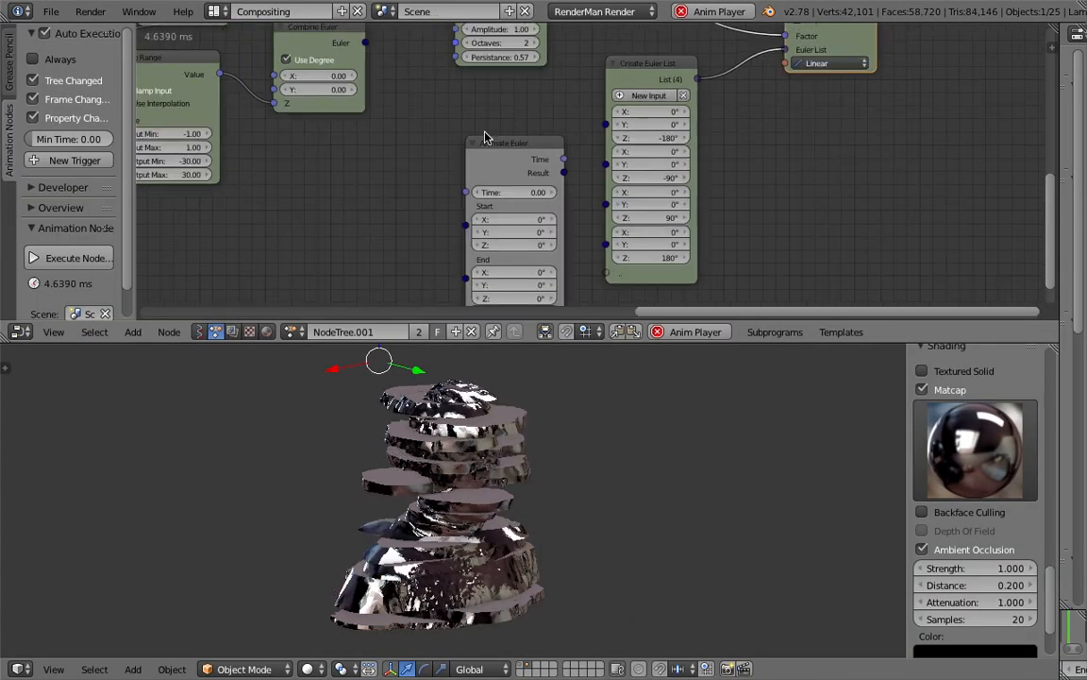
middle_click_drag(491, 137, 498, 215)
key("ctrl+s")
left_click(498, 218)
middle_click_drag(571, 188, 550, 237)
scroll(530, 179, "up", 1)
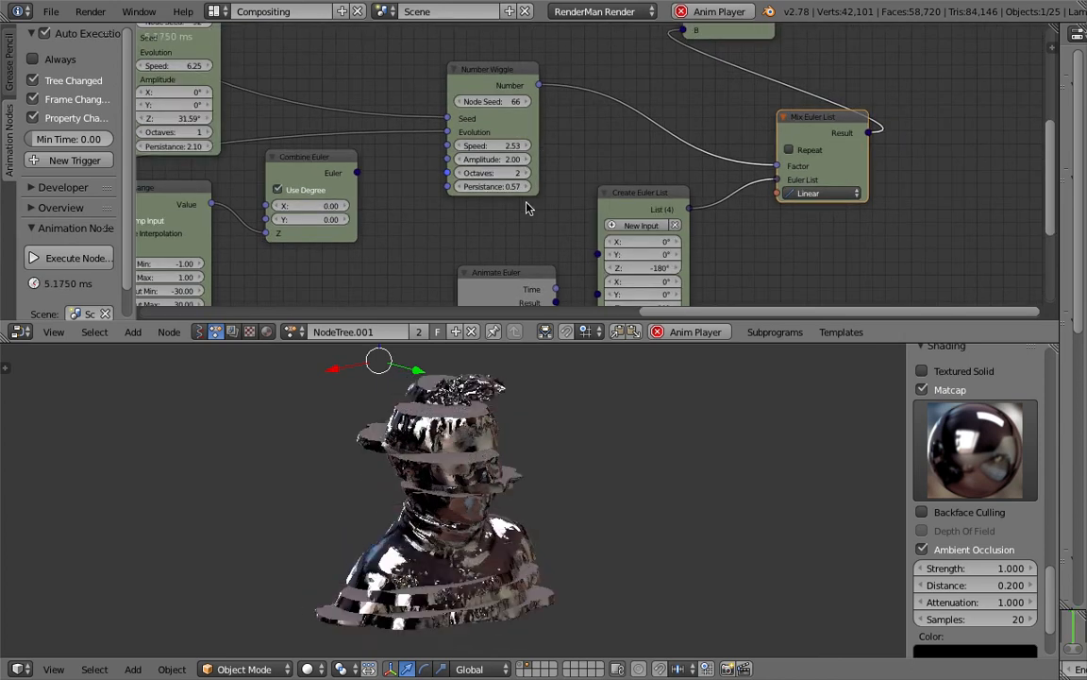
Step: Delete the unconnected Animate Euler node beside the Create Euler List node
middle_click_drag(543, 211, 545, 141)
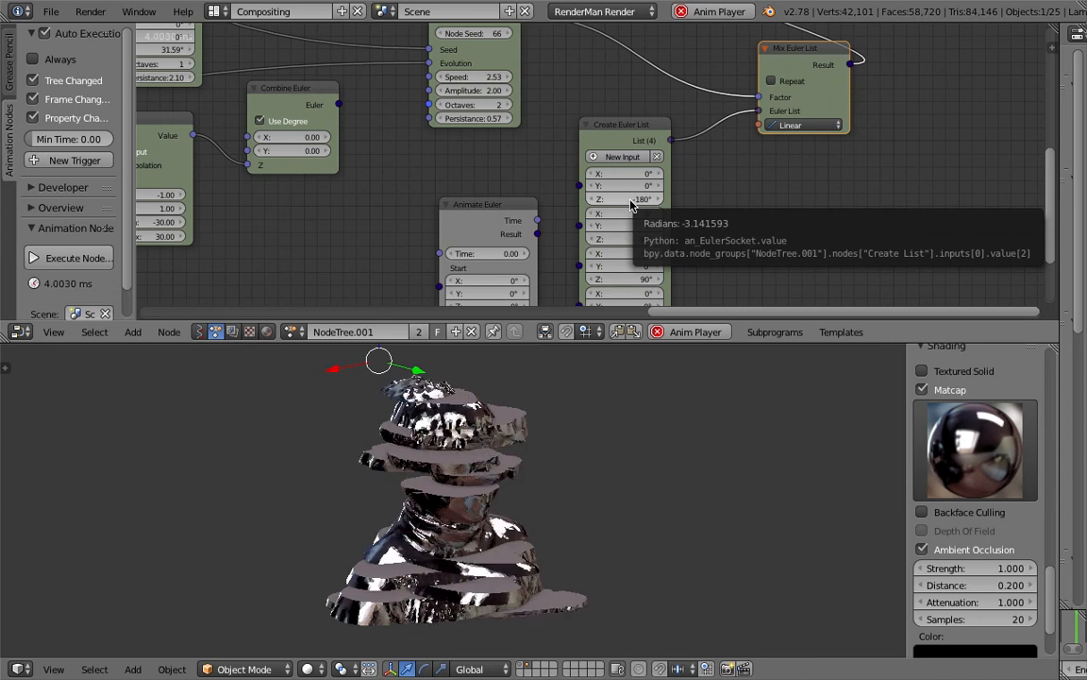
left_click(629, 199)
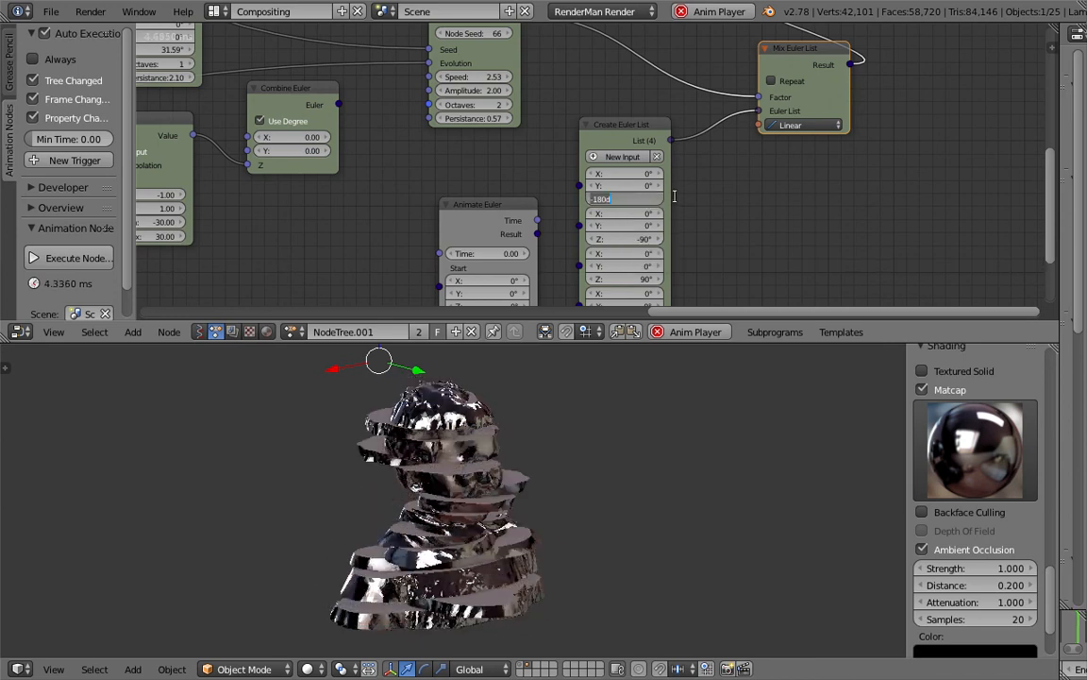
left_click_drag(498, 205, 447, 170)
scroll(490, 219, "down", 1)
middle_click_drag(540, 268, 565, 333)
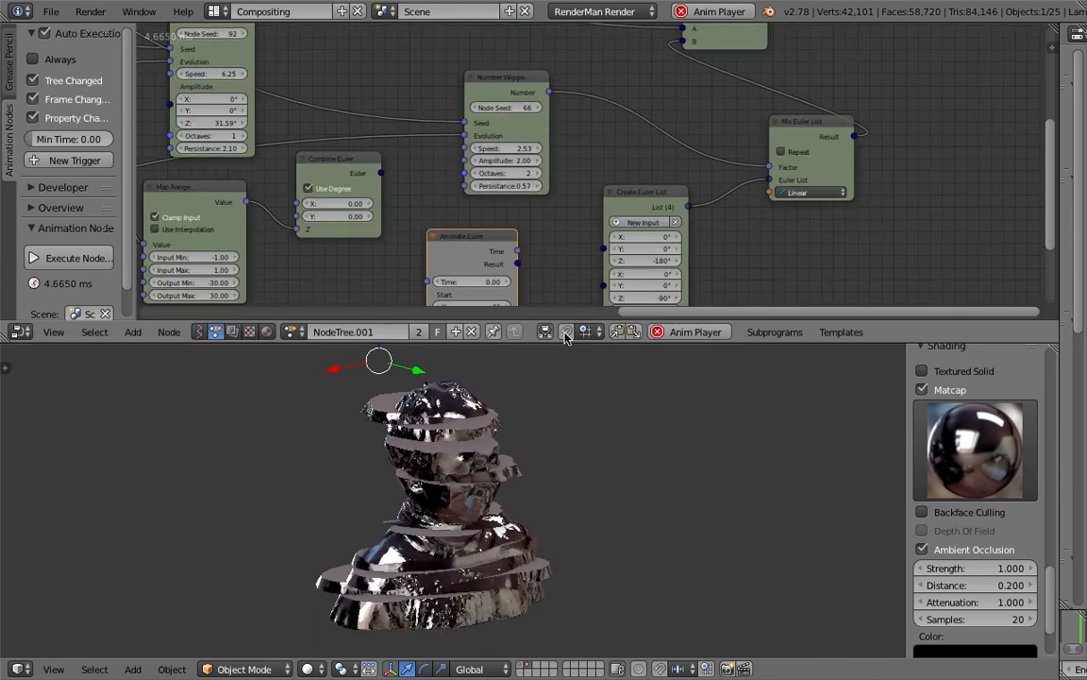
scroll(547, 219, "up", 2, "shift")
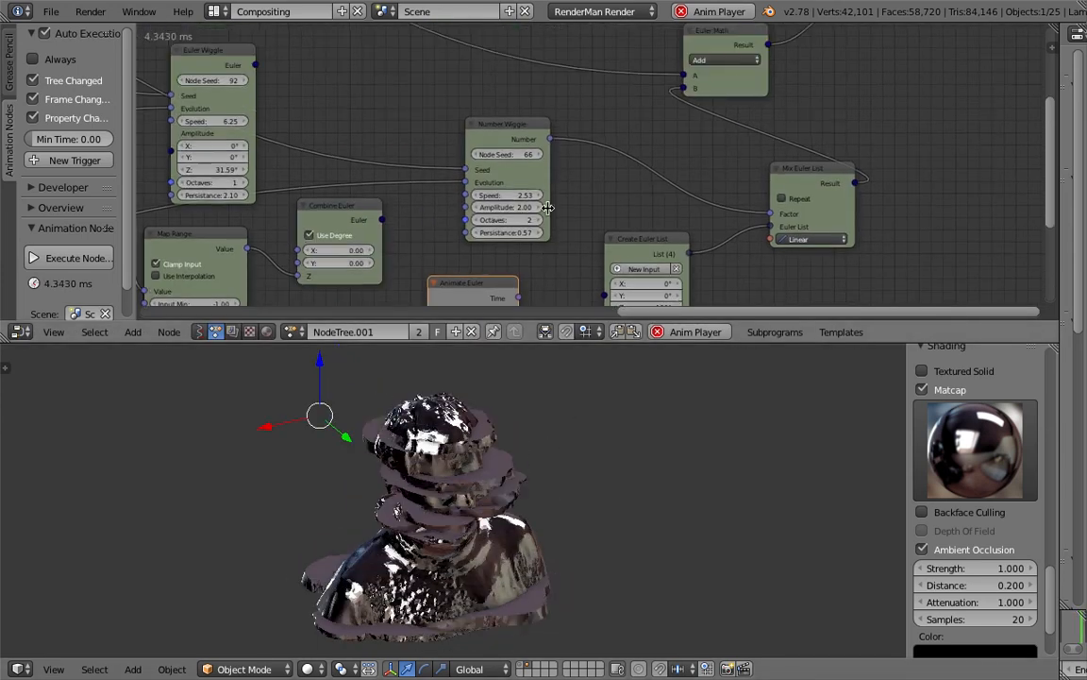
scroll(502, 173, "down", 1)
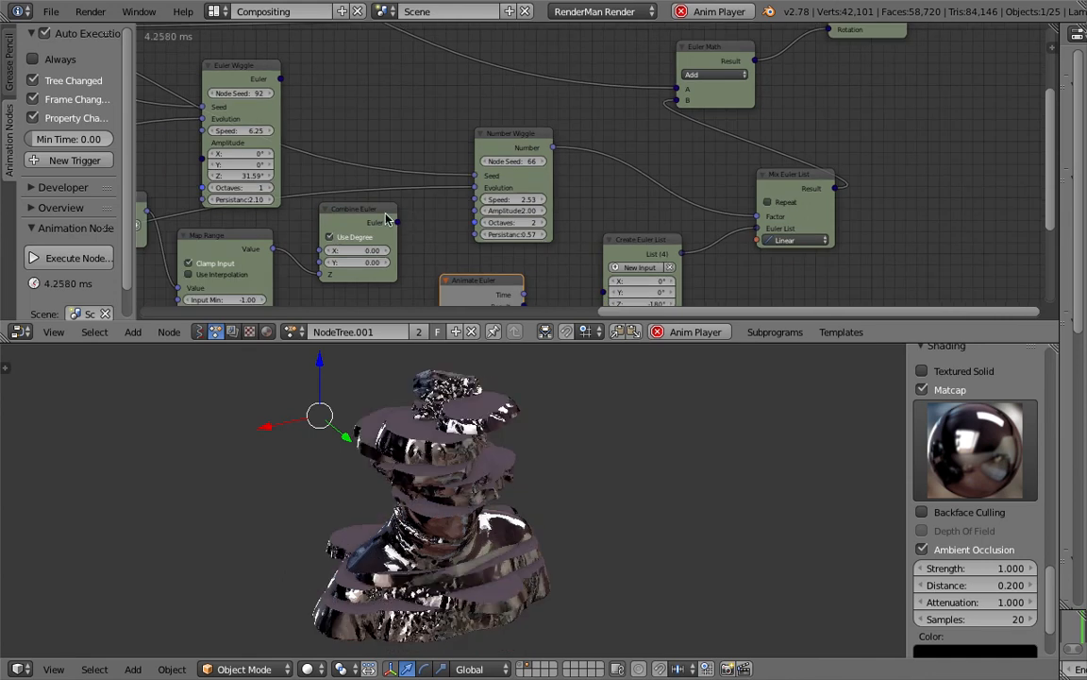
middle_click_drag(374, 219, 577, 121)
scroll(567, 245, "down", 1)
scroll(566, 231, "down", 1)
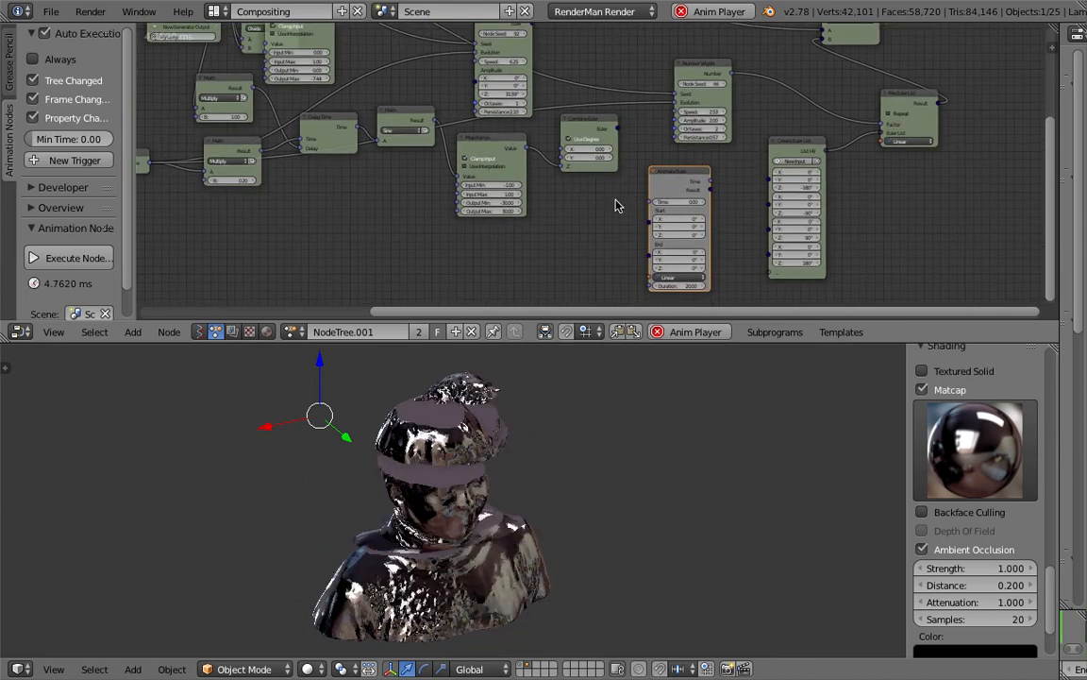
middle_click_drag(619, 205, 683, 187)
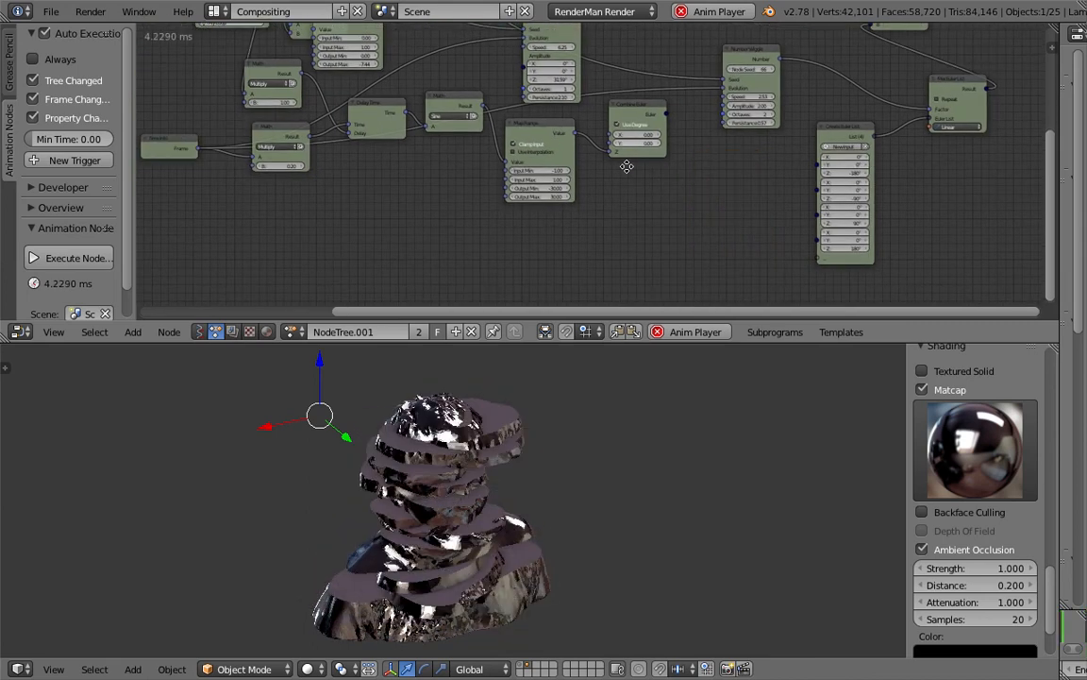
Step: Insert a duplicate Add Euler Math node between the existing one and Object Transforms, and connect the Euler Wiggle output to its B input
scroll(632, 155, "up", 1)
middle_click_drag(607, 159, 593, 180)
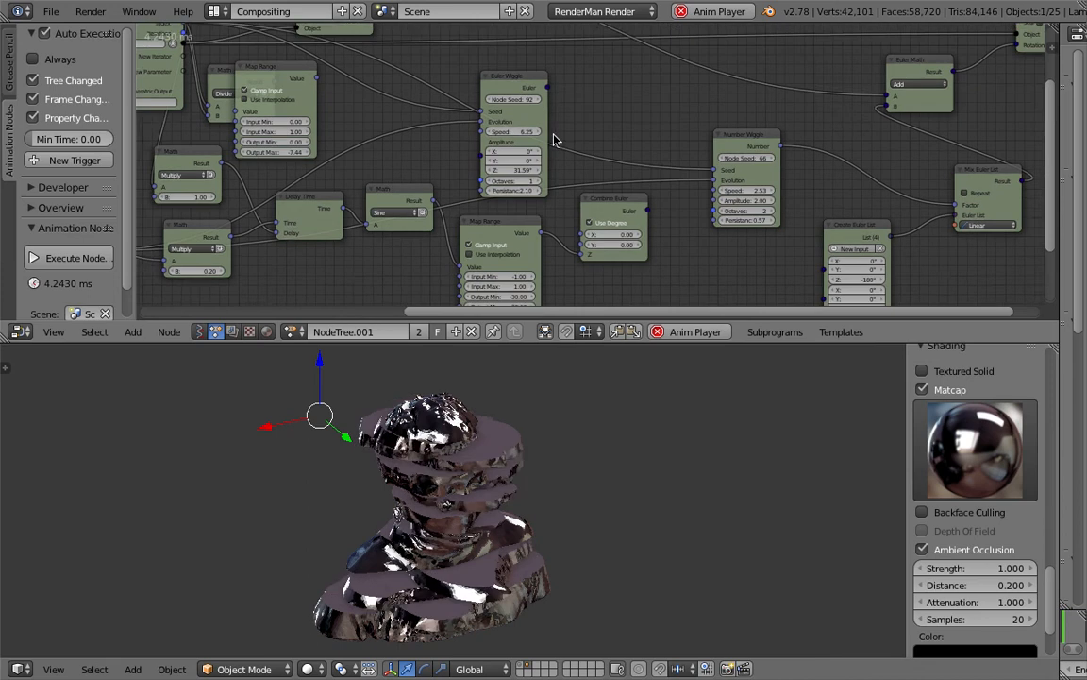
middle_click_drag(556, 141, 554, 156)
middle_click_drag(632, 142, 535, 151)
middle_click_drag(847, 115, 717, 195)
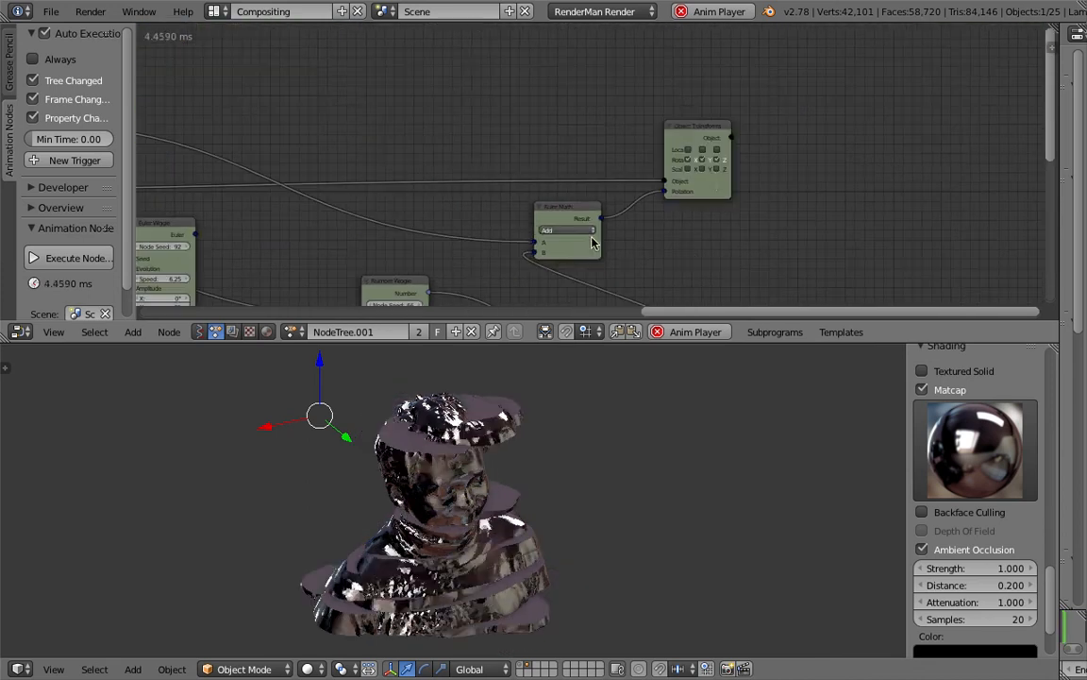
left_click_drag(716, 192, 807, 153)
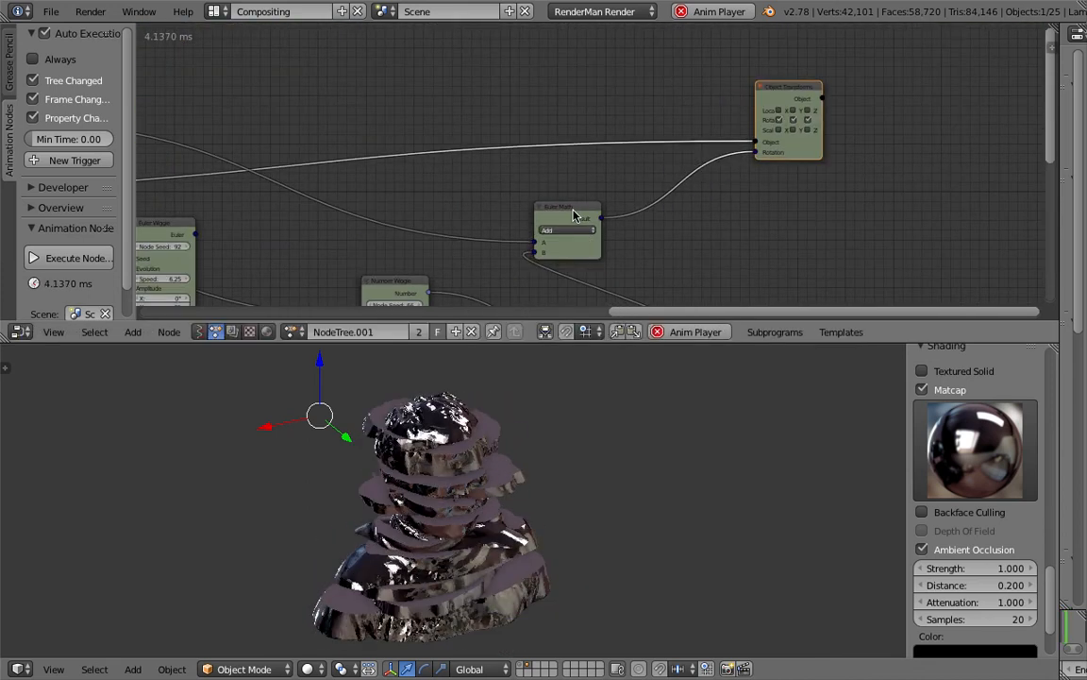
left_click_drag(574, 214, 674, 180)
middle_click_drag(603, 174, 663, 151)
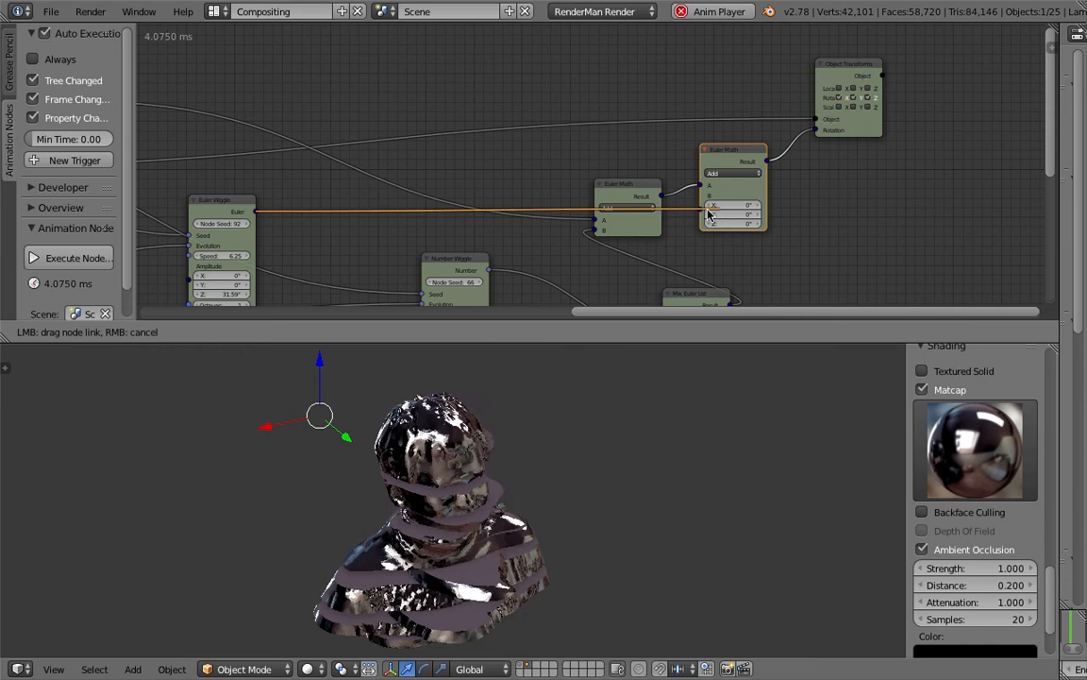
left_click_drag(708, 214, 703, 219)
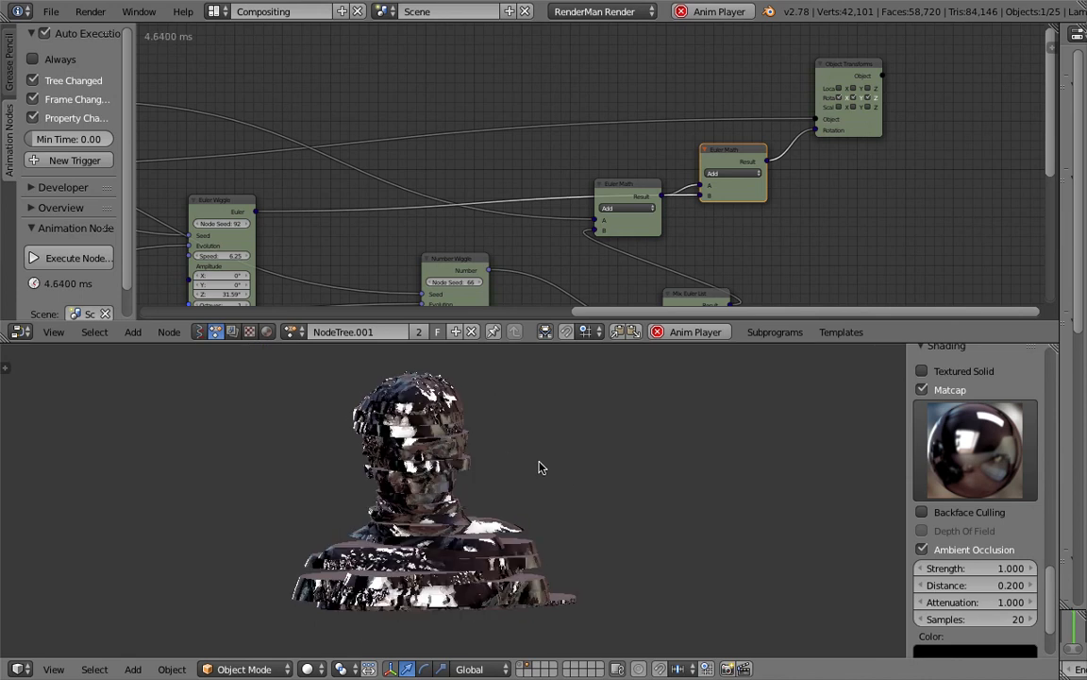
Step: Show the animation in the 3D View Full layout with the dark chrome matcap and the properties sidebar hidden
left_click(214, 11)
left_click(244, 38)
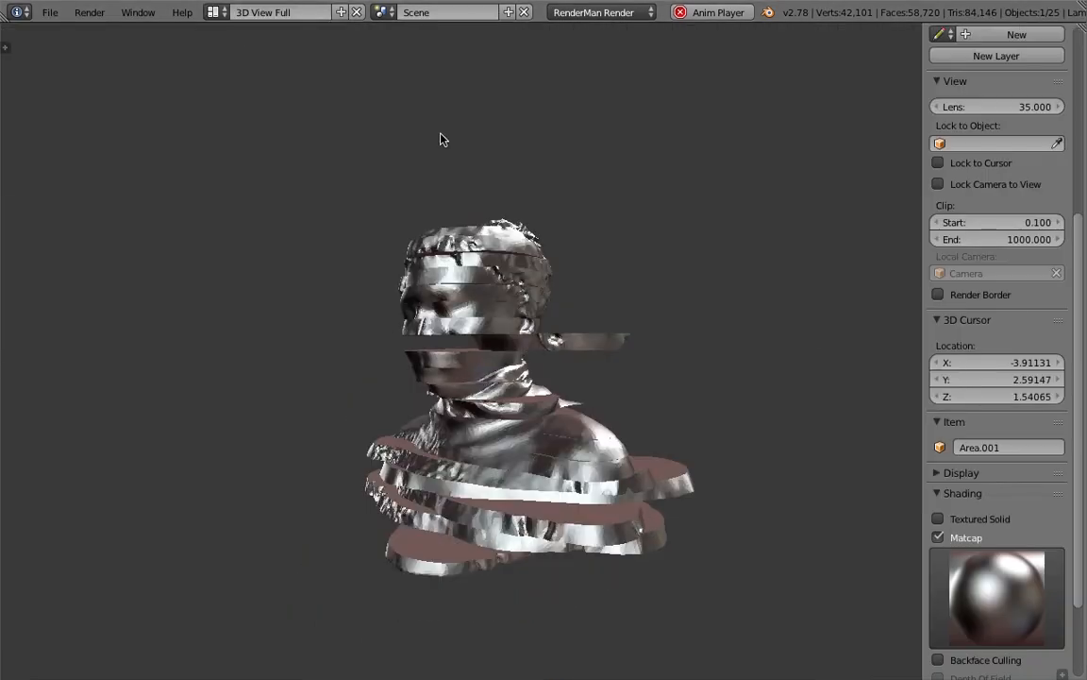
left_click(997, 597)
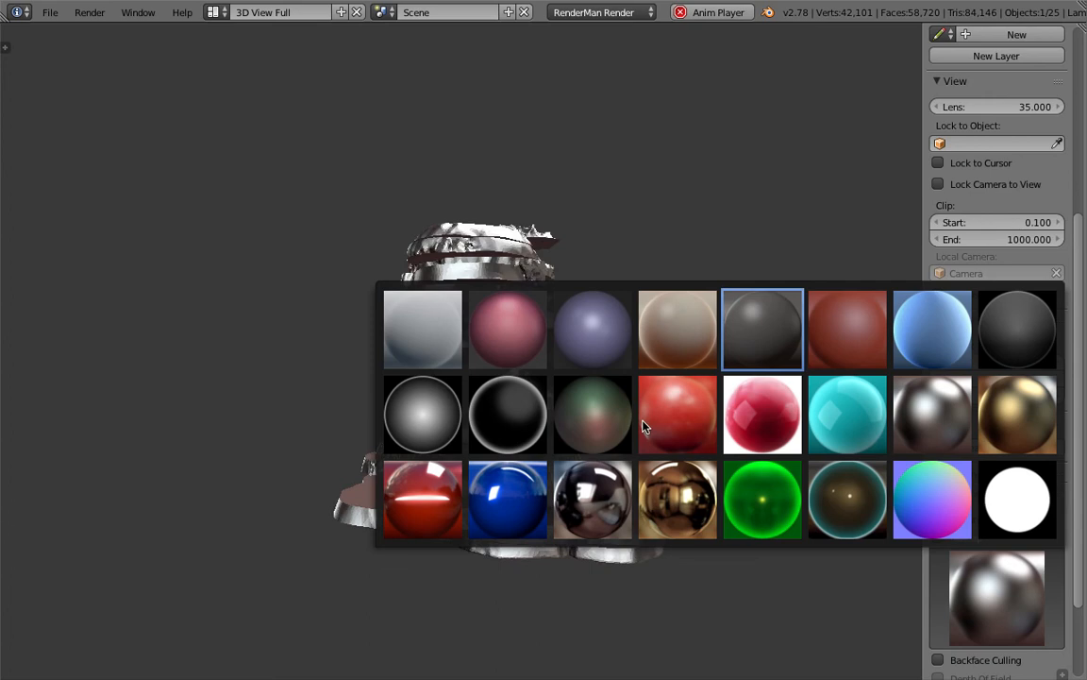
left_click(592, 498)
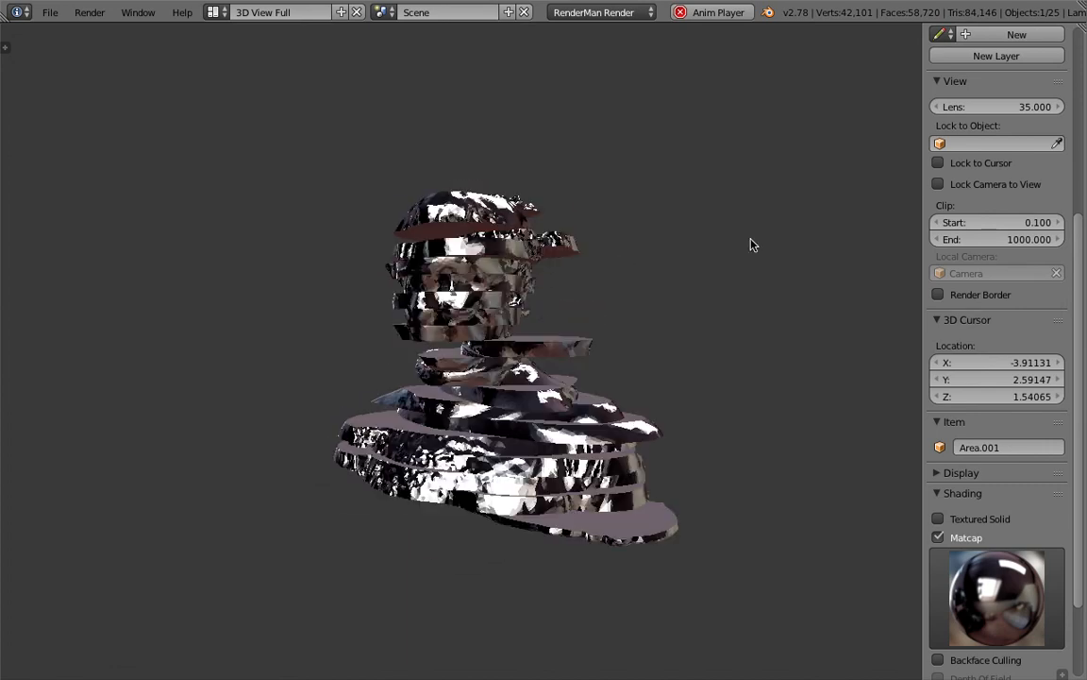
key("n")
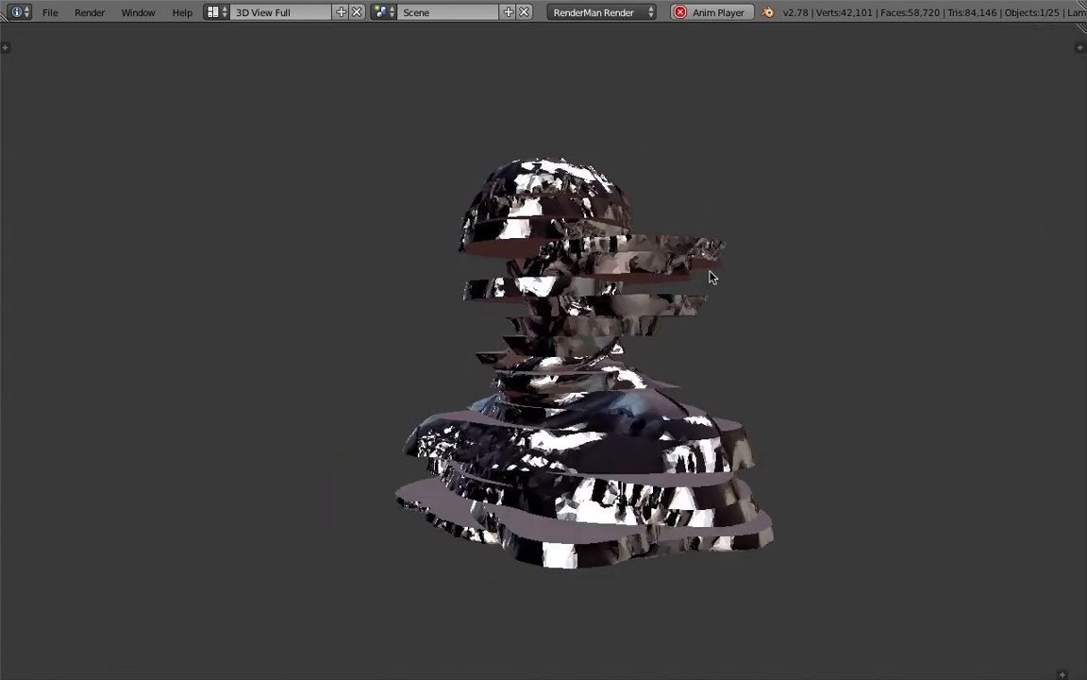